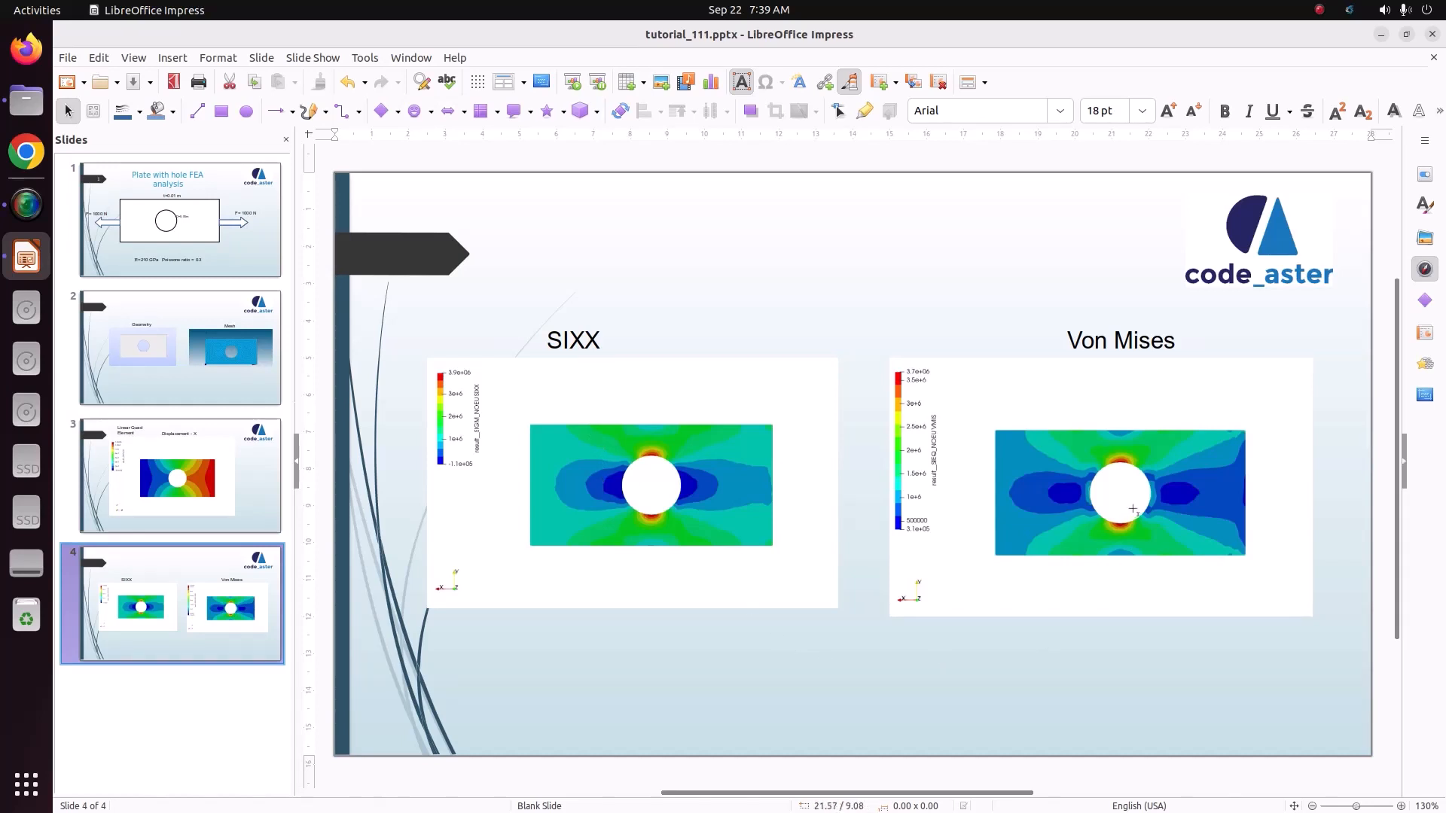
Step: Review the four slides covering the plate problem, its geometry and mesh, the X displacement, and the SIXX and Von Mises results
left_click(145, 257)
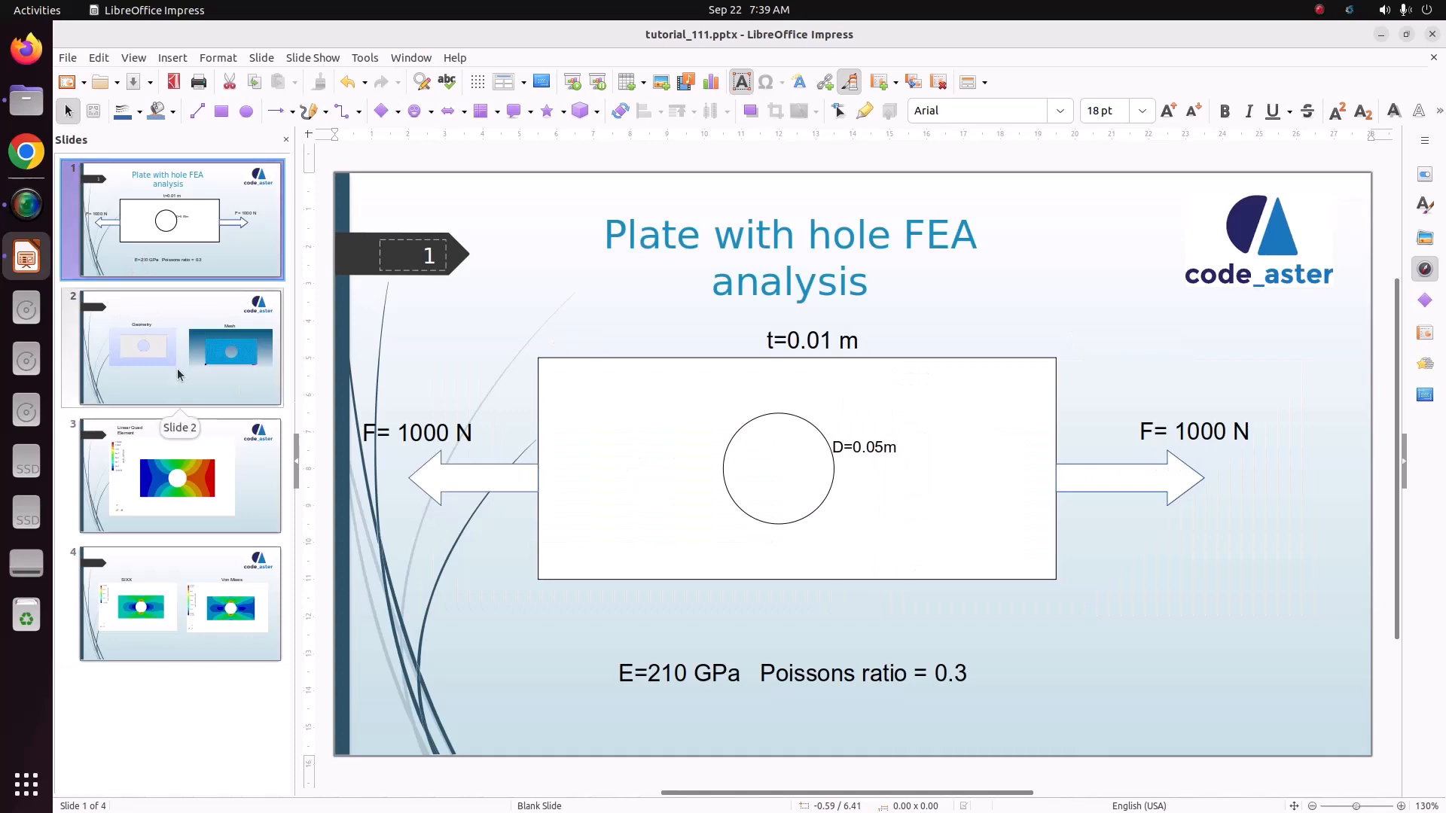
left_click(179, 375)
left_click(200, 444)
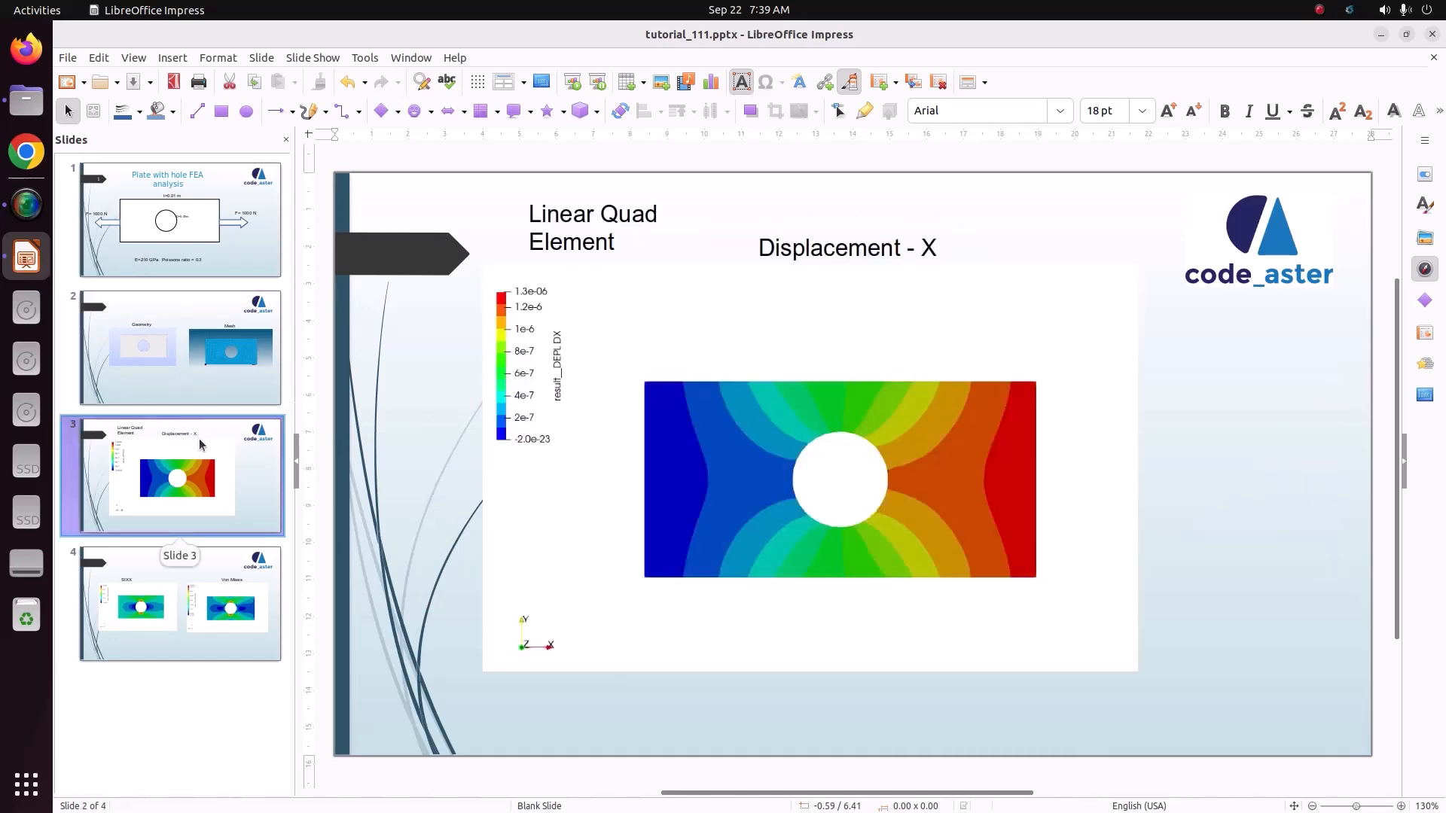
left_click(215, 608)
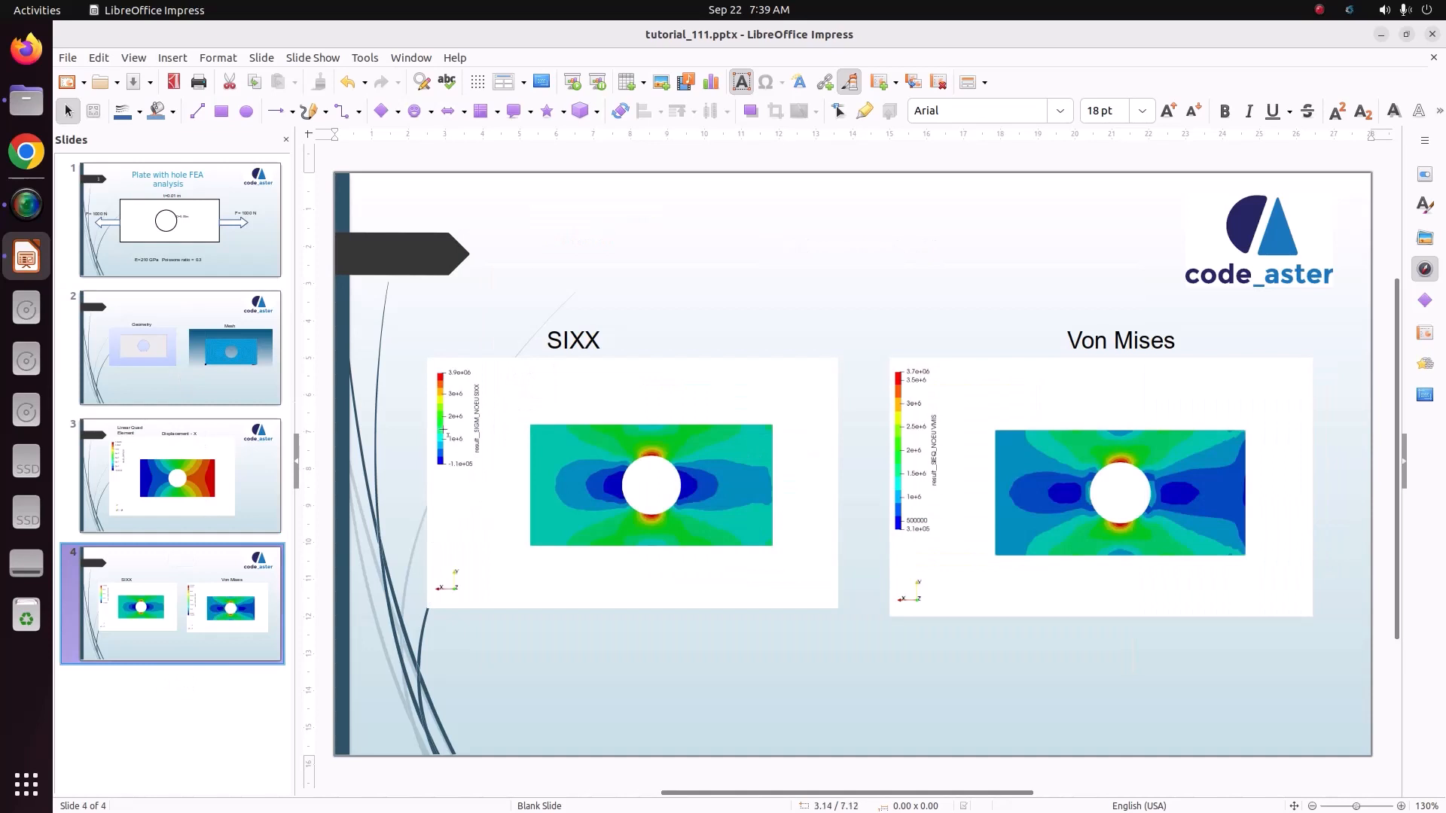
Step: Switch to the Files app and open a terminal in the Videos folder
left_click(26, 100)
left_click(143, 299)
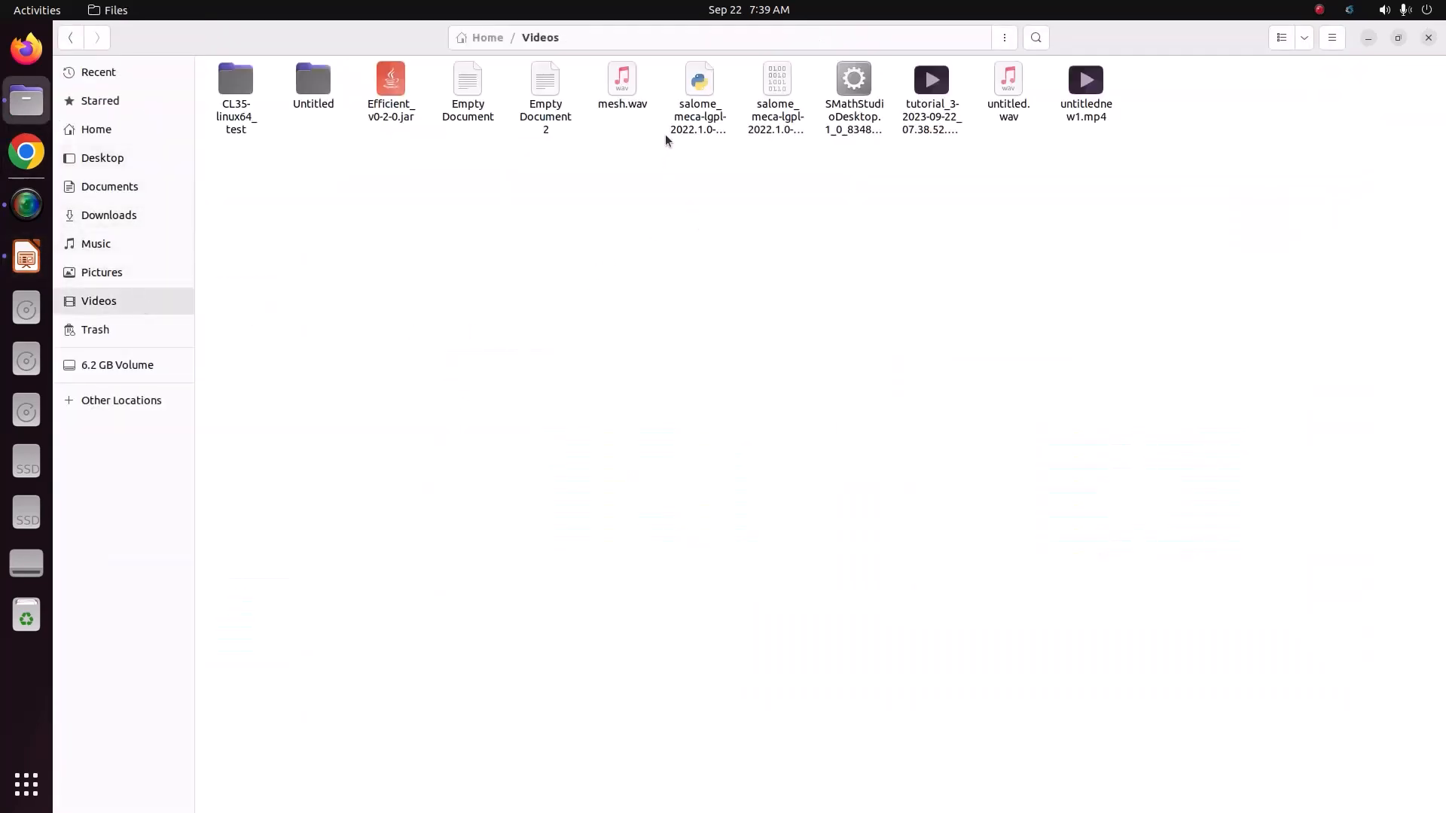
left_click(671, 135)
right_click(534, 242)
left_click(632, 351)
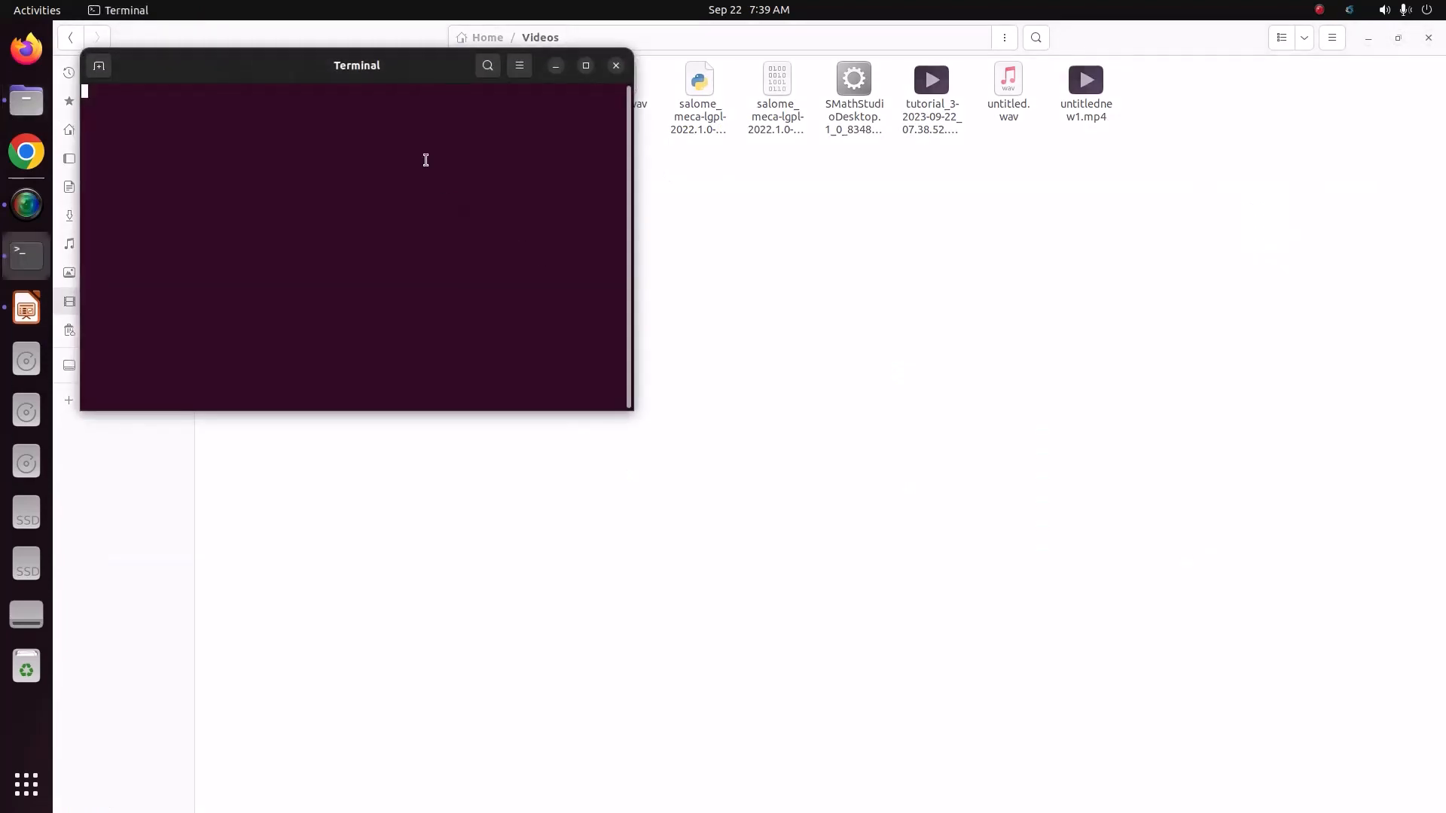
Step: Launch salome_meca by running ./salome_meca-lgpl-2022.1.0-1-20221225-scibian-9 --soft in the terminal, and bring its window to the front
left_click_drag(381, 73, 503, 364)
type("./salome_meca-lgpl-2022.1.0-1-20221225-scibian-9 --soft")
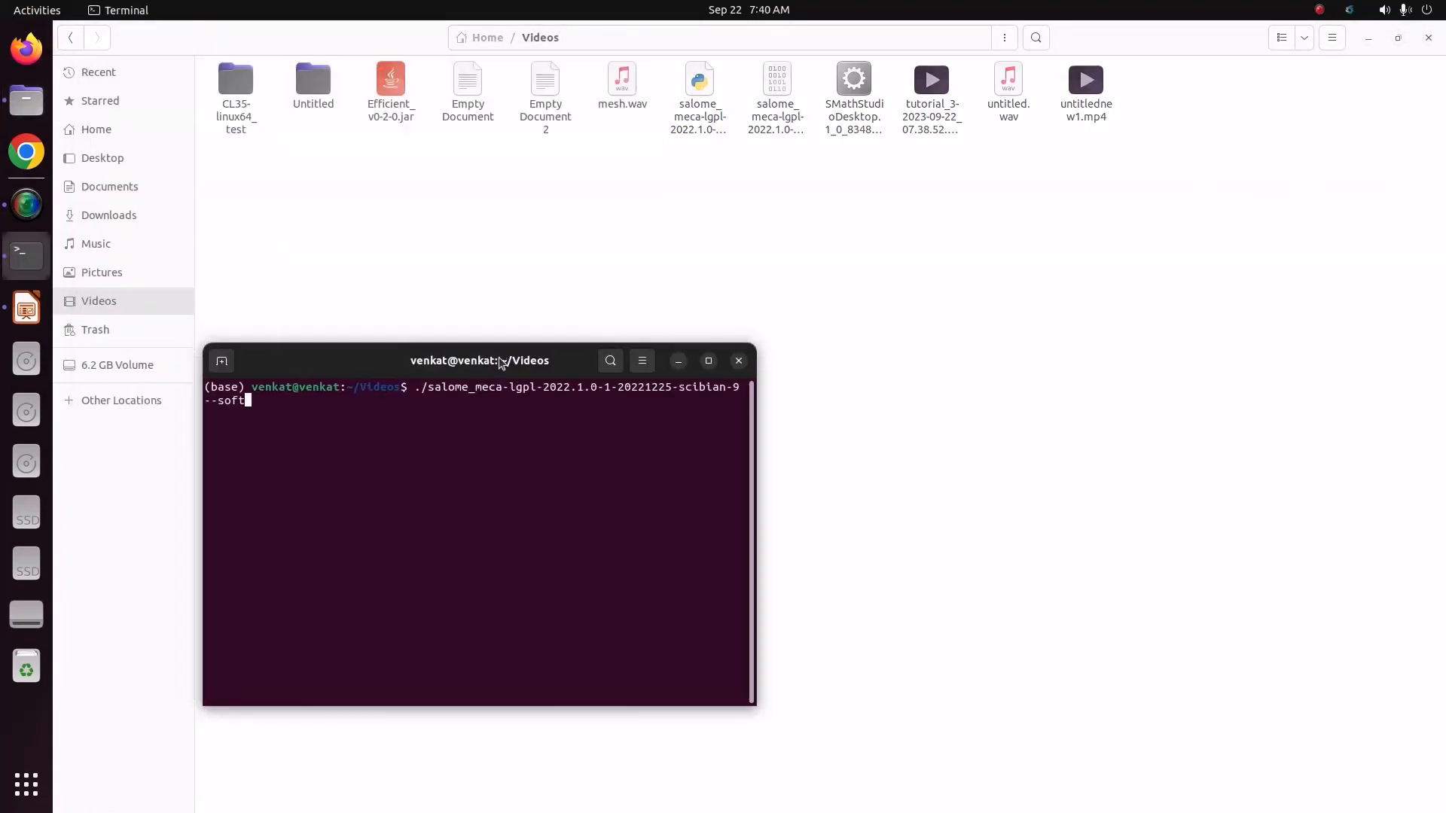
key("Return")
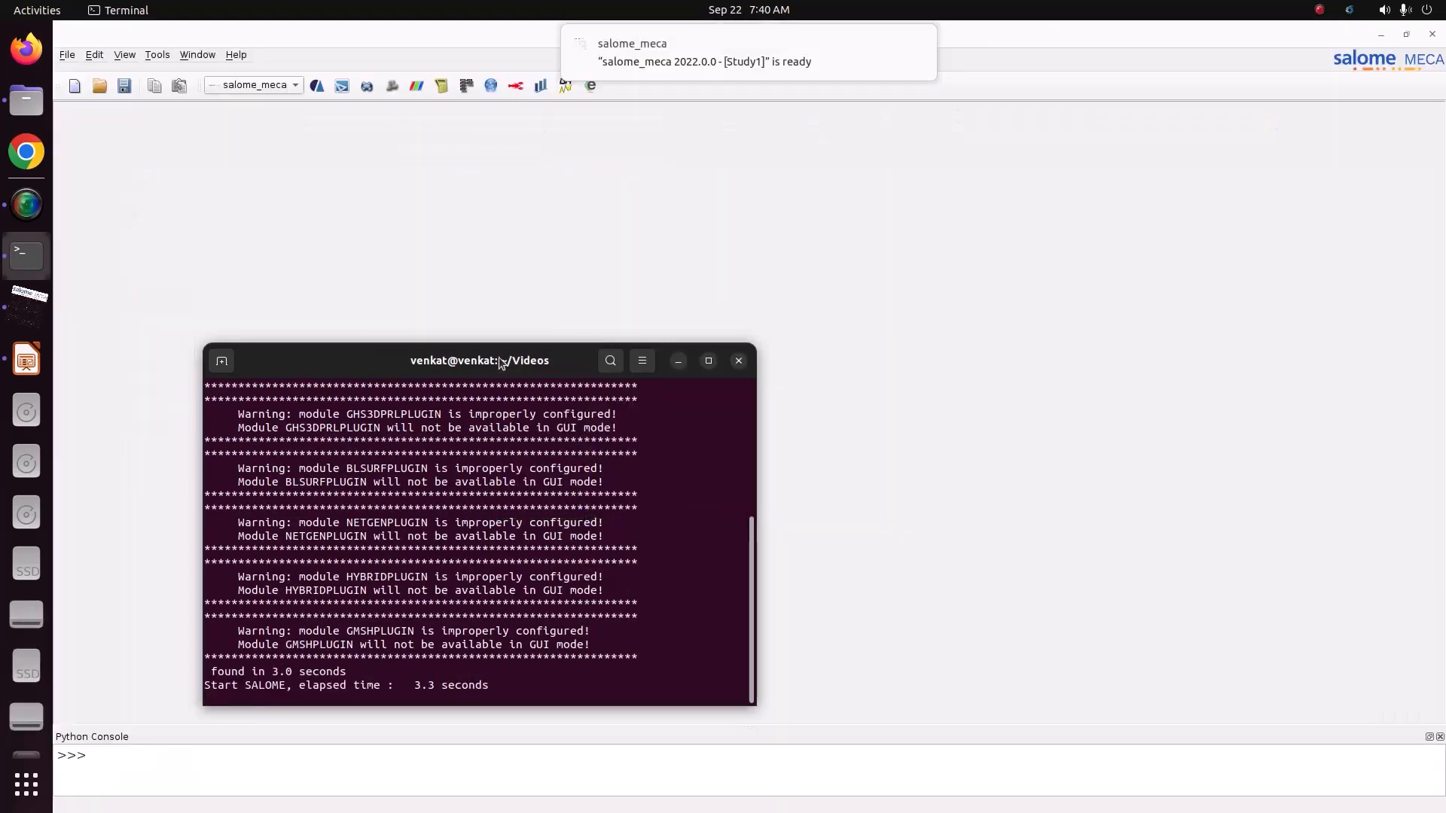
left_click(458, 240)
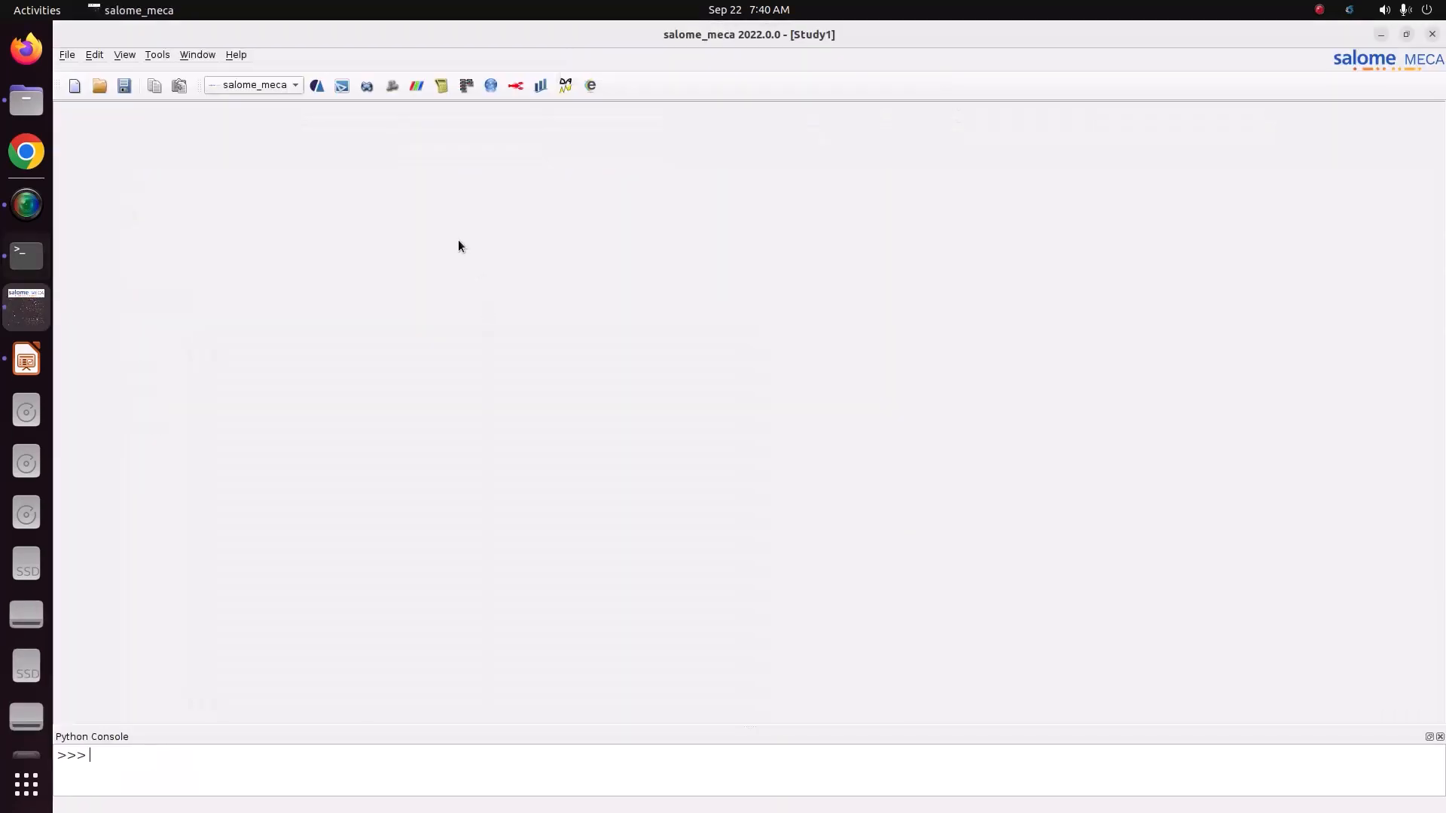
Step: Activate the Geometry module and expand the Geometry node in the object tree
left_click(270, 88)
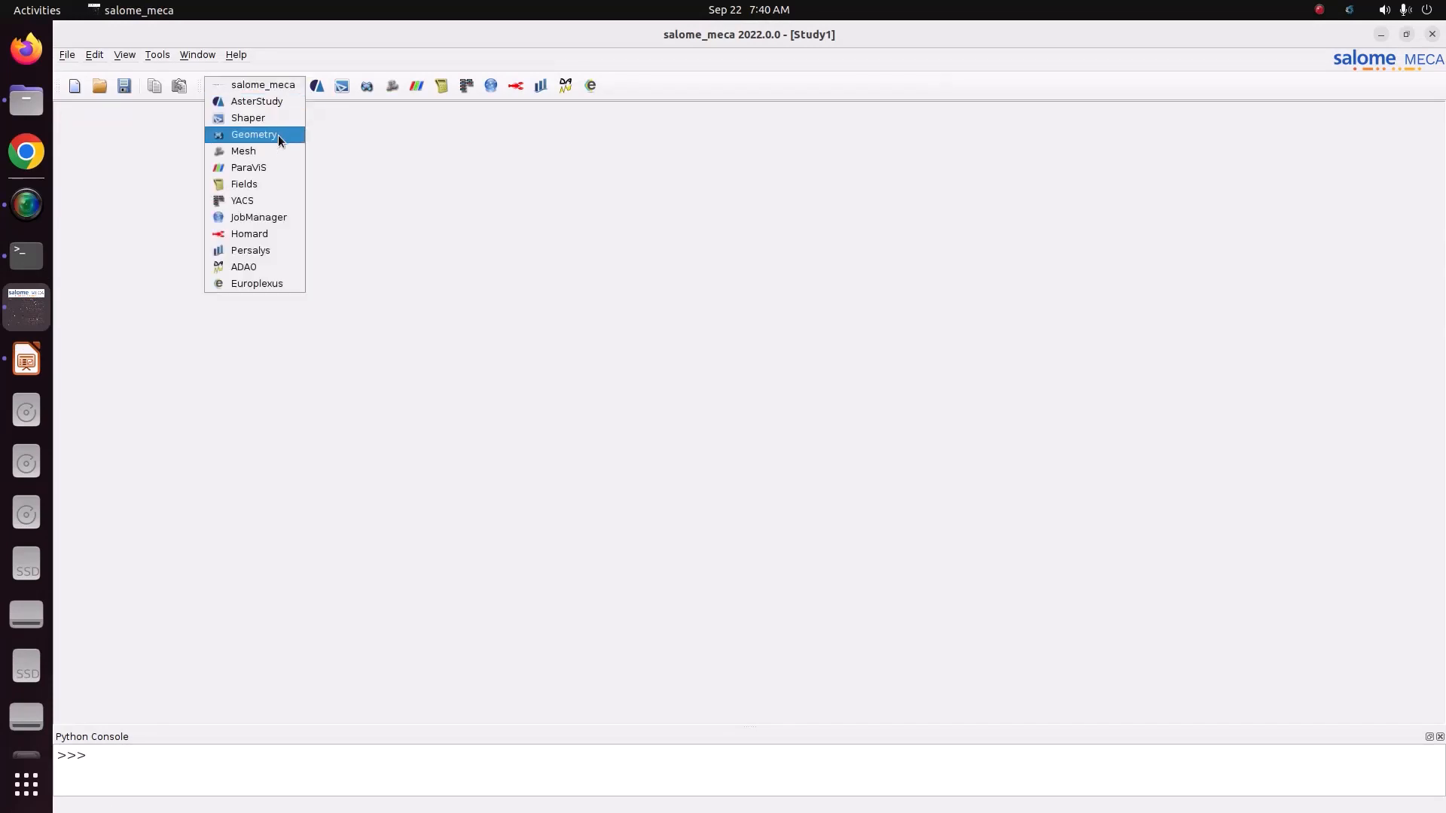
left_click(250, 135)
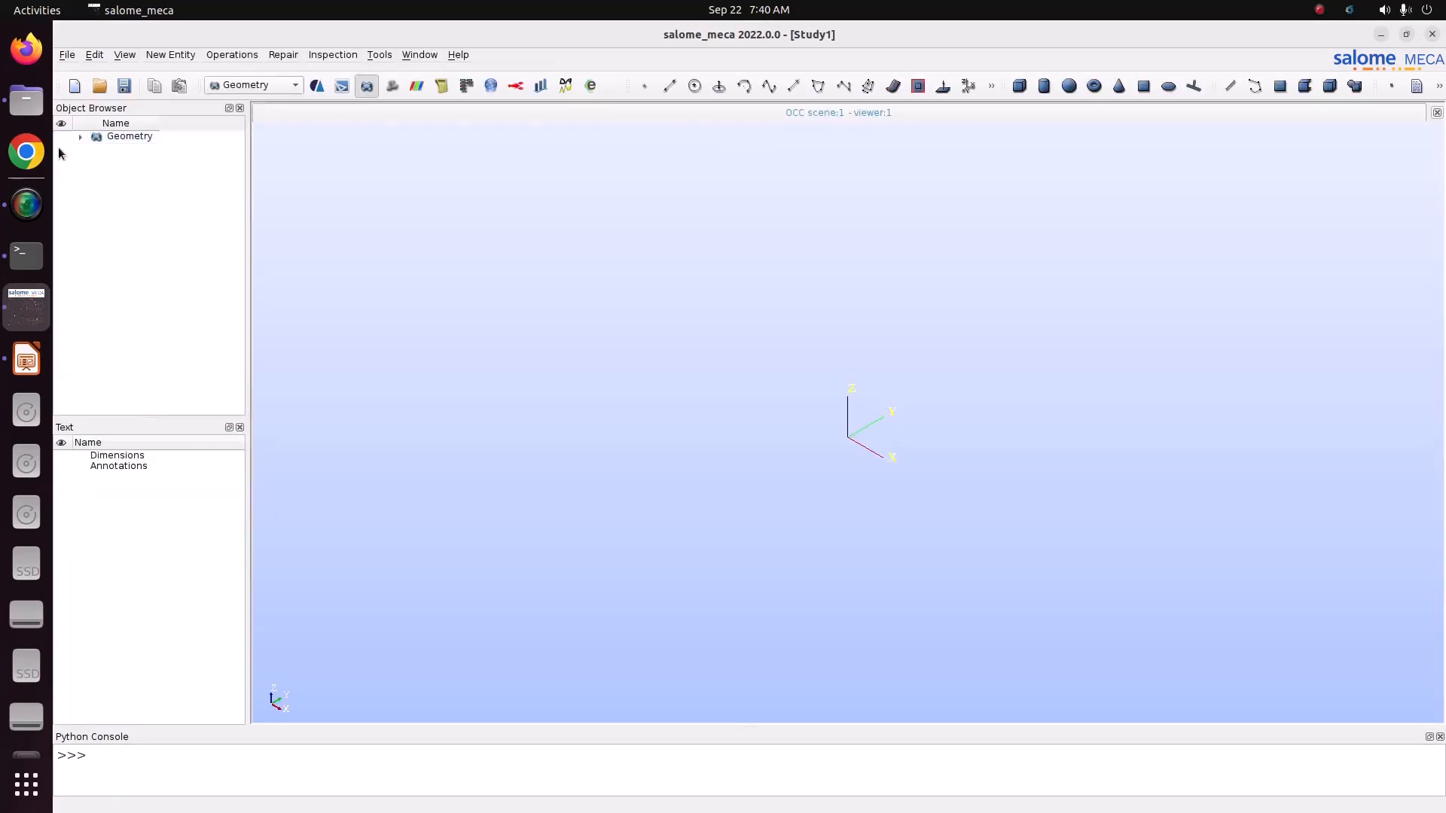
left_click(80, 136)
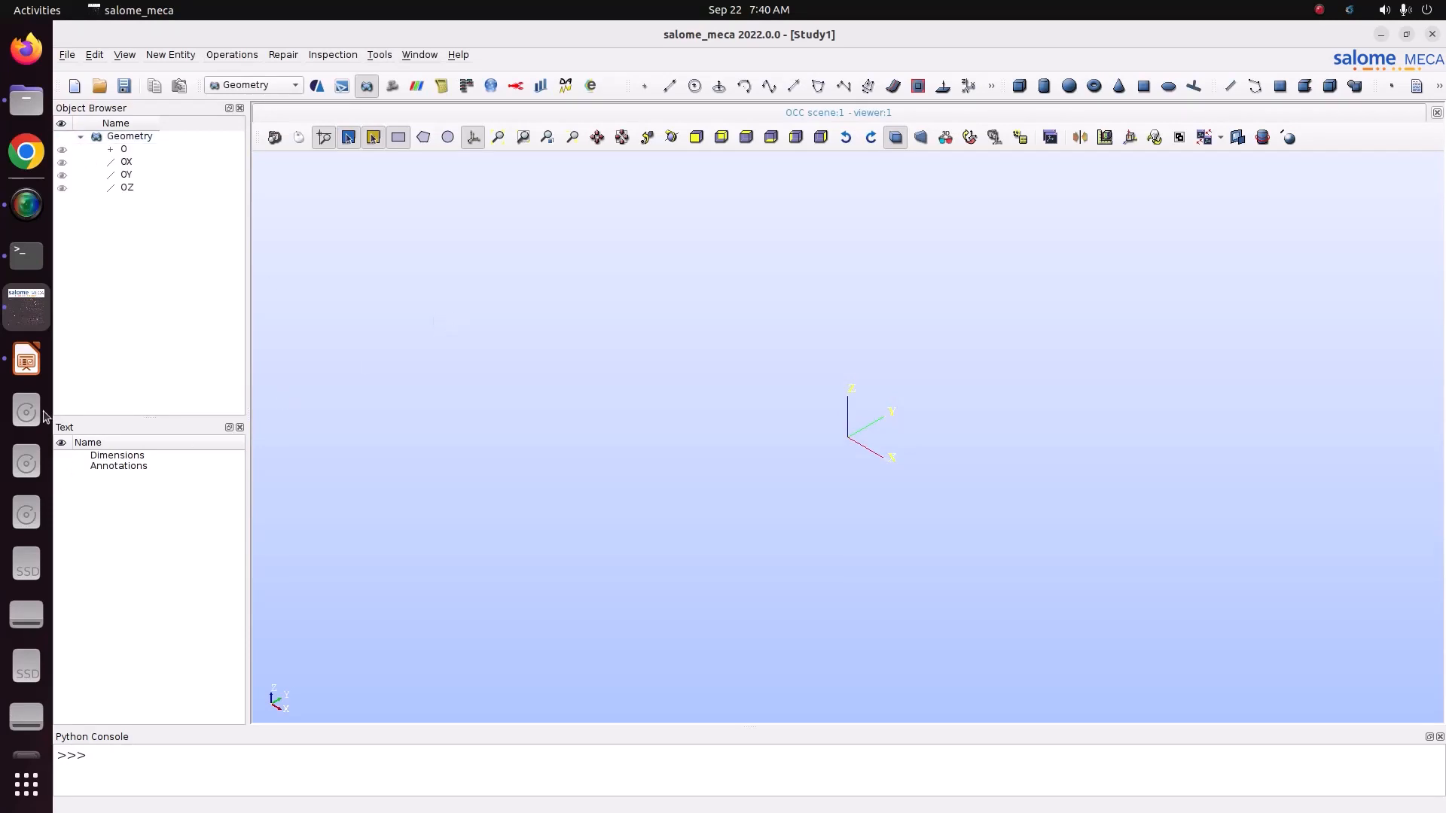
Step: Switch to LibreOffice Impress and draw a horizontal dimension line about 14 cm long along the plate's lower edge on slide 1
left_click(27, 360)
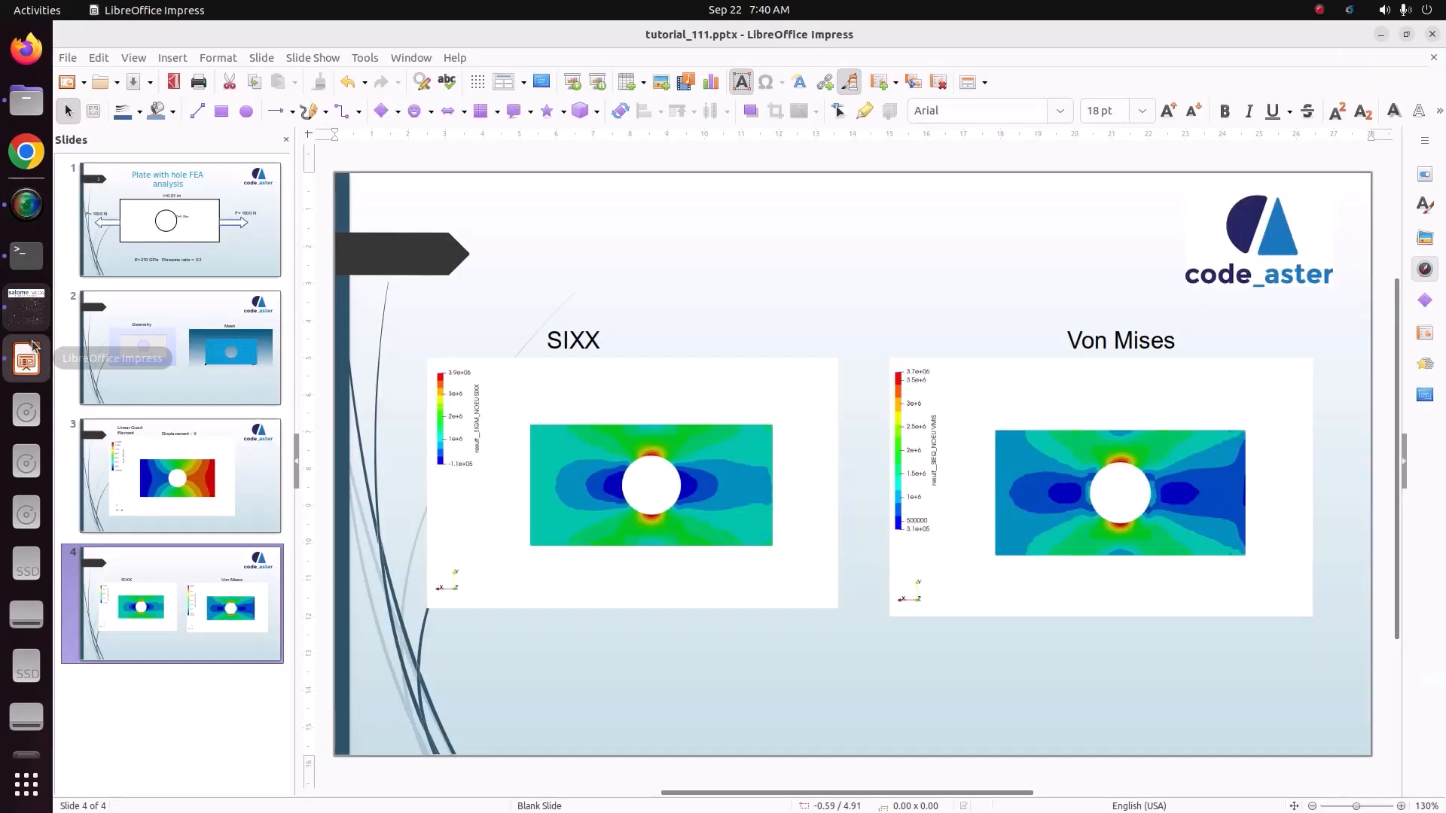
left_click(244, 219)
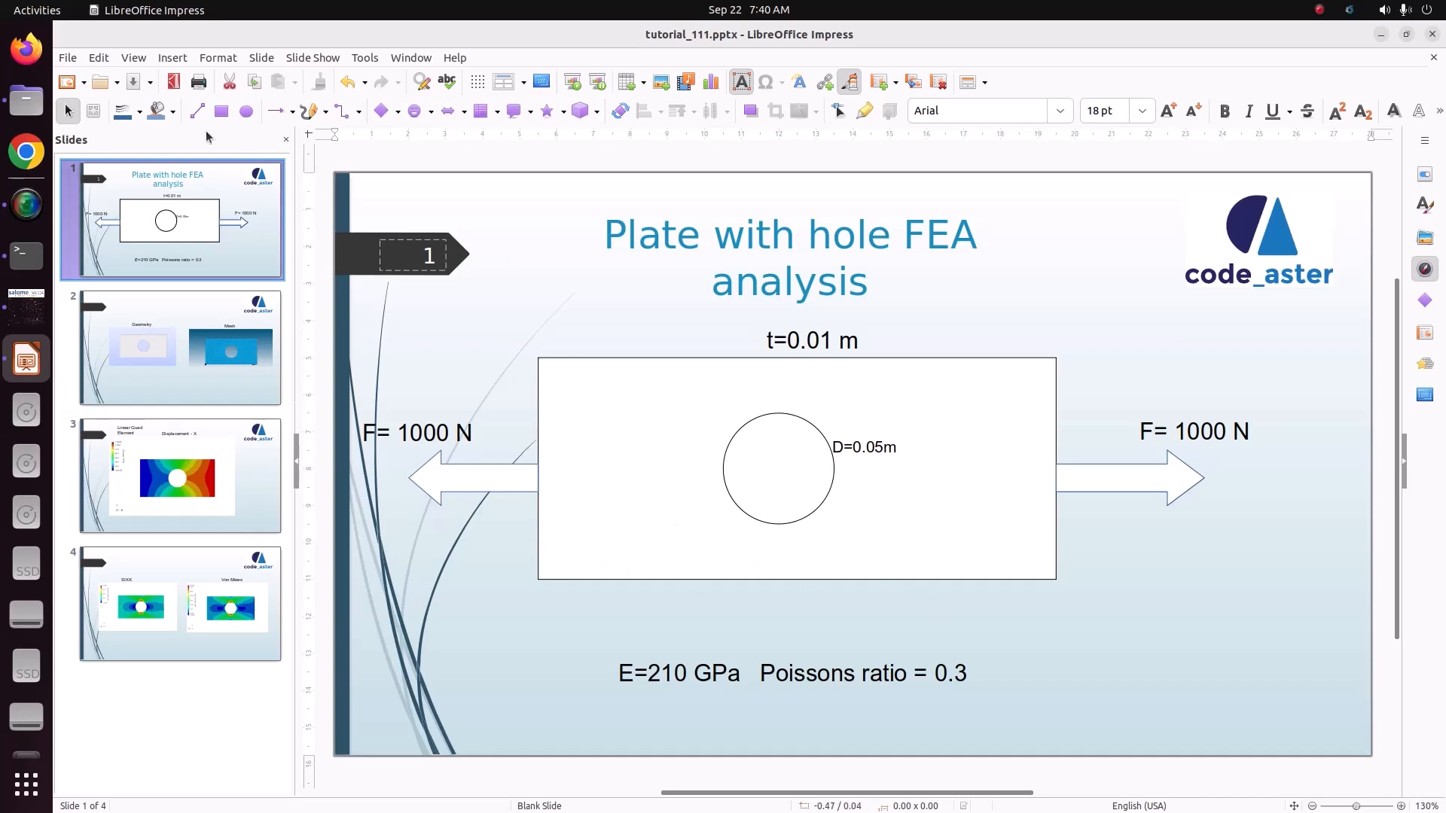
left_click(291, 111)
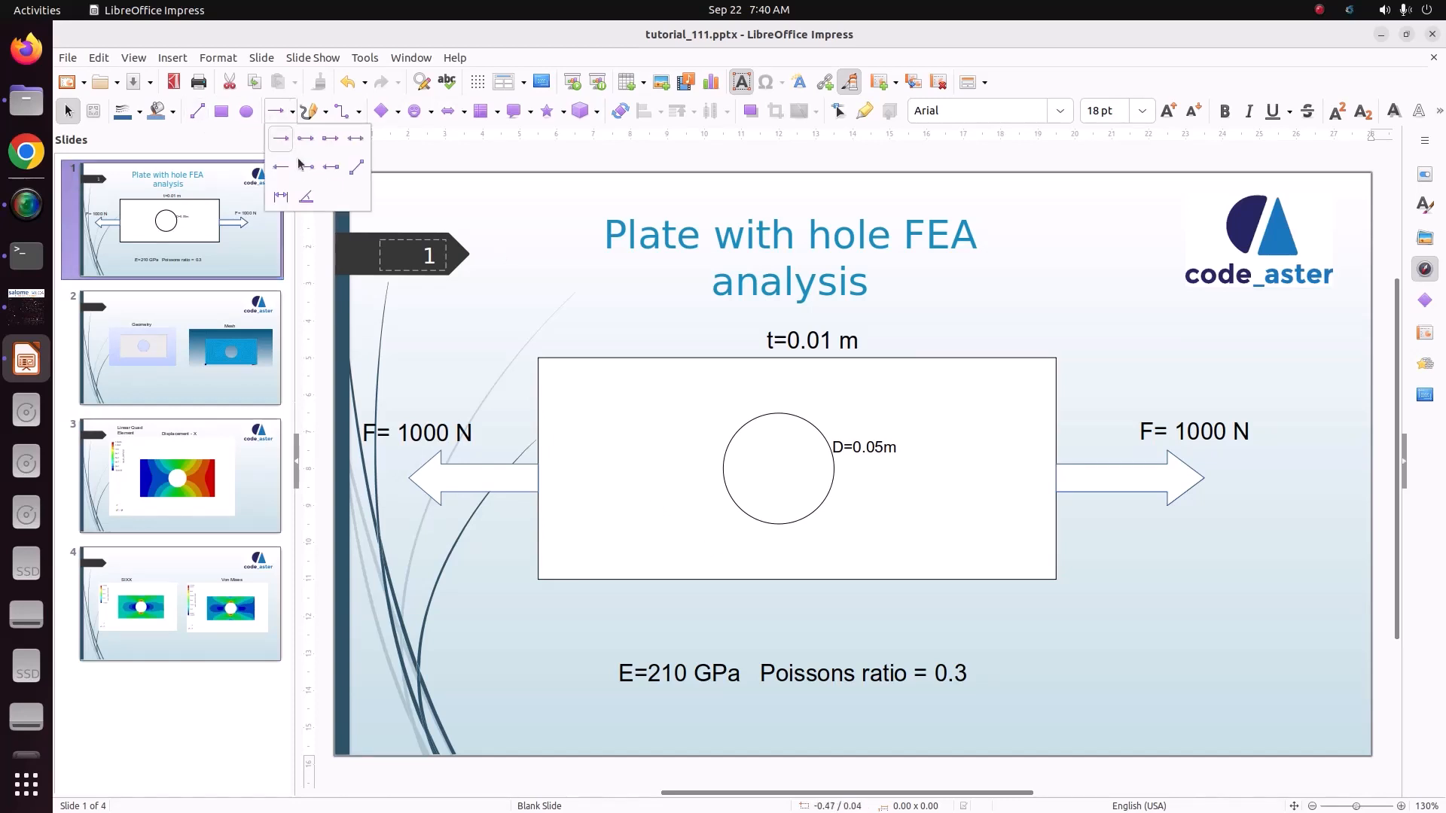
left_click(280, 197)
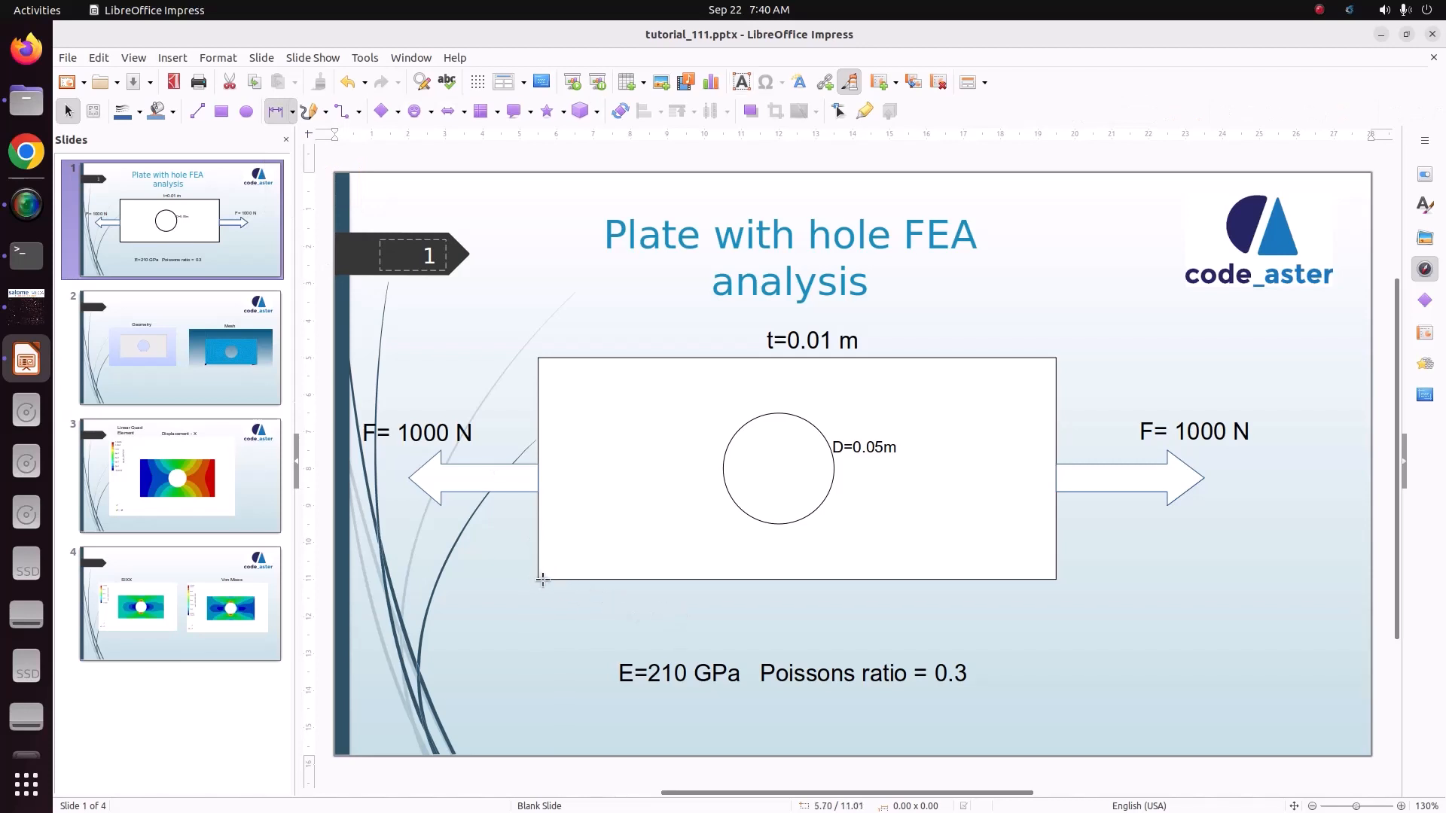
left_click_drag(539, 580, 1053, 586)
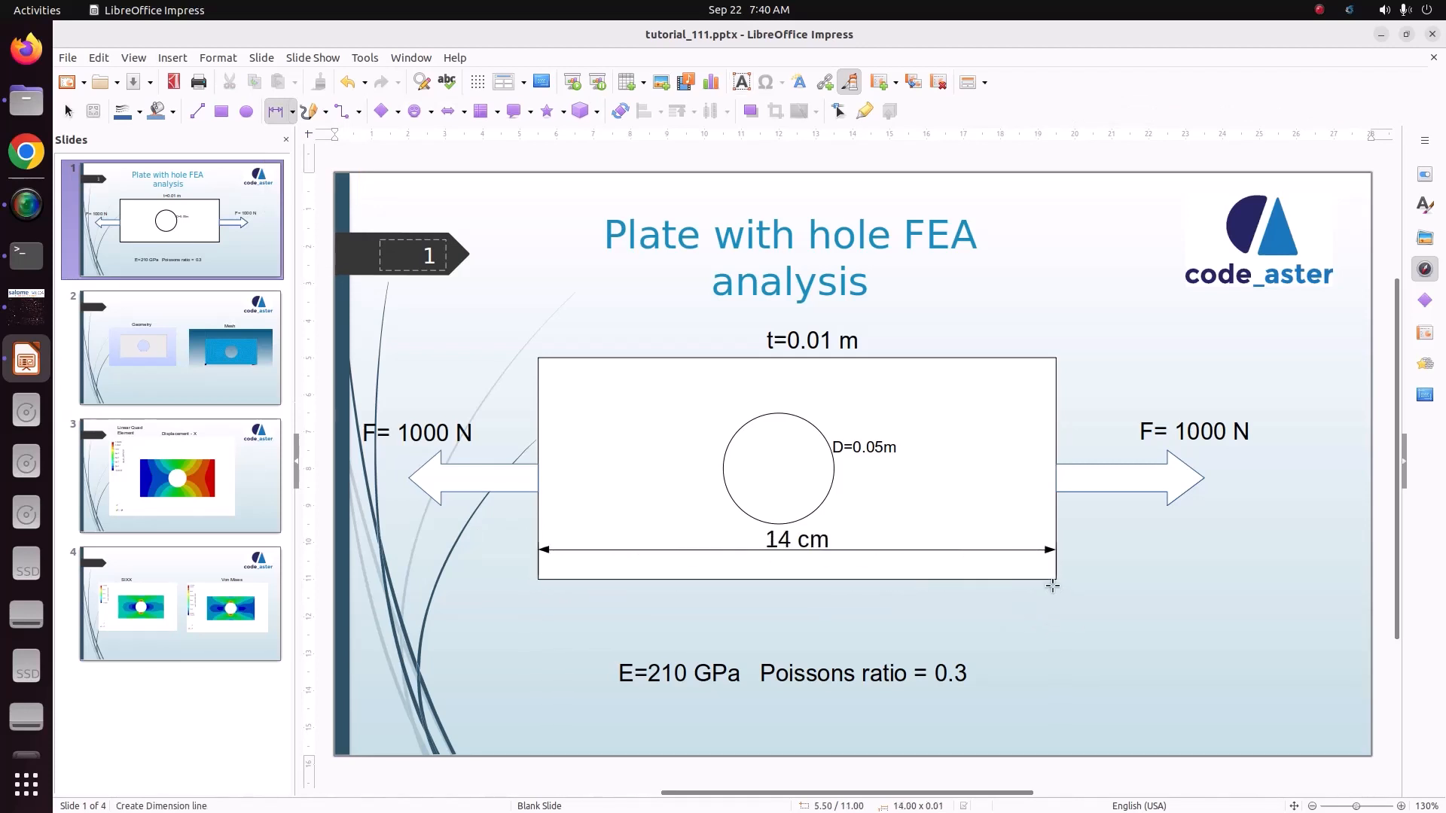
Step: Change the horizontal dimension line's label to 0.2 m
double_click(821, 541)
key("BackSpace")
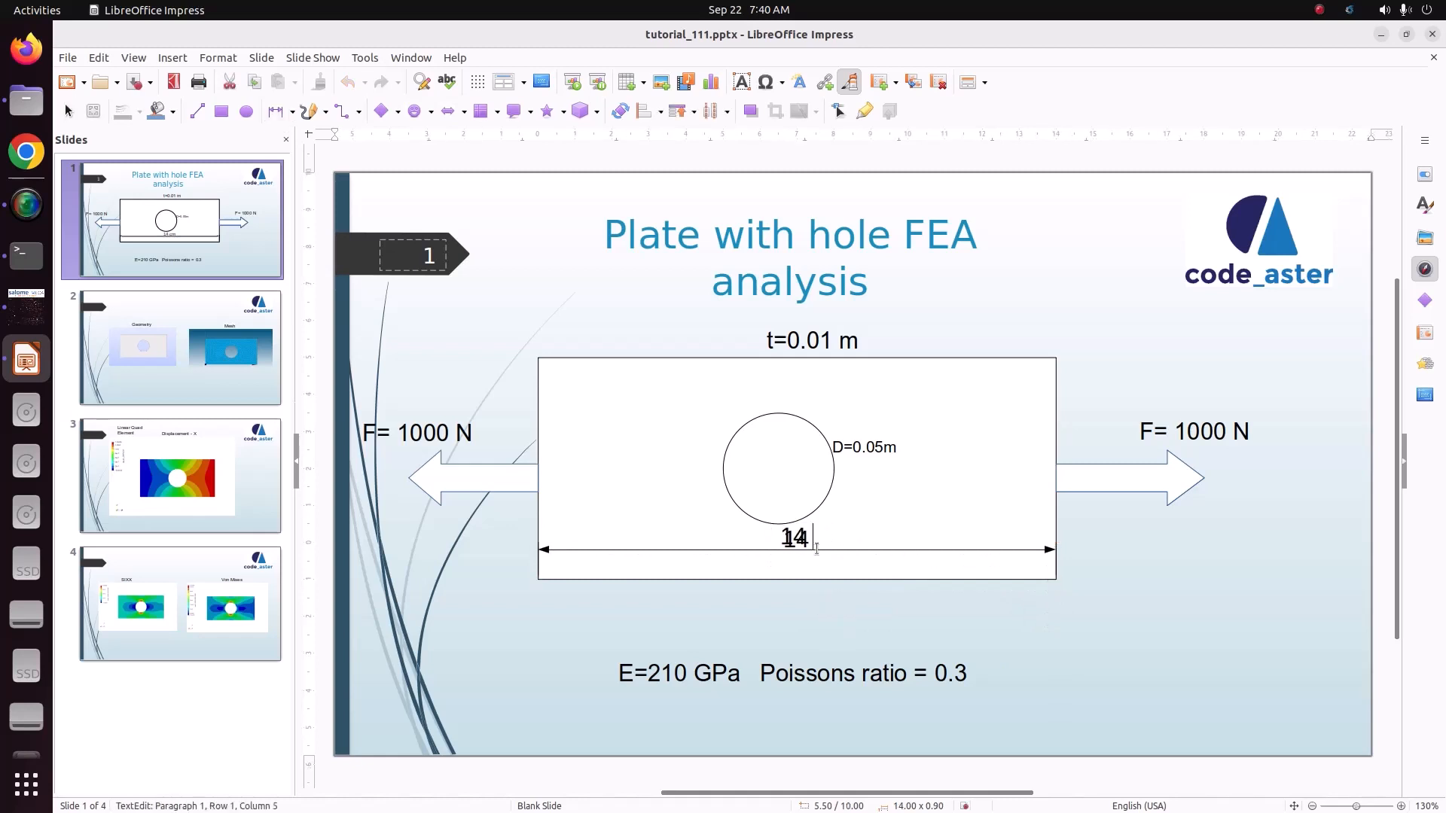
double_click(807, 539)
type("0.14m")
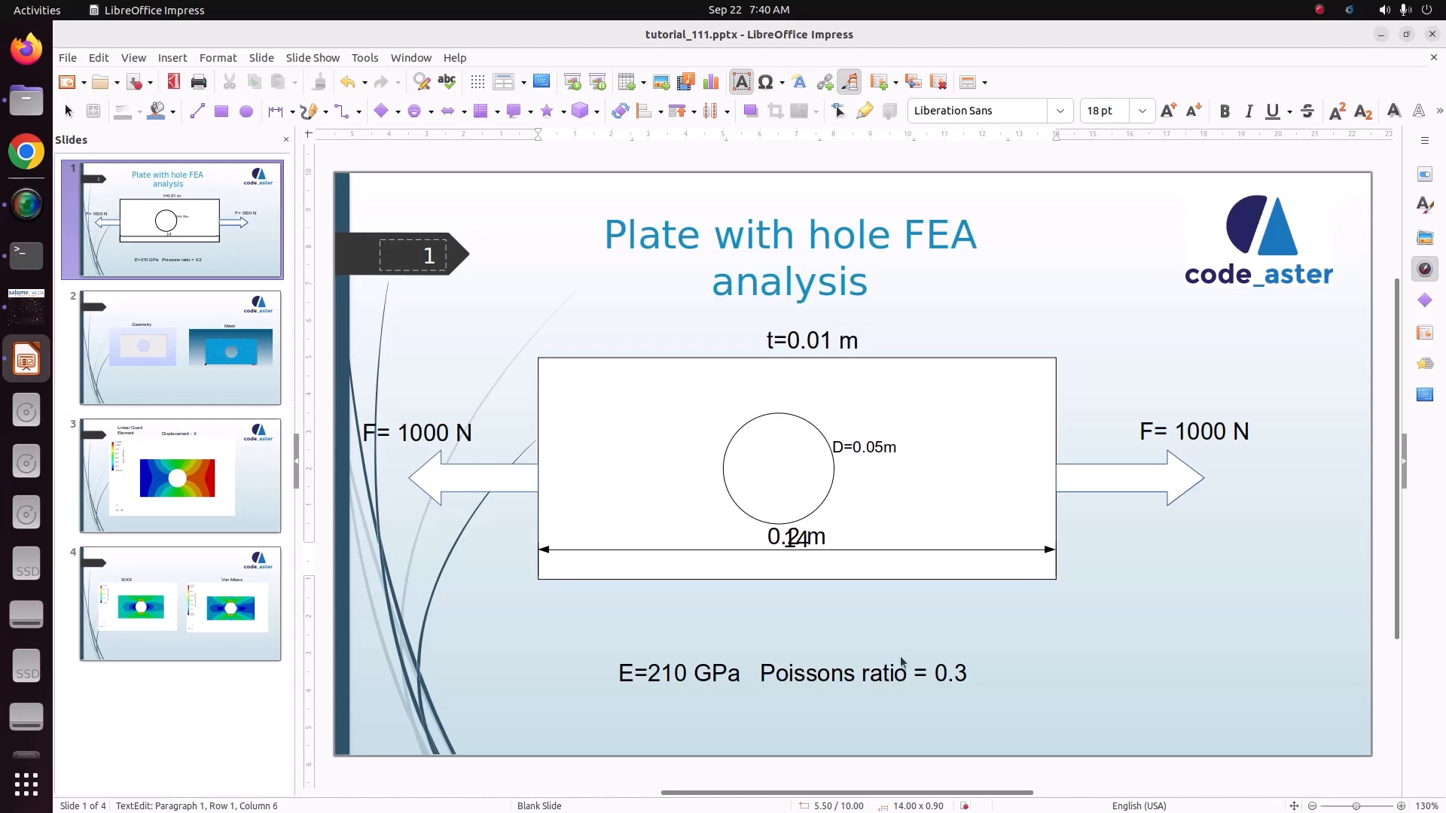
left_click(857, 590)
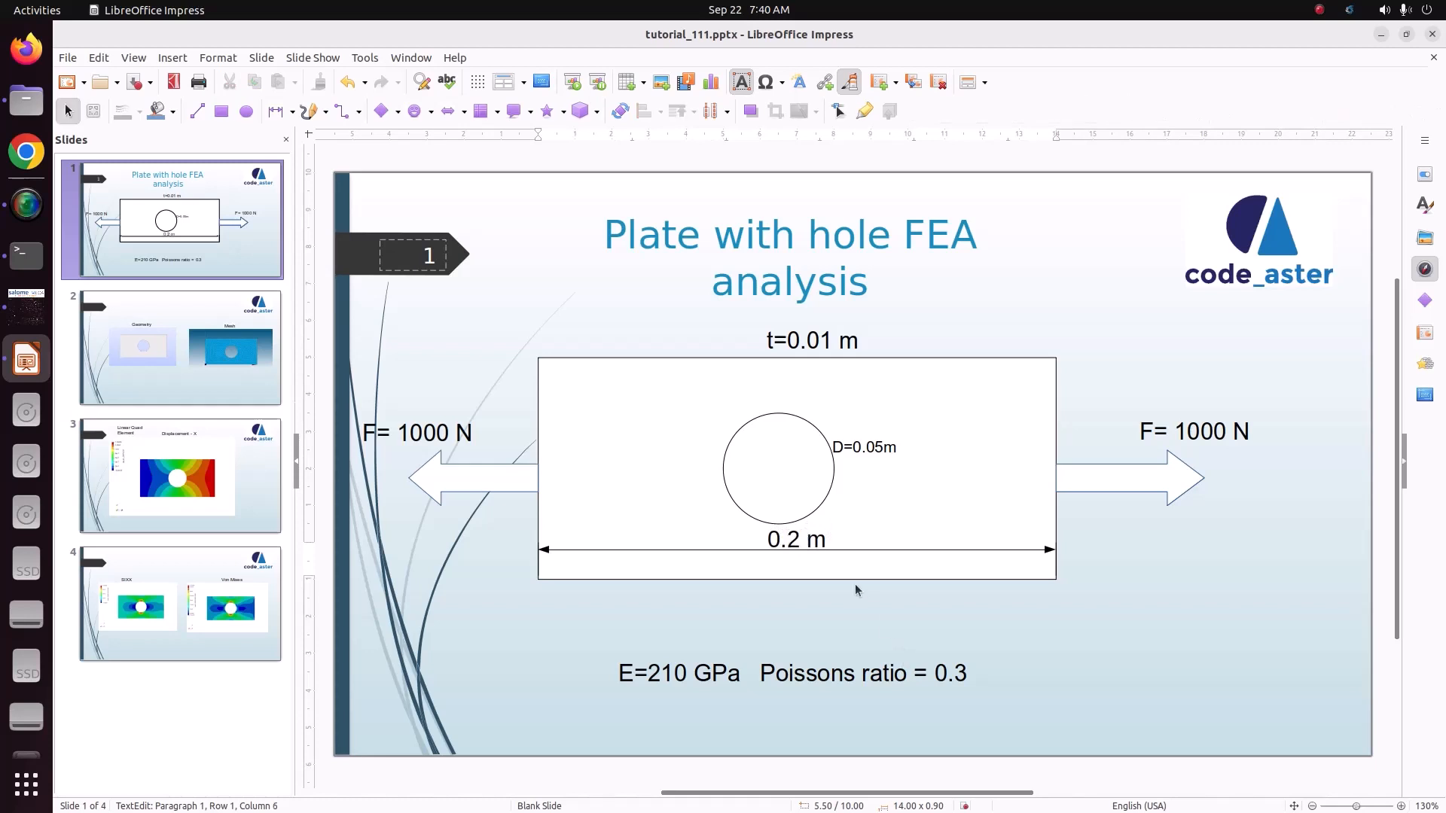
Step: Add a vertical dimension line along the plate's left edge and label it 0.1 m
left_click(284, 113)
left_click_drag(538, 360, 546, 580)
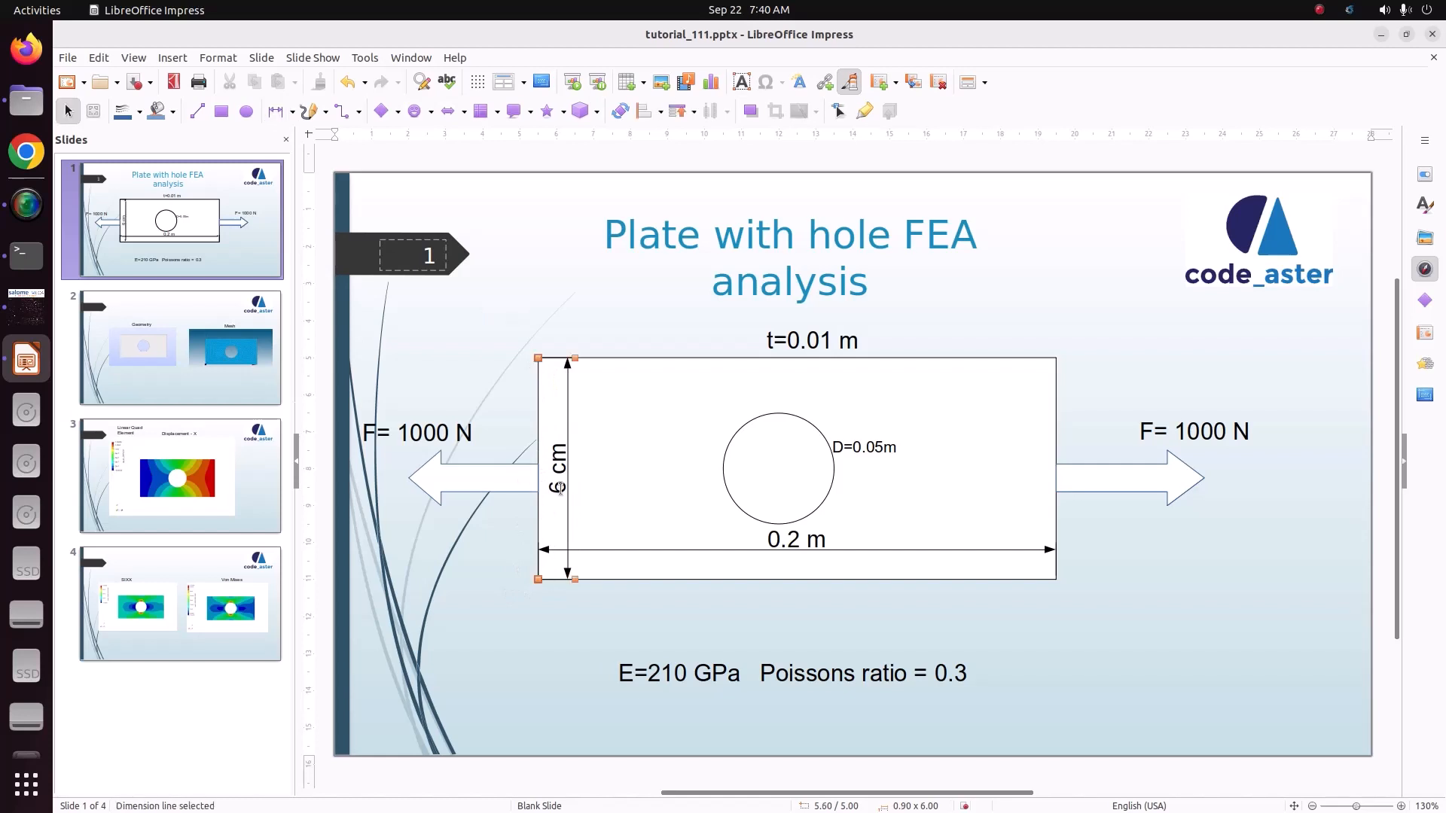
double_click(560, 488)
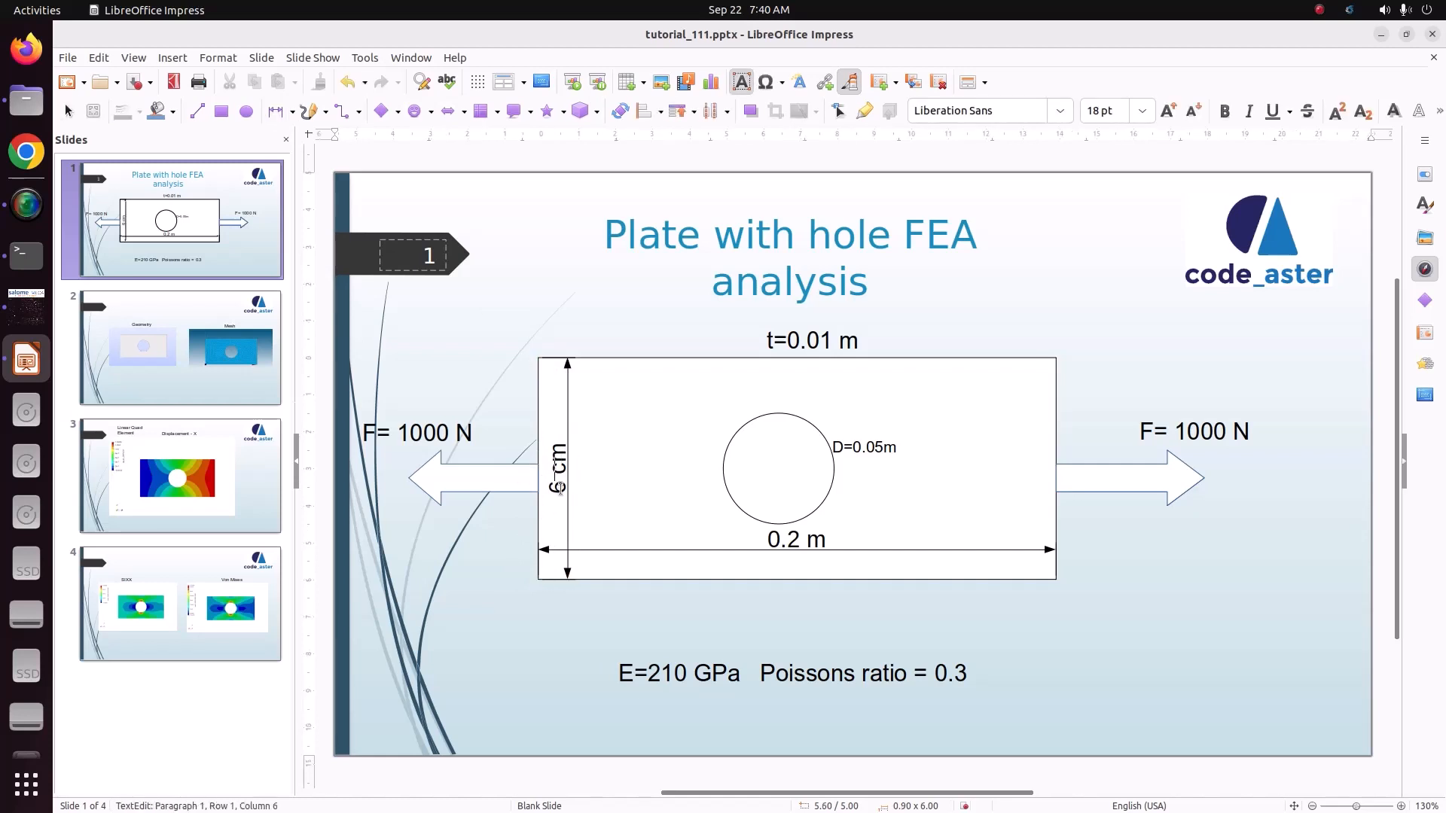
type("0.1 m")
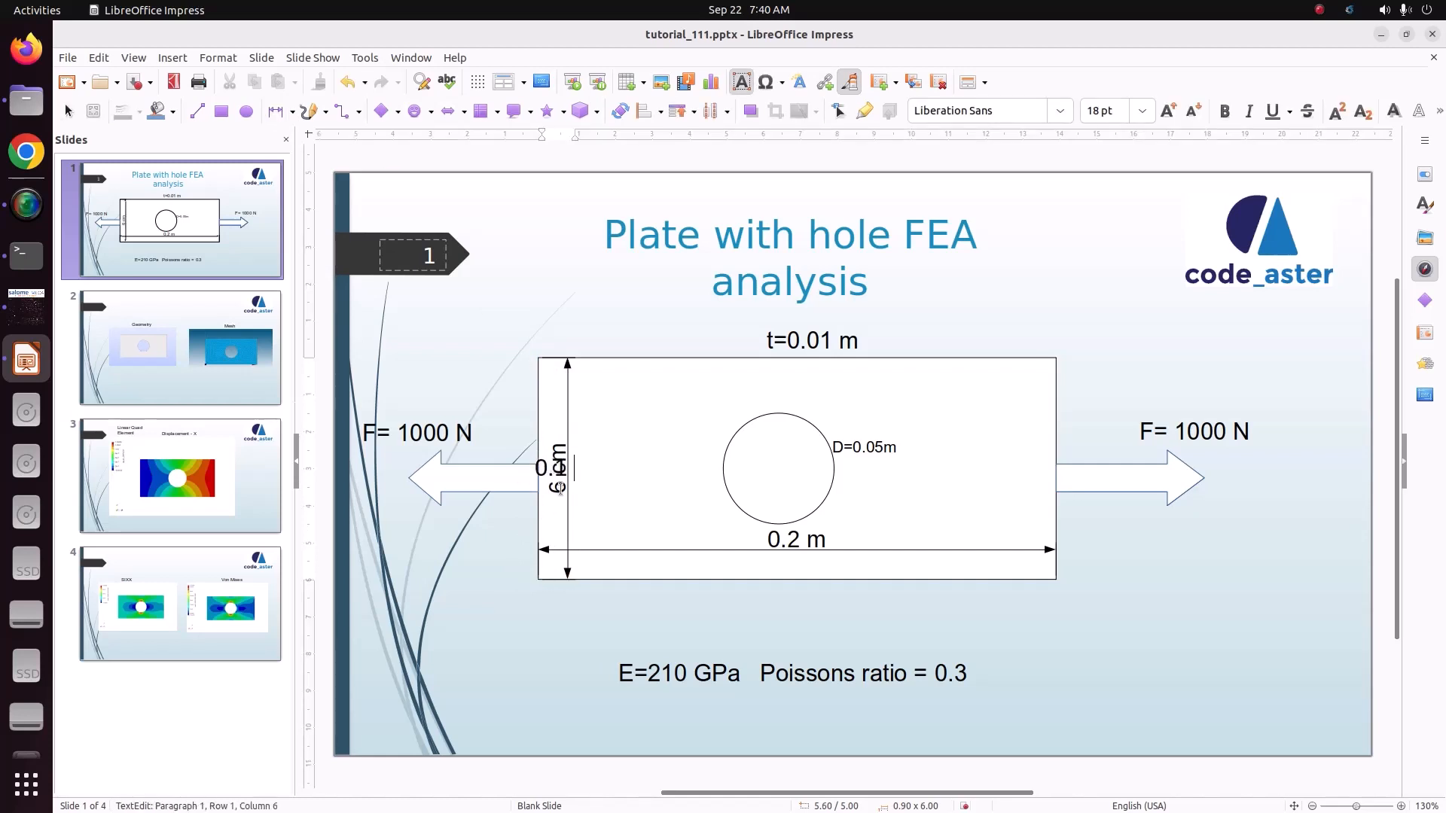
left_click(614, 631)
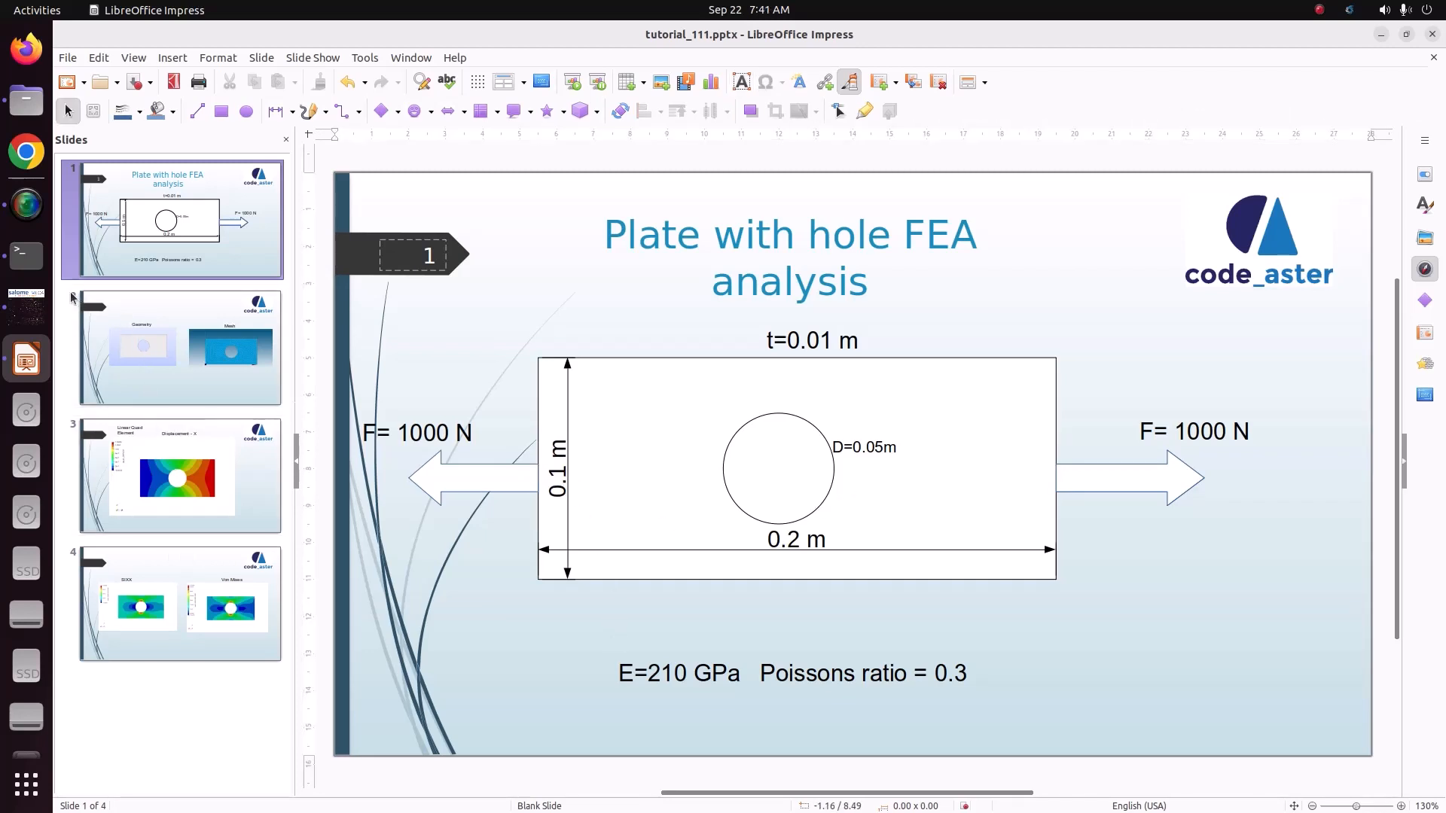
Step: Switch to salome_meca and define a box at the origin with Dx 0.2, Dy 0.1 and Dz 0.01
left_click(28, 309)
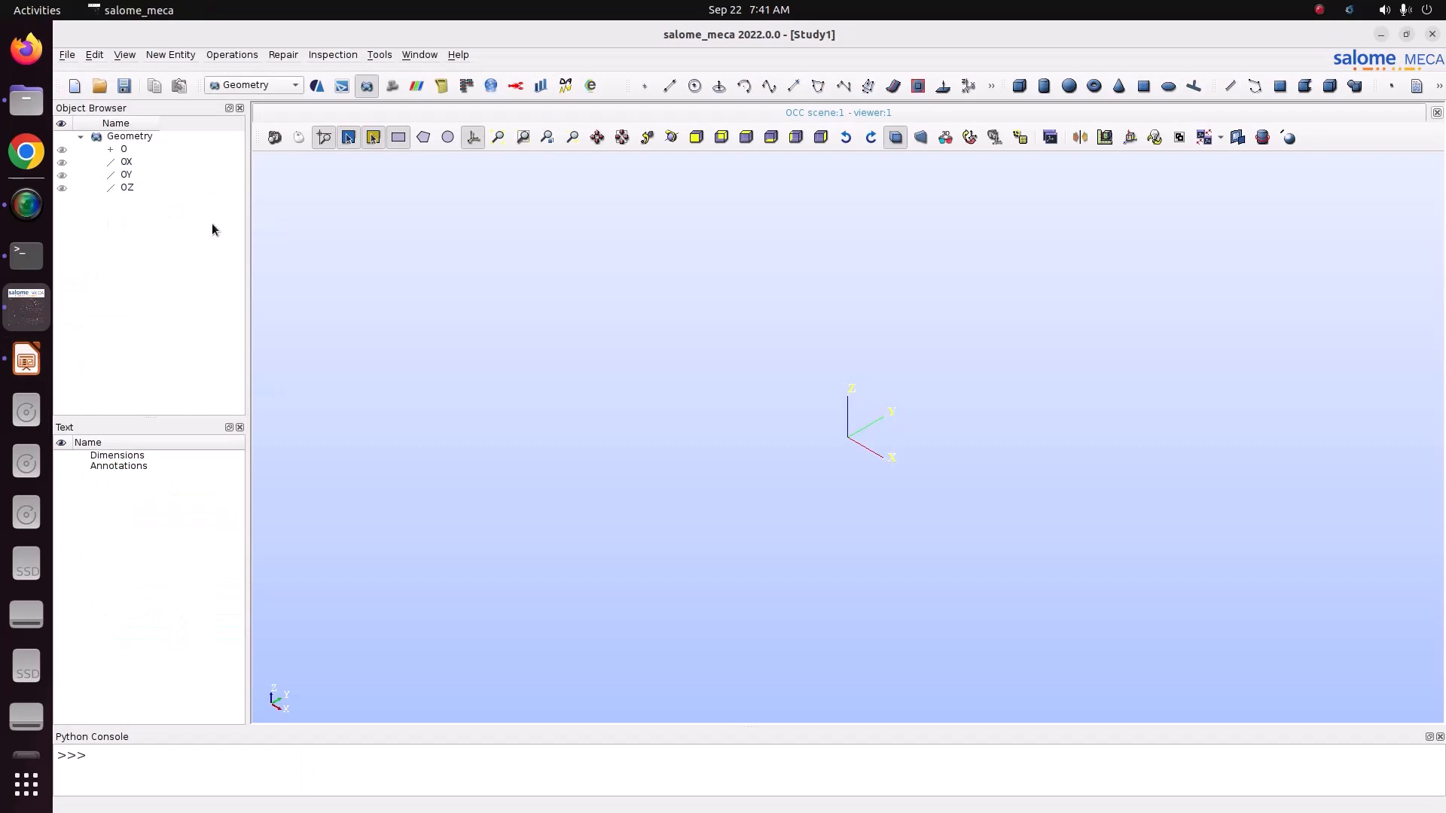
left_click(226, 55)
mouse_move(154, 59)
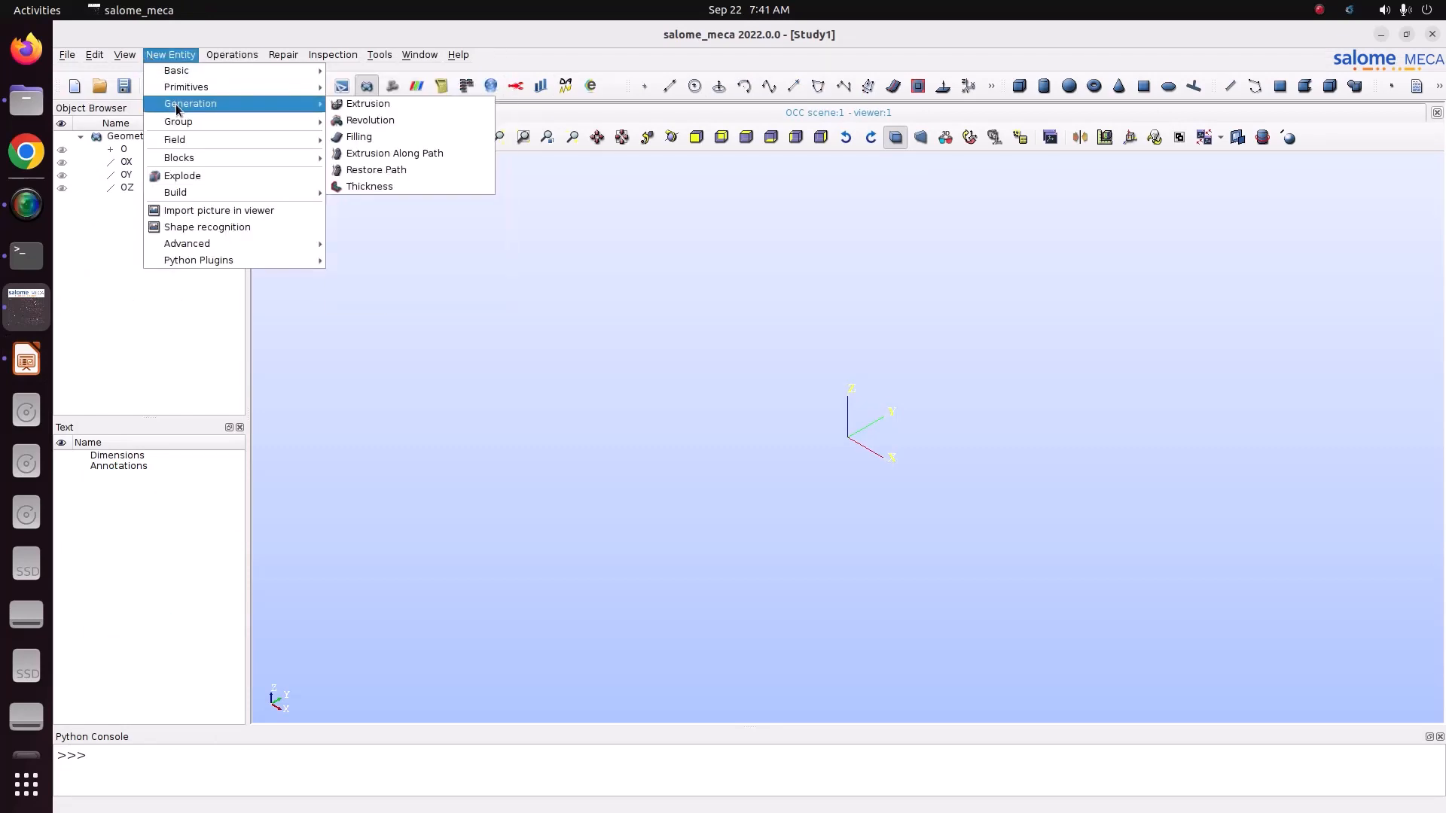
mouse_move(226, 88)
left_click(390, 88)
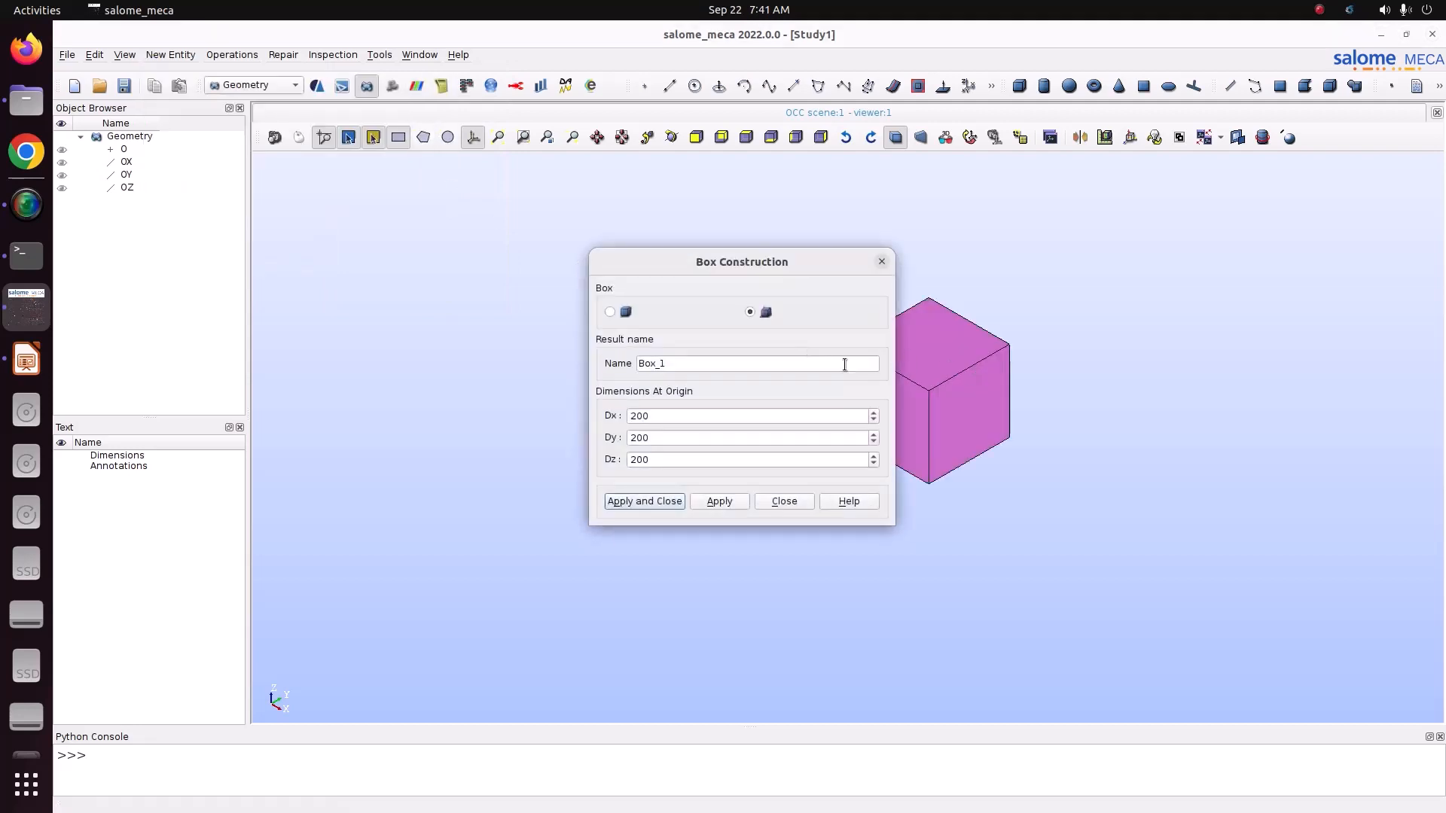
double_click(698, 415)
type("0.2")
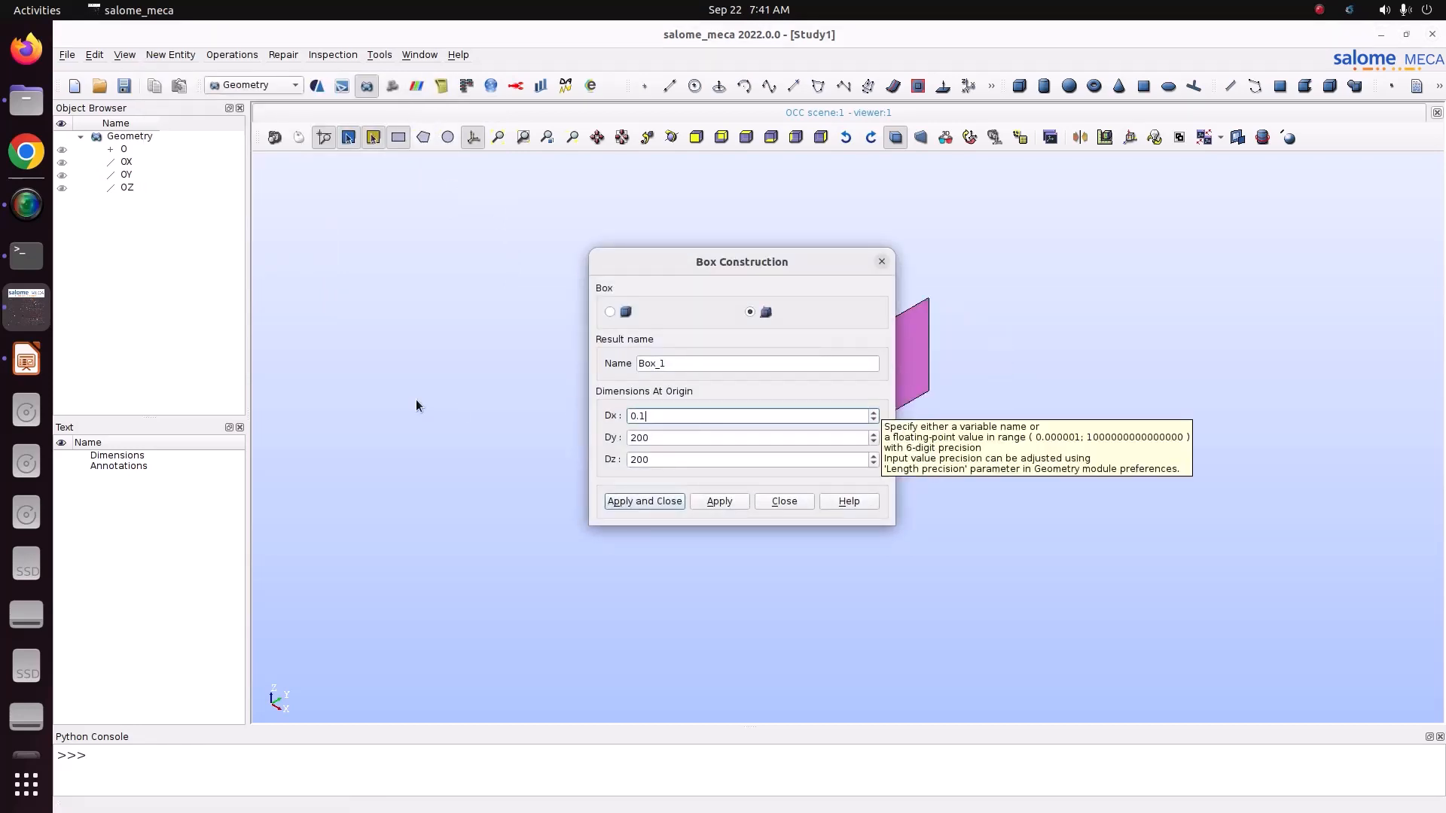
left_click(693, 439)
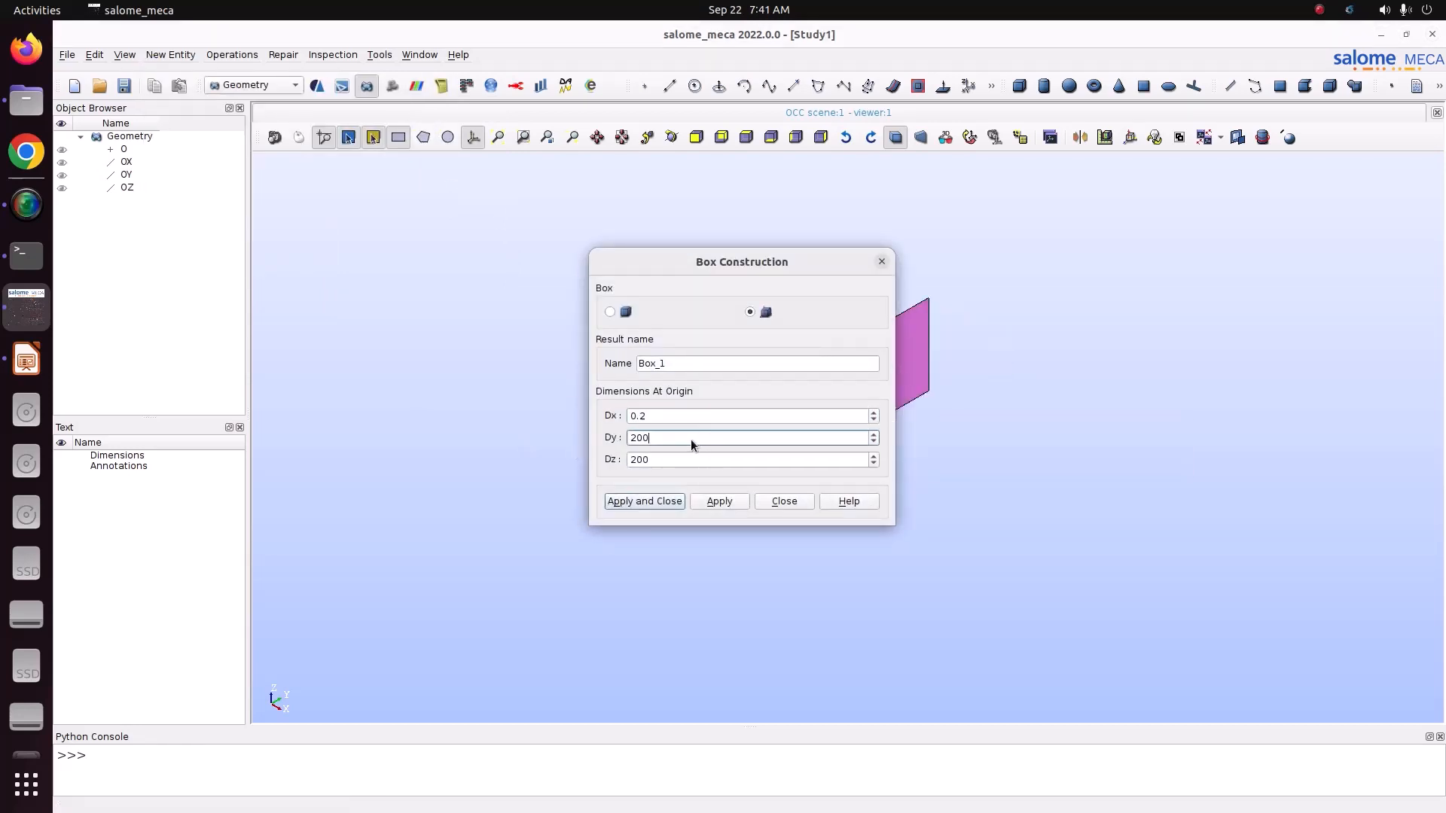
double_click(631, 437)
type("0.1")
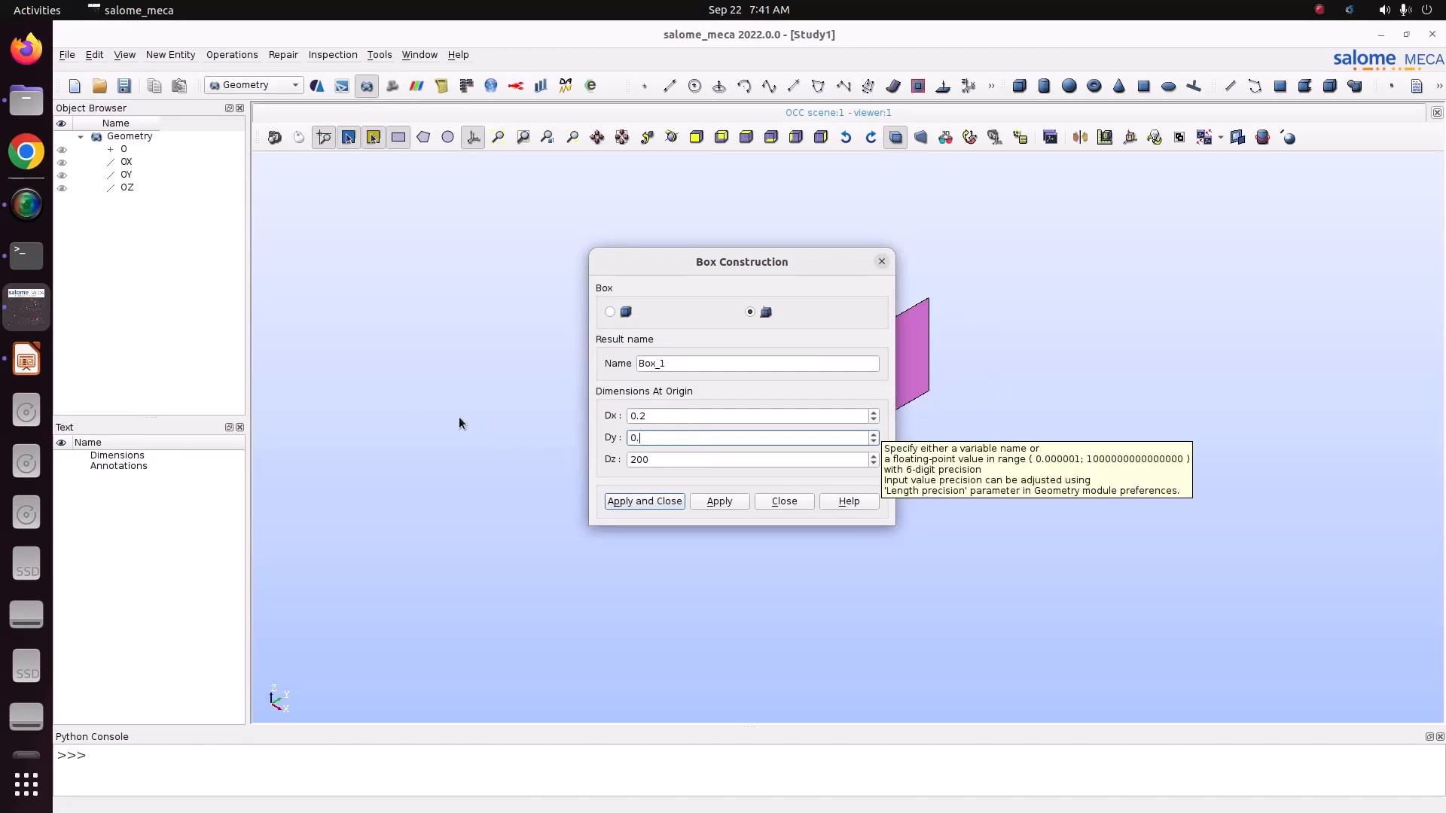
double_click(661, 451)
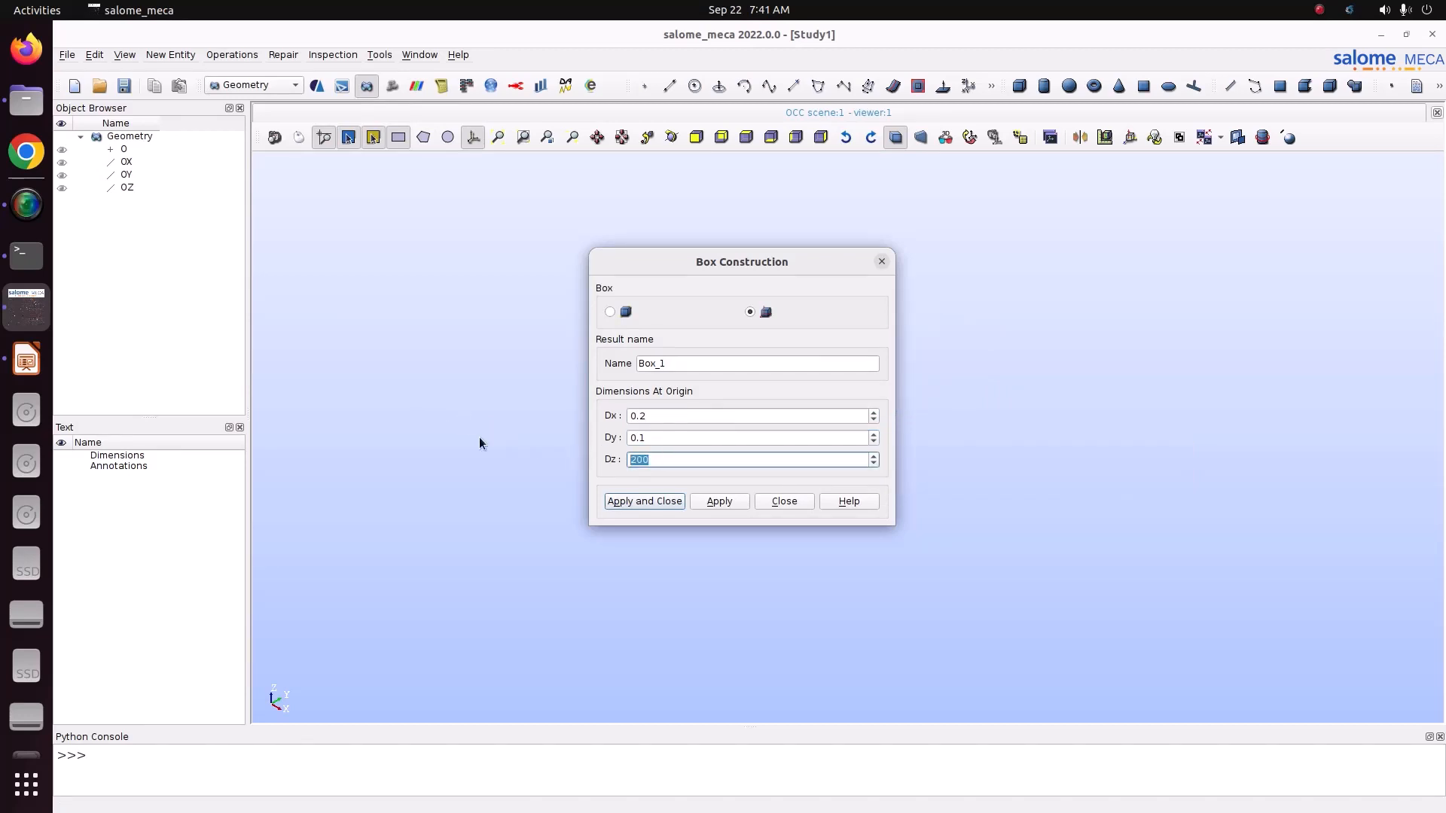
type("0.01")
Step: Inspect the whole box preview and create the box as Box_1
left_click_drag(711, 263, 372, 282)
left_click(523, 137)
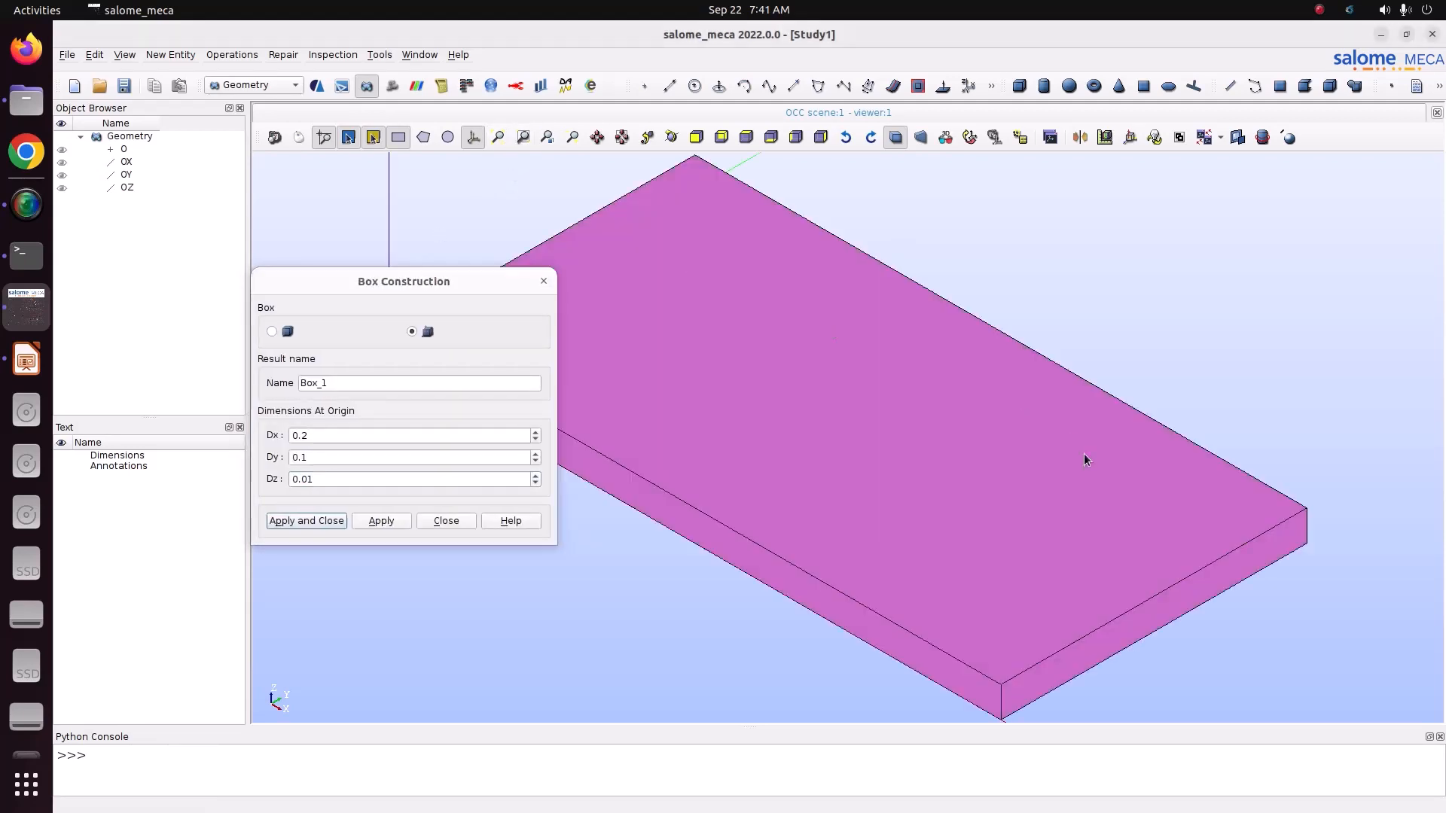
scroll(1092, 489, "up", 2)
scroll(1092, 489, "down", 5)
scroll(1089, 489, "up", 1)
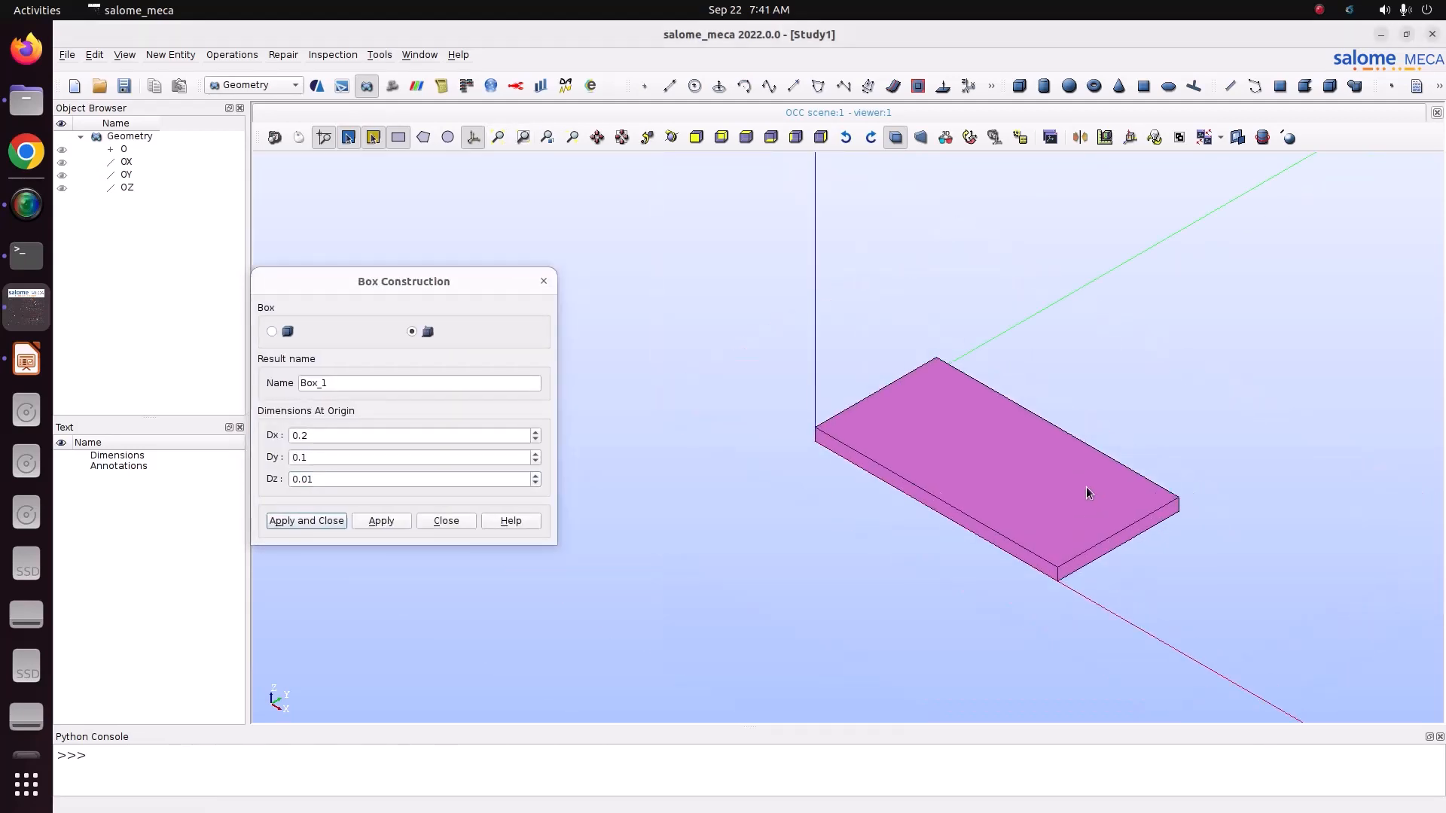
left_click(327, 522)
Step: Compare the finished box with the plate sketch in LibreOffice Impress and return to salome_meca
right_click_drag(671, 226, 810, 500, "ctrl")
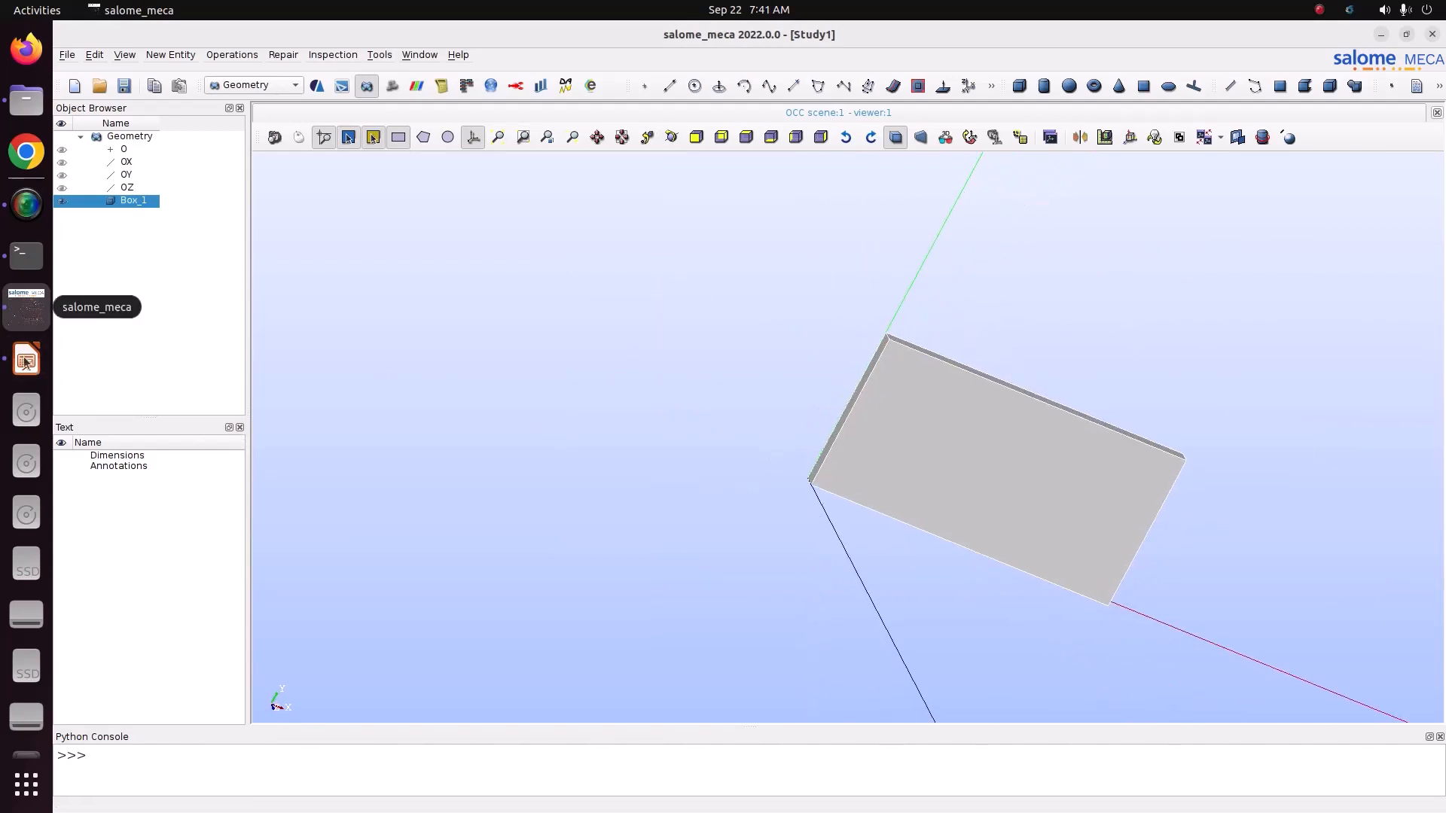
left_click(25, 362)
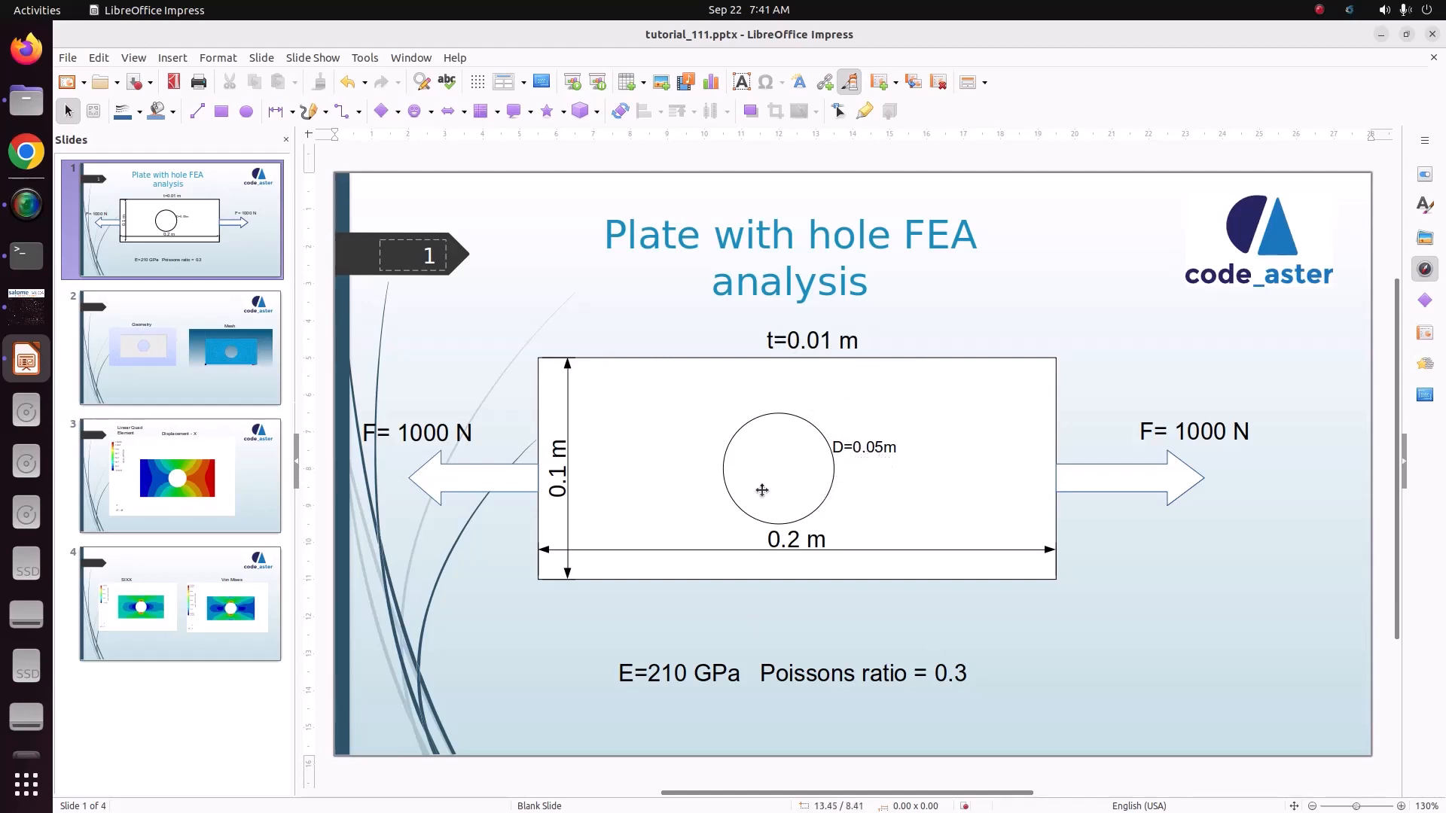
left_click(27, 319)
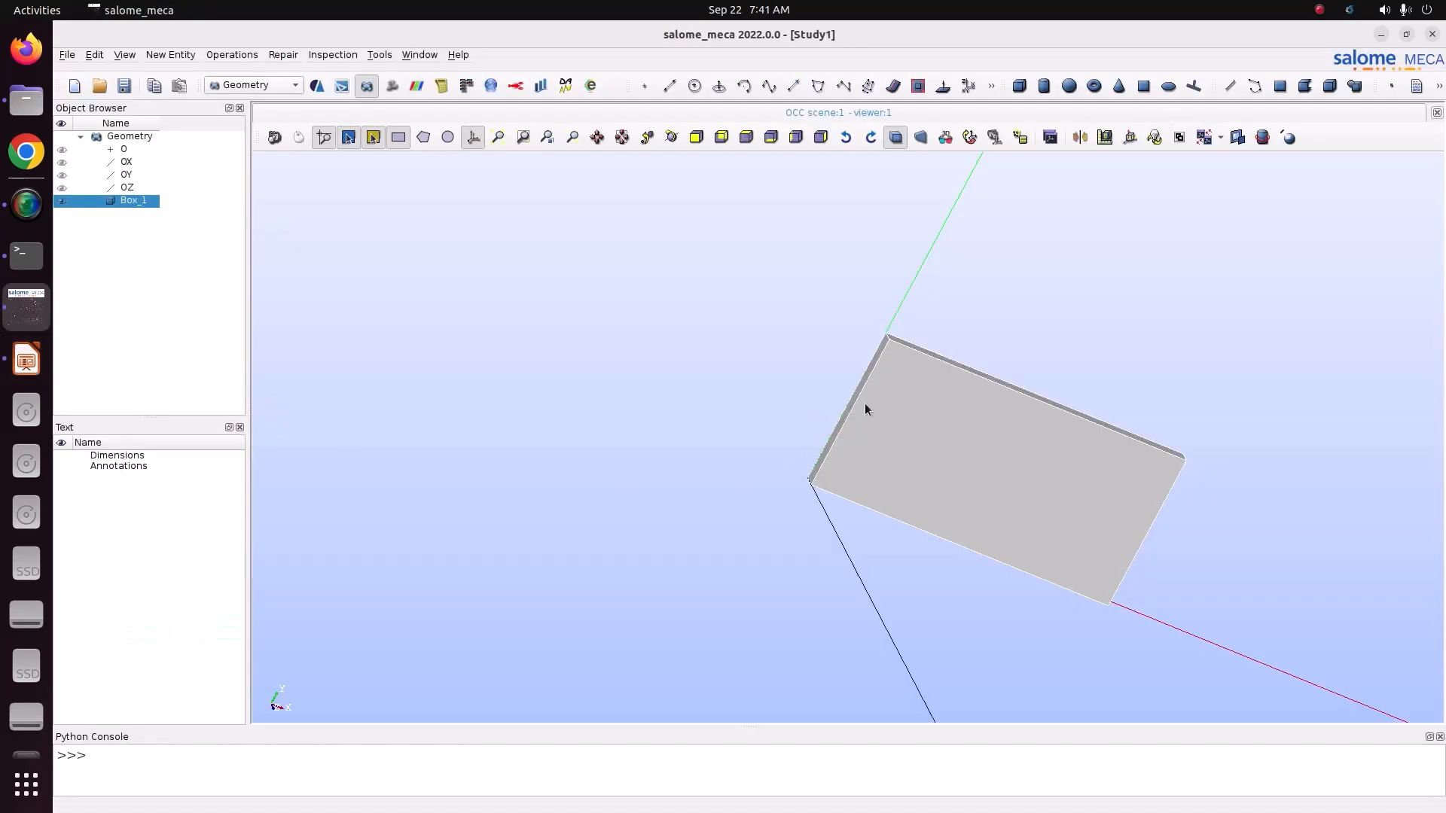
Step: Create a point at the plate's centre with coordinates X 0.1, Y 0.05 and Z 0
left_click(171, 55)
mouse_move(173, 70)
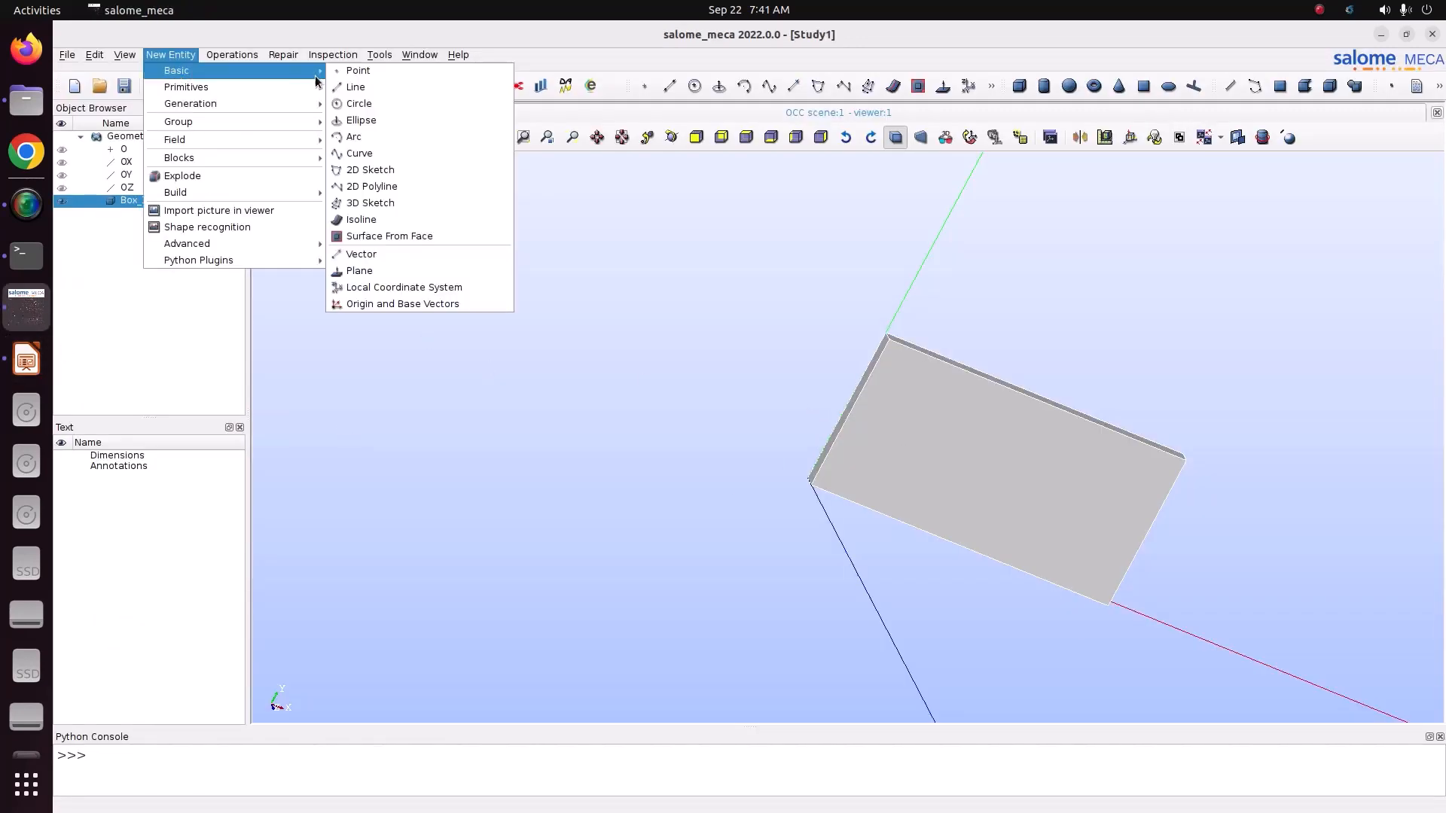
left_click(335, 74)
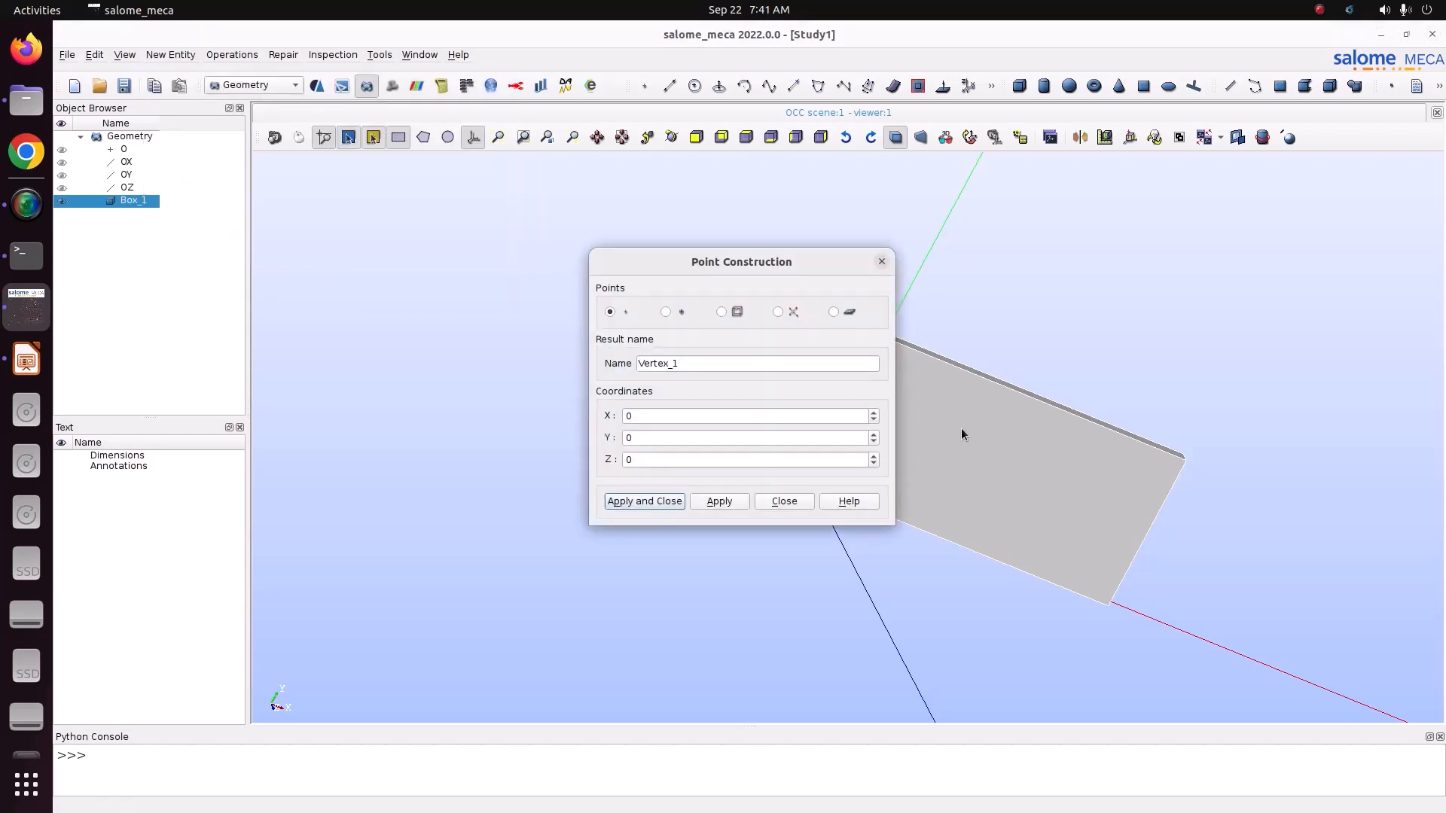
double_click(645, 417)
type("0.1")
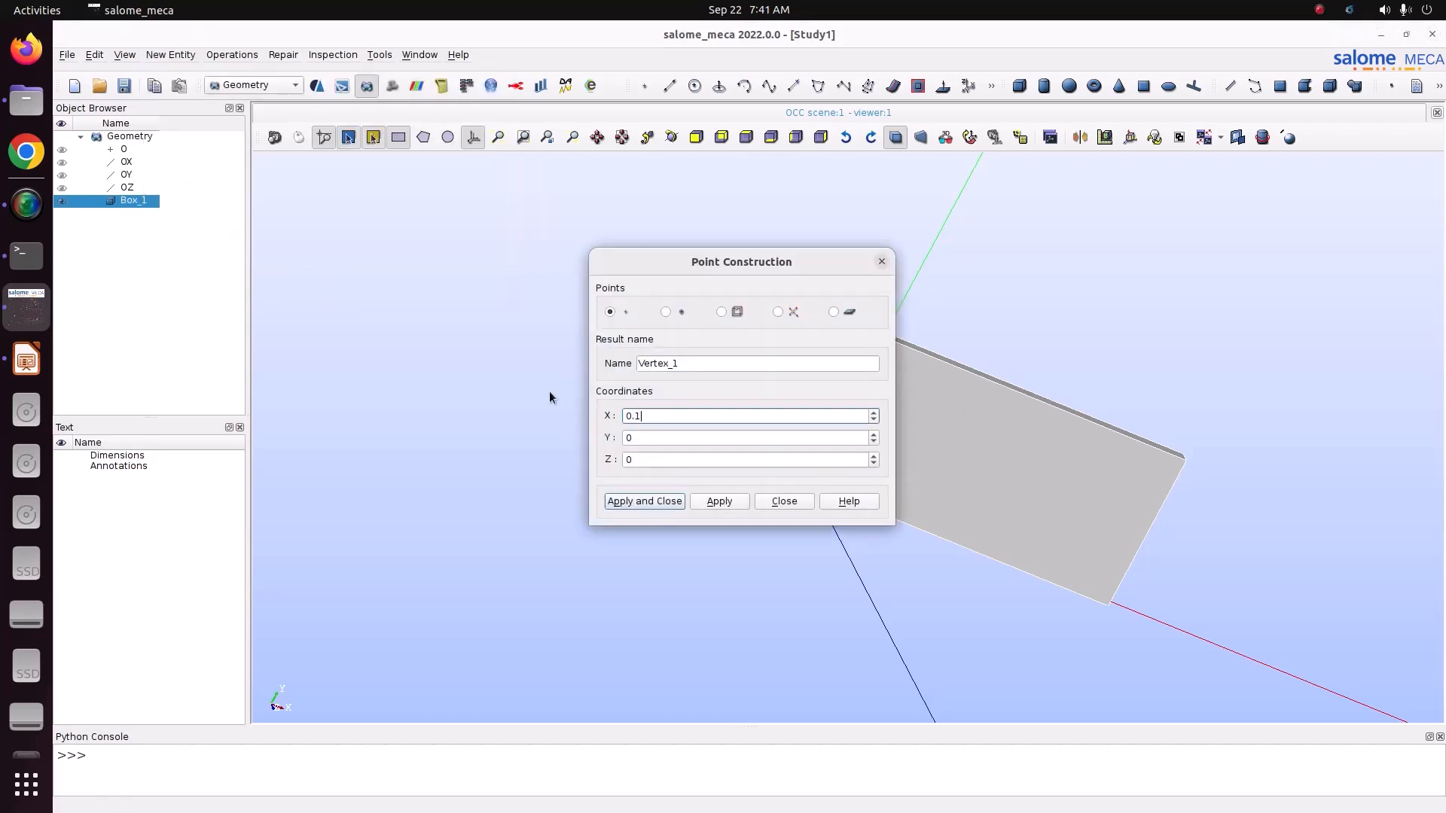
double_click(639, 438)
type("0.05")
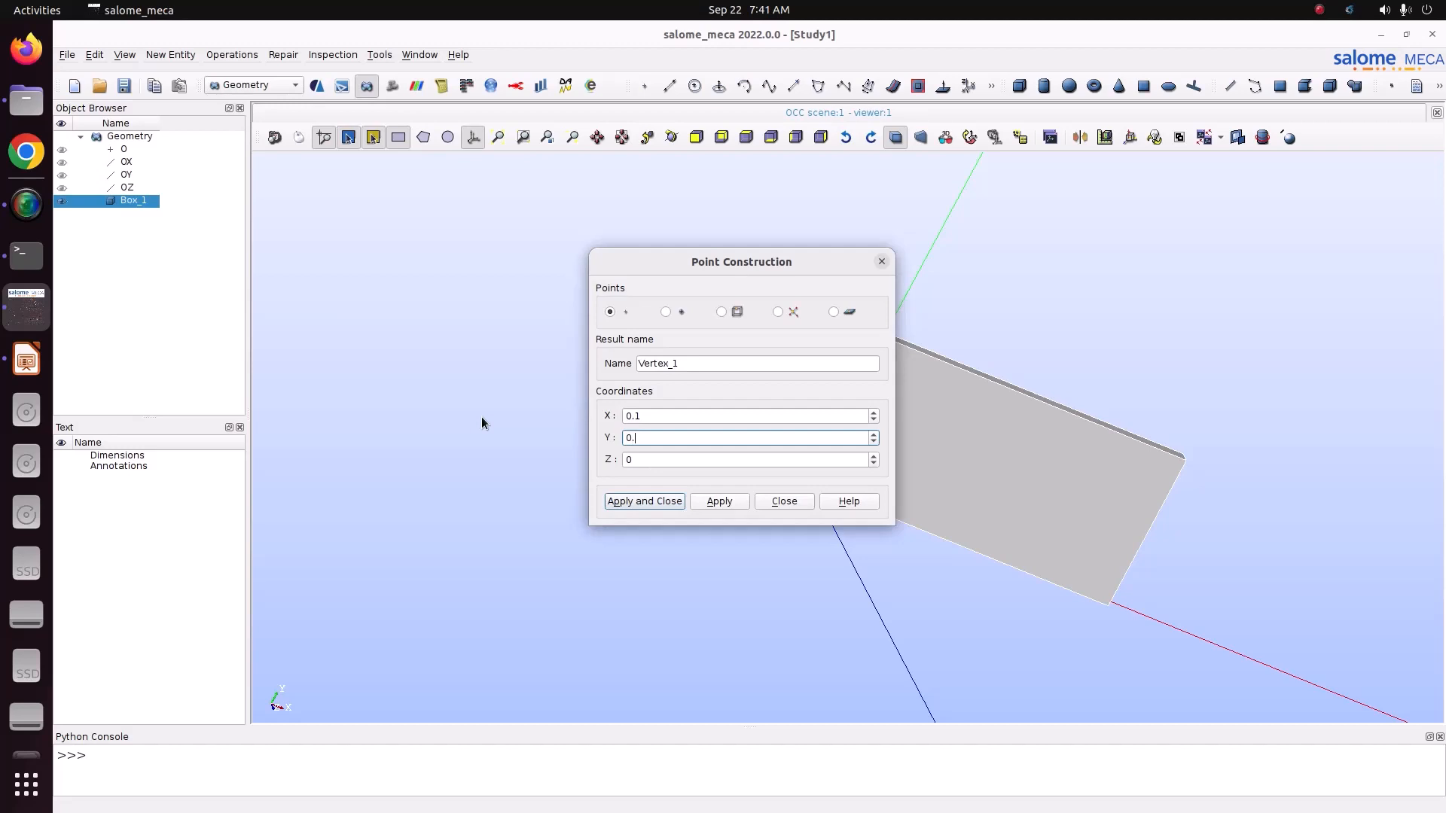
left_click_drag(754, 252, 530, 201)
left_click(666, 139)
left_click_drag(945, 489, 1441, 498)
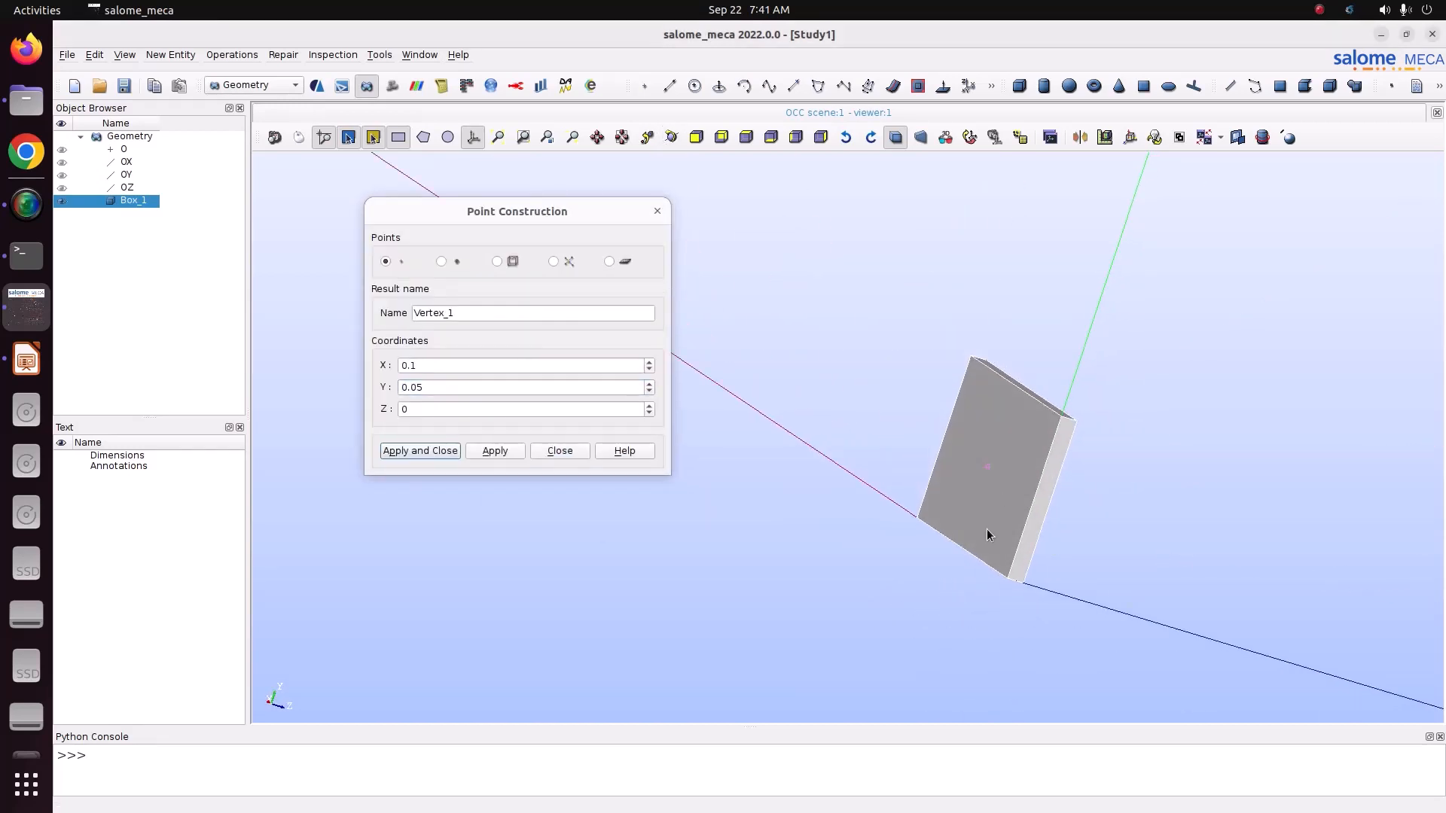
left_click(420, 450)
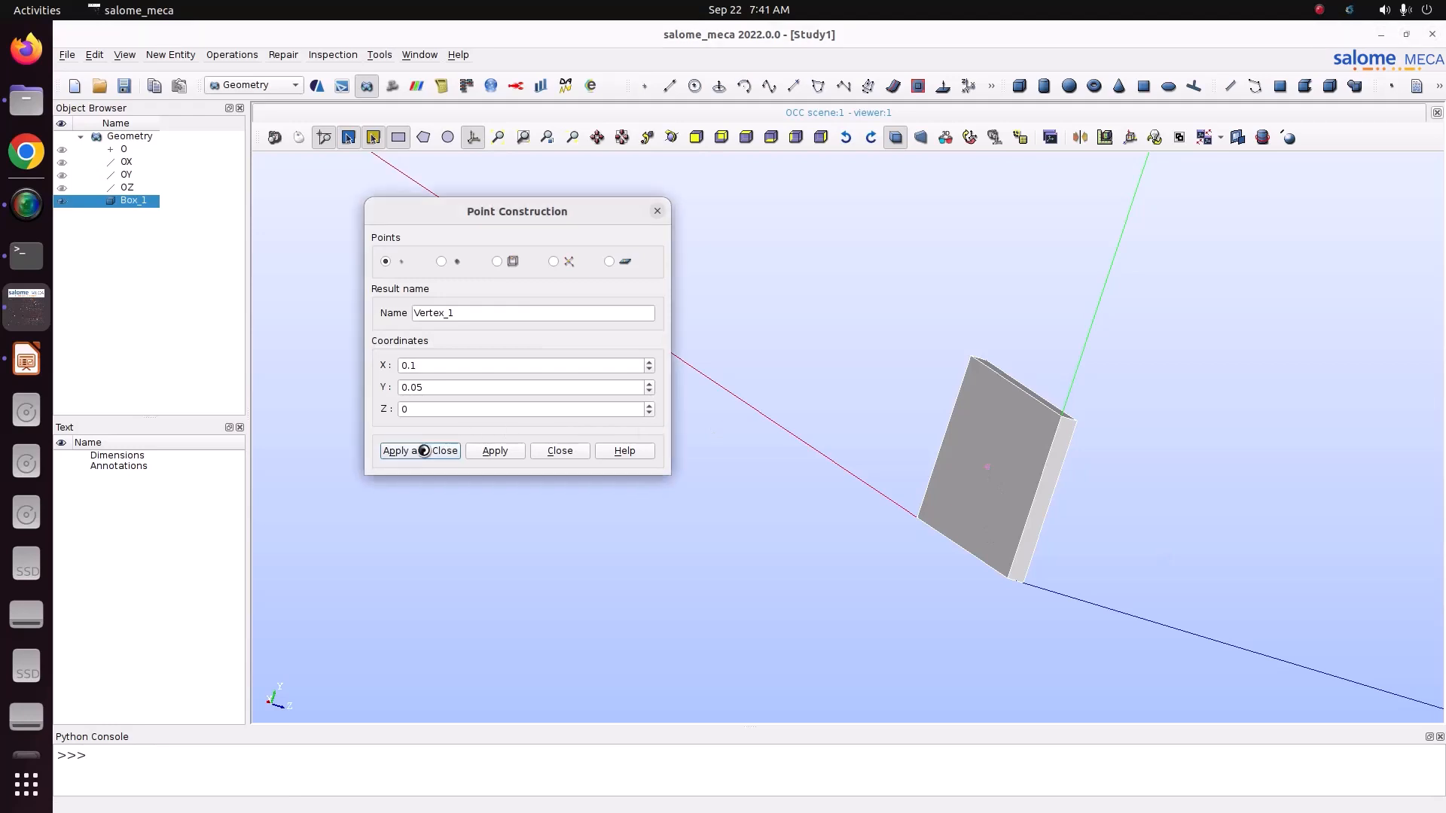
Step: Create a cylinder based at the plate's centre point along the OZ vector, with radius 0.025 and height 0.01
left_click(179, 54)
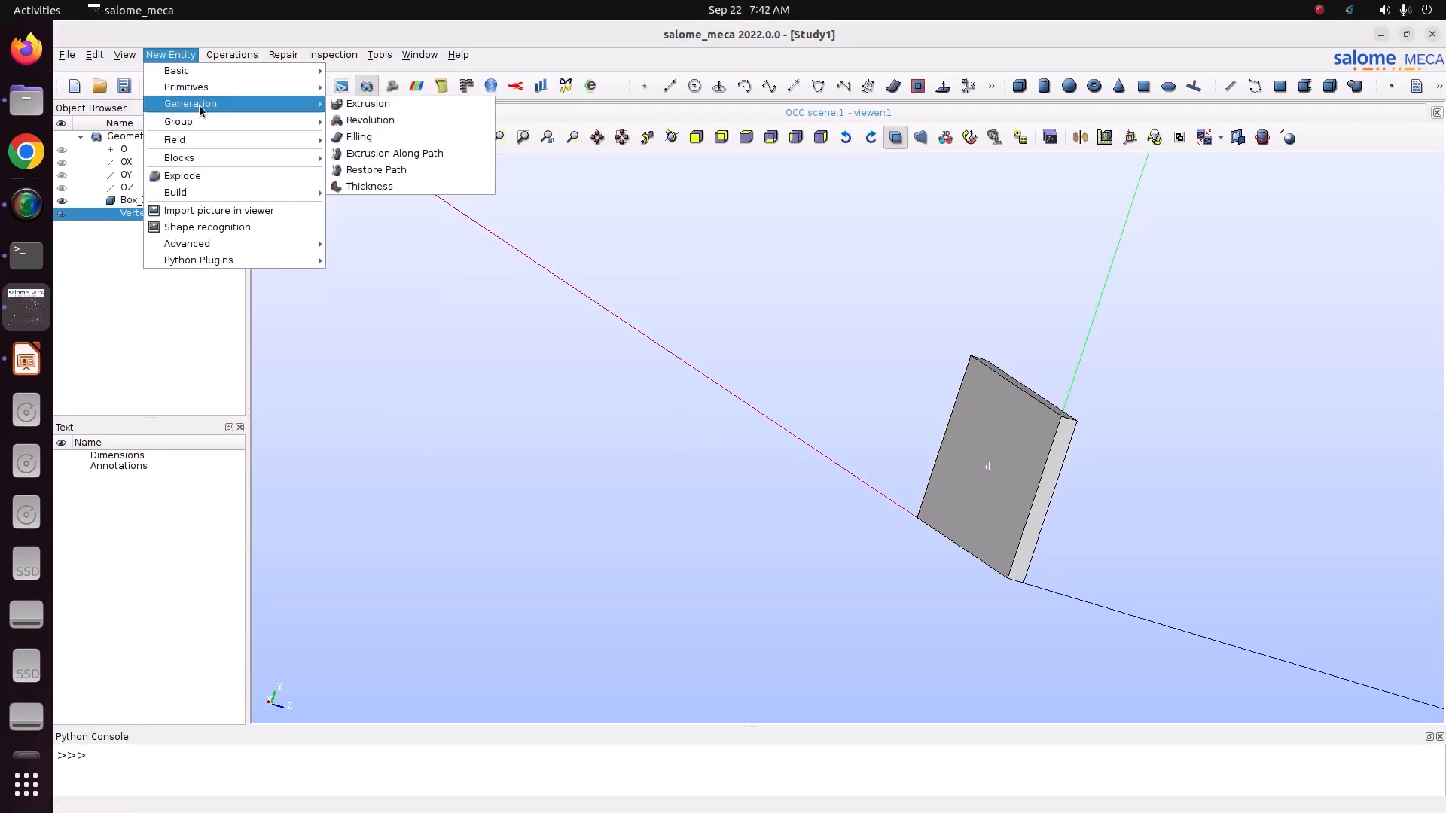
mouse_move(249, 85)
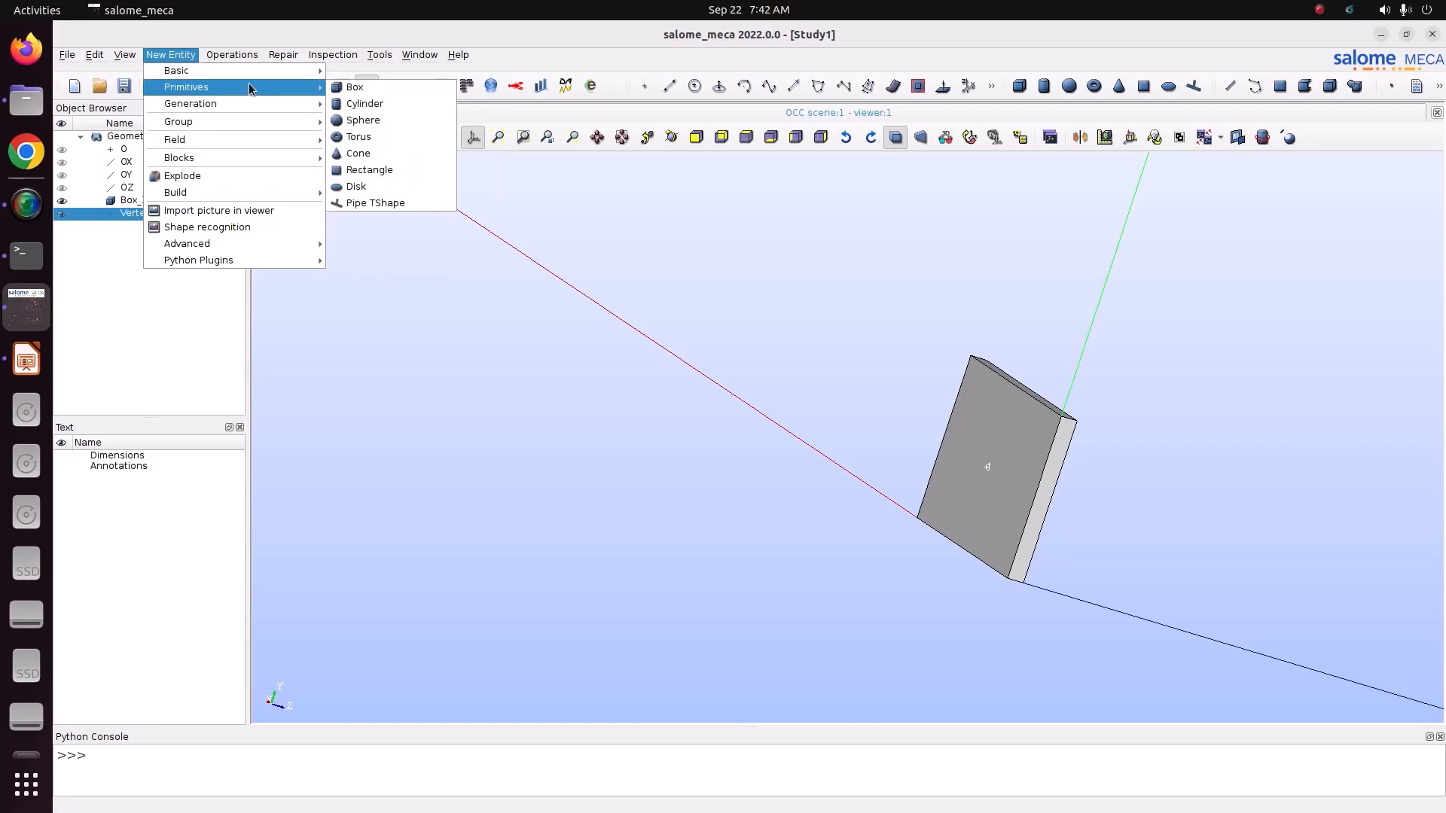
left_click(359, 103)
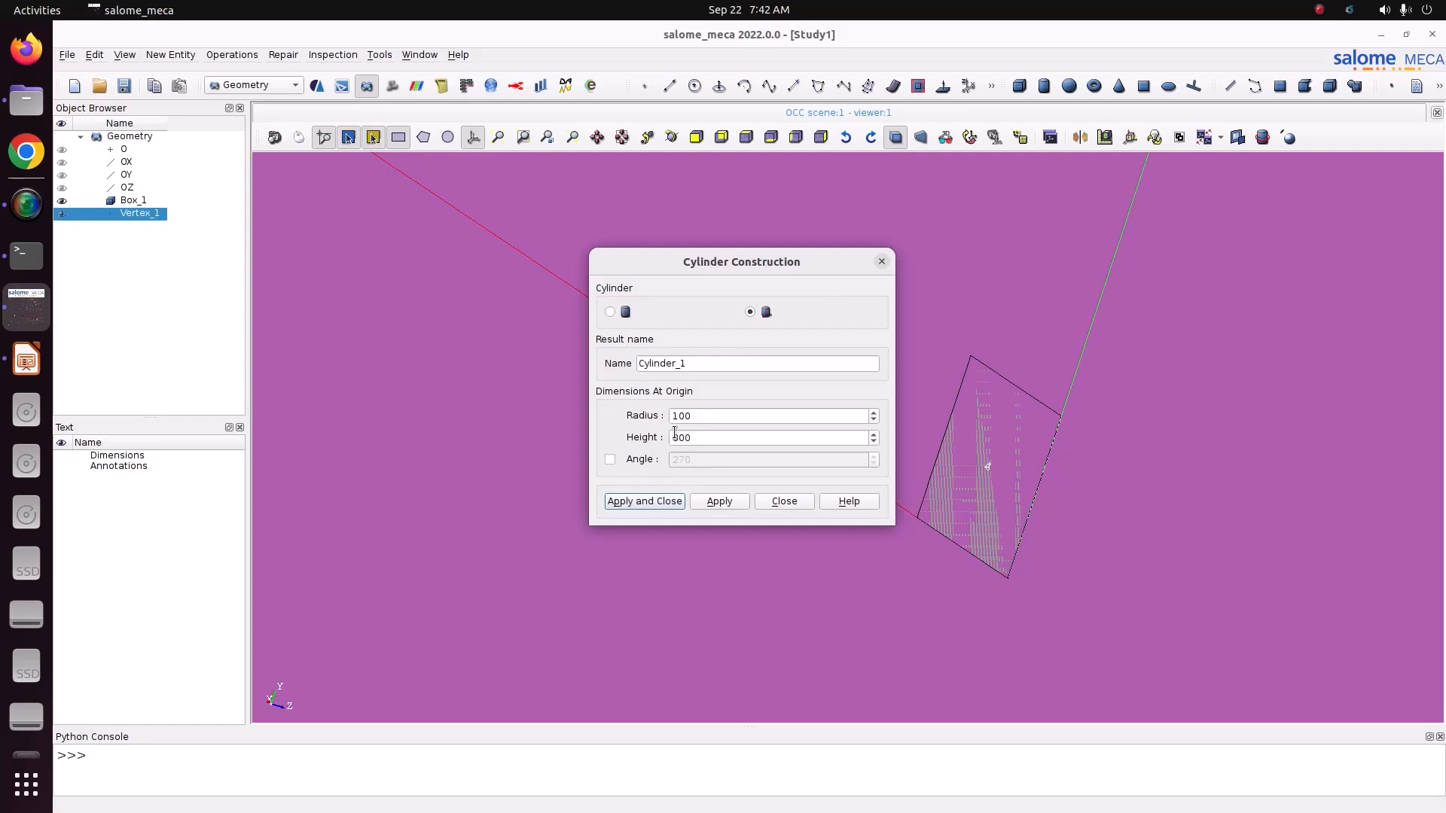
left_click(611, 312)
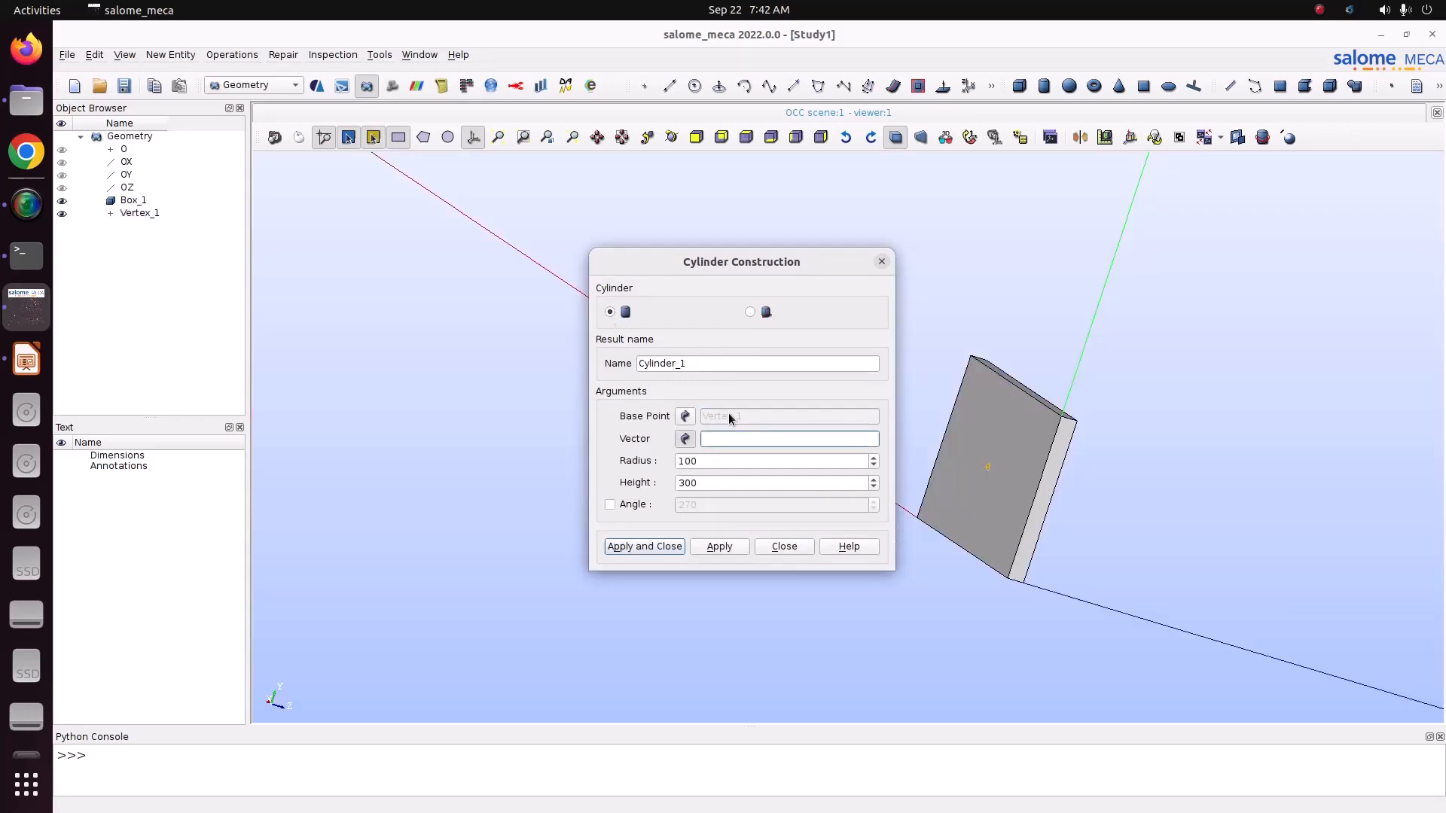
left_click(127, 188)
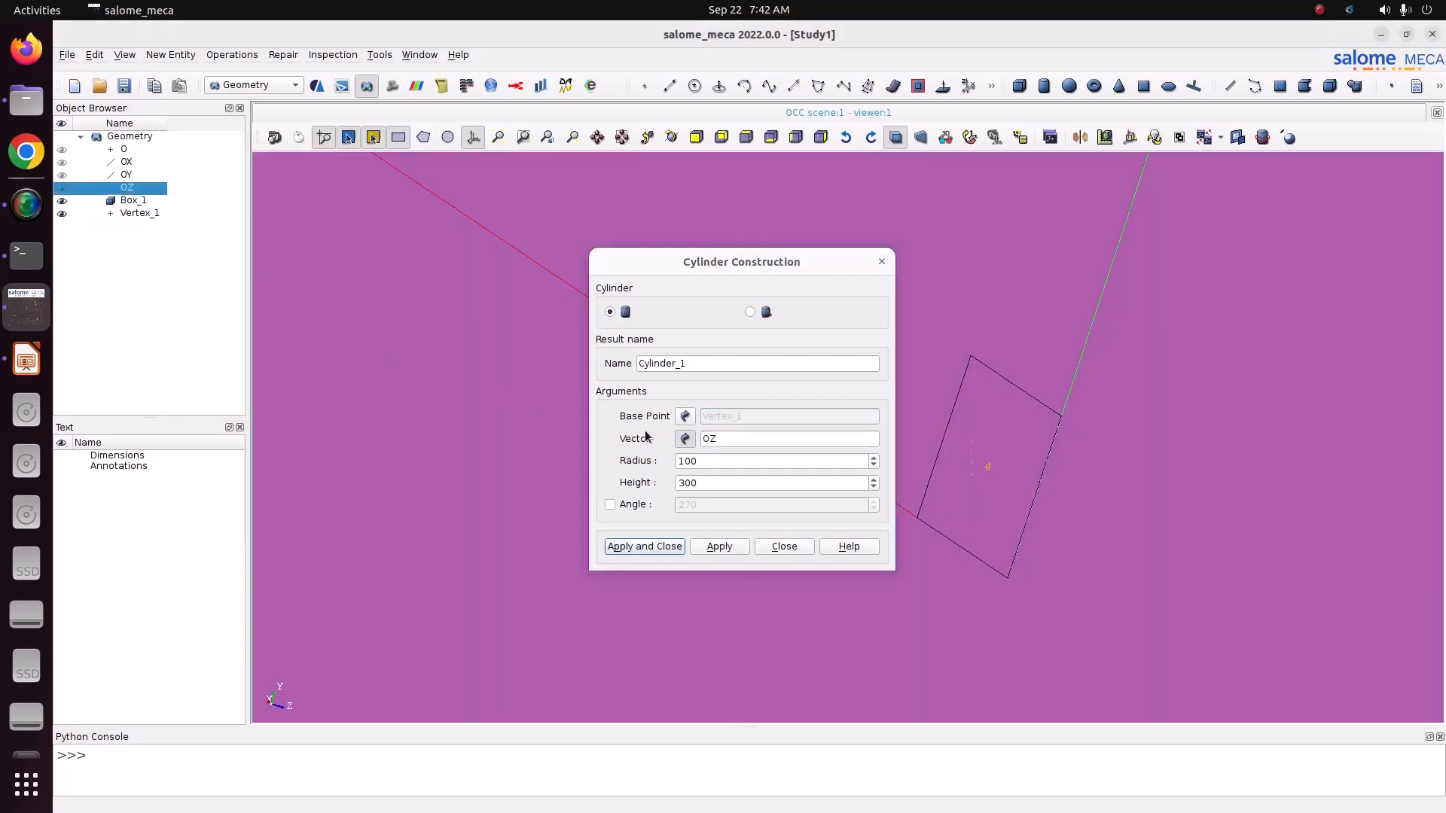
left_click_drag(705, 462, 517, 445)
type("0.025")
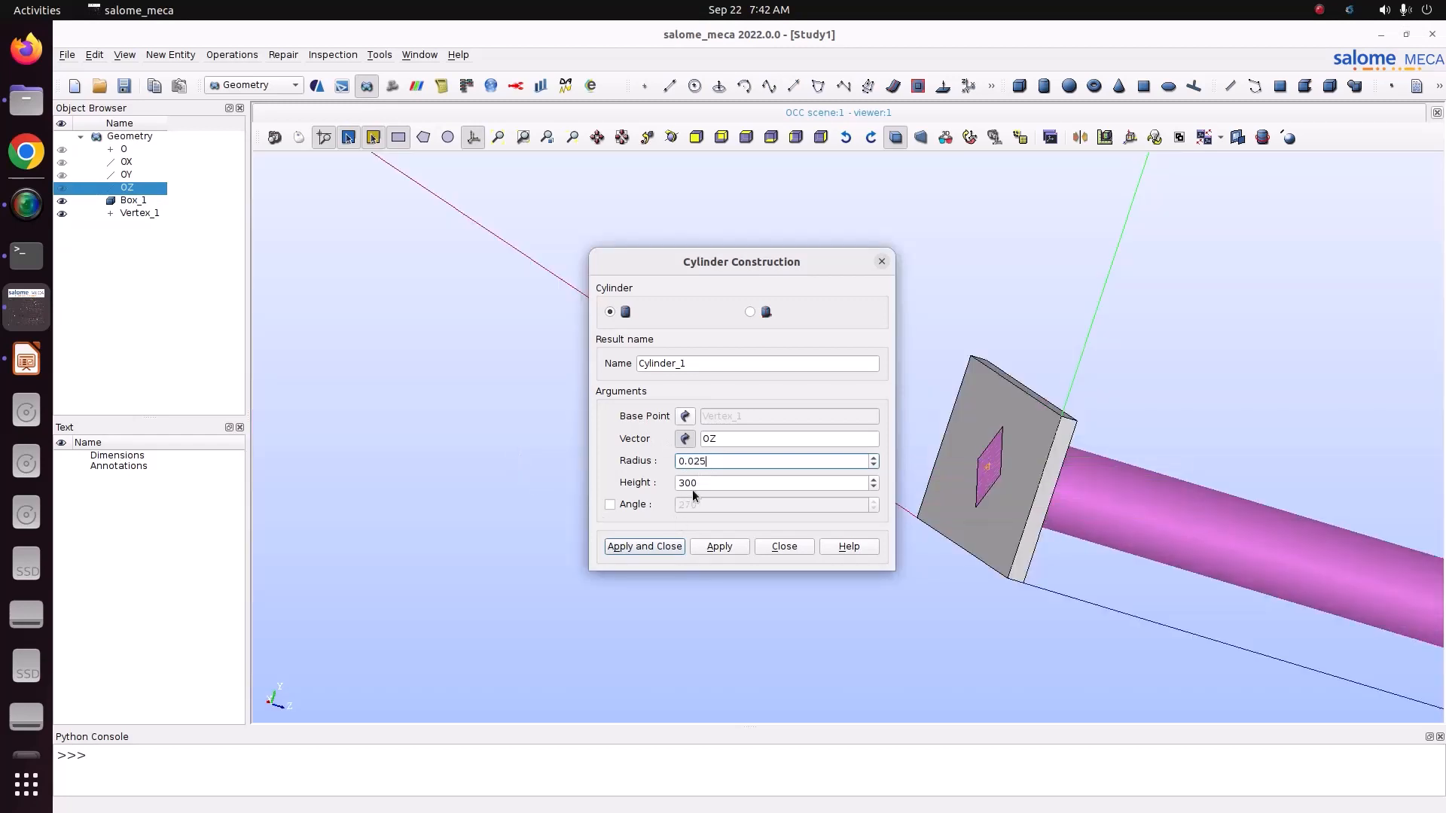
left_click_drag(693, 487, 628, 463)
type("0.01")
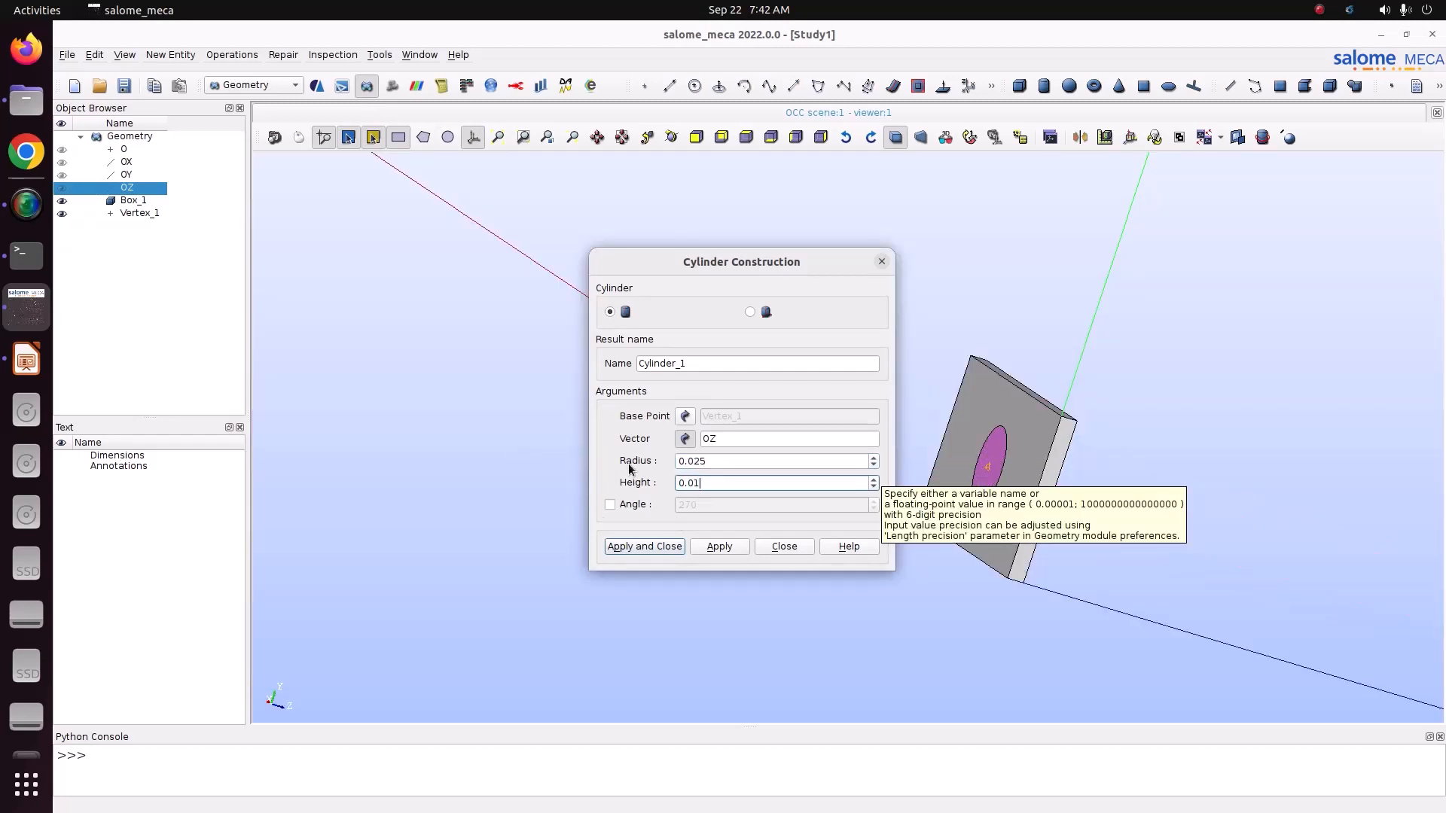
left_click(669, 140)
left_click_drag(1123, 343, 1201, 414)
left_click(616, 550)
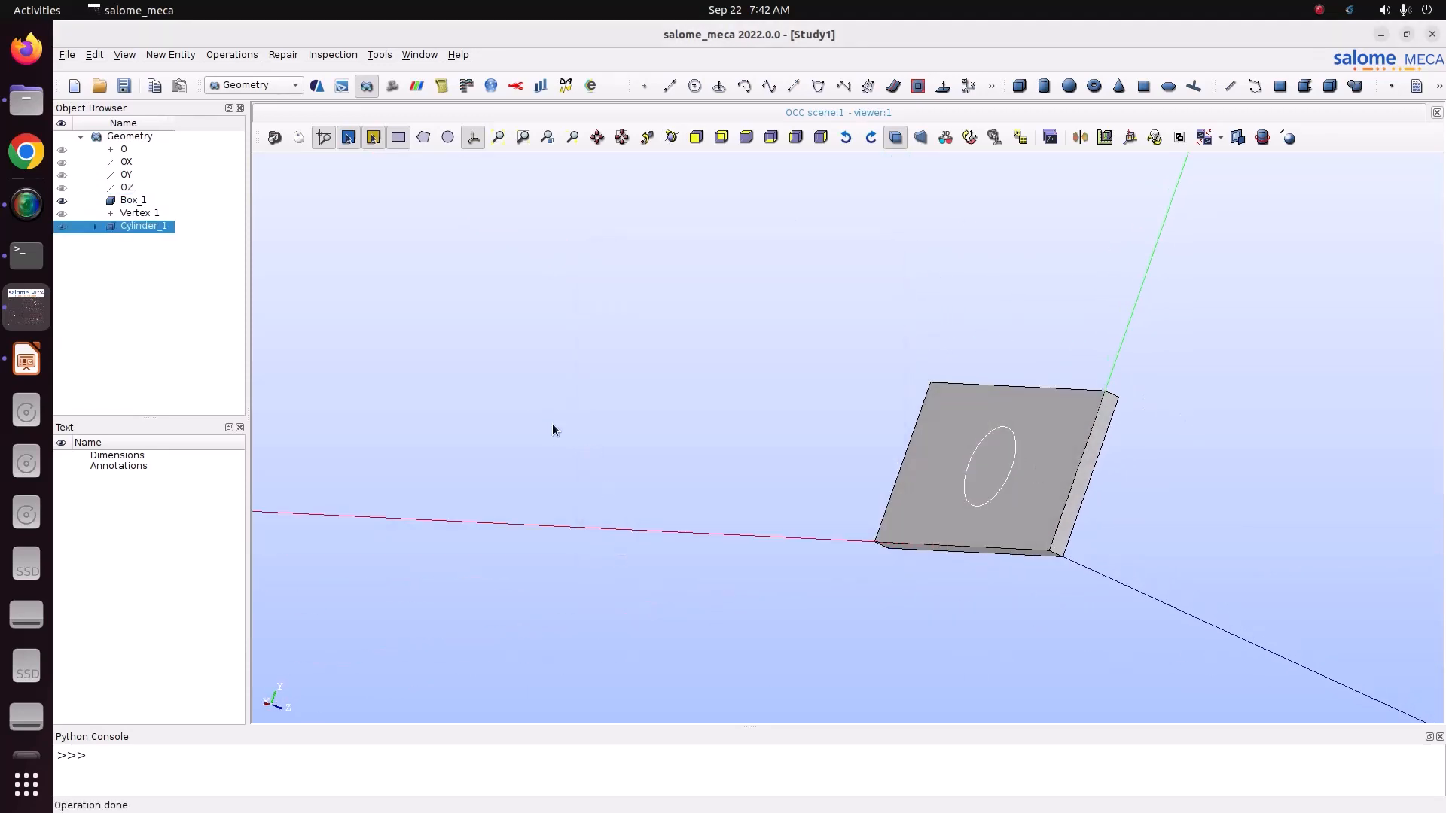
Step: Cut the cylinder out of the plate with a Boolean Cut, using Box_1 as main object and Cylinder_1 as tool
left_click(678, 139)
left_click_drag(712, 273, 1068, 482)
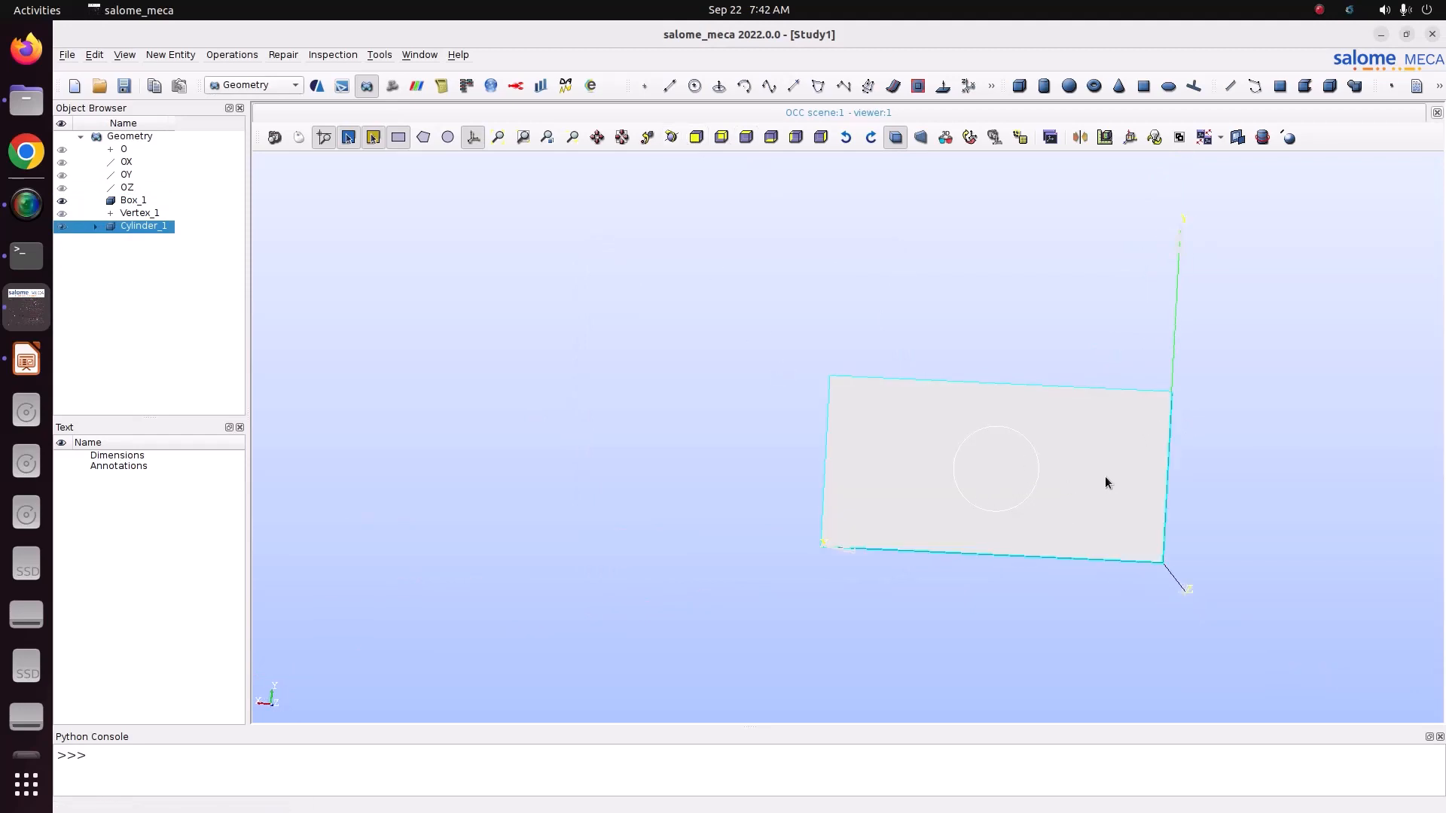
left_click(235, 57)
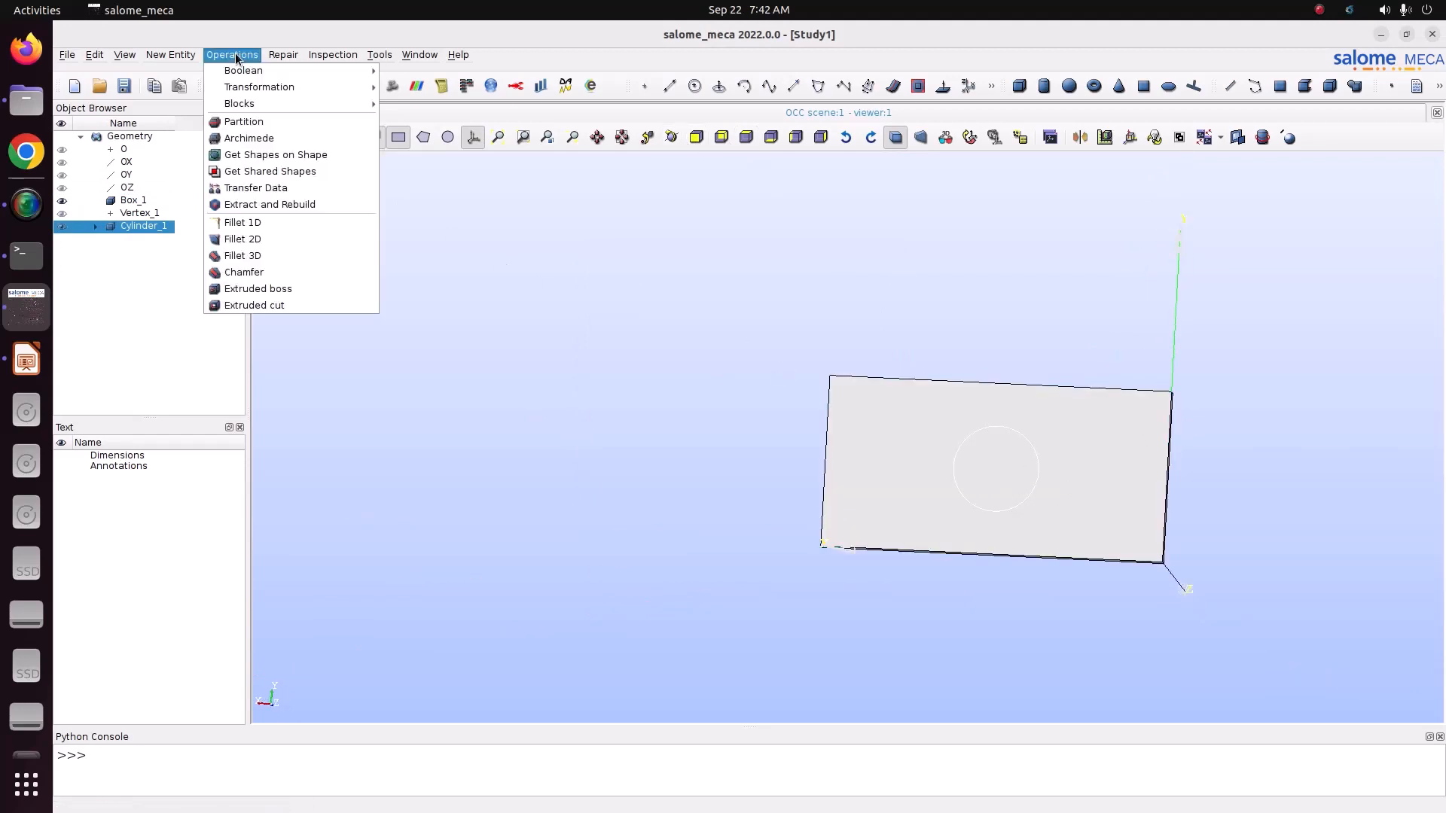
mouse_move(237, 70)
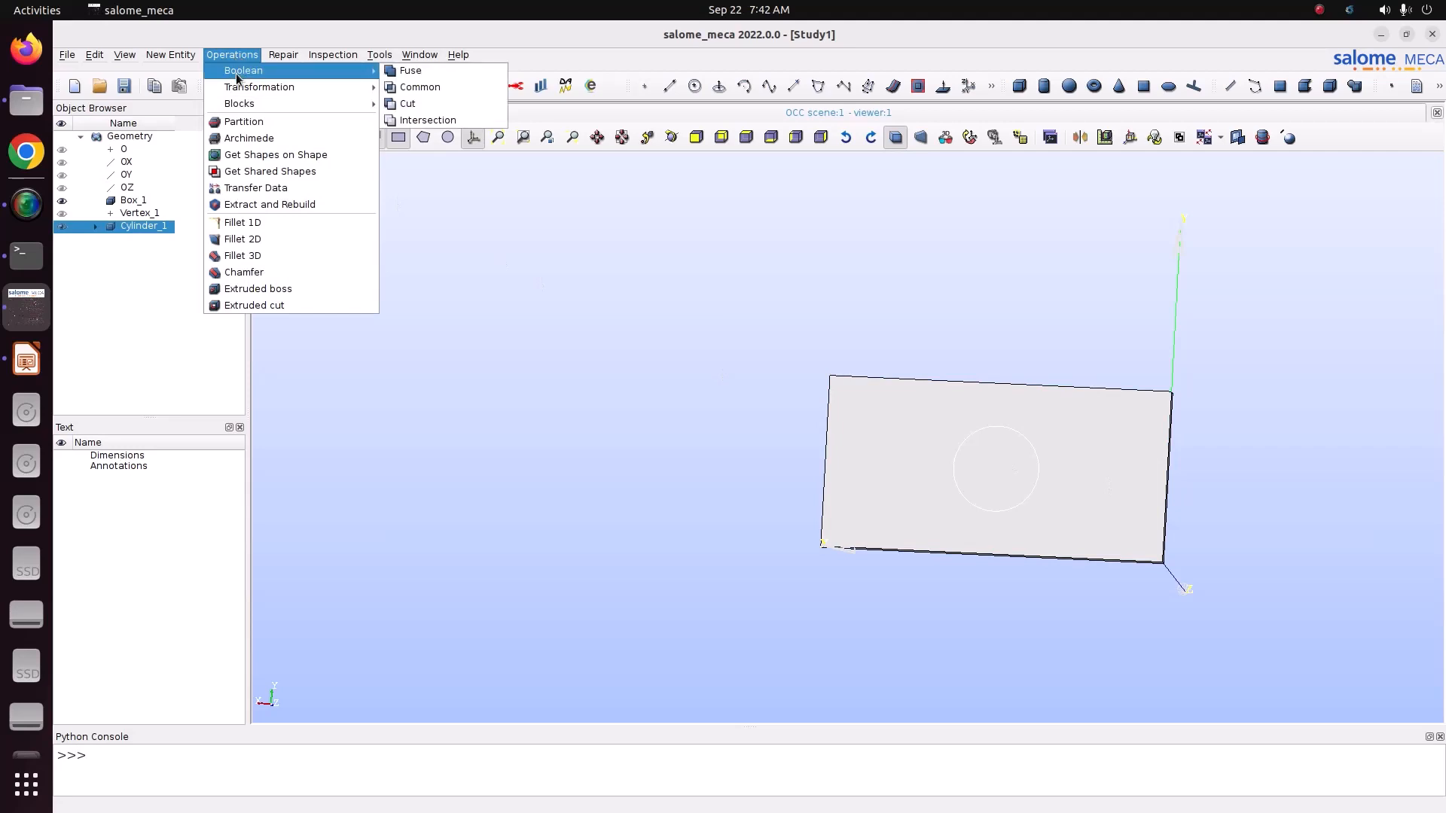
left_click(399, 104)
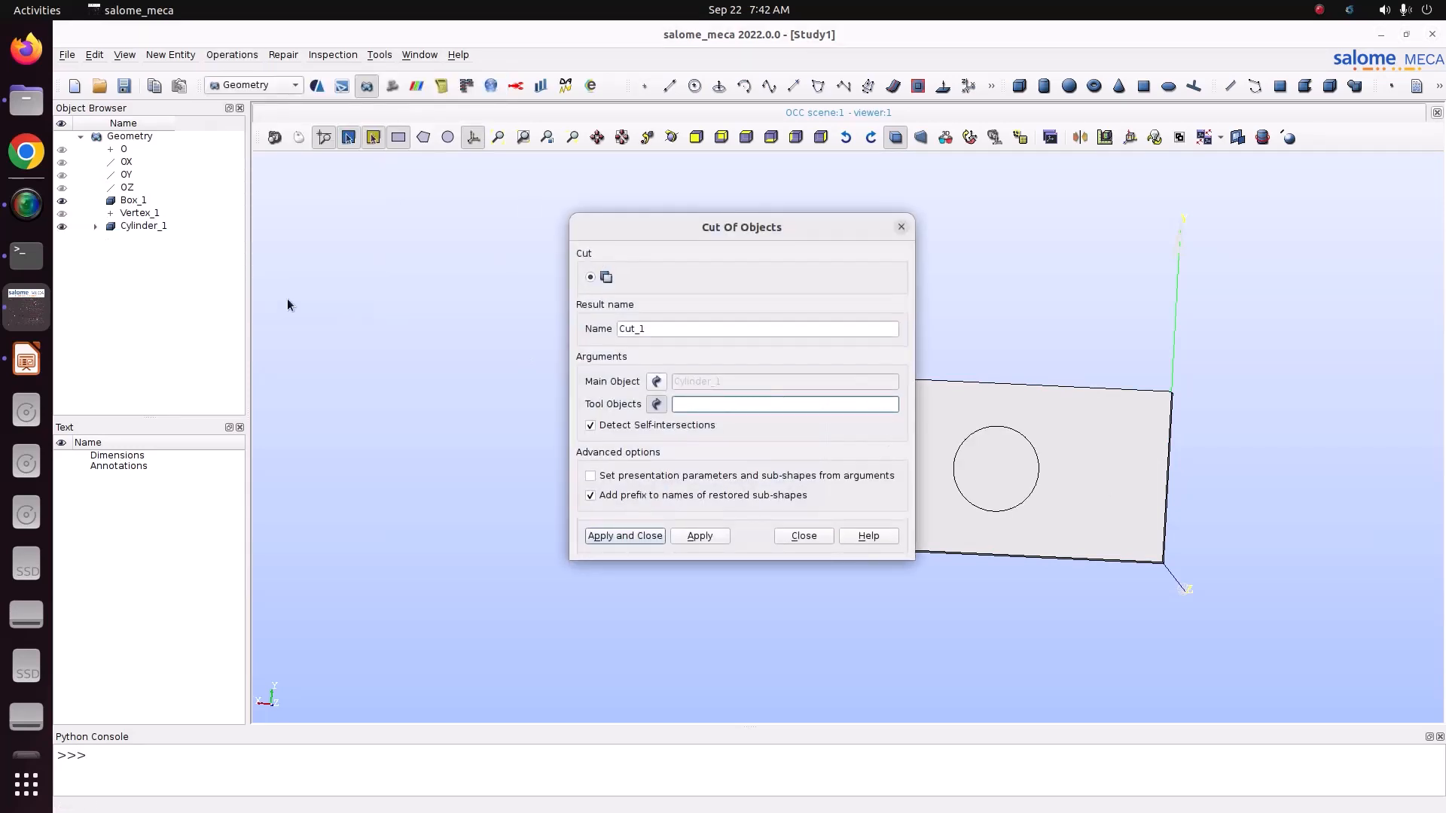
left_click(656, 381)
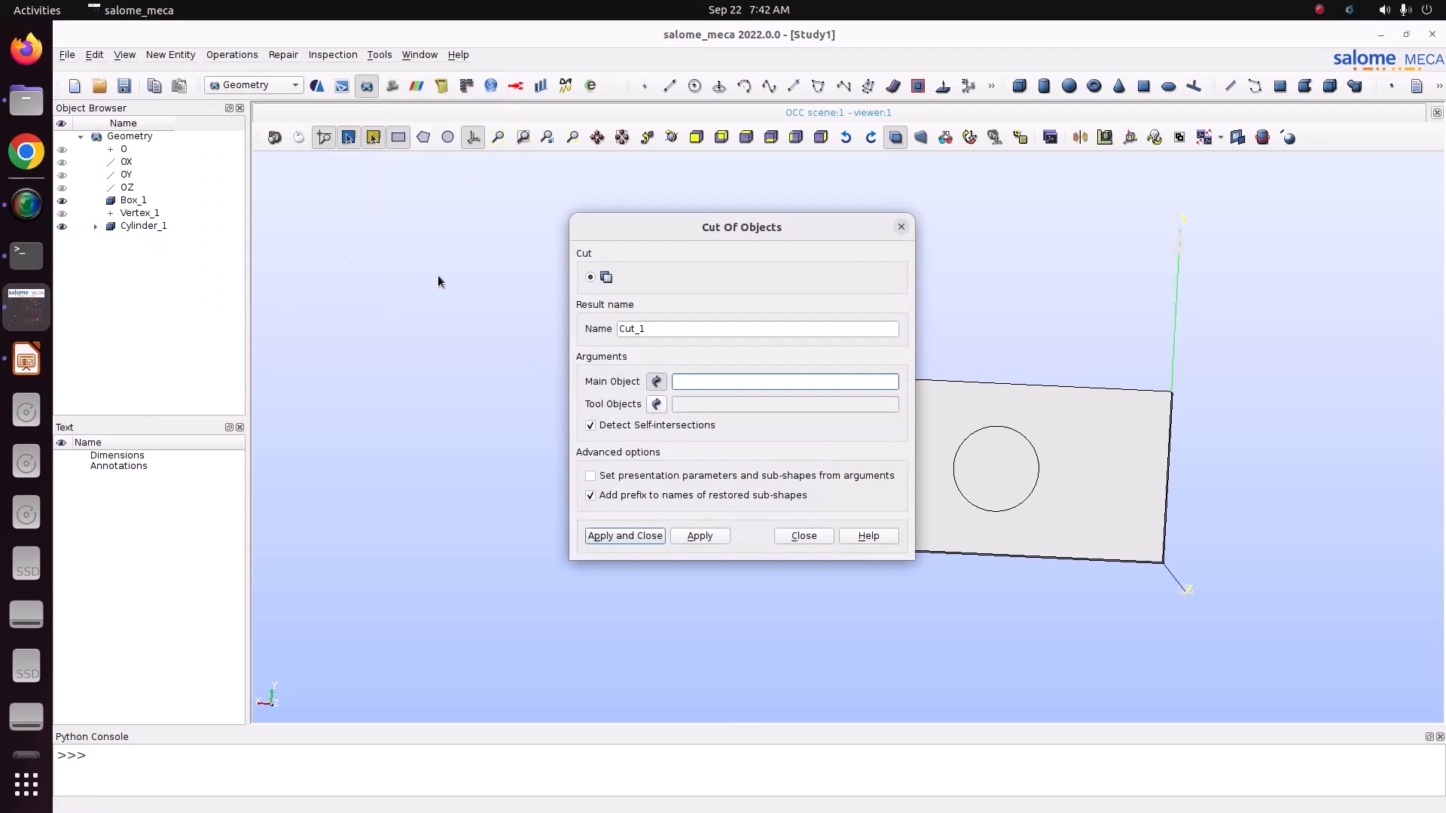
left_click(143, 202)
left_click(161, 226)
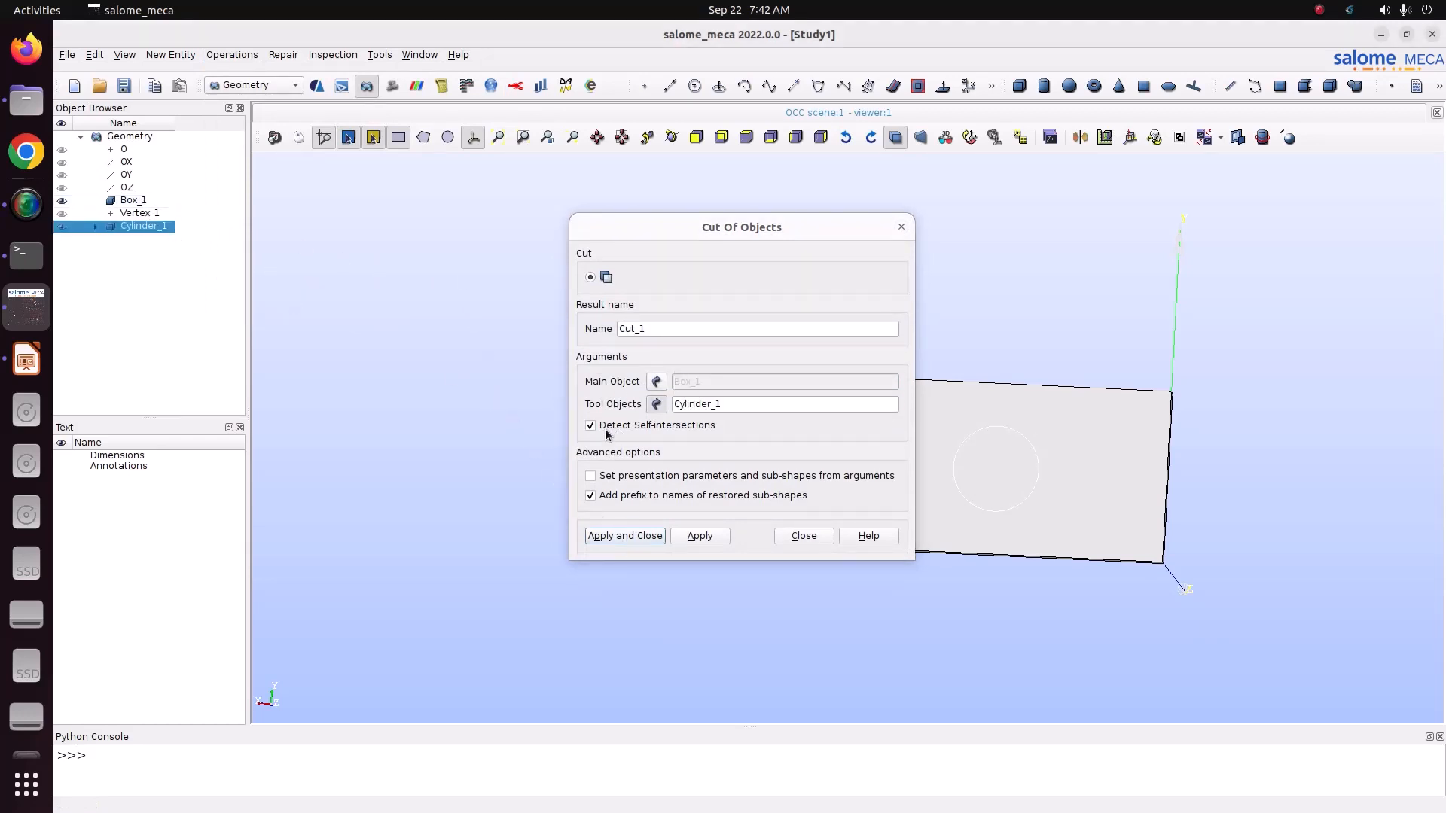
left_click(640, 536)
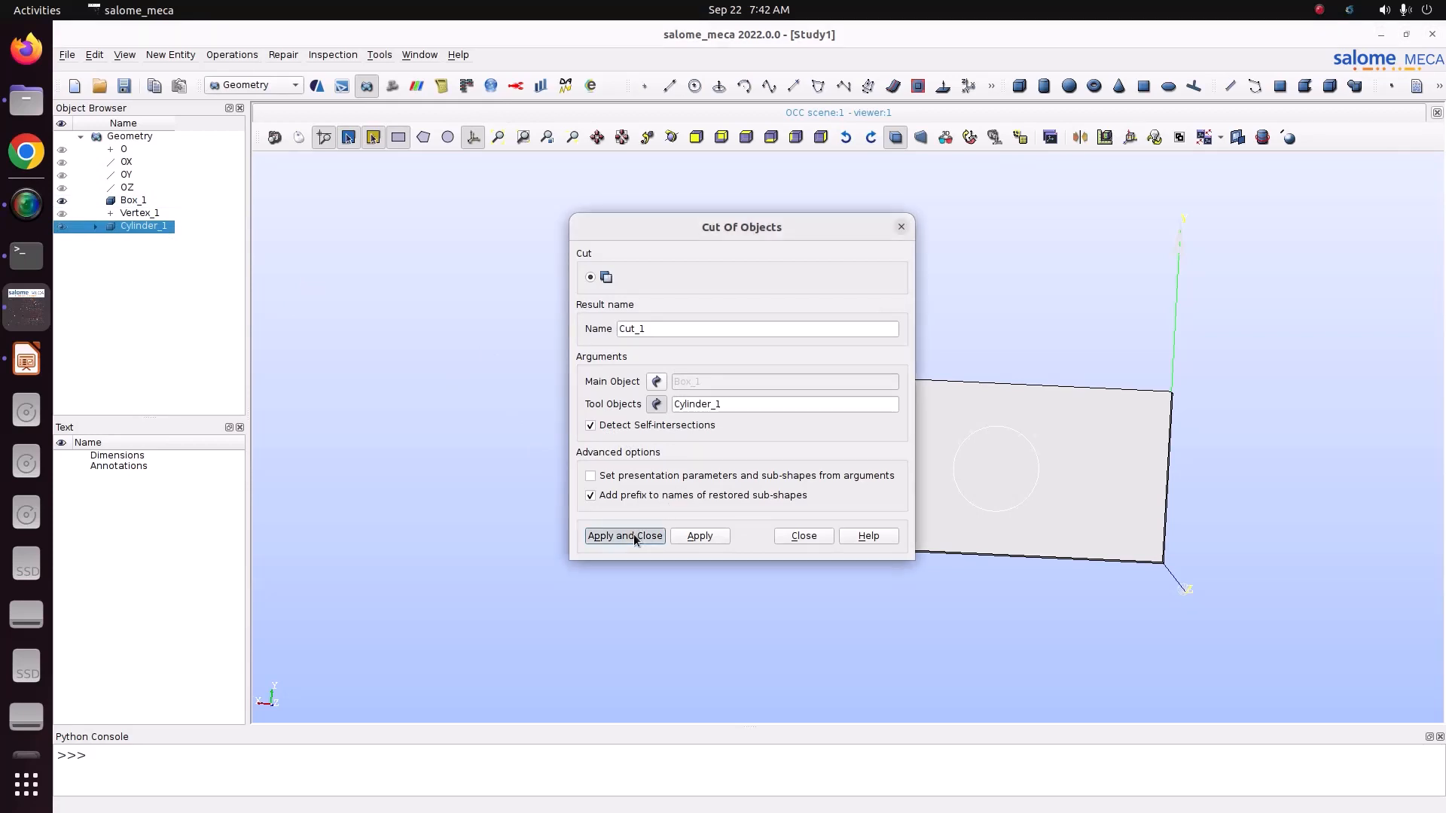
Step: Inspect the plate with its hole from several sides and show only Cut_1 in the viewer
left_click(671, 137)
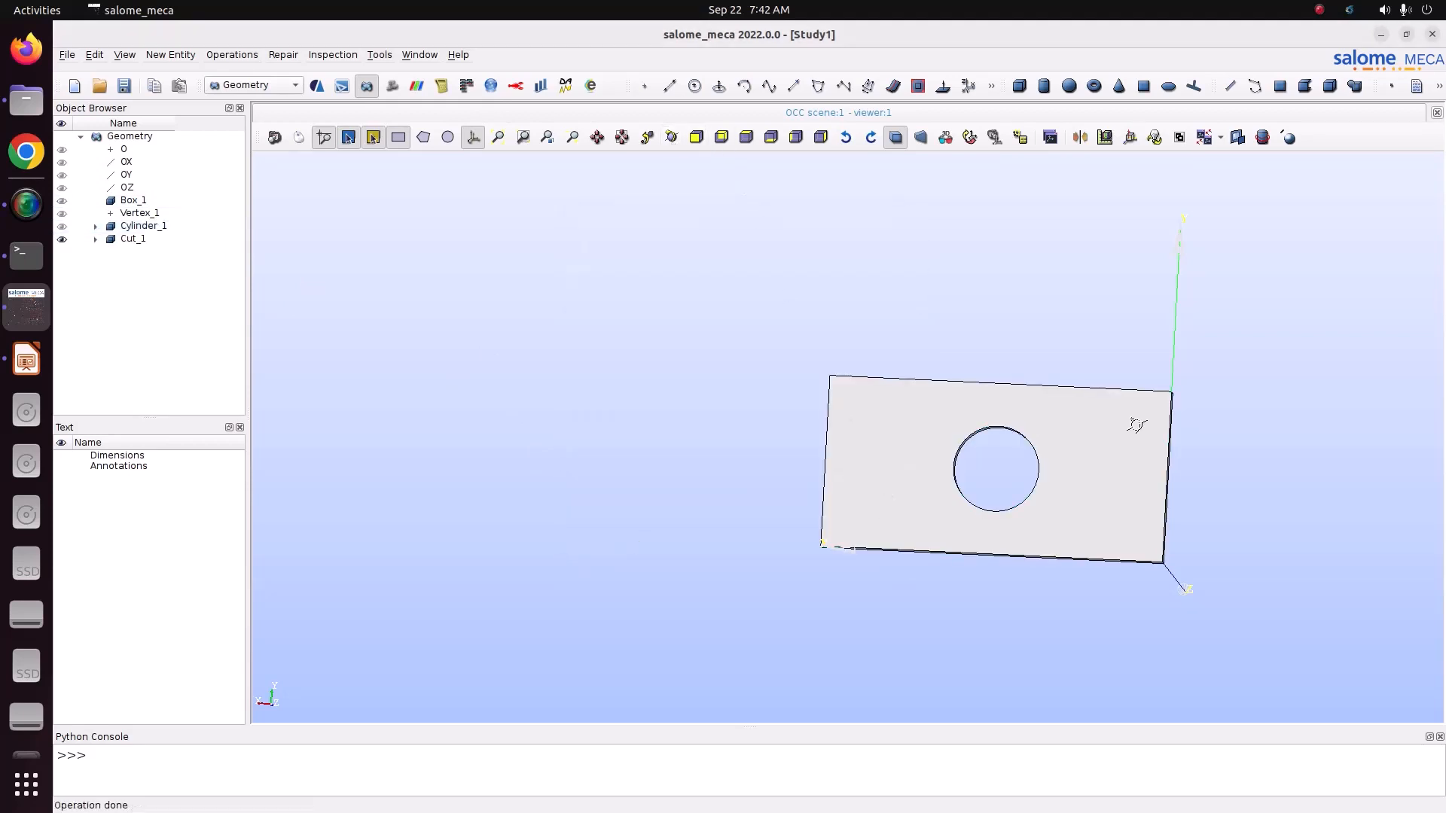
left_click_drag(1132, 422, 294, 390)
left_click(671, 137)
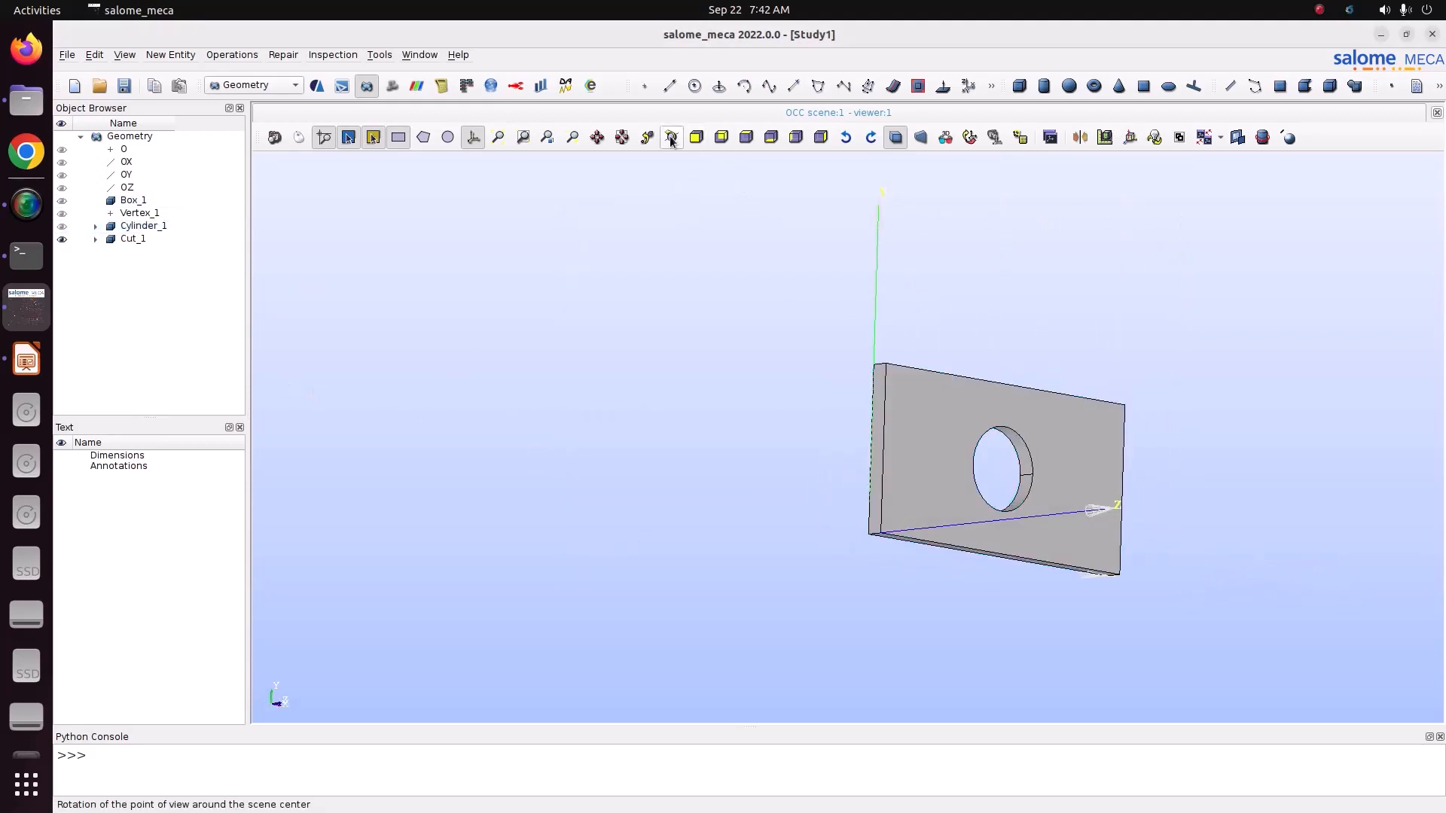
left_click_drag(673, 225, 656, 382)
left_click(129, 238)
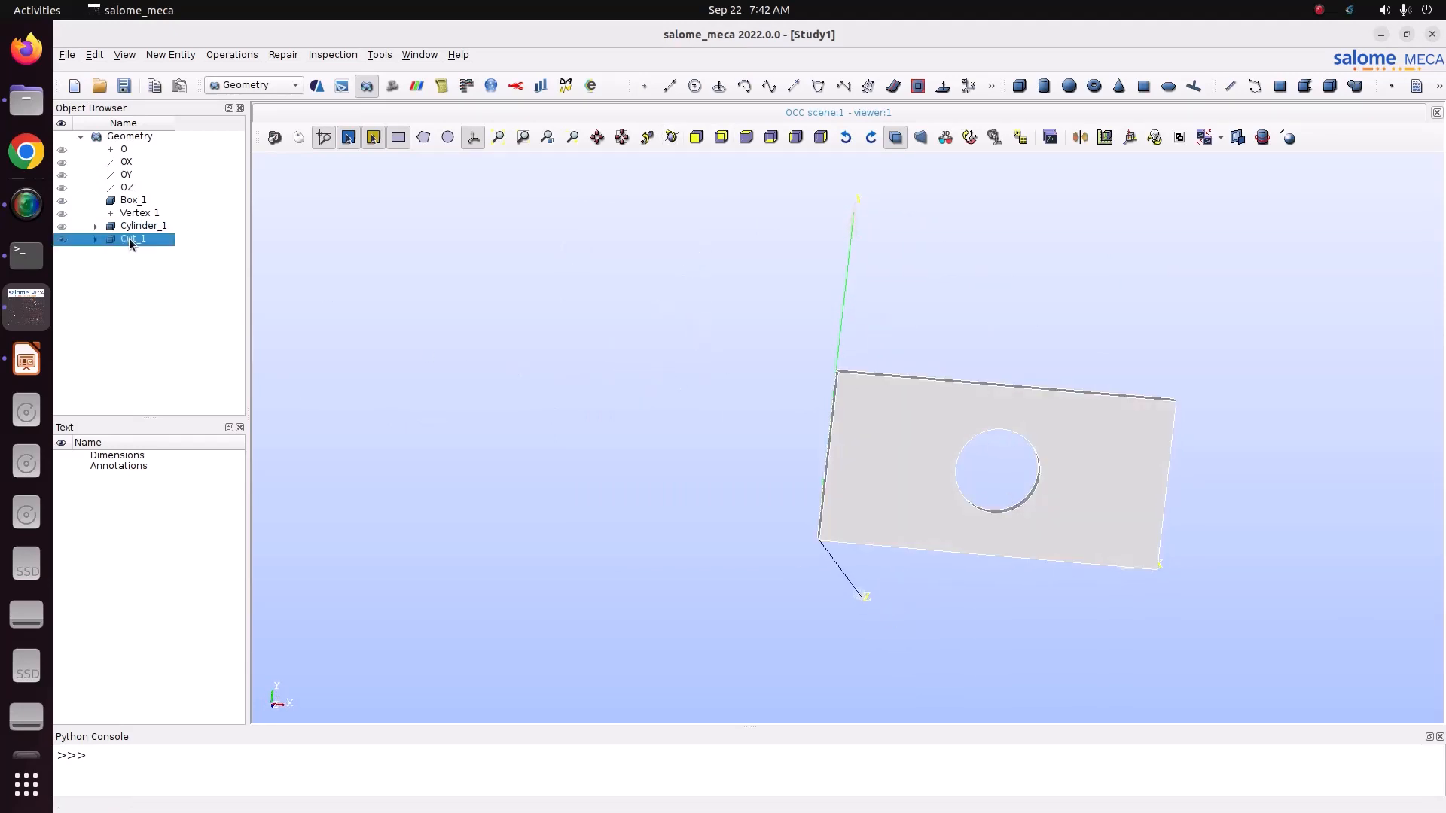
right_click(129, 238)
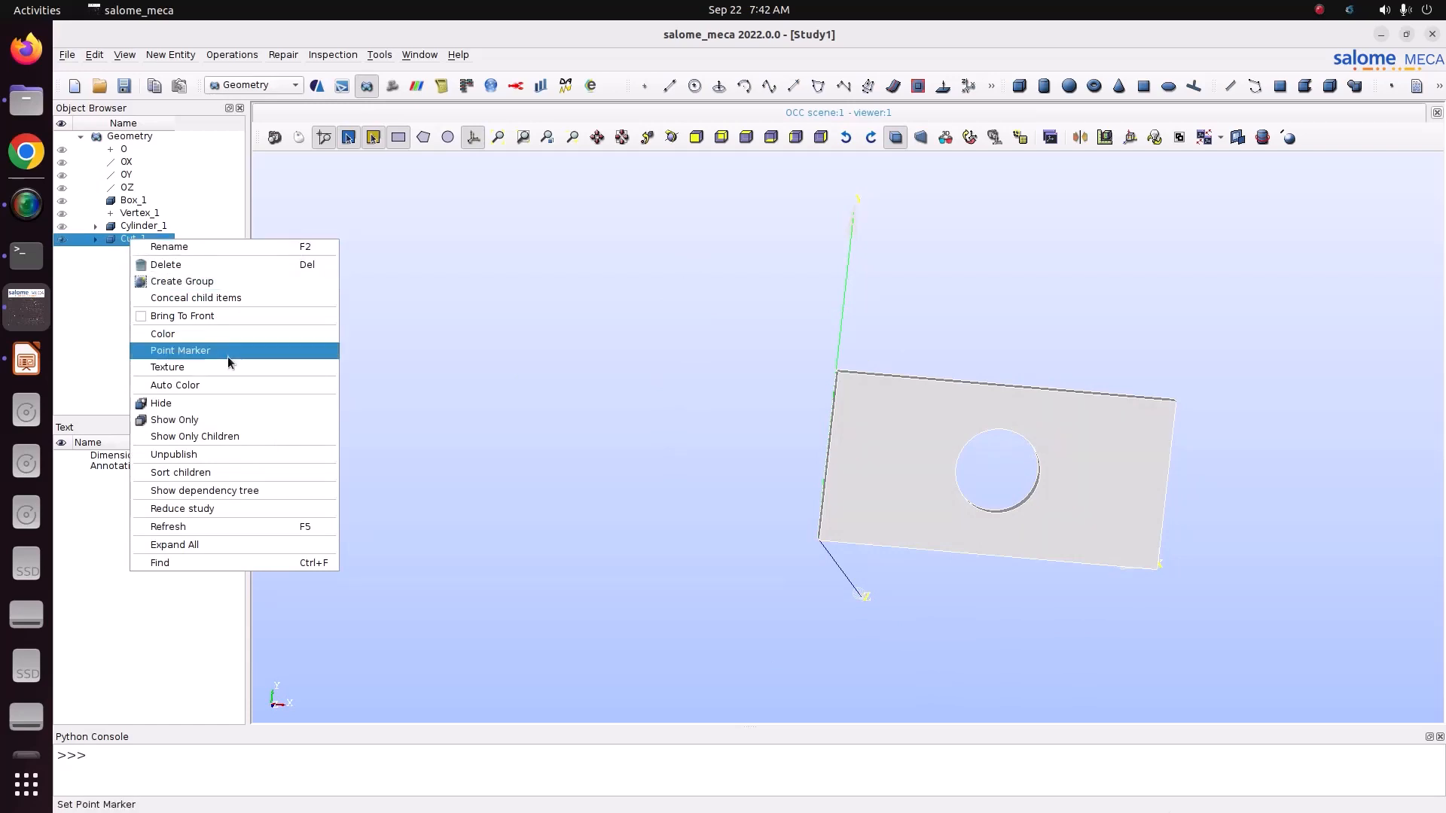
left_click(213, 420)
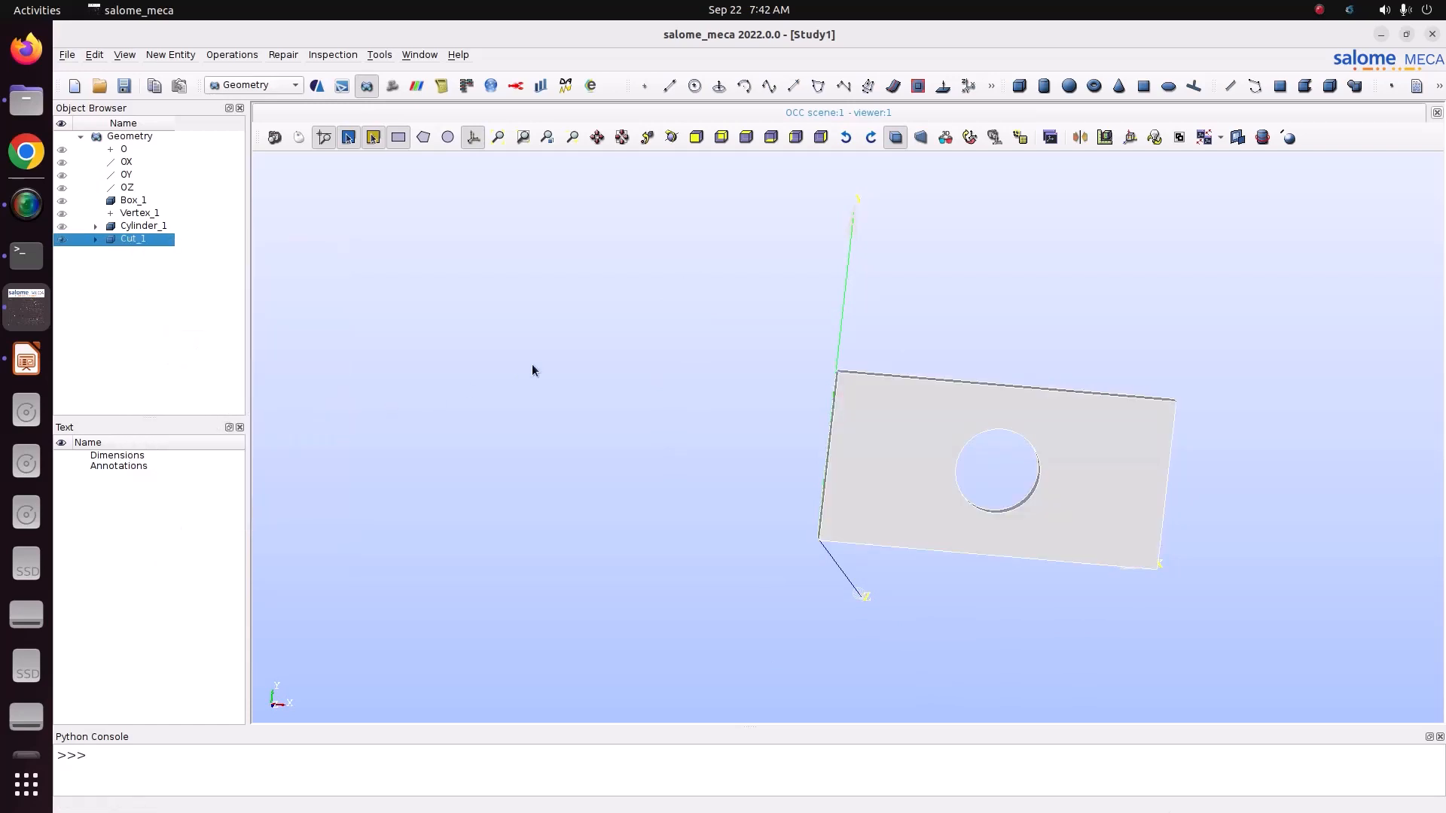
Step: Create a face group named Fix on Cut_1 from the plate's short end face at X = 0
right_click(157, 241)
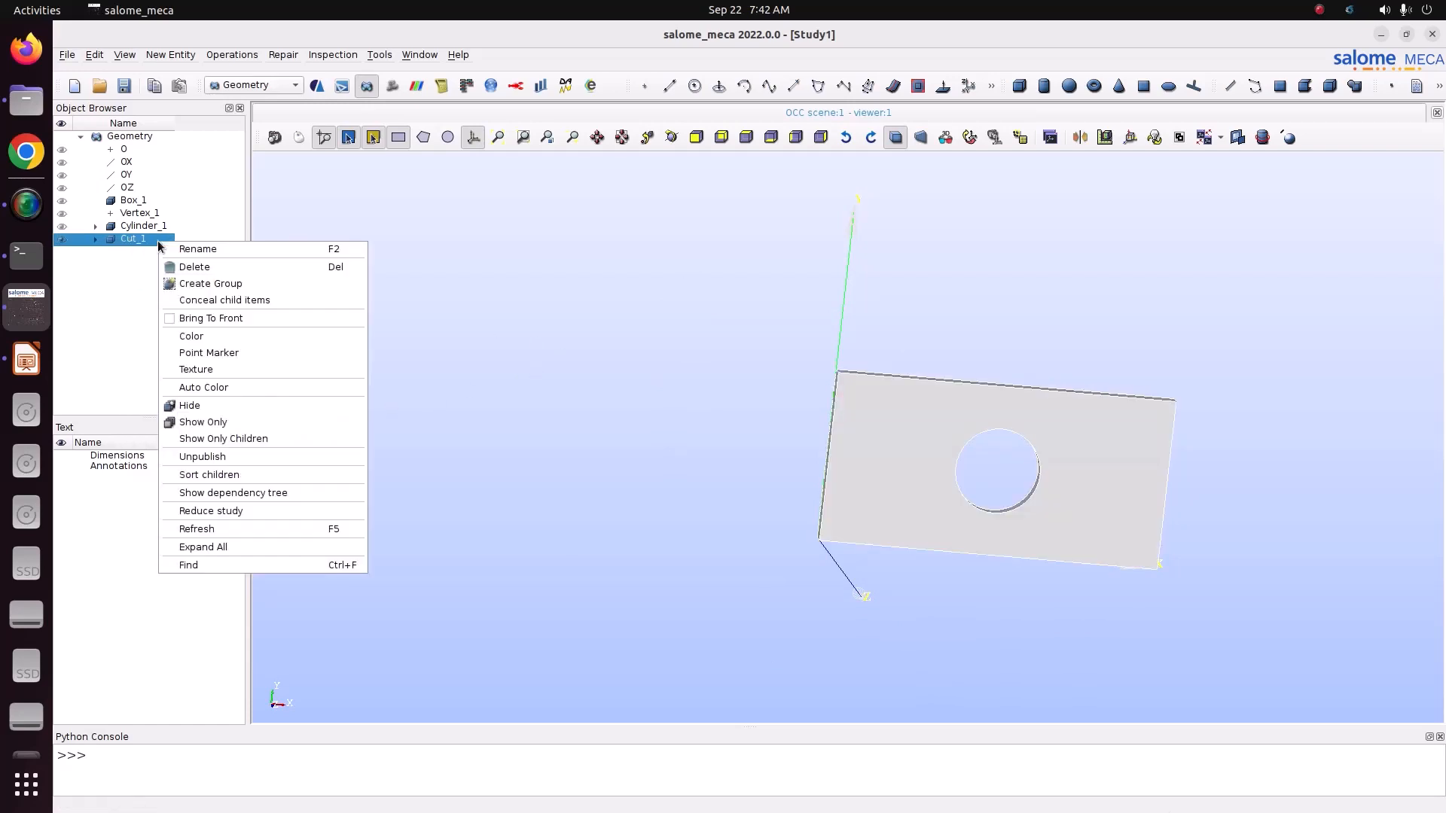
left_click(259, 283)
left_click(750, 206)
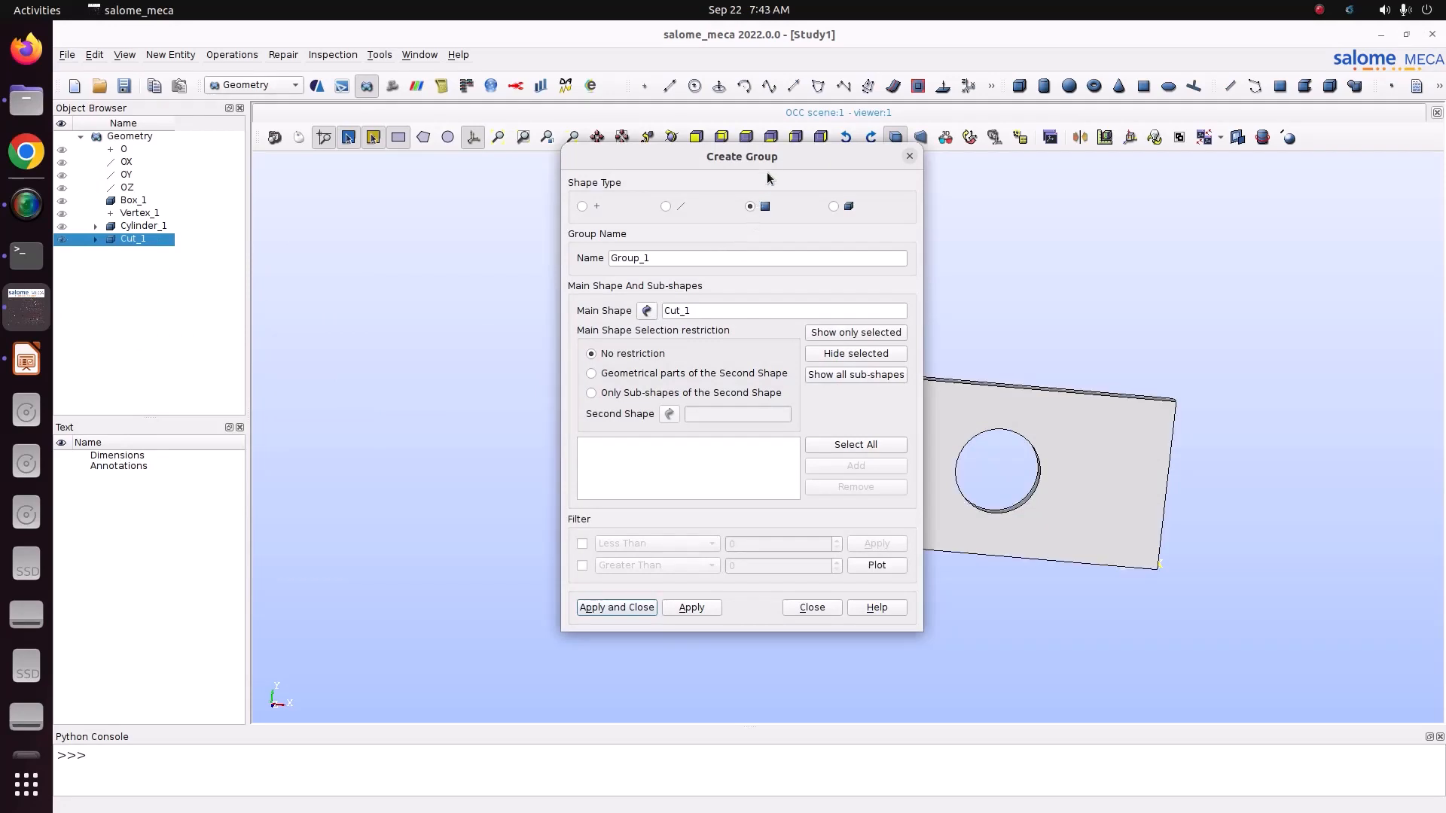
left_click(670, 143)
left_click_drag(826, 344, 923, 356)
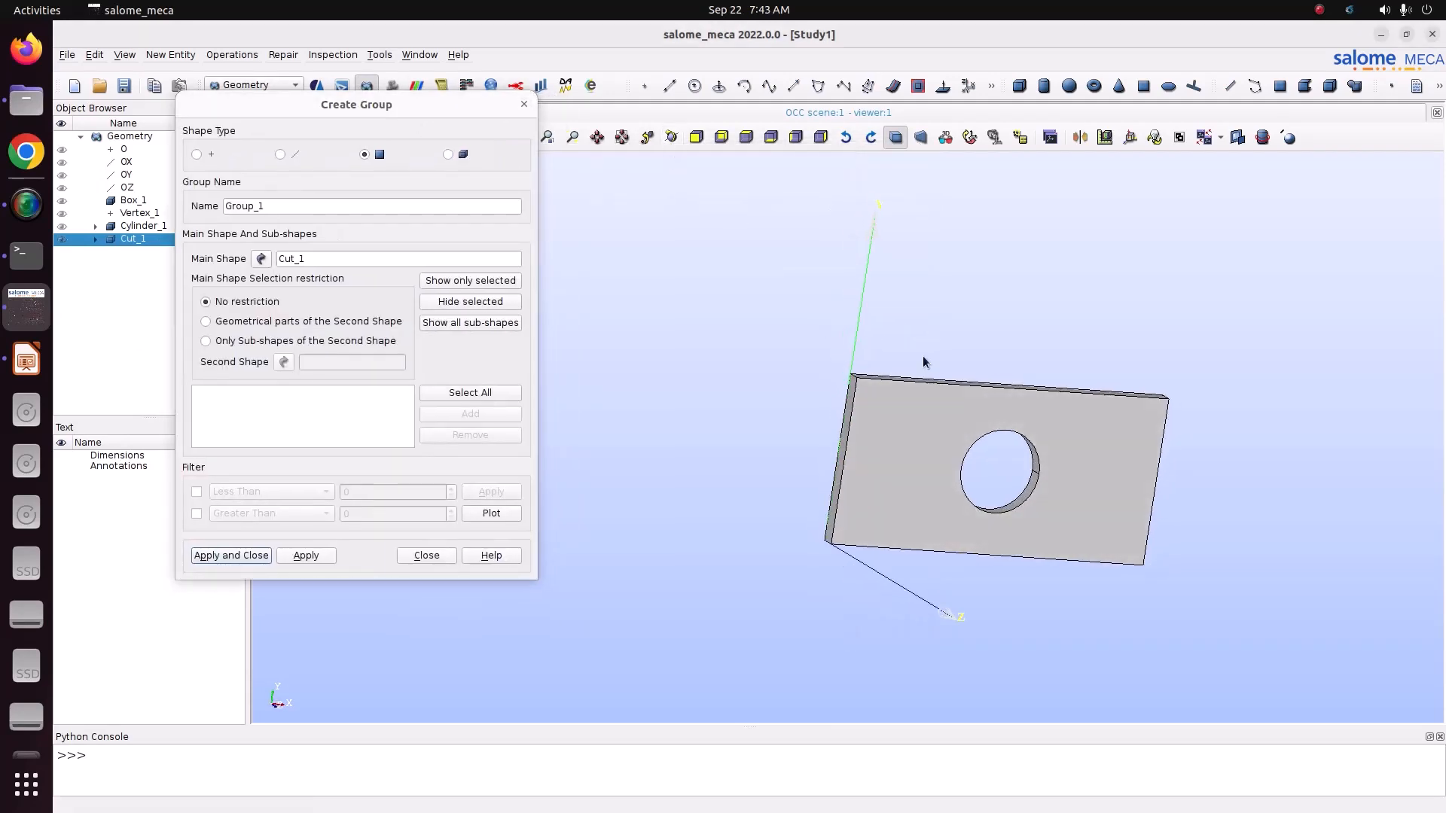
left_click(849, 405)
left_click(470, 413)
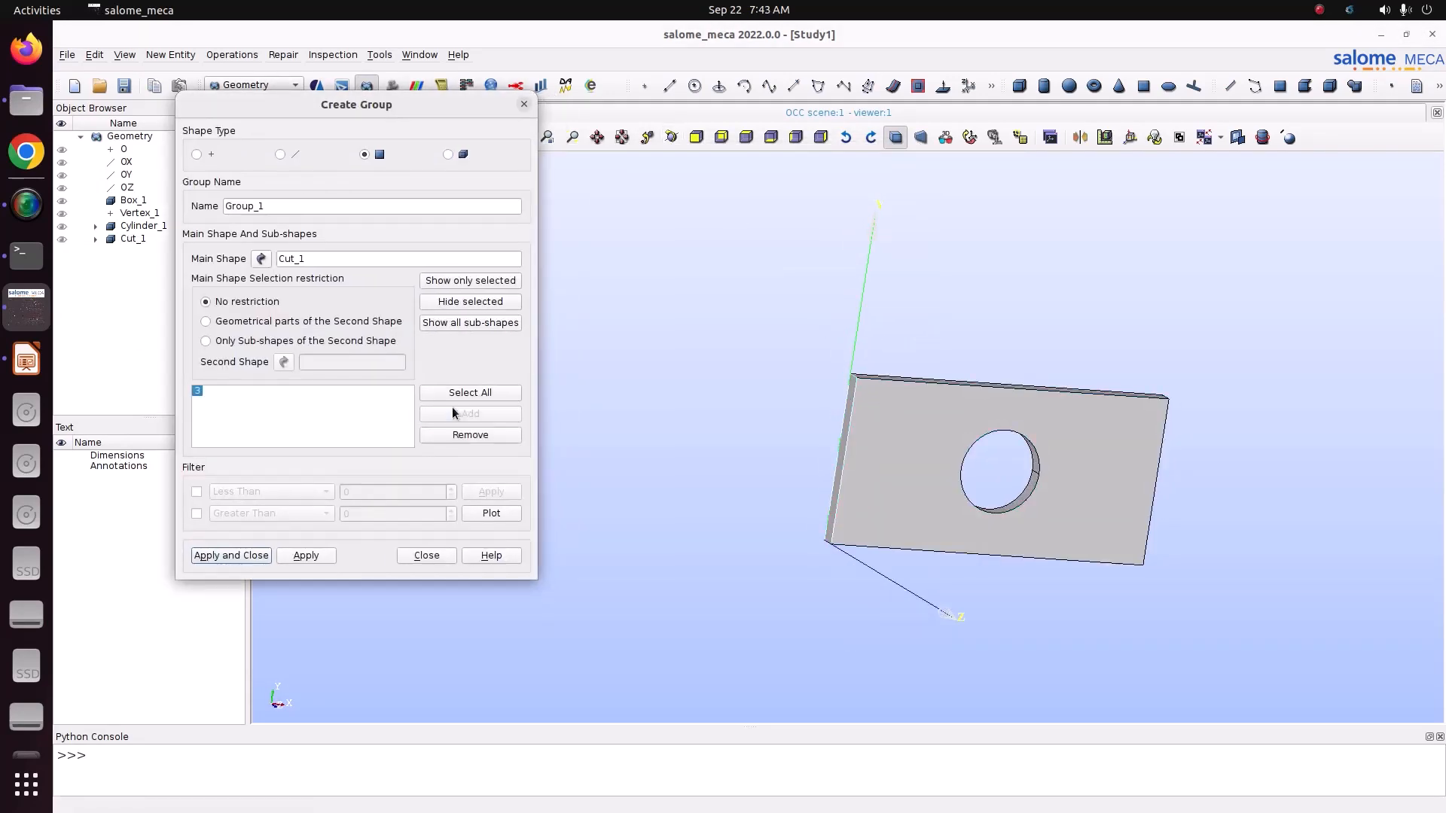
double_click(268, 209)
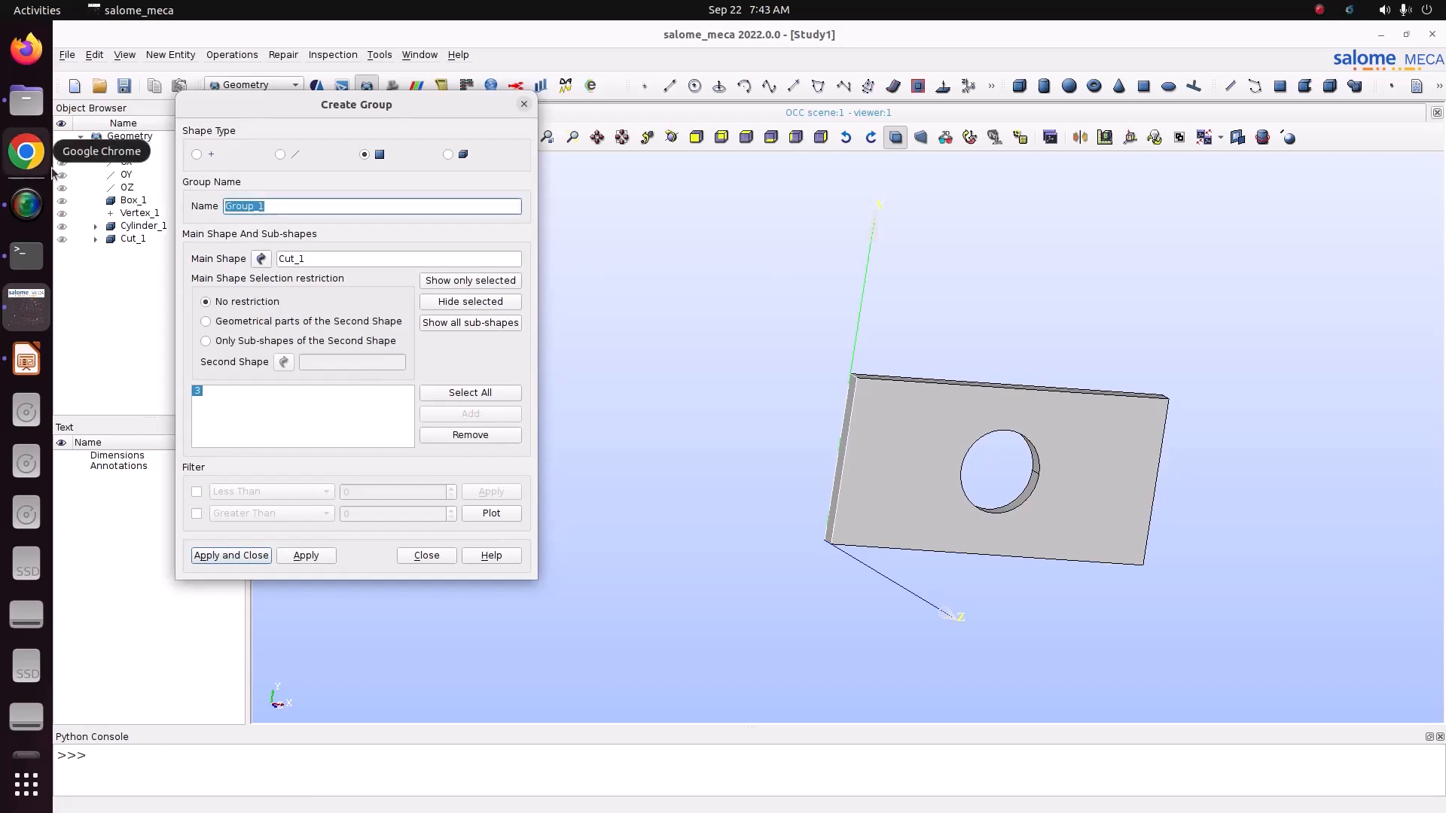
type("Fix")
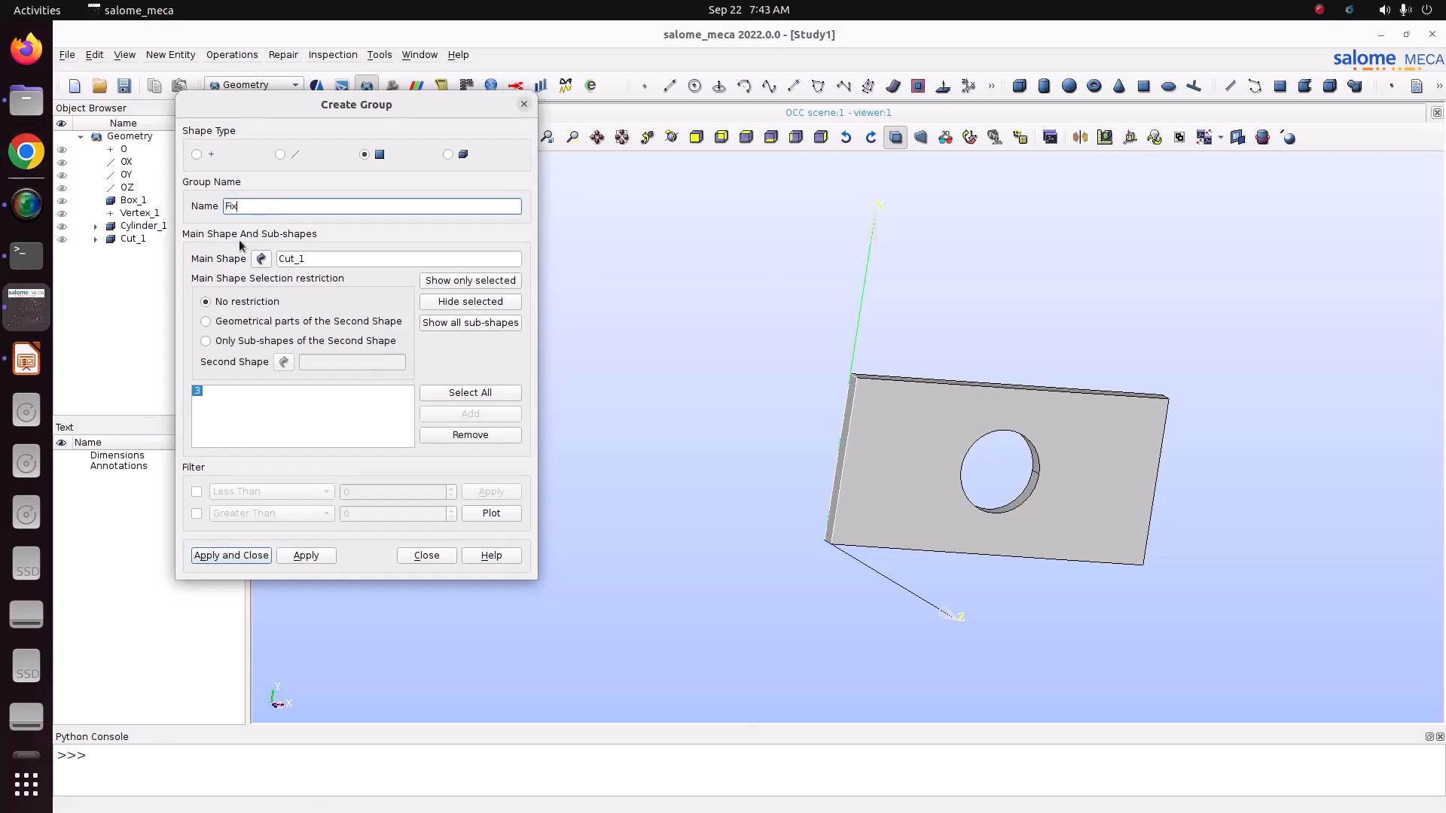
left_click(309, 556)
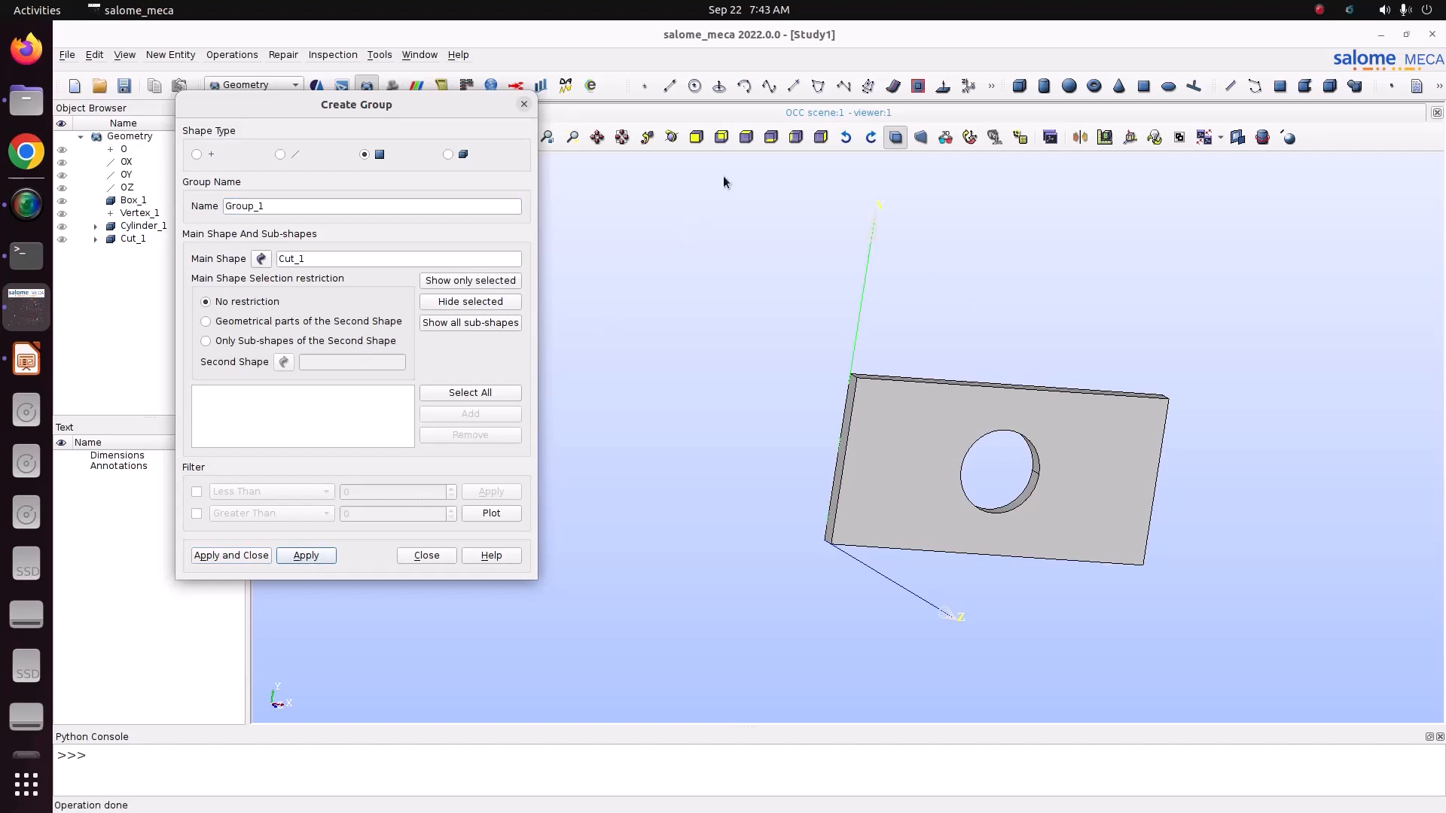
Step: Create a face group named Force on Cut_1 from the plate's short end face opposite the Fix face, at X = 0.2
left_click(675, 140)
left_click_drag(994, 364, 576, 359)
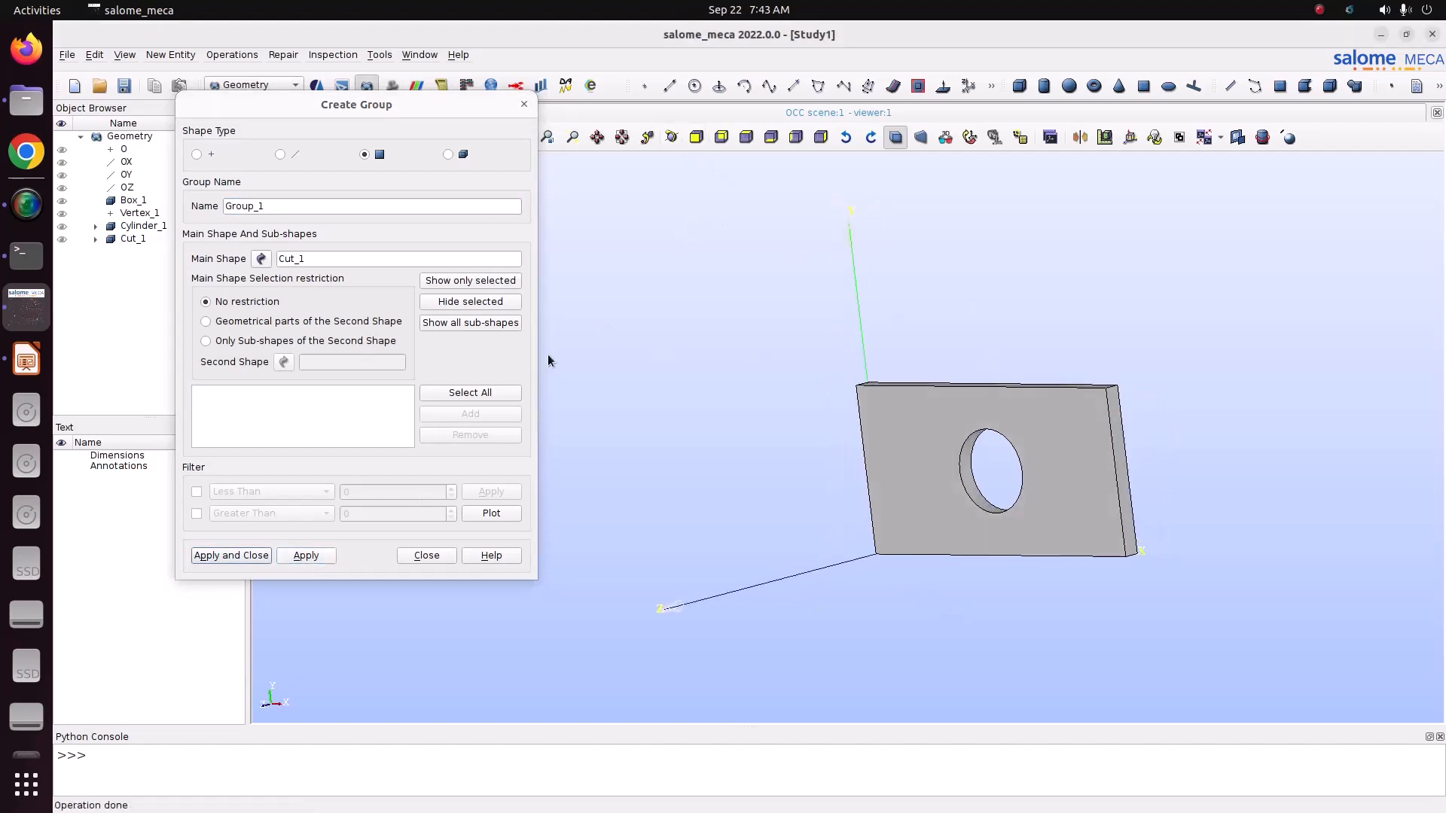
left_click(1123, 454)
left_click(470, 413)
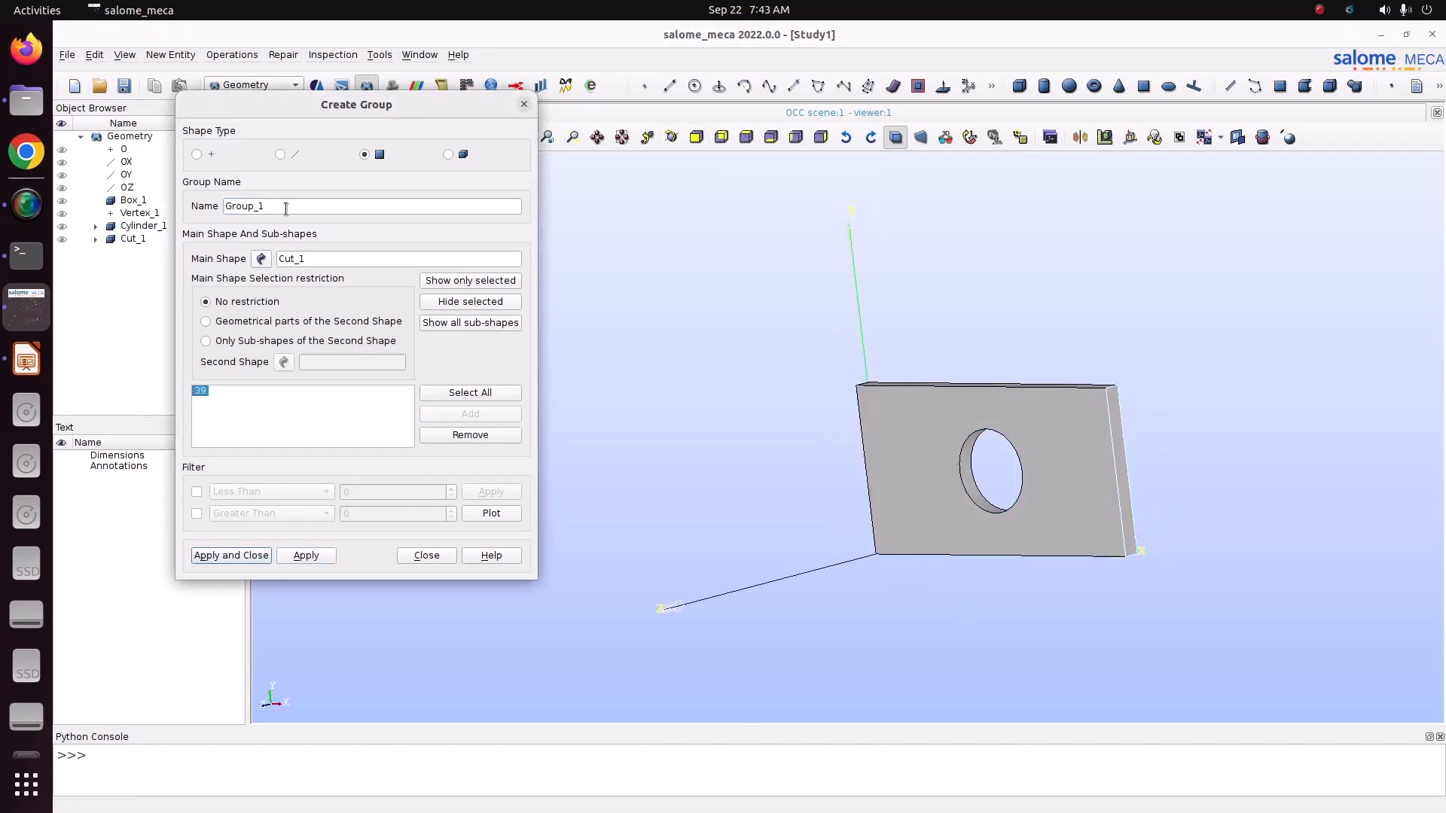
left_click_drag(285, 206, 93, 181)
type("Force")
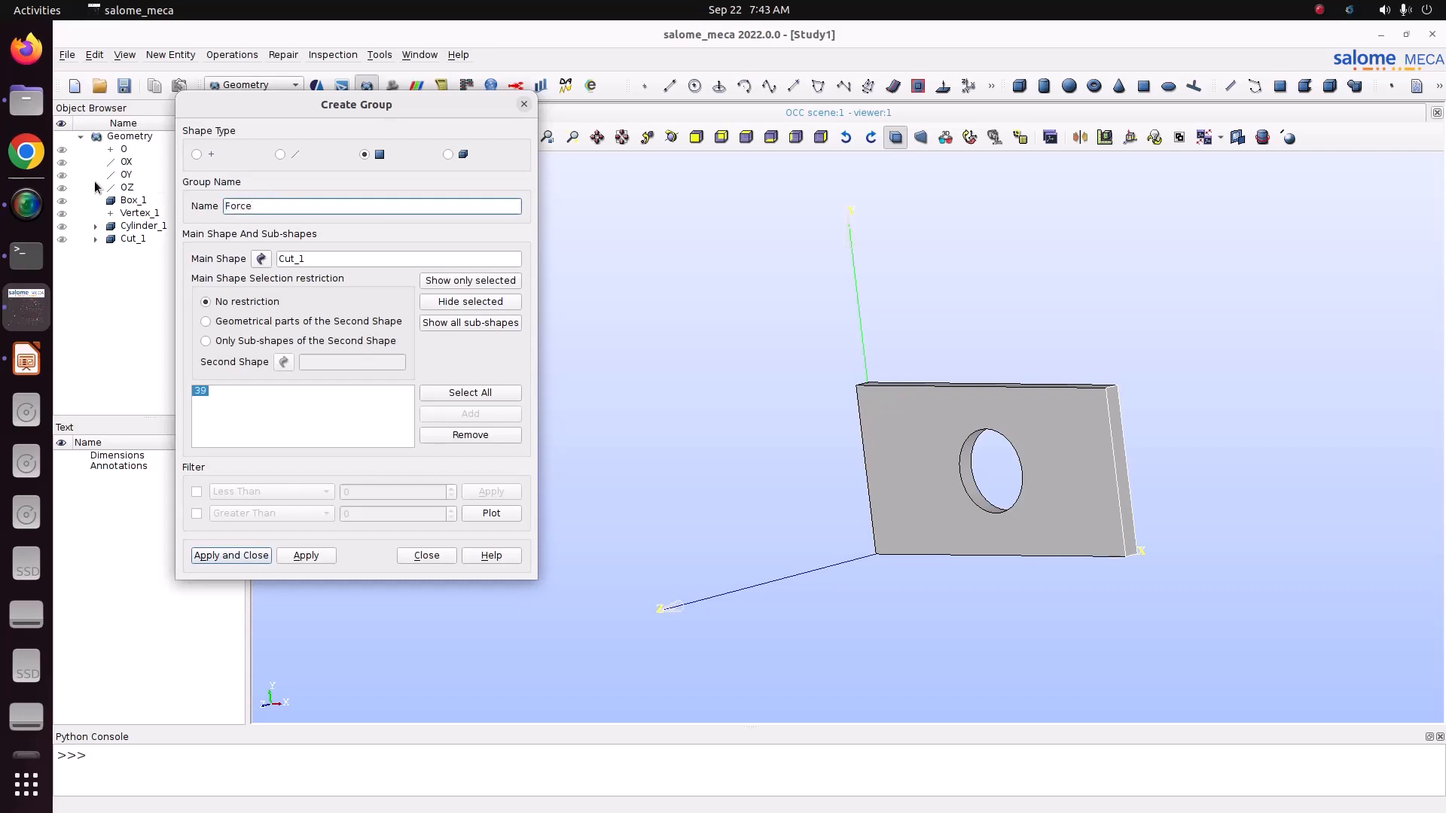
left_click(249, 556)
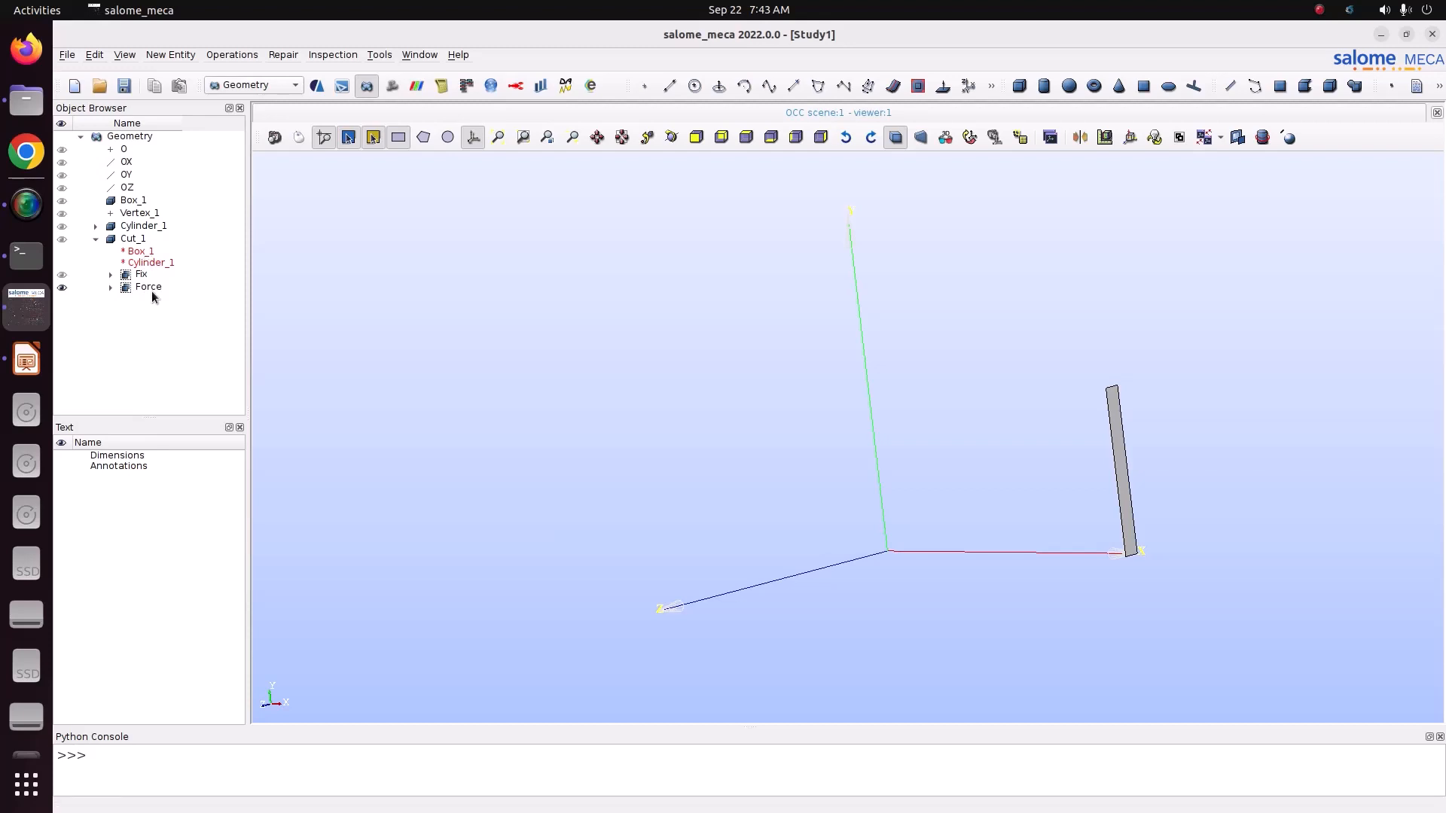
Step: Save the study as Study1 in the folder Pictures/CODE_ASTER/5_plate_with_hole_3dmodel
left_click(125, 86)
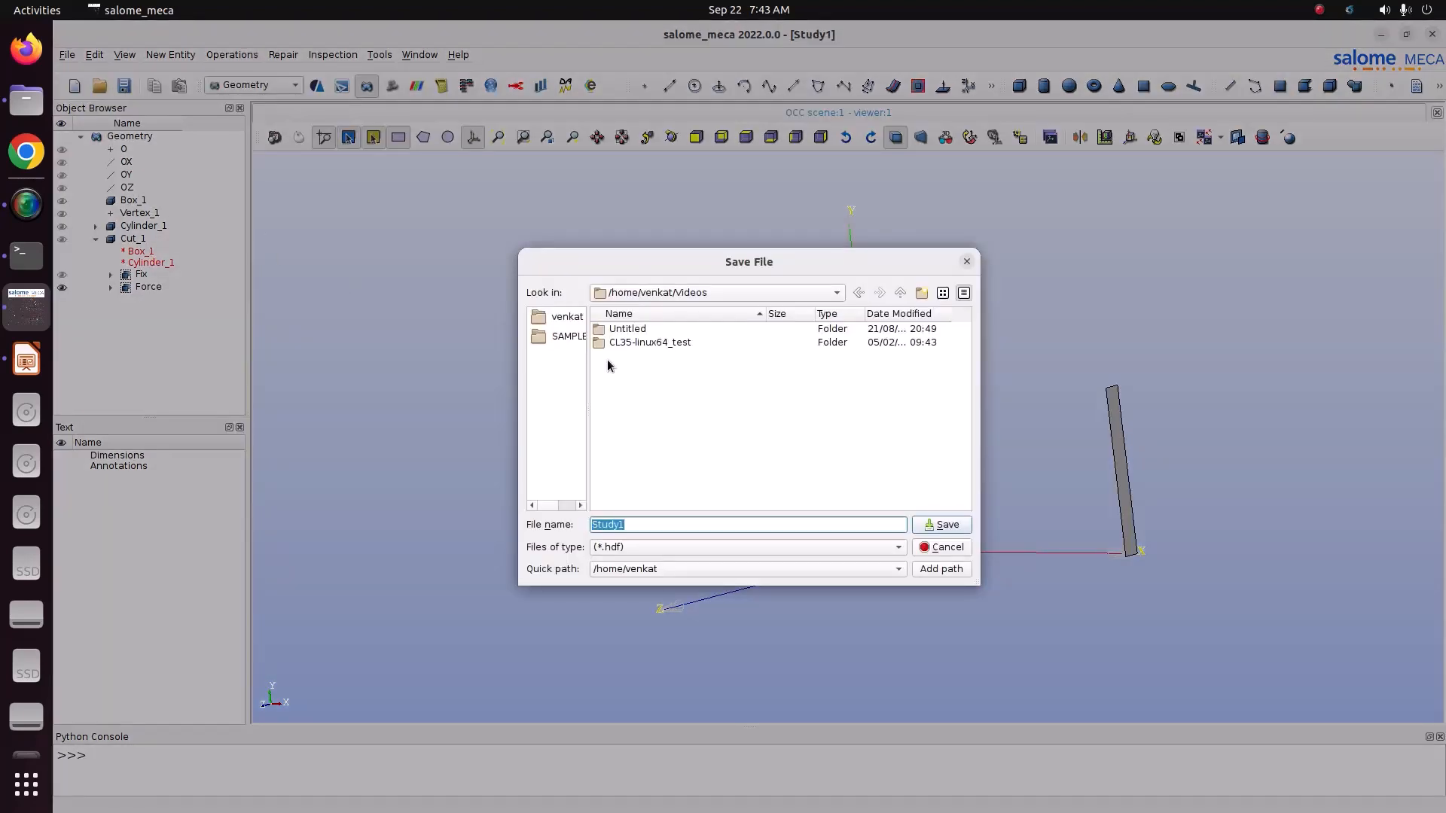
left_click(644, 300)
left_click(645, 313)
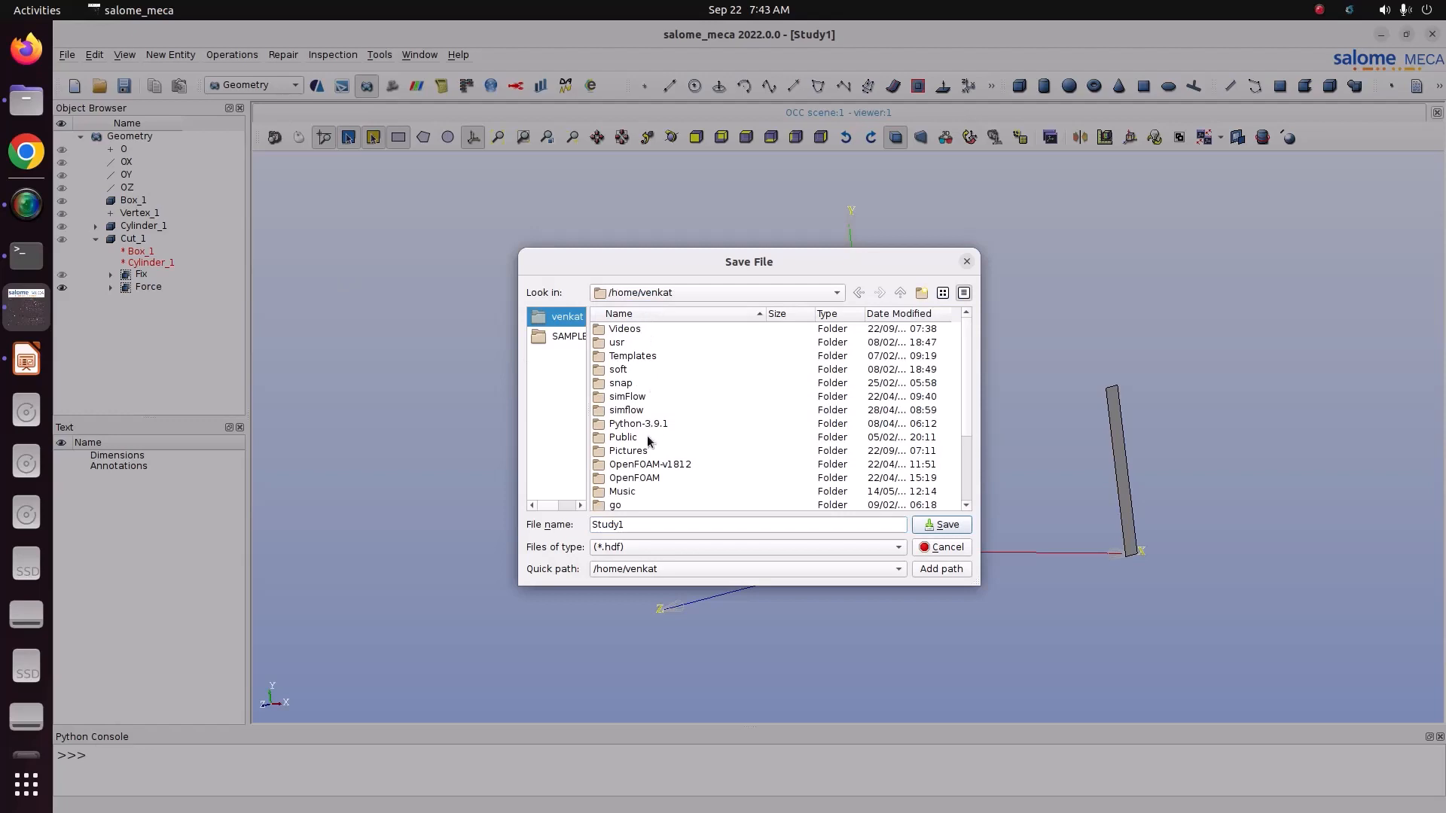
double_click(646, 450)
double_click(644, 342)
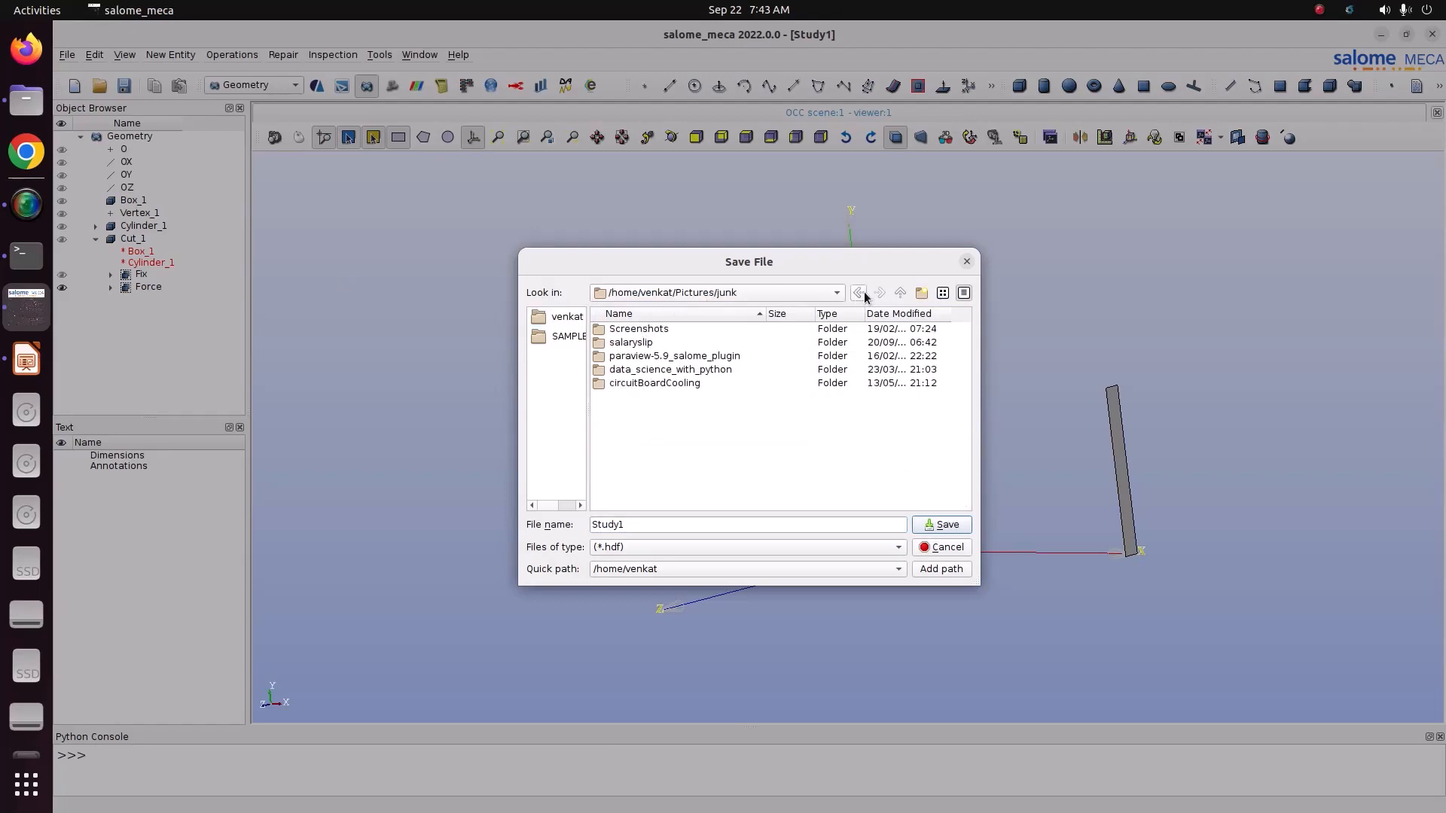
left_click(859, 293)
double_click(657, 342)
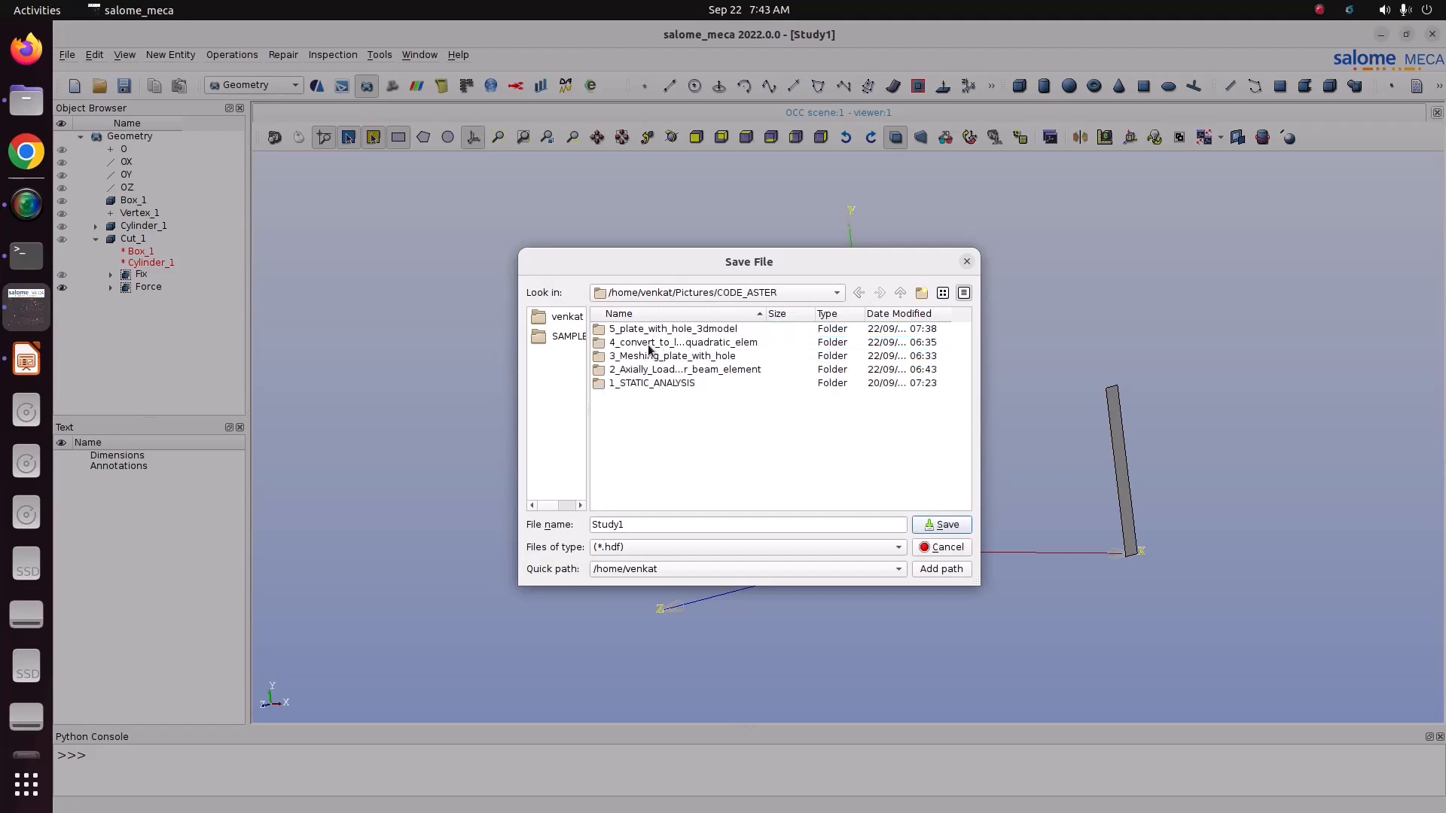
double_click(647, 330)
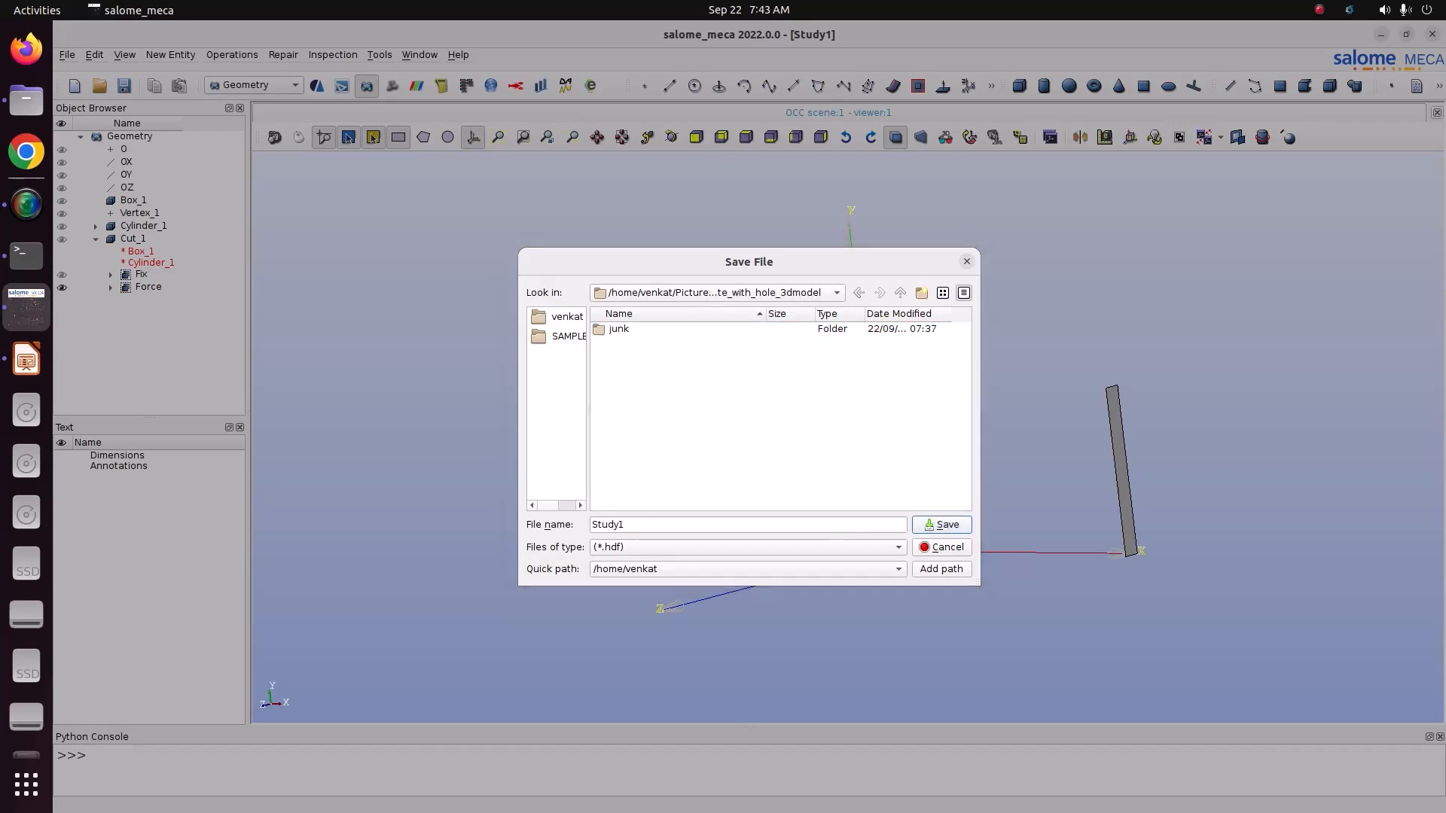
left_click(943, 525)
Step: Switch to the Mesh module and show Cut_1 fitted in the VTK viewer
left_click(157, 240)
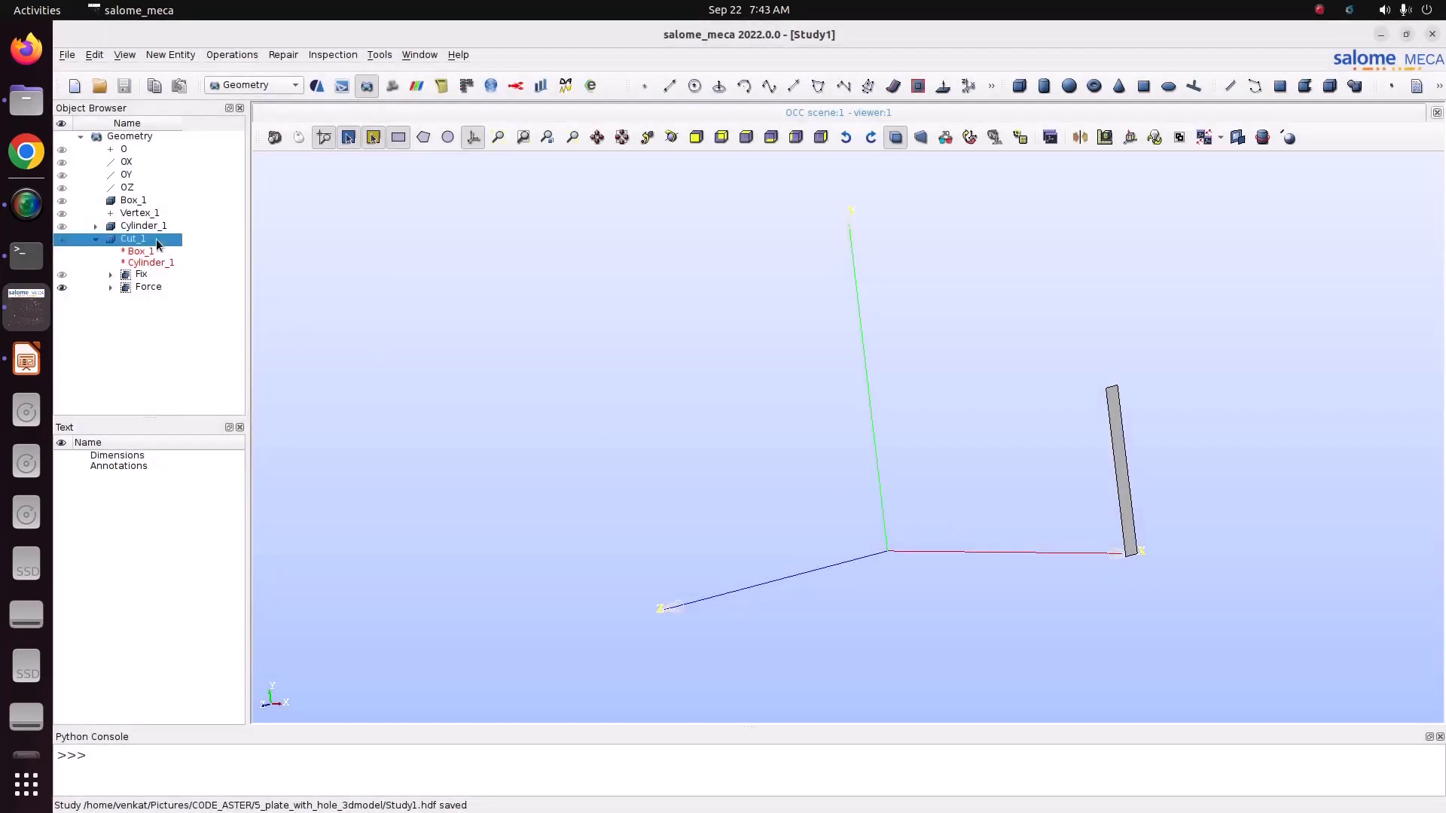
left_click(256, 86)
left_click(259, 98)
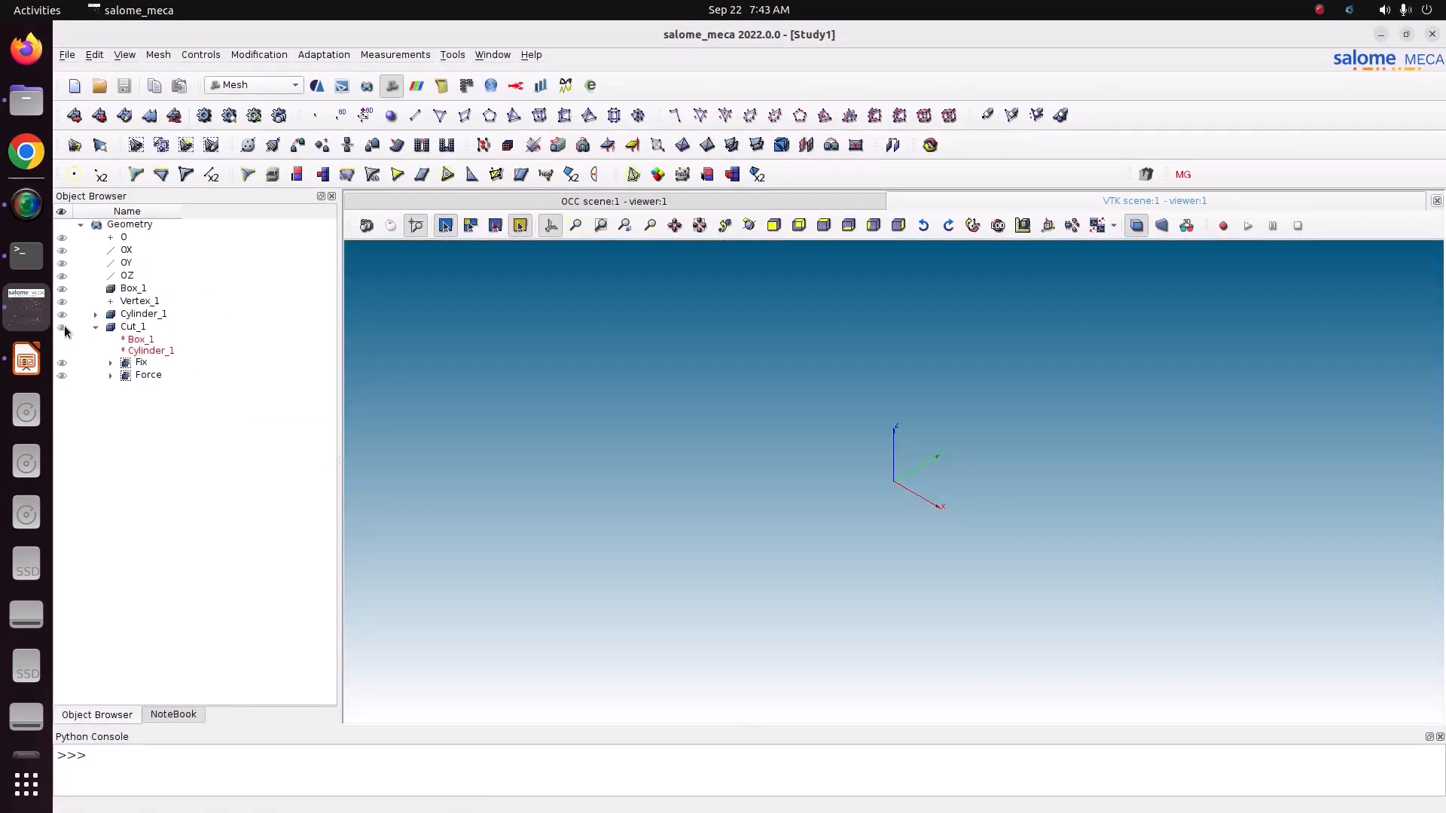
left_click(64, 330)
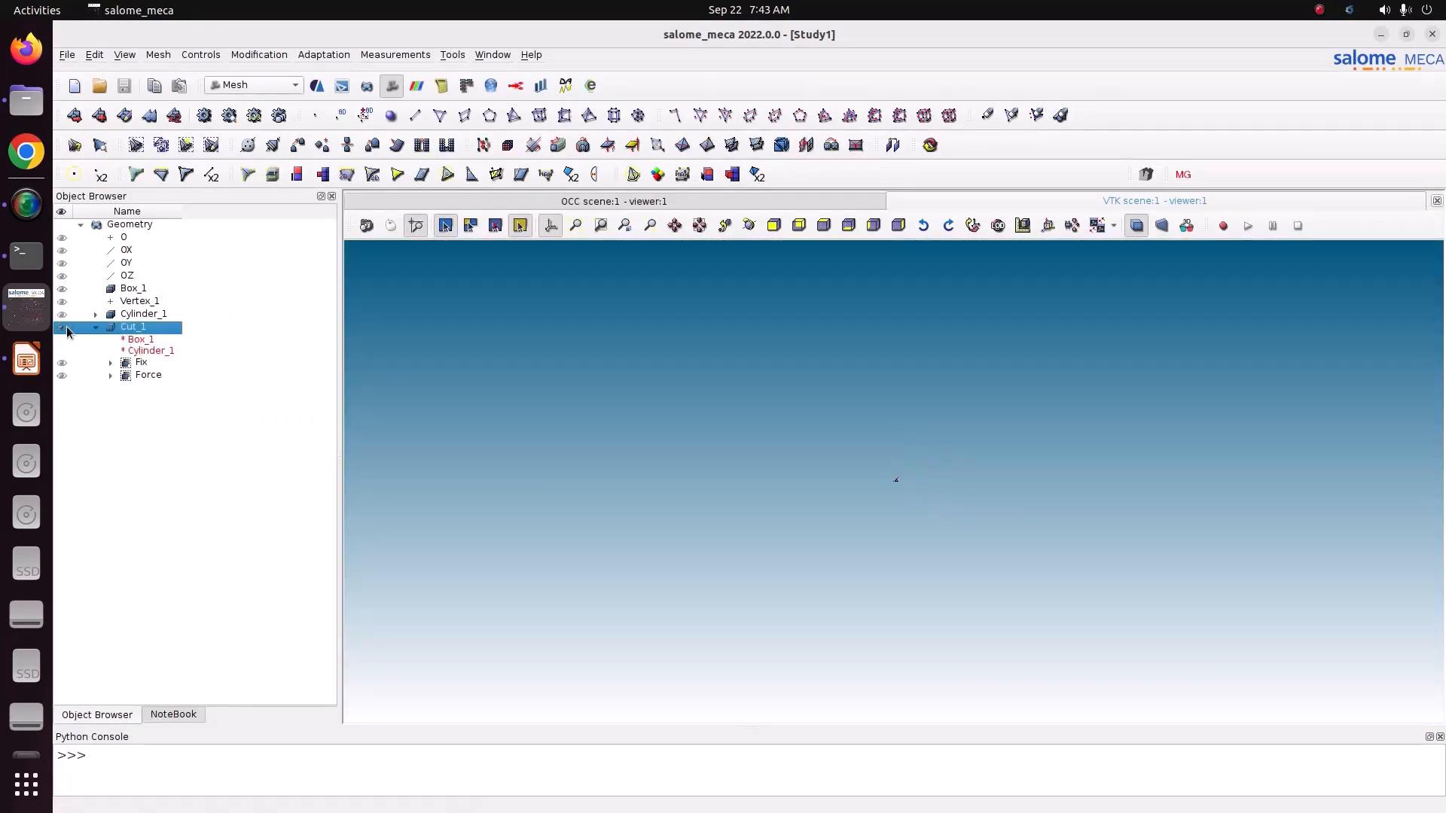
left_click(581, 231)
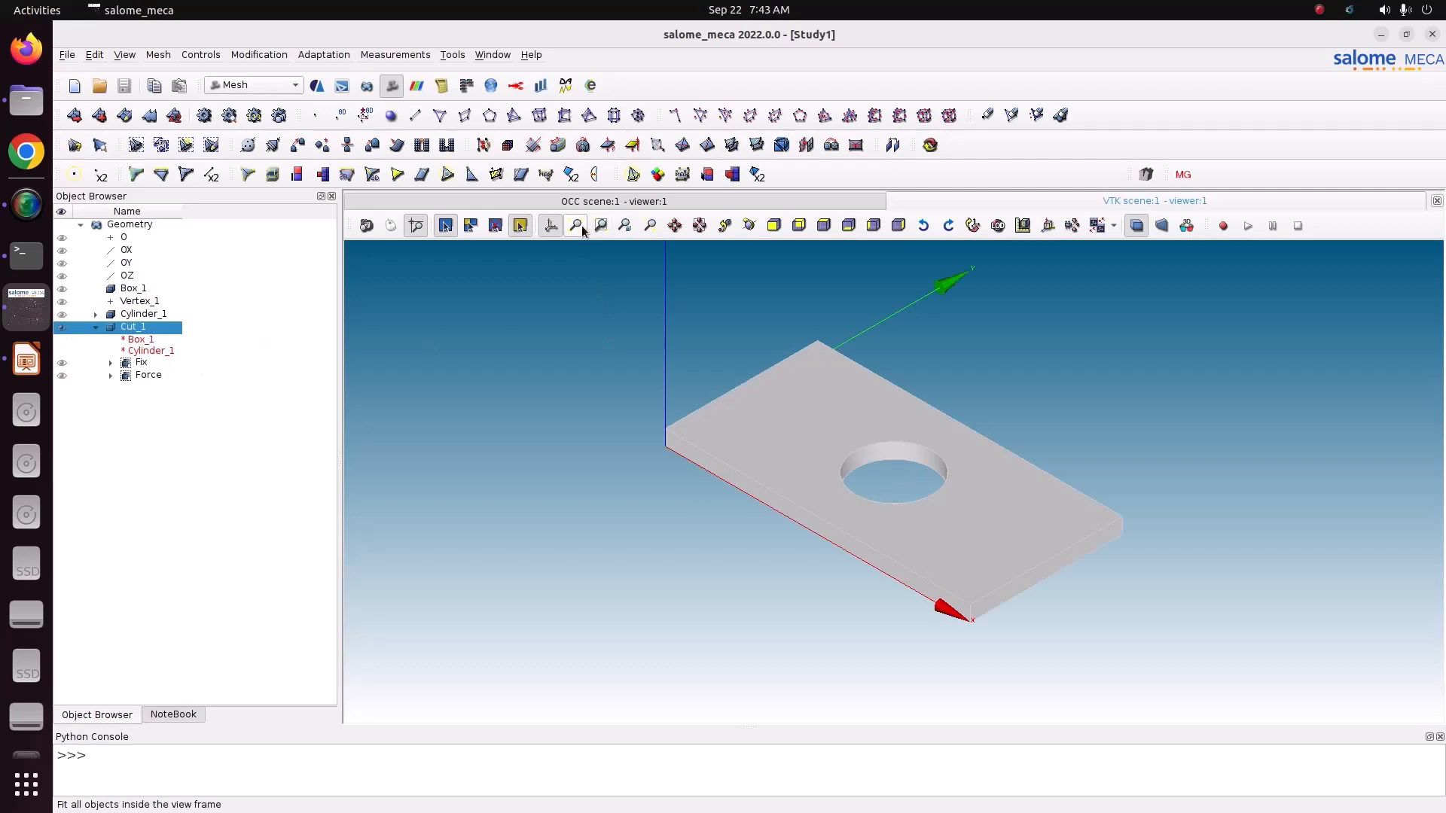
Step: Set up a new mesh on Cut_1 with the 3D algorithm NETGEN 1D-2D-3D
left_click(153, 56)
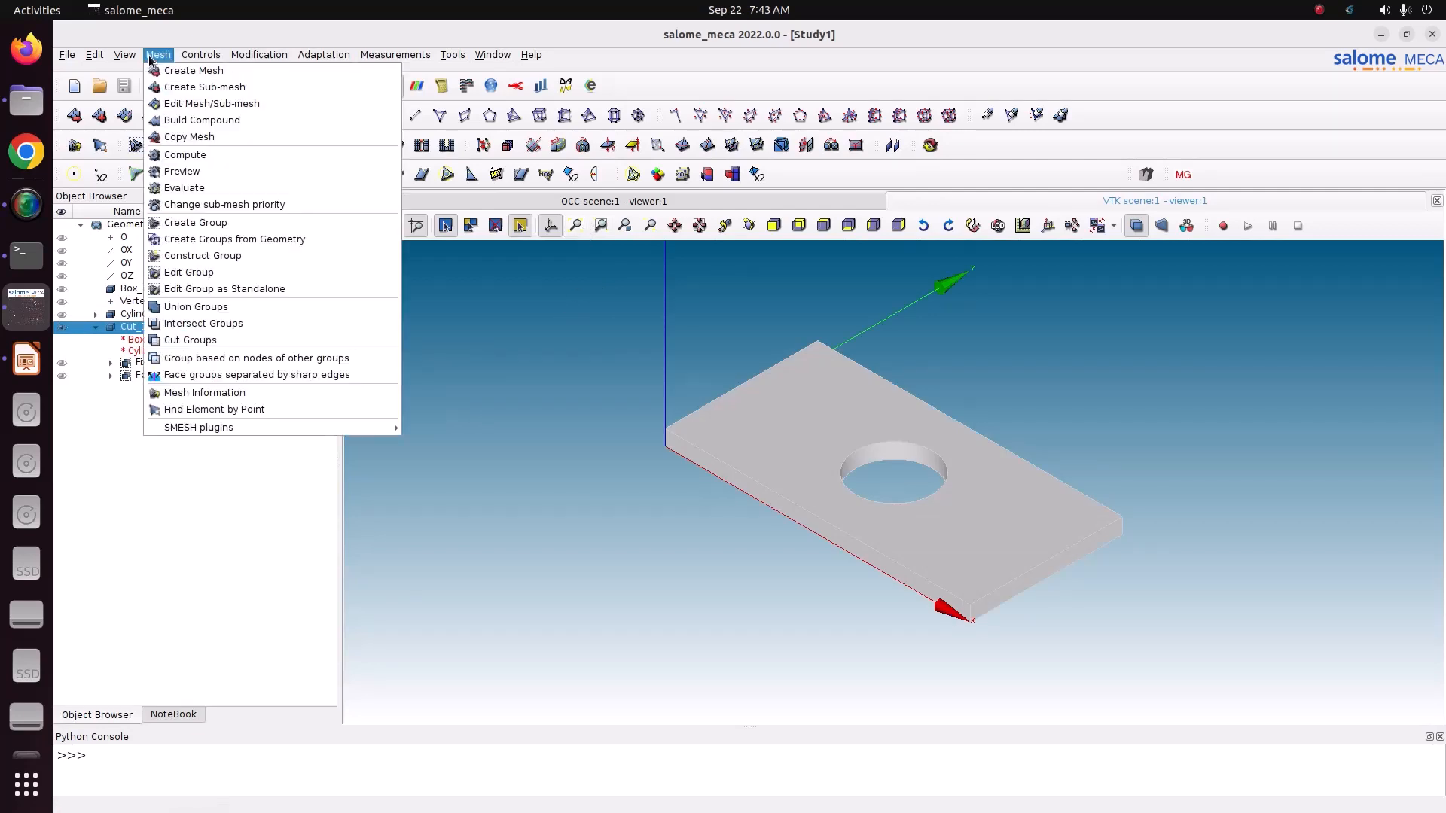
left_click(156, 67)
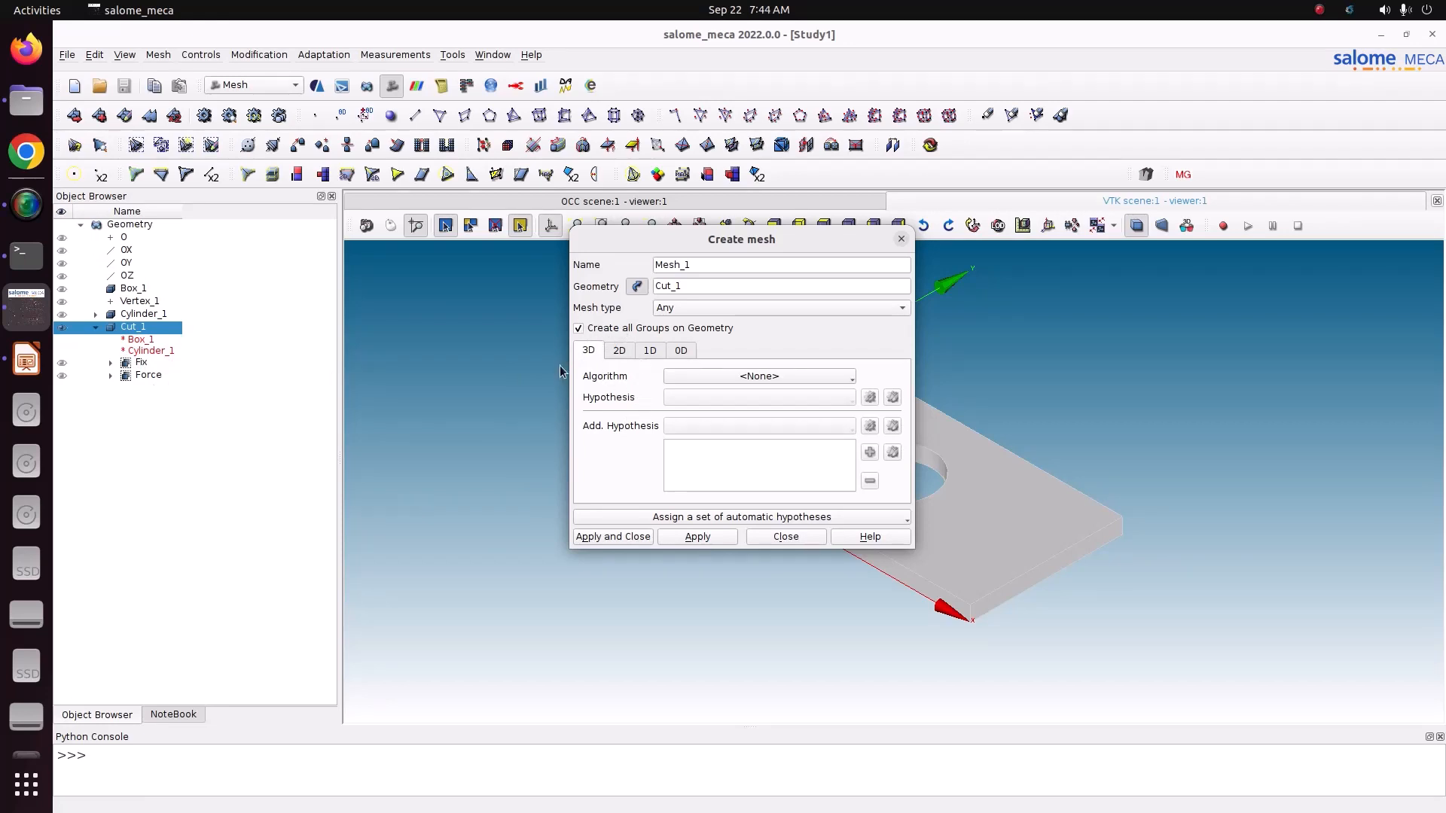
left_click(759, 377)
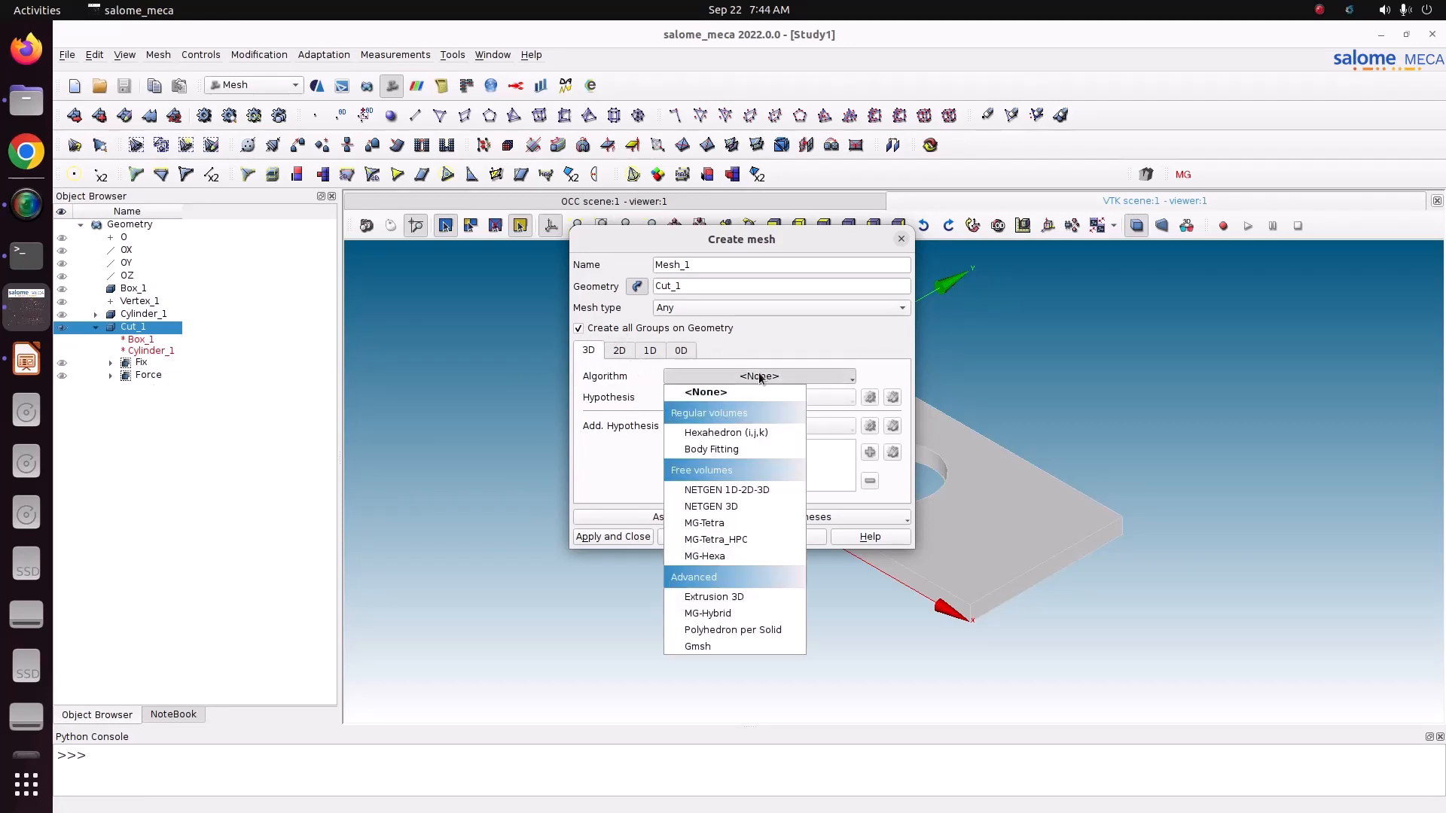
left_click(698, 490)
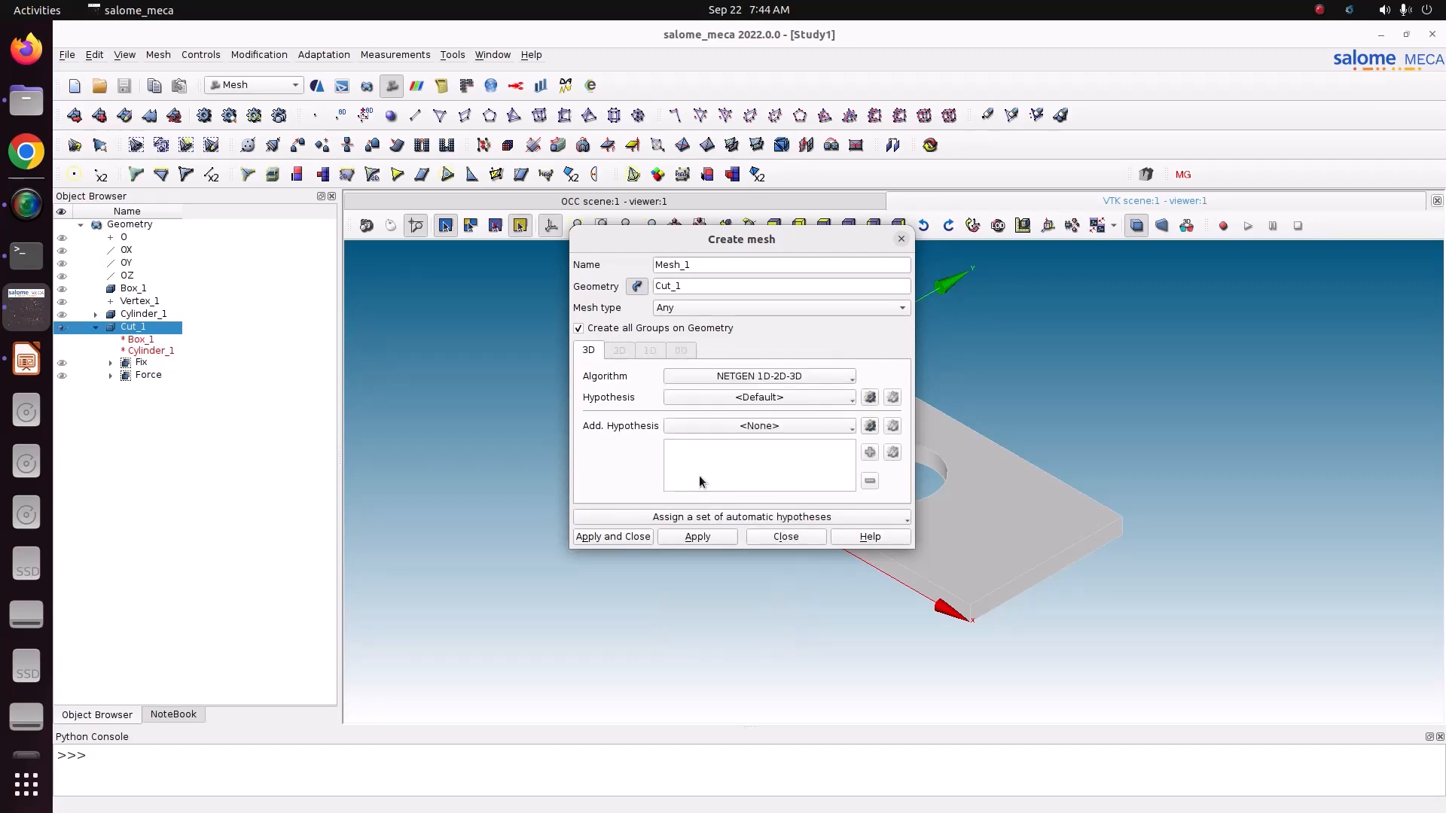
Step: Add a NETGEN 3D Parameters hypothesis with maximum size 0.002 and minimum size 0.001
left_click(870, 398)
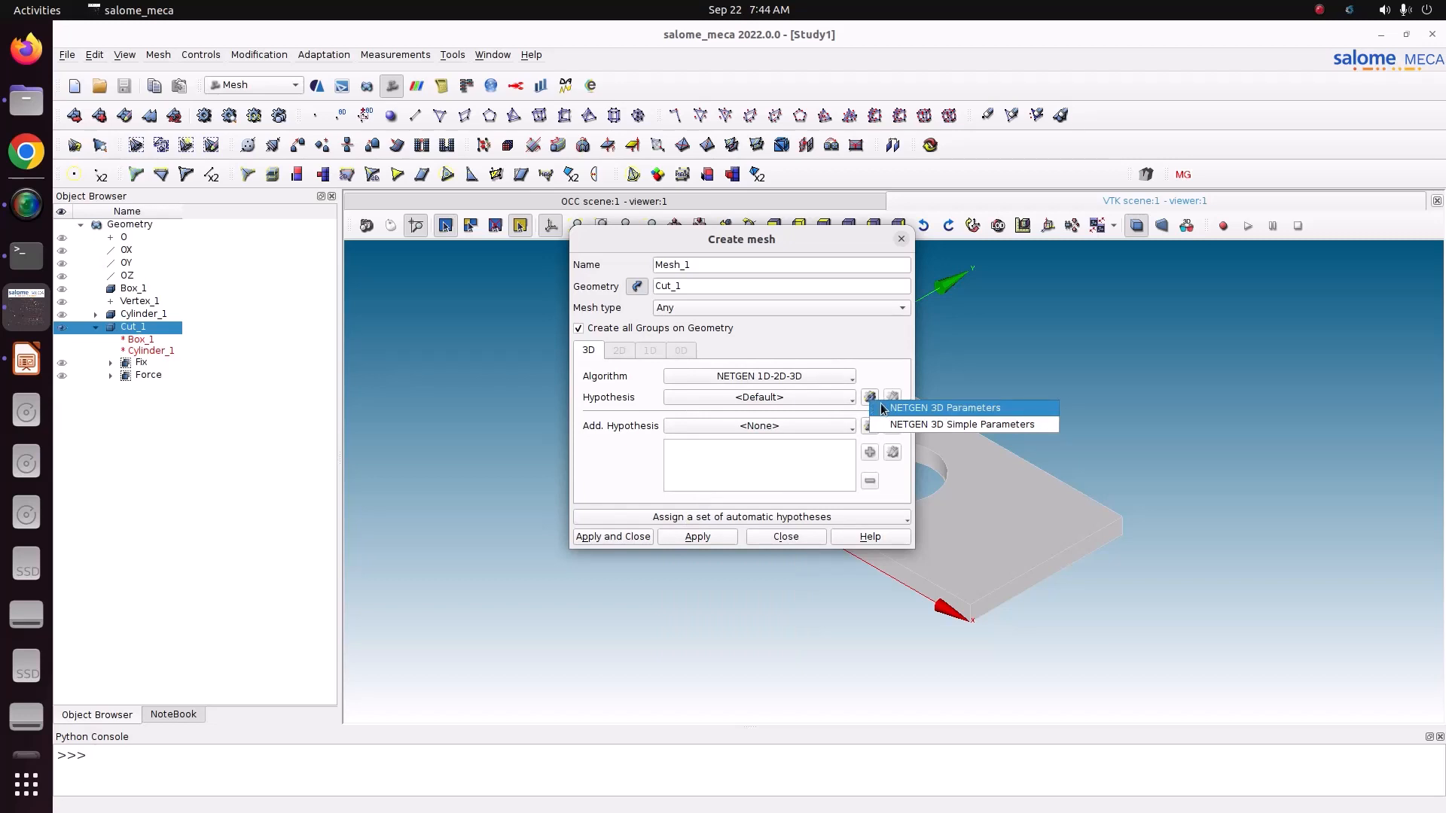
left_click(882, 408)
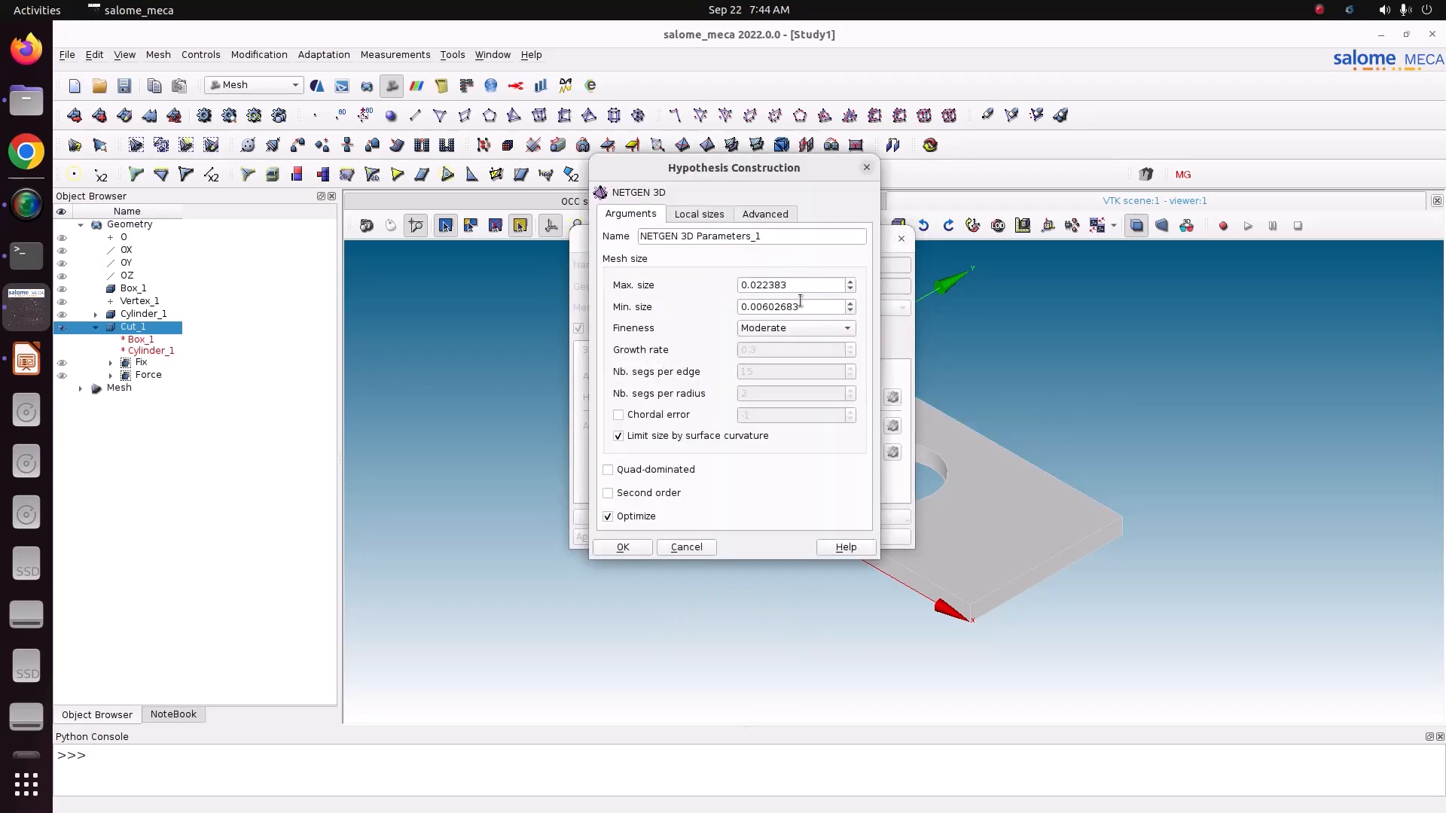
left_click_drag(804, 287, 663, 278)
type("0.002")
key("Tab")
type("0.001")
Step: Set the hypothesis fineness to Coarse and create Mesh_1 with these parameters
left_click(794, 327)
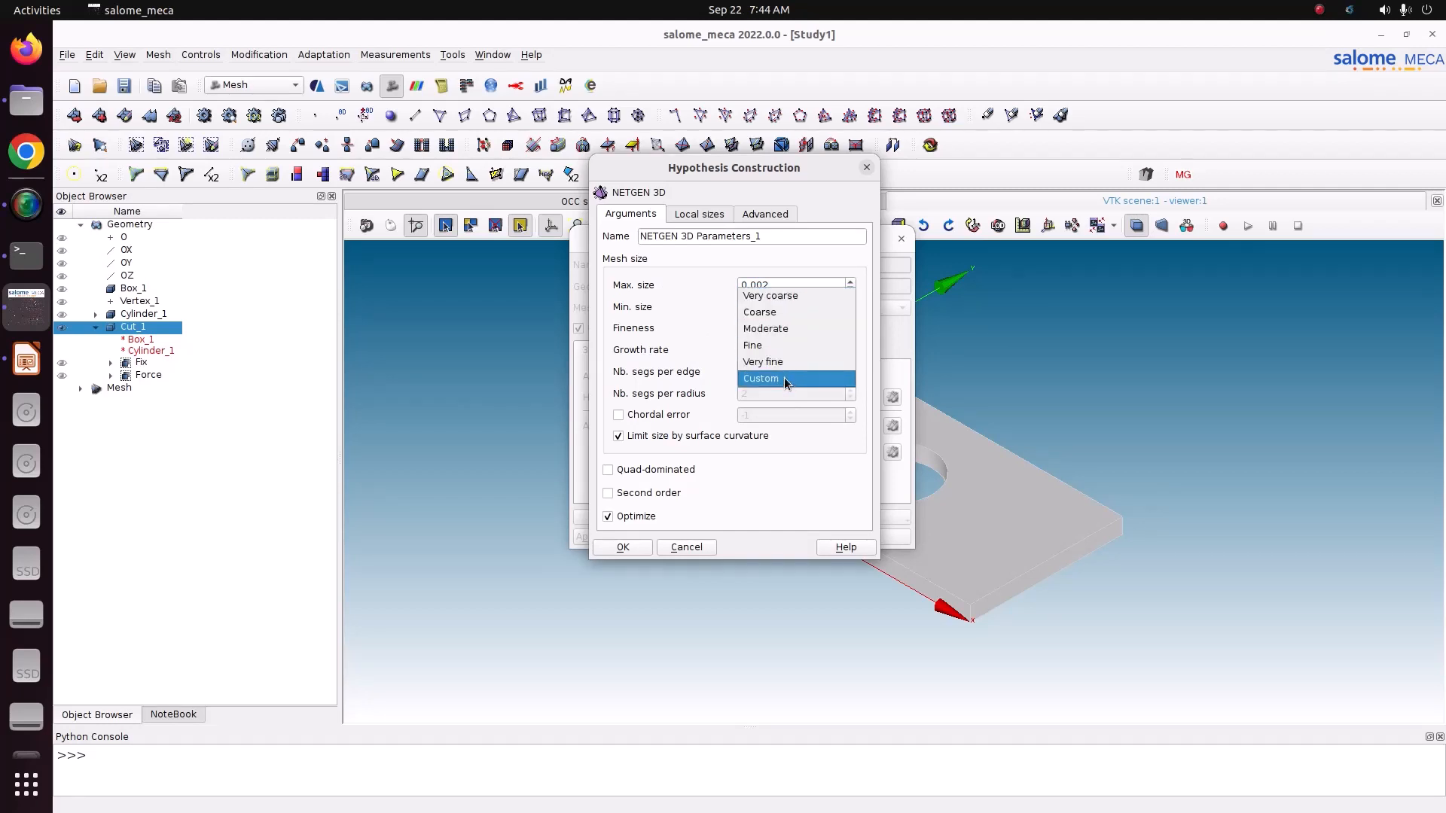
left_click(764, 331)
left_click(765, 337)
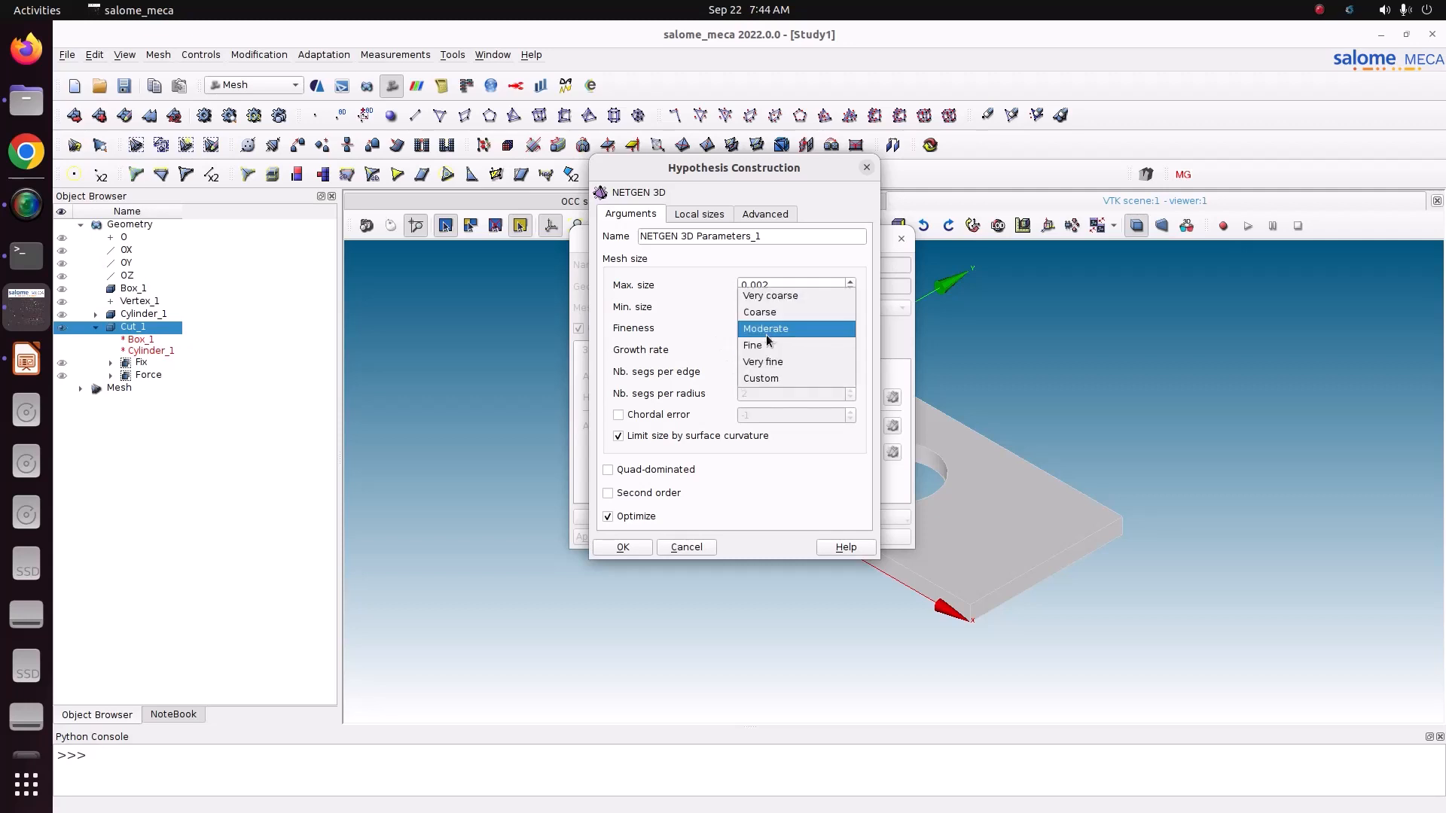
left_click(771, 377)
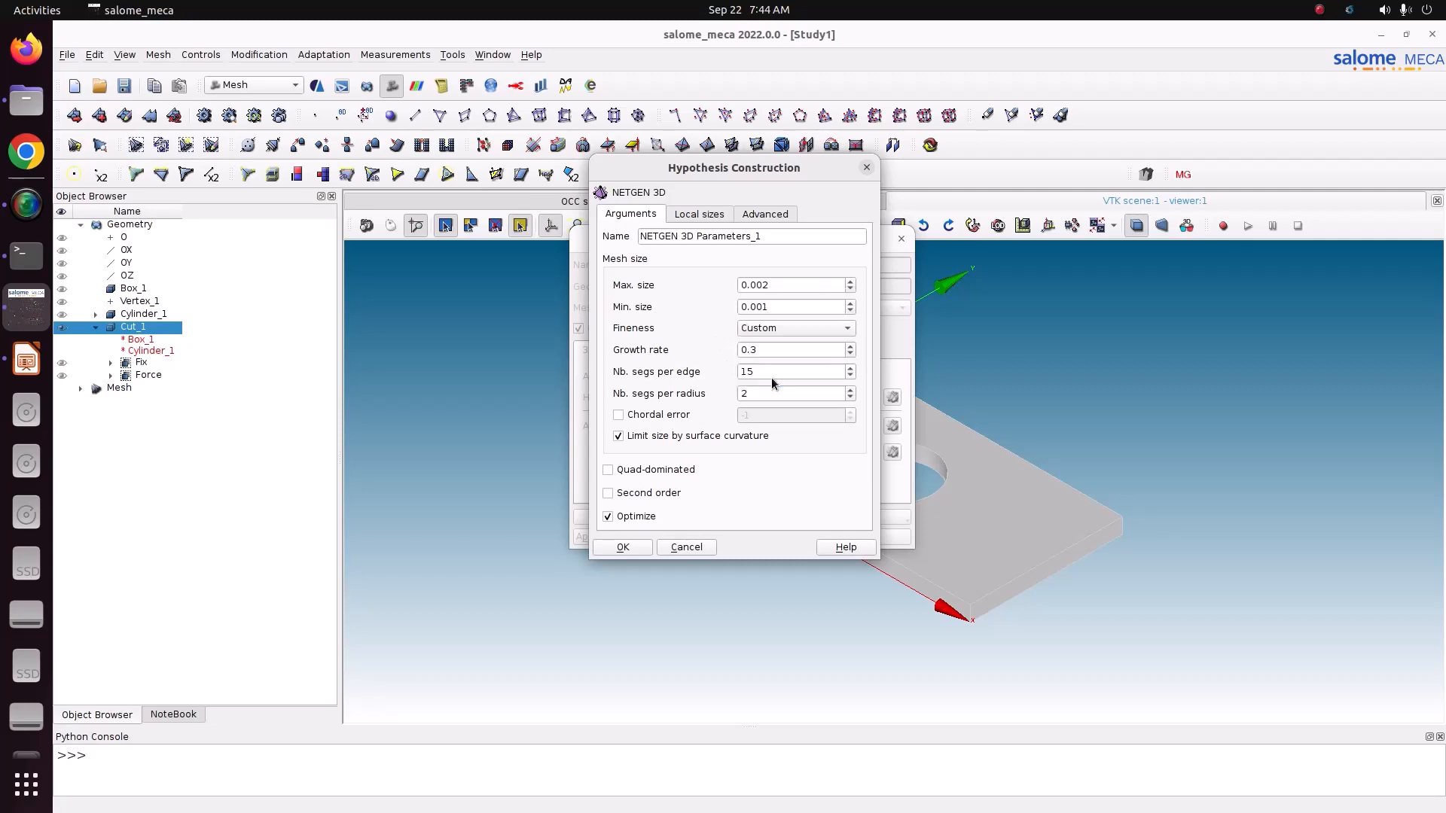
left_click(770, 327)
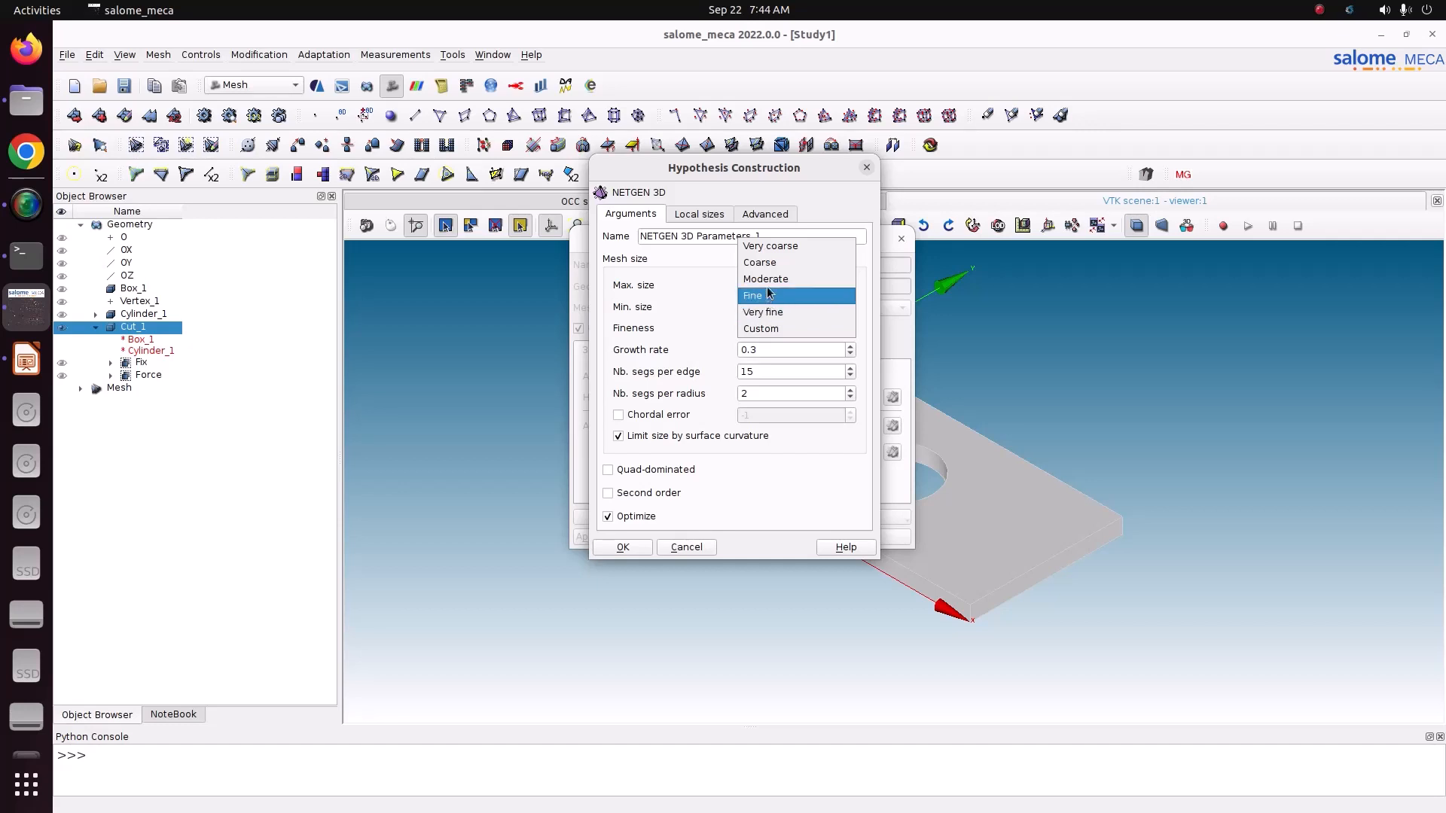
left_click(765, 262)
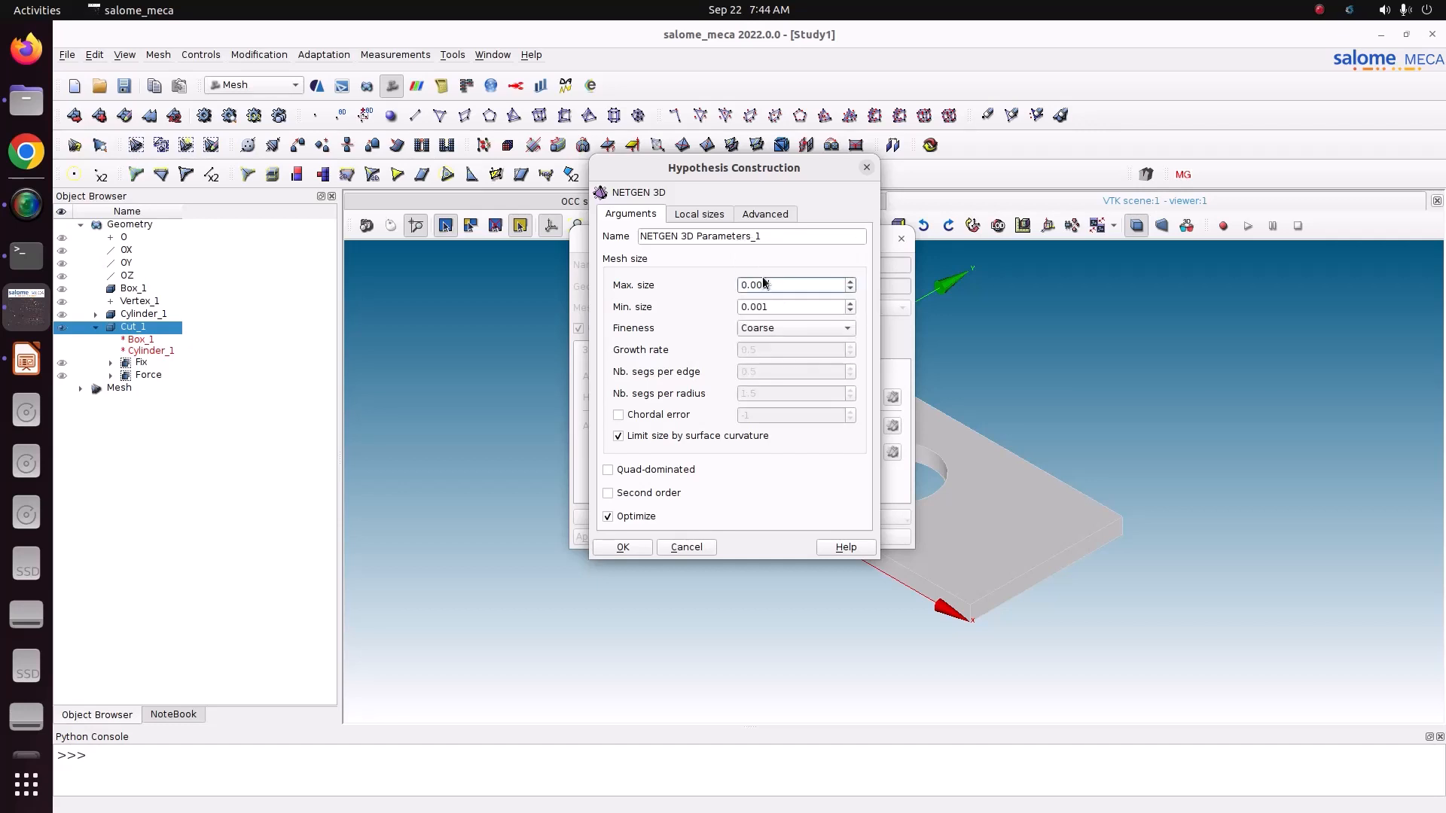
left_click(764, 305)
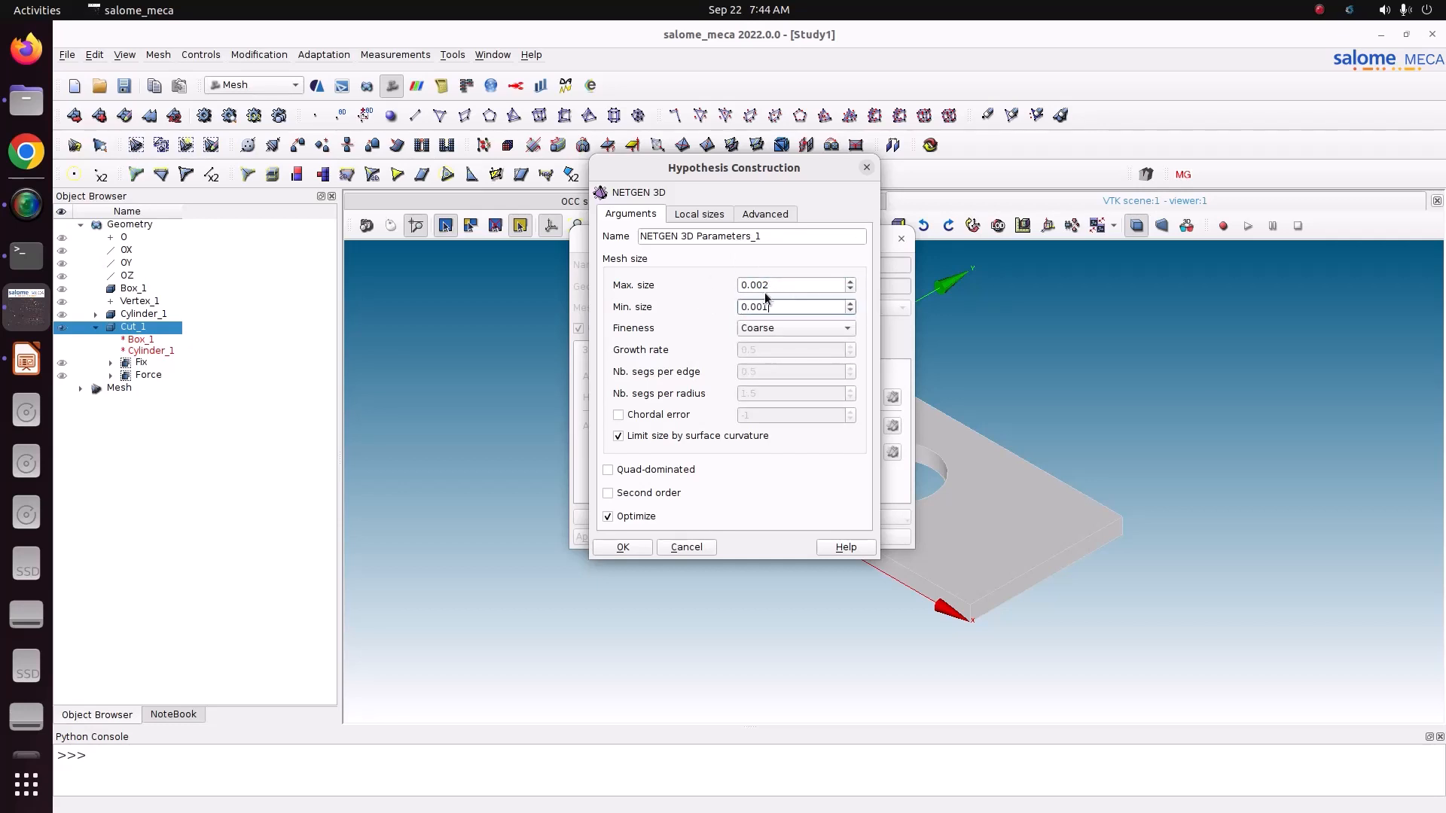
left_click(620, 547)
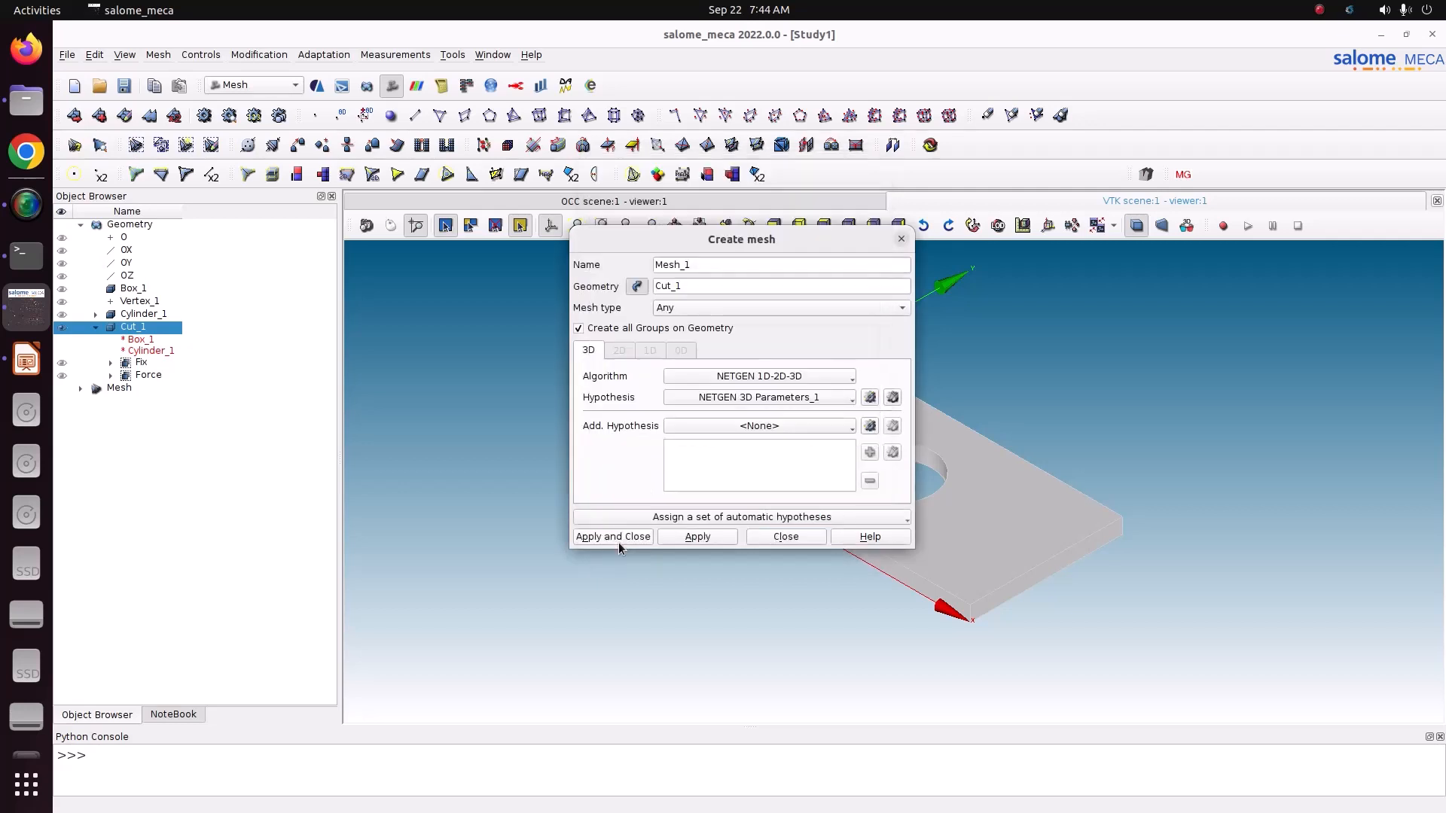
left_click(616, 539)
Step: Compute Mesh_1 and inspect the elements around the hole from the front and at an angle
right_click(152, 426)
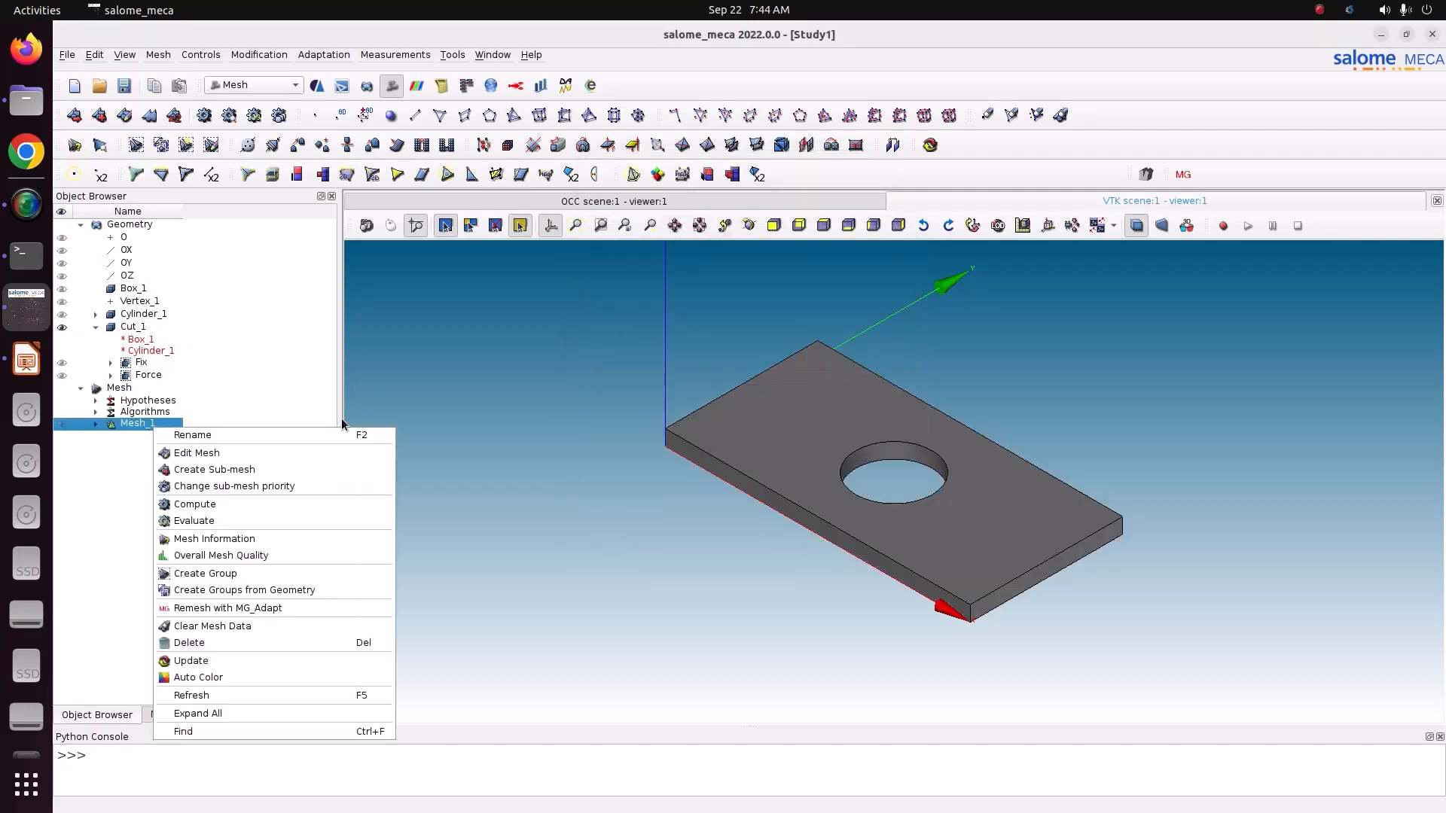
left_click(291, 501)
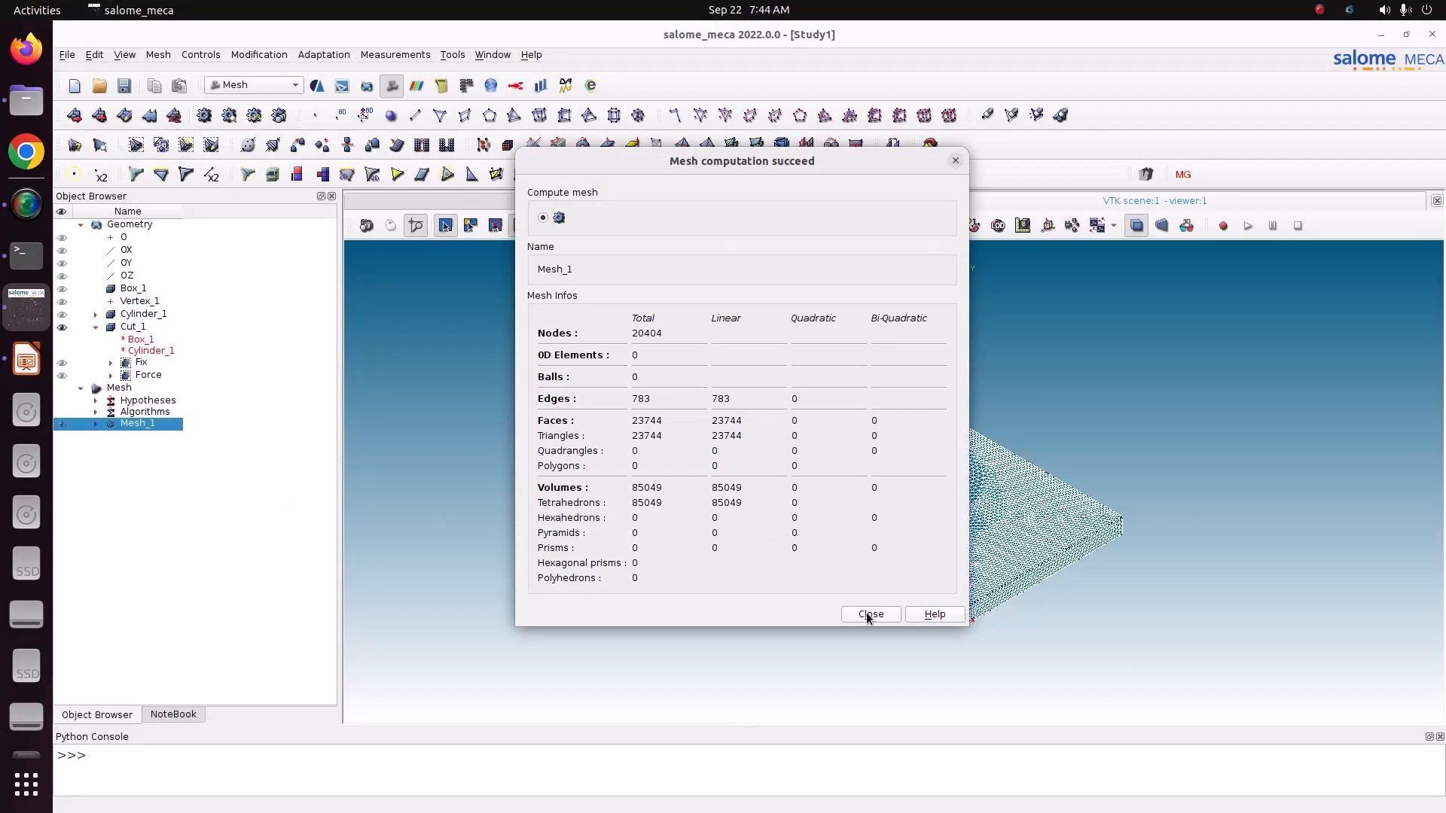
left_click(870, 615)
left_click(825, 231)
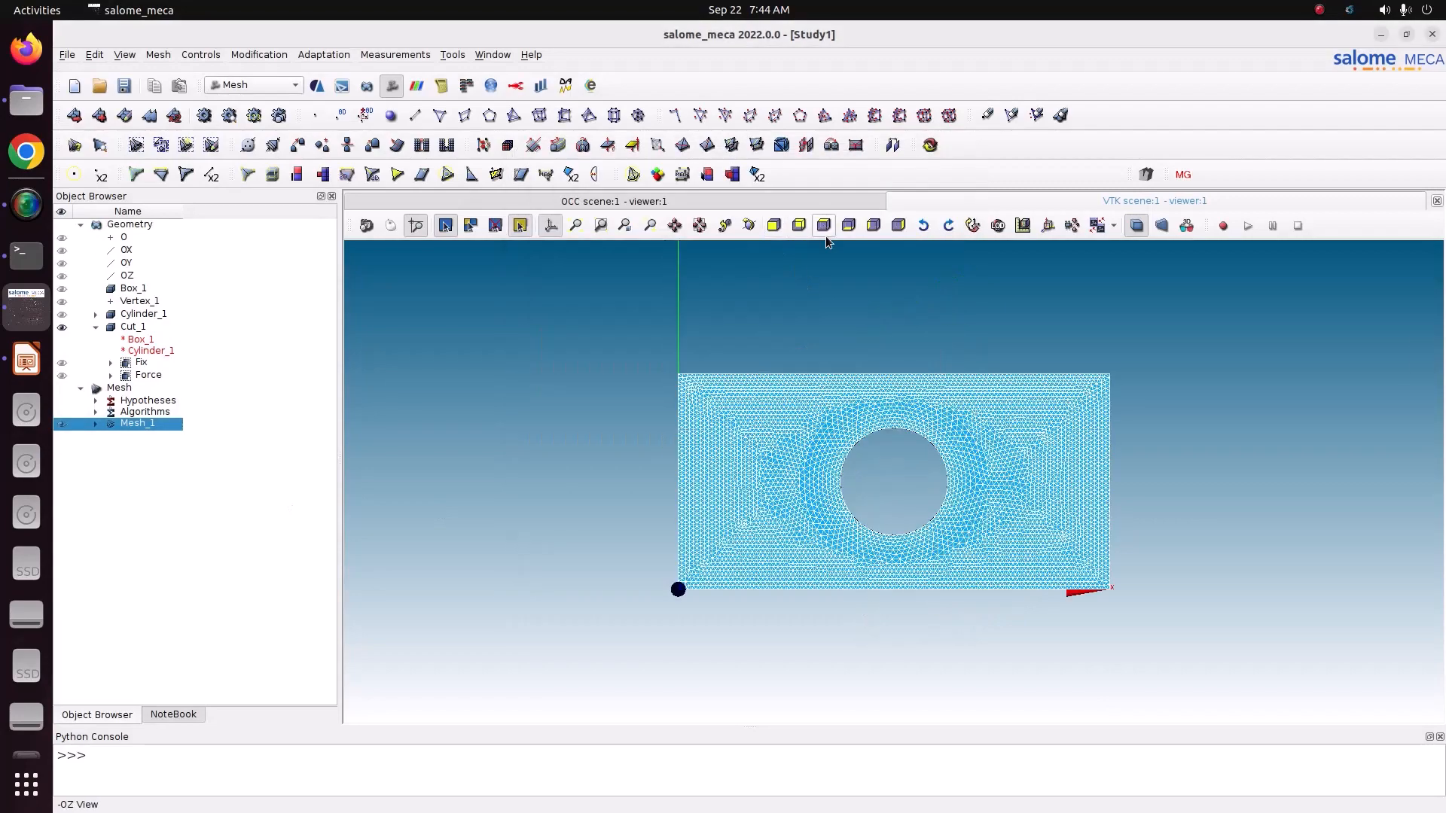
scroll(850, 504, "up", 5)
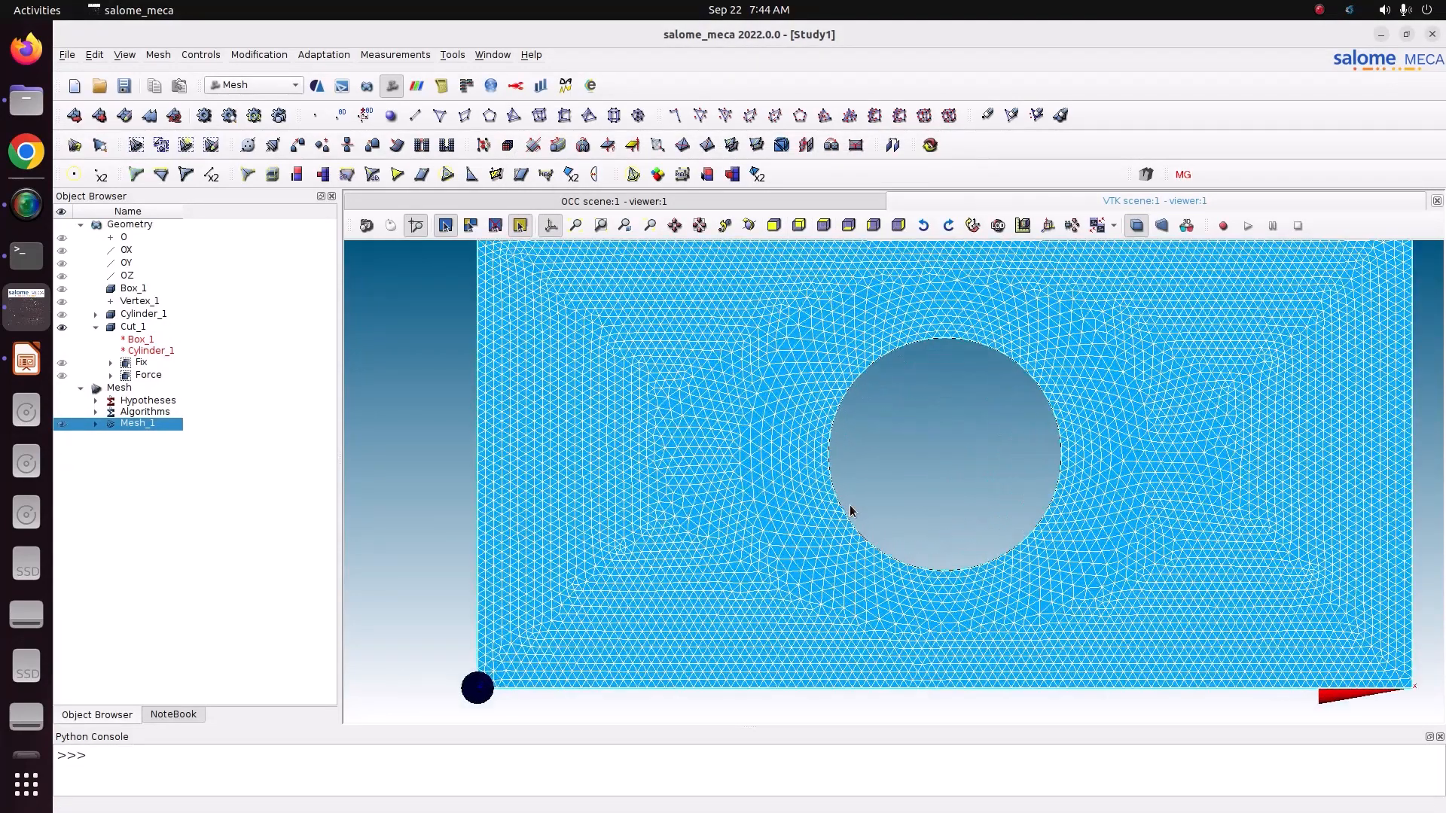
left_click(748, 226)
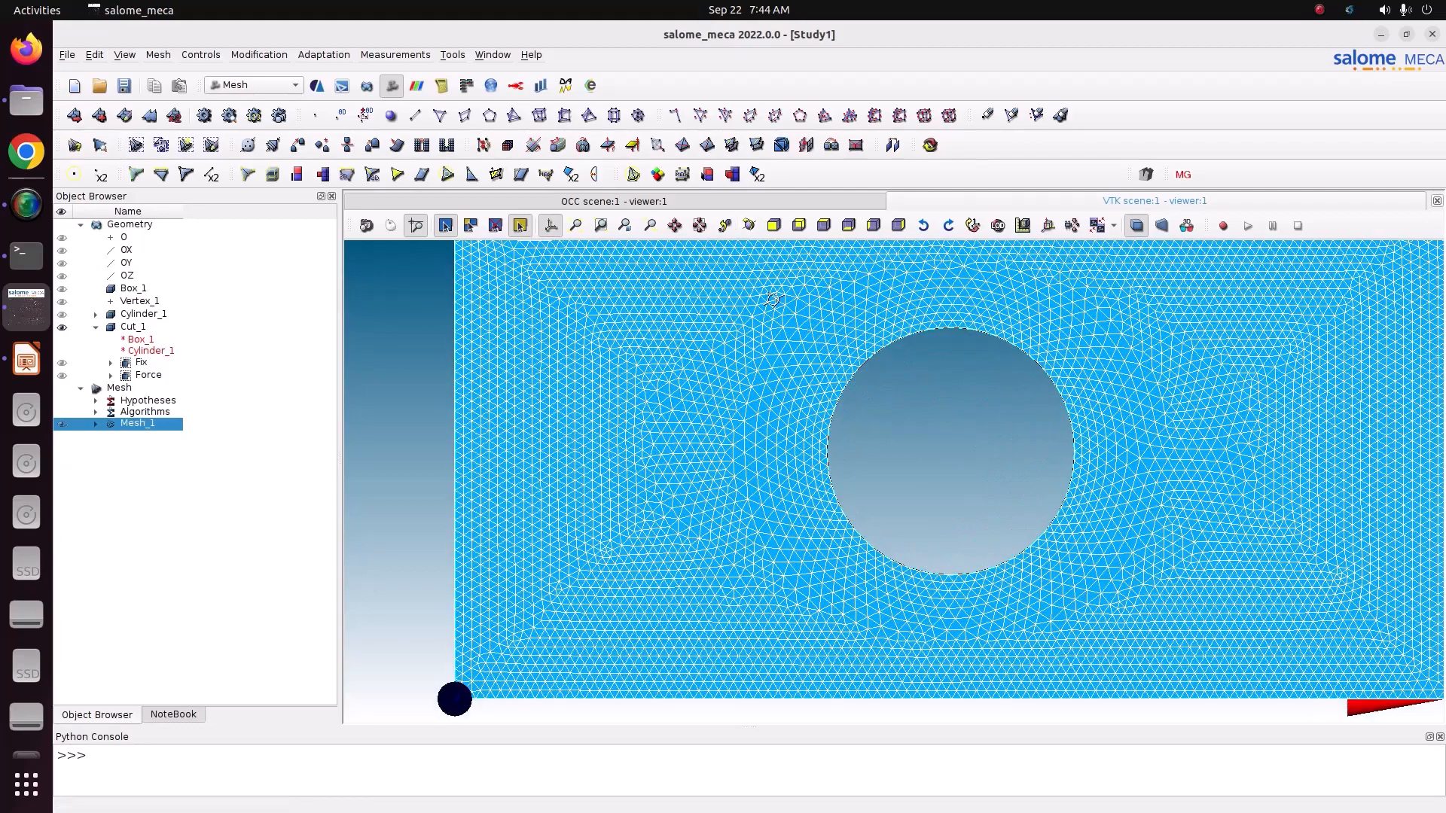
left_click_drag(775, 299, 639, 299)
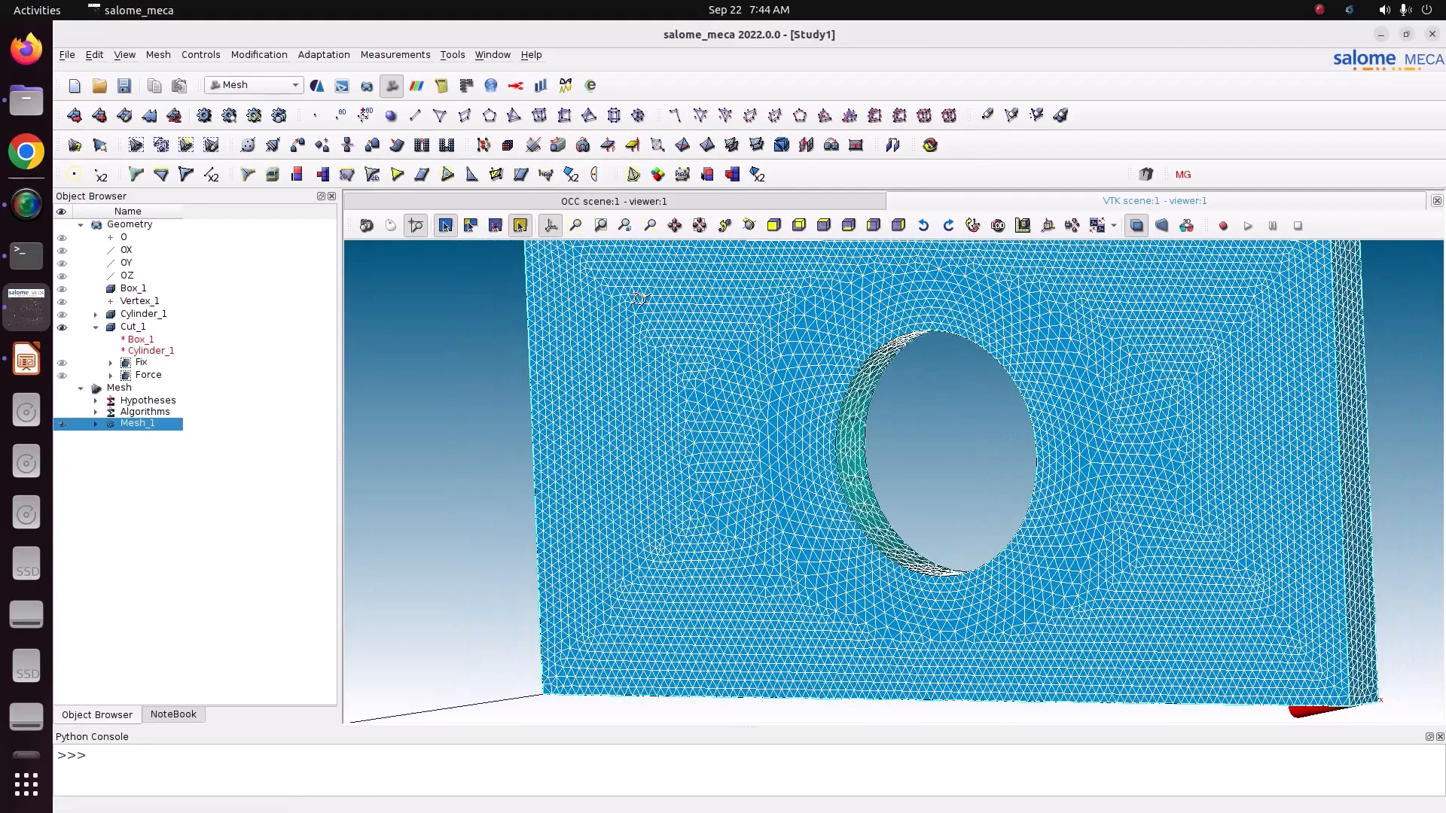
Step: Edit Mesh_1's NETGEN 3D hypothesis to a maximum size of 0.005 and a minimum size of 0.003, and apply the change
right_click(179, 426)
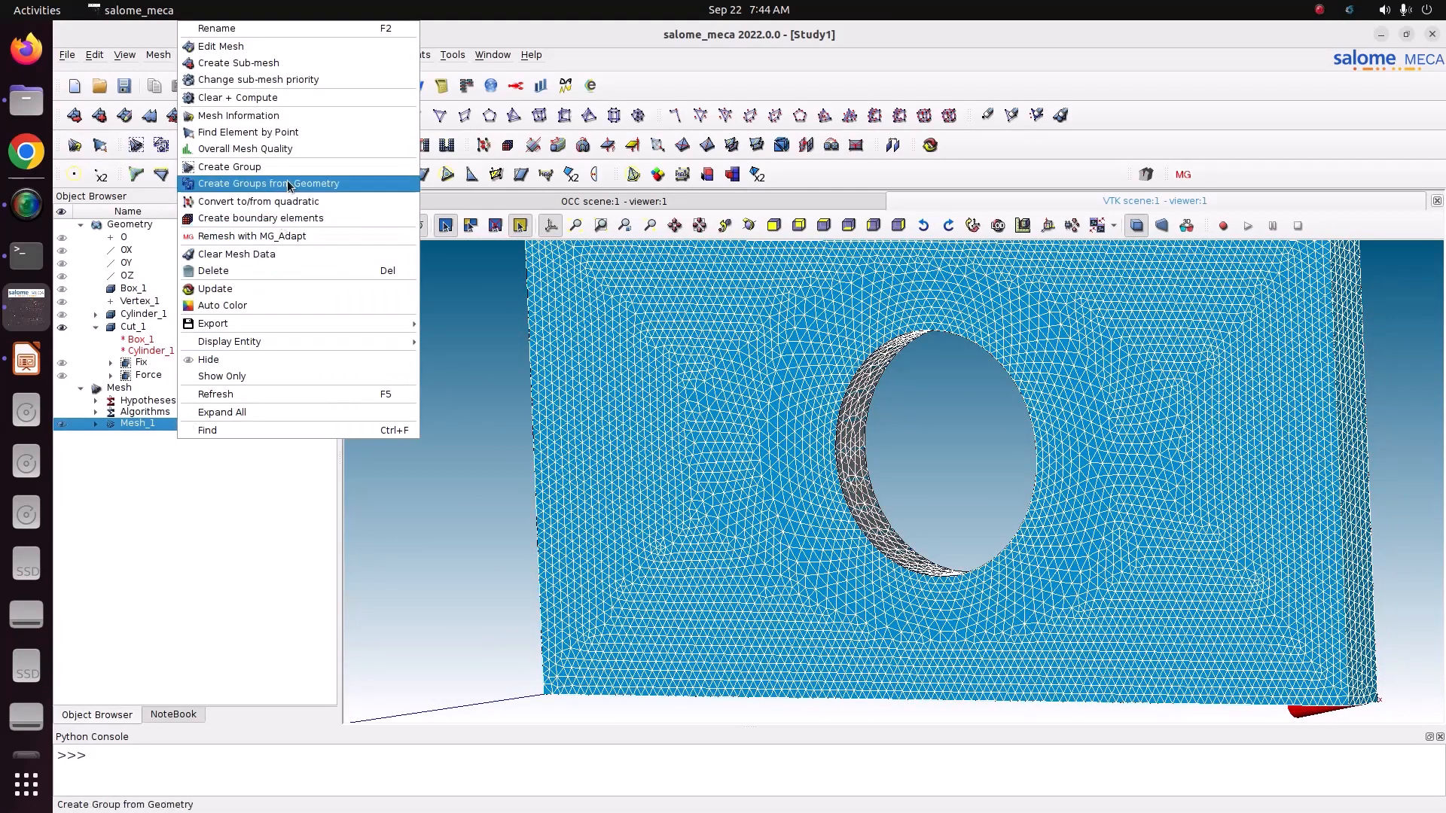
left_click(273, 47)
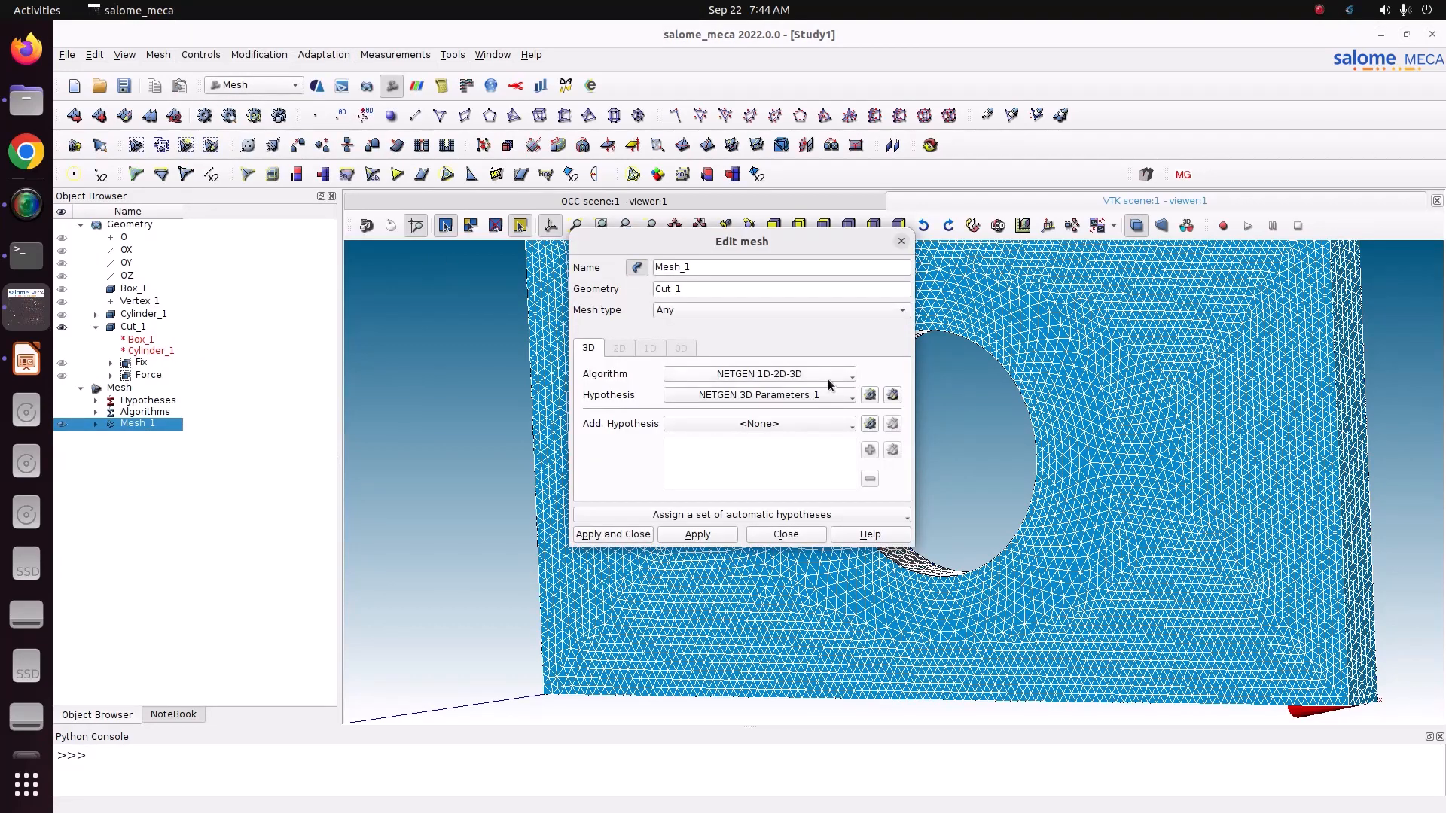
left_click(893, 396)
left_click(785, 274)
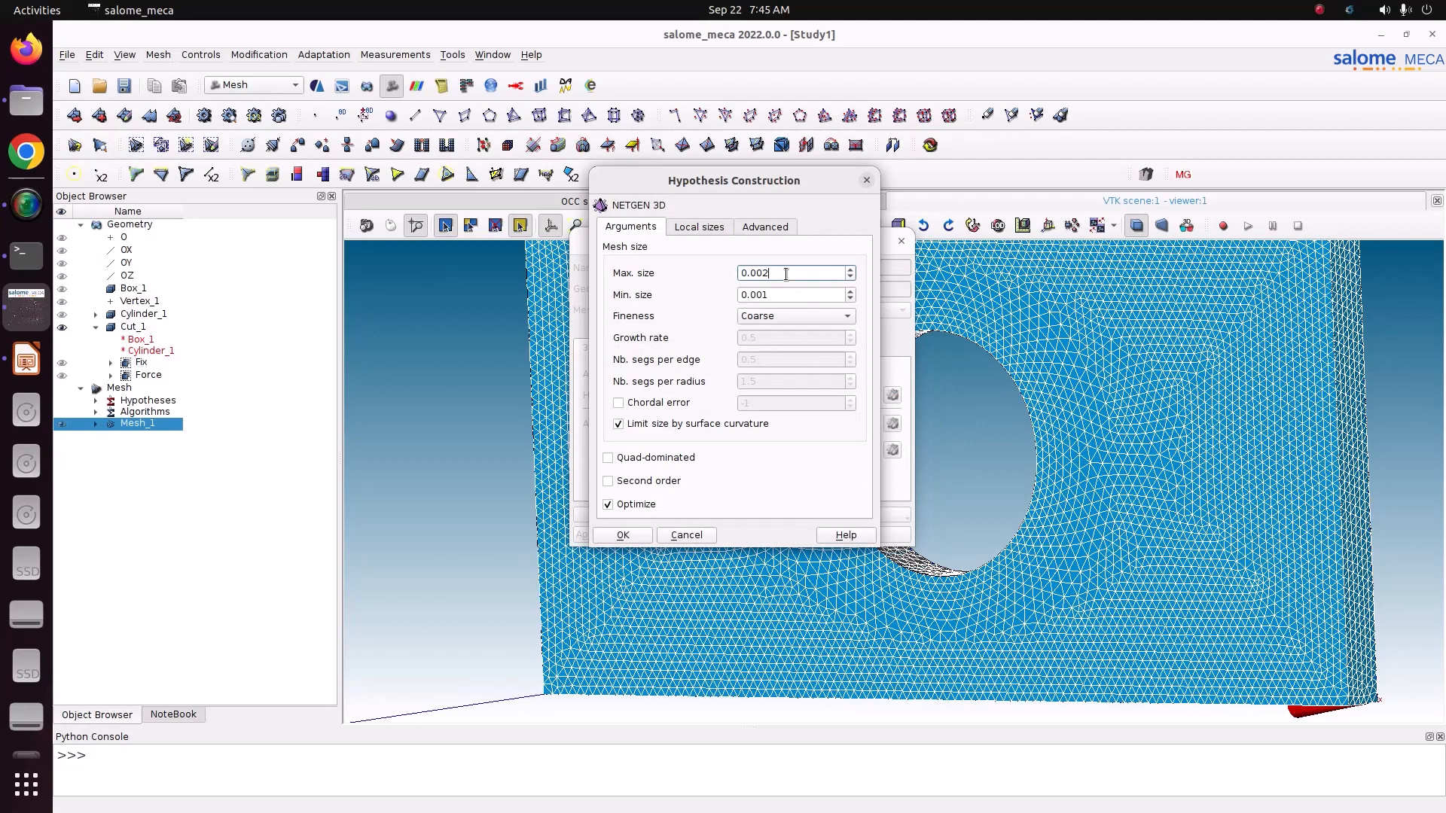
key("BackSpace")
type("5")
left_click(776, 296)
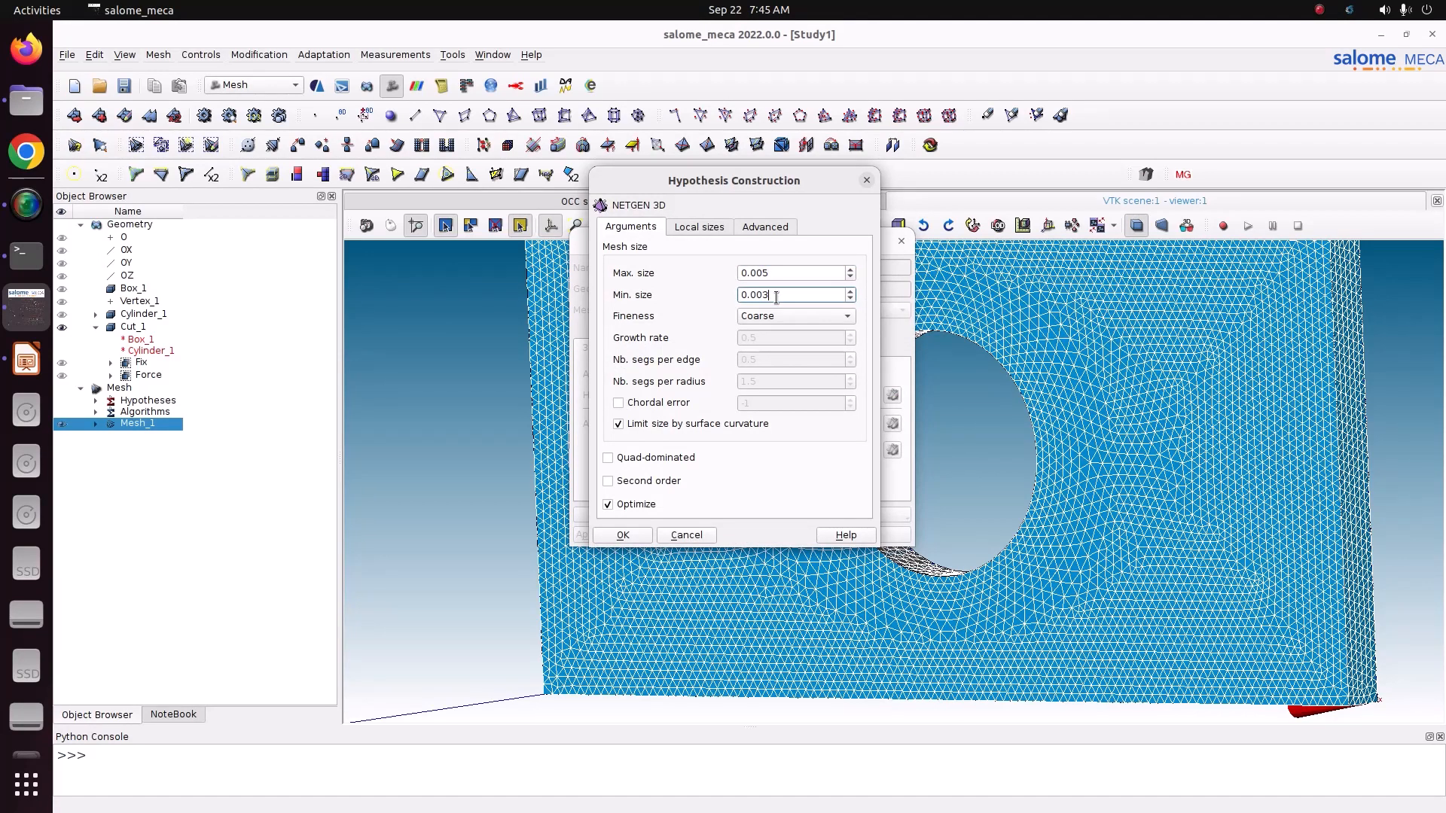
type("3")
left_click(635, 535)
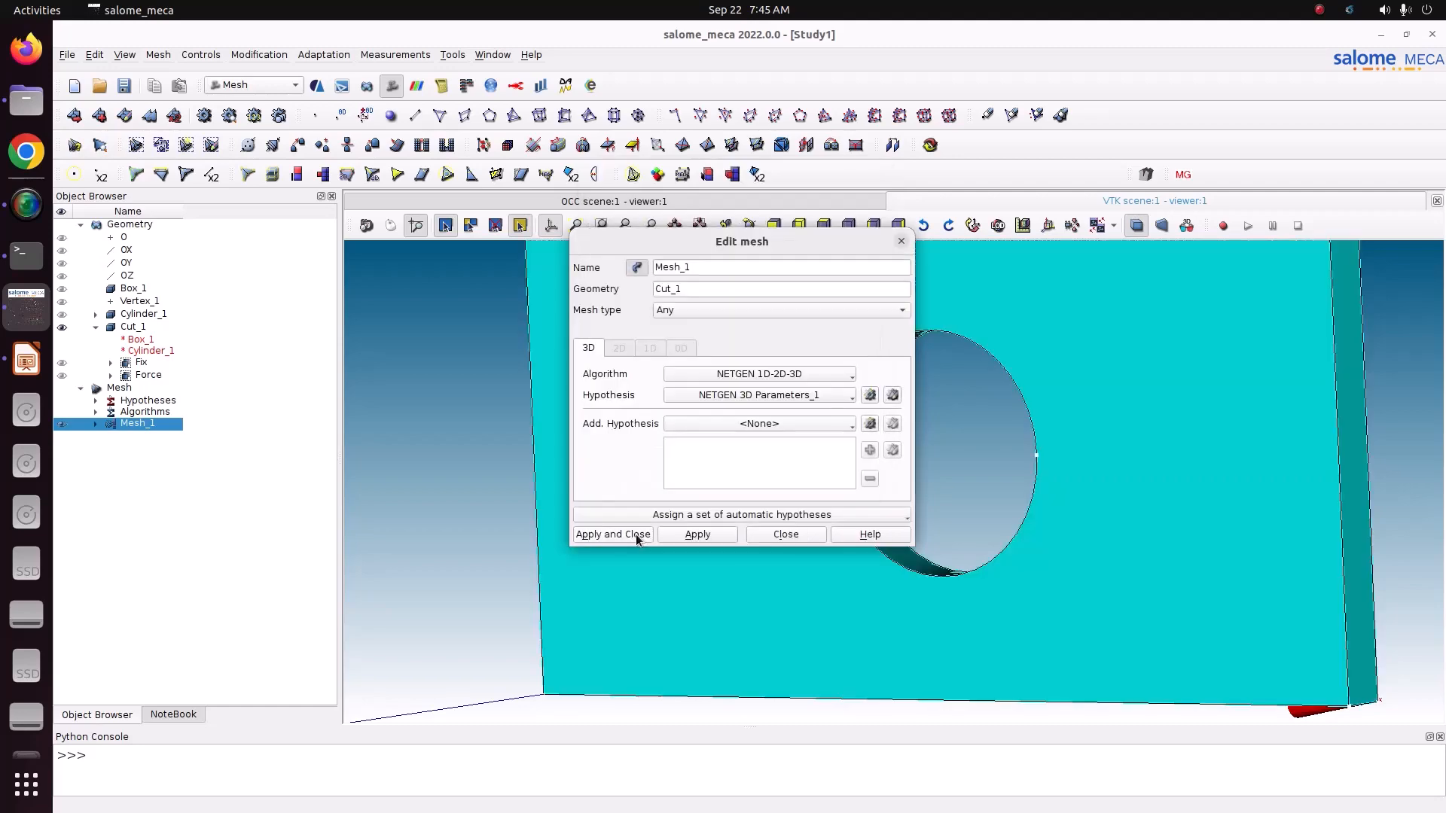
left_click(635, 535)
Step: Recompute Mesh_1 with the coarser sizes and inspect the whole plate mesh from several angles
right_click(165, 426)
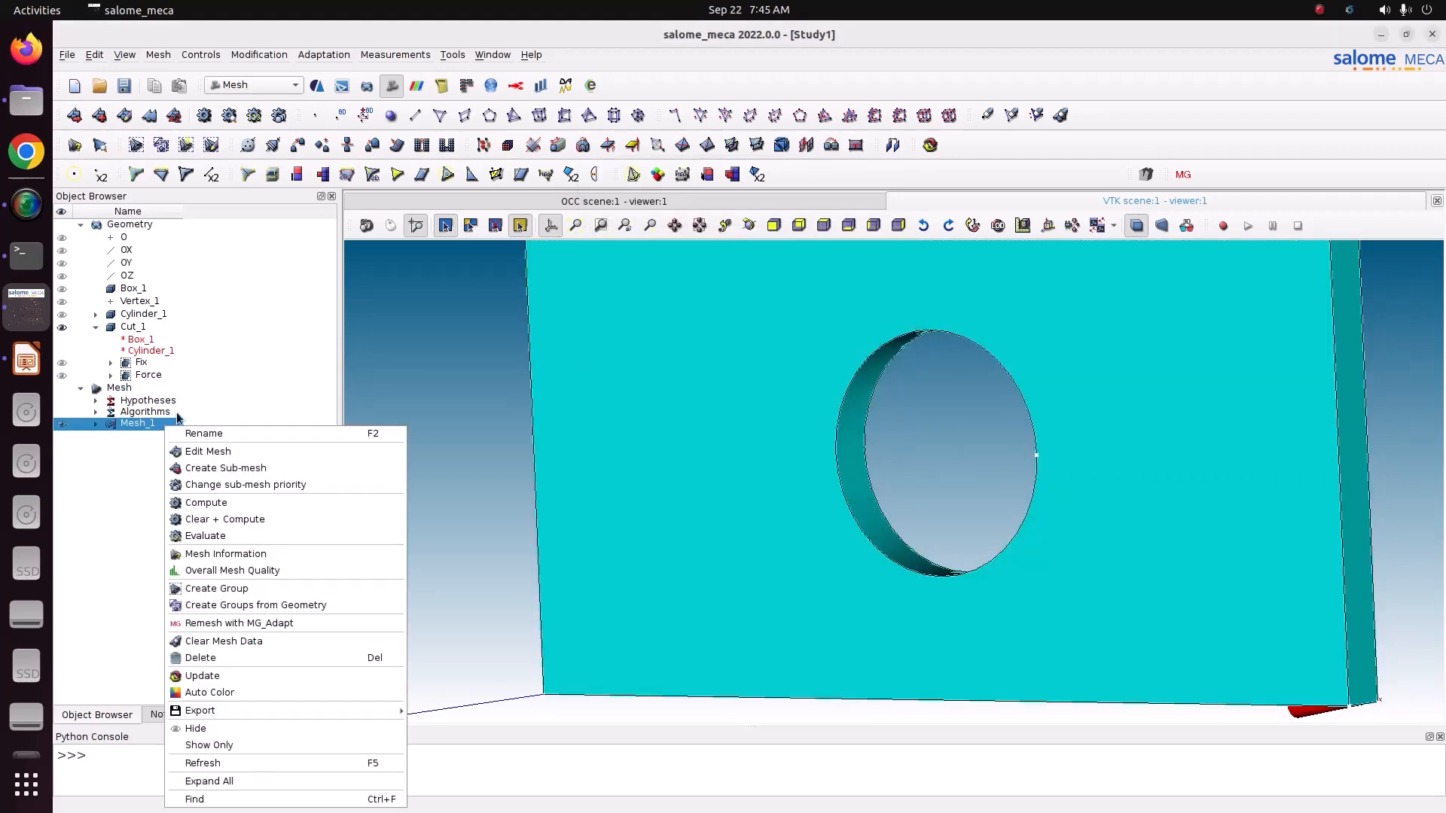
left_click(242, 504)
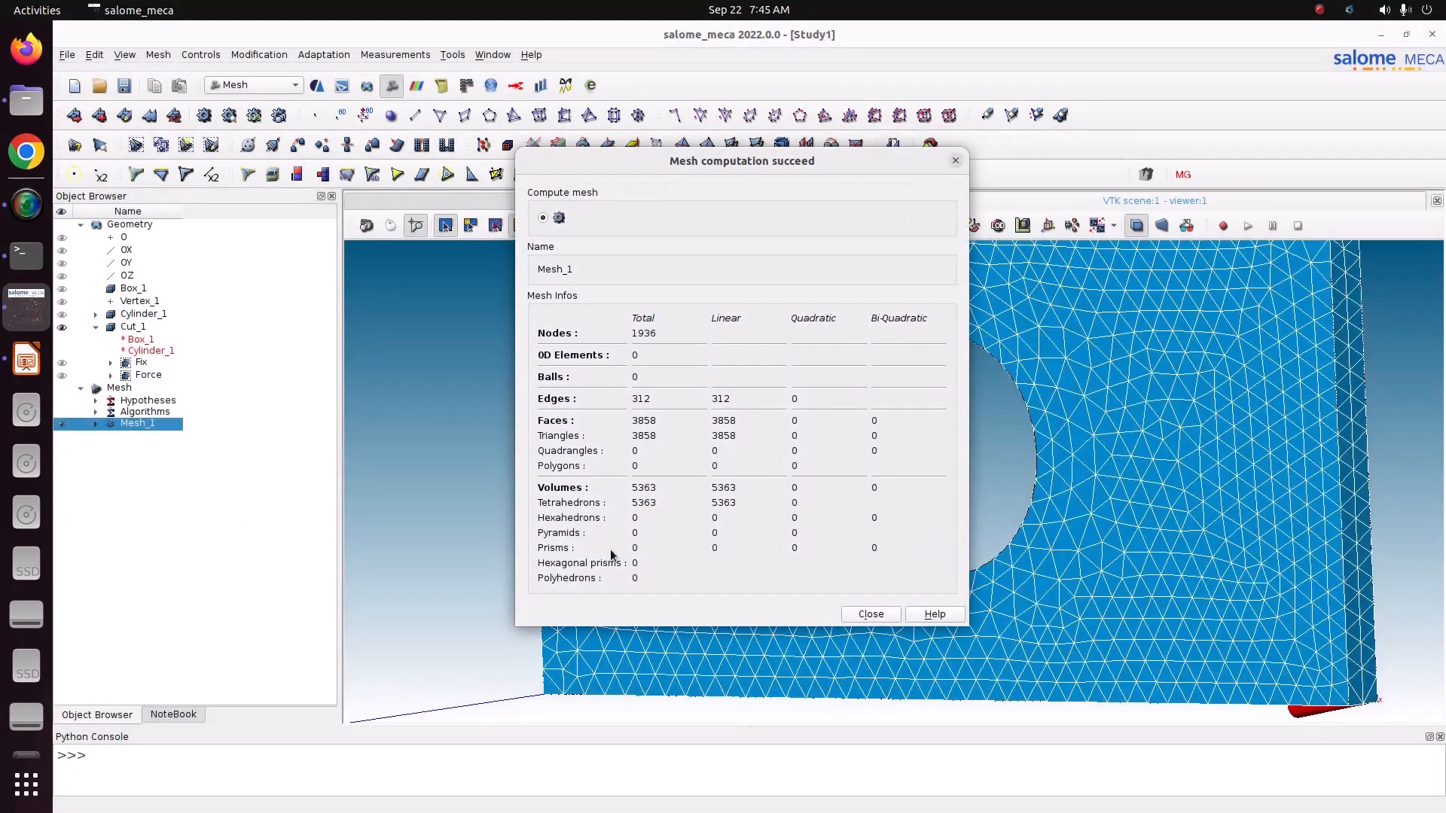
left_click(870, 611)
scroll(767, 574, "down", 5)
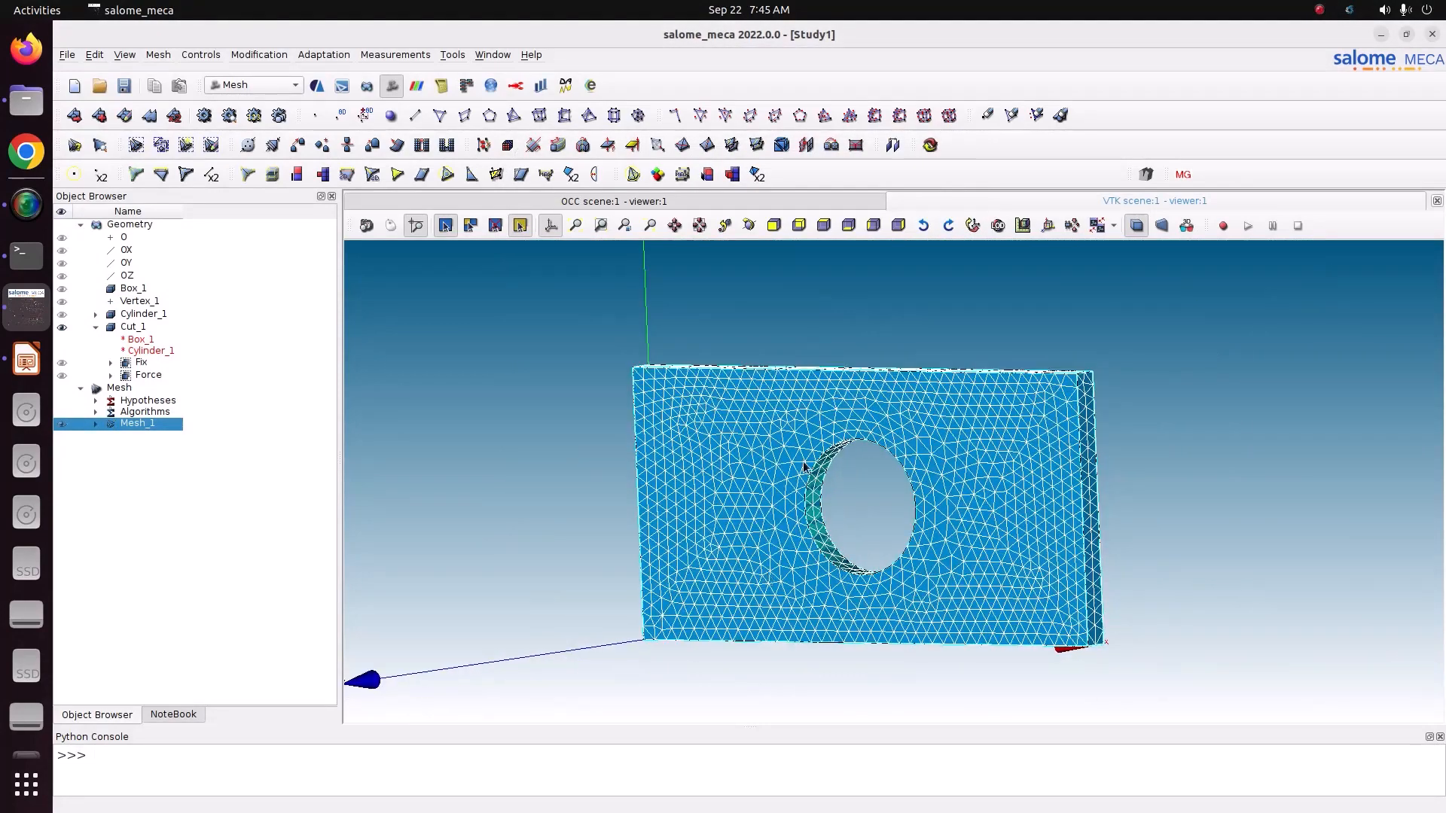
left_click(748, 226)
left_click_drag(913, 364, 962, 427)
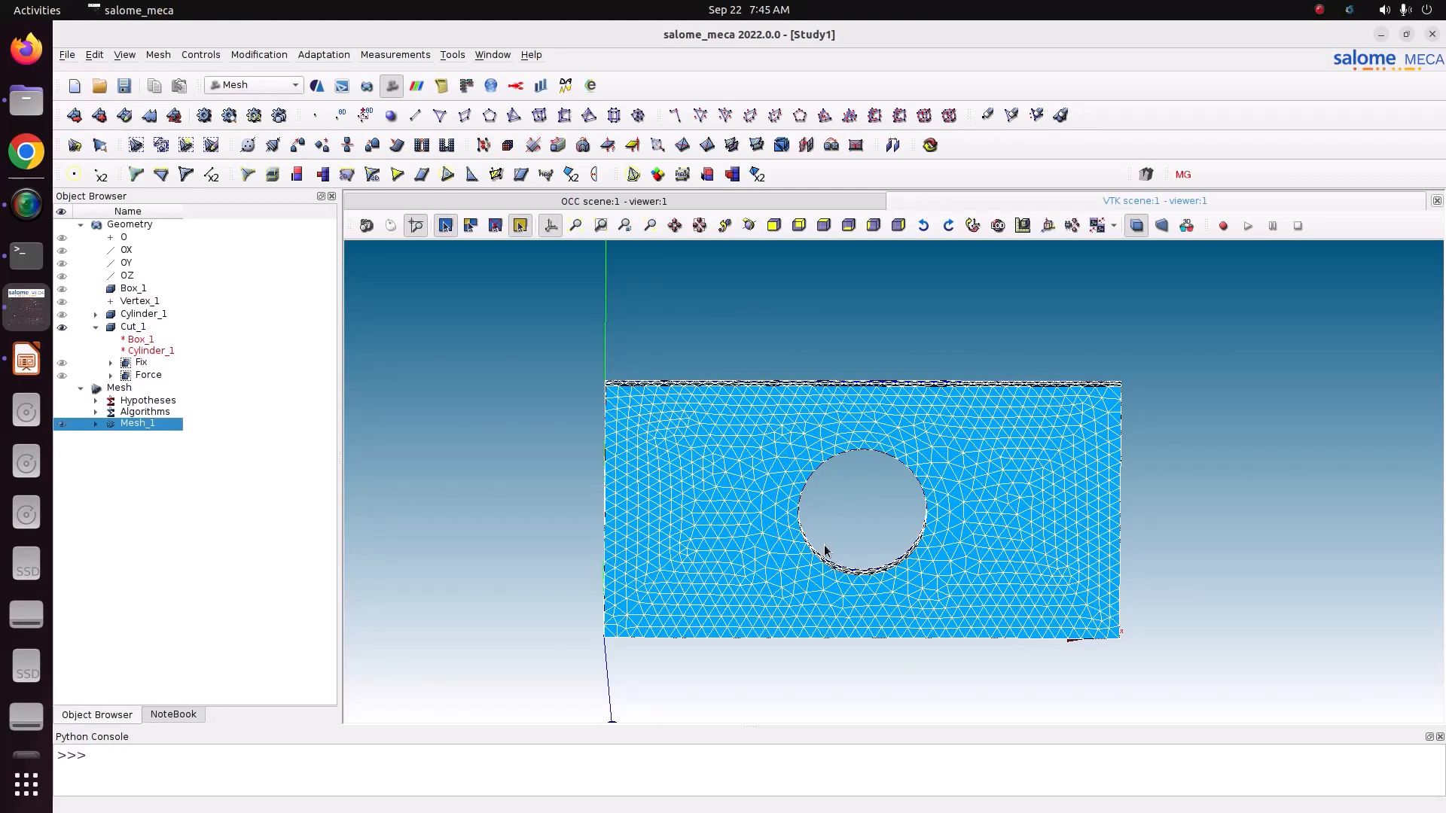
left_click(749, 225)
left_click_drag(797, 430, 760, 439)
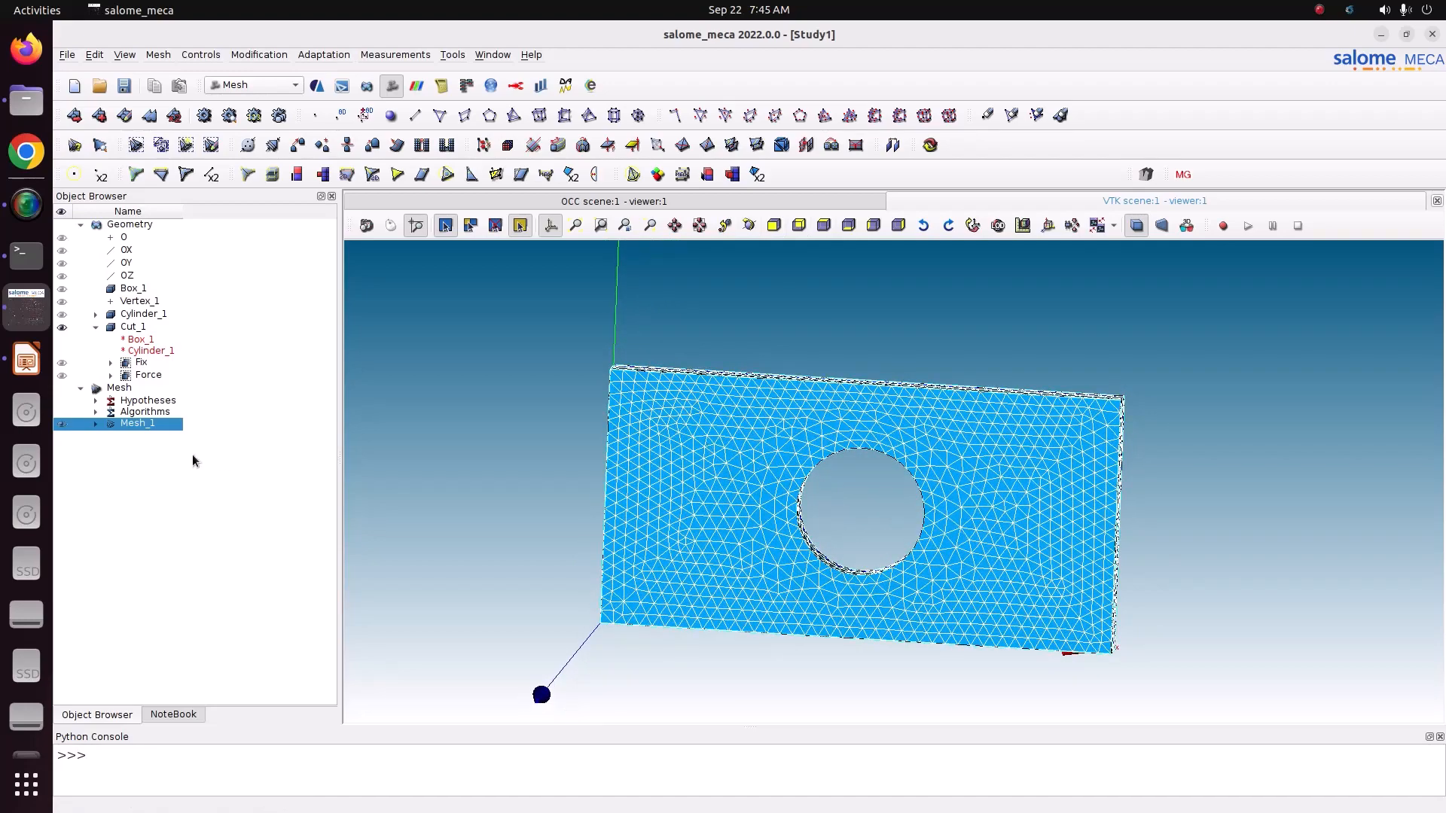
Step: Expand Mesh_1 to check its Fix and Force groups of faces, and save the study
left_click(96, 424)
left_click(111, 470)
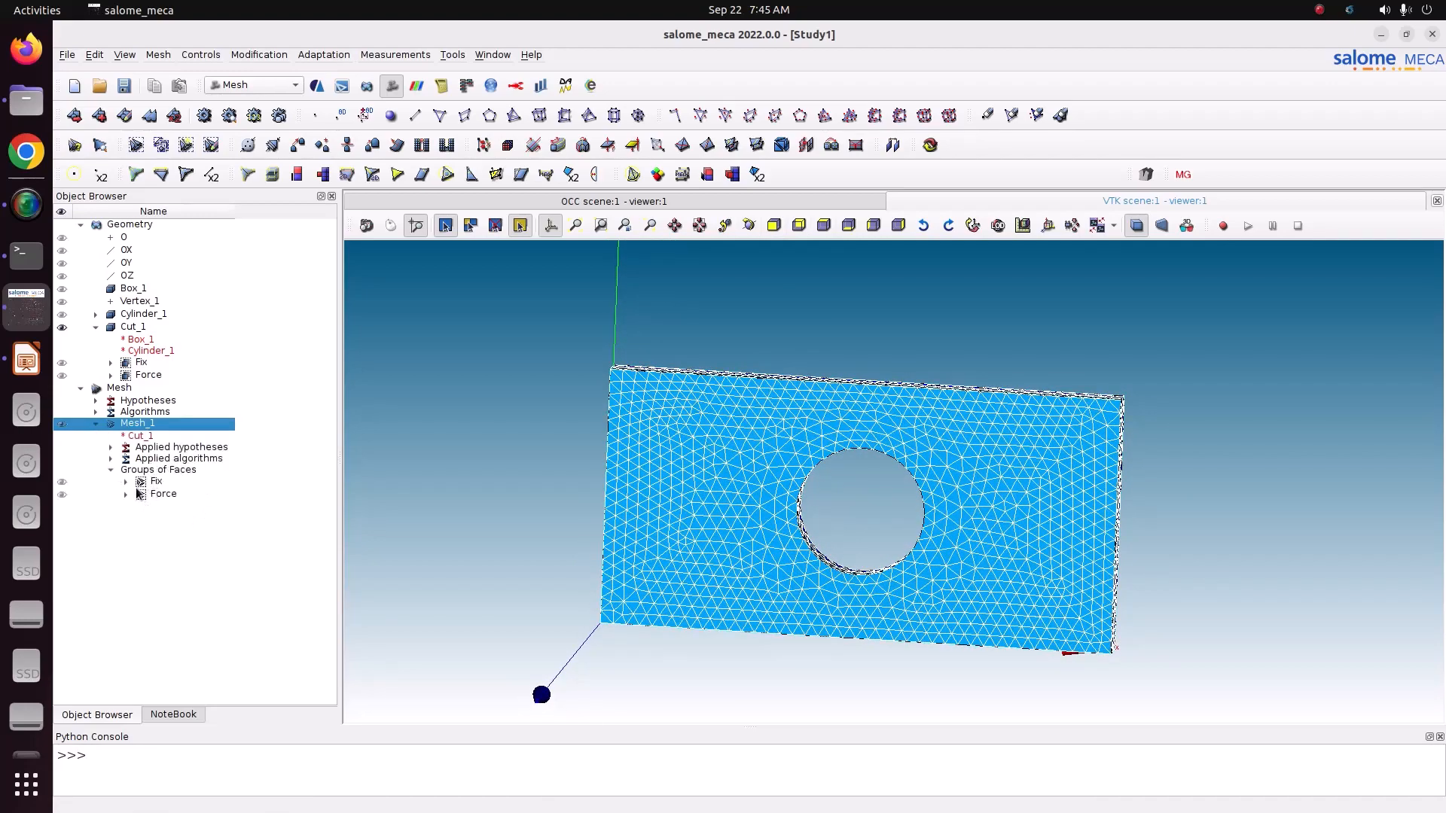
left_click(126, 87)
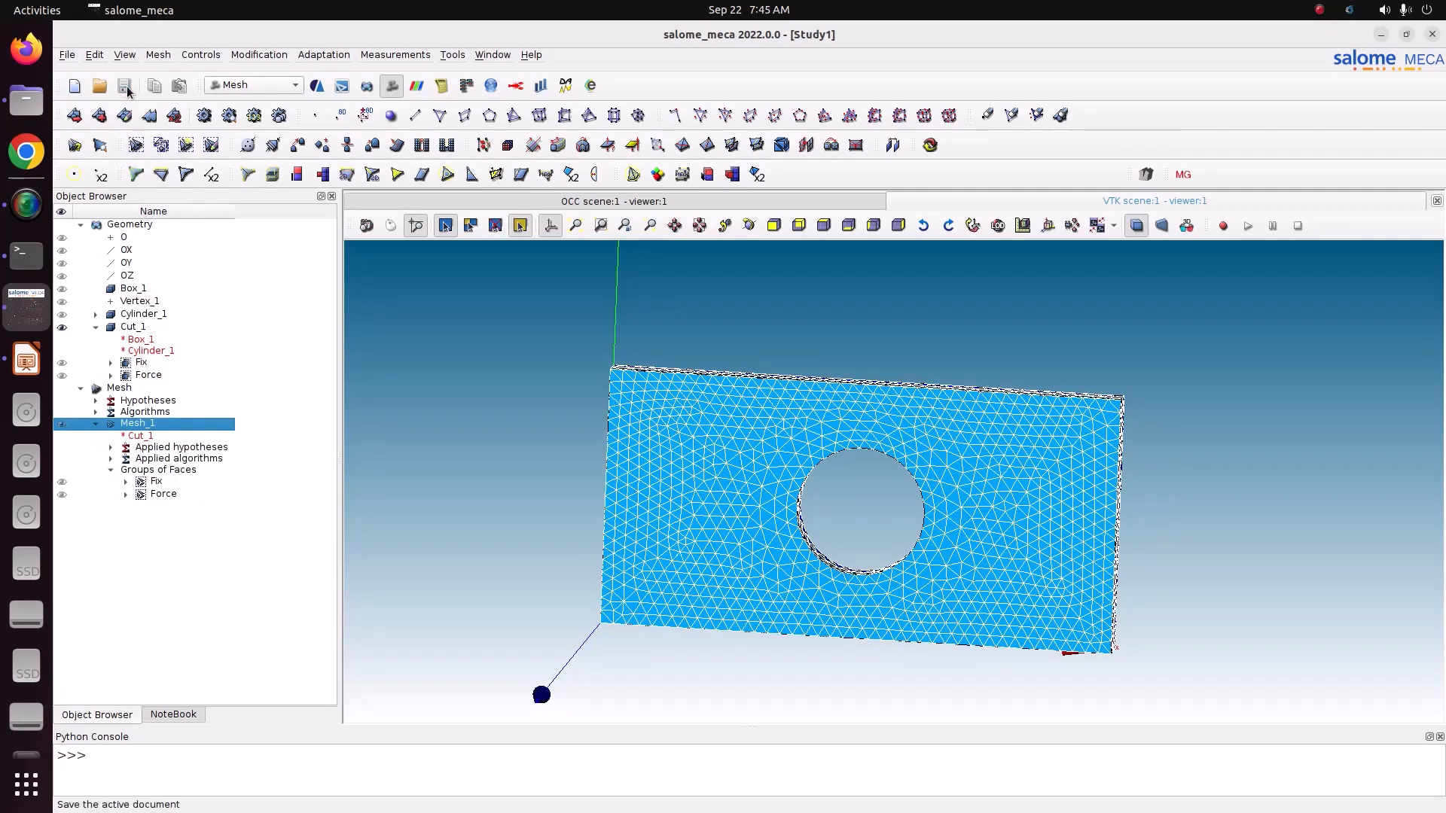
Step: Export Mesh_1 as a MED 4.1 file named Mesh_1
right_click(151, 424)
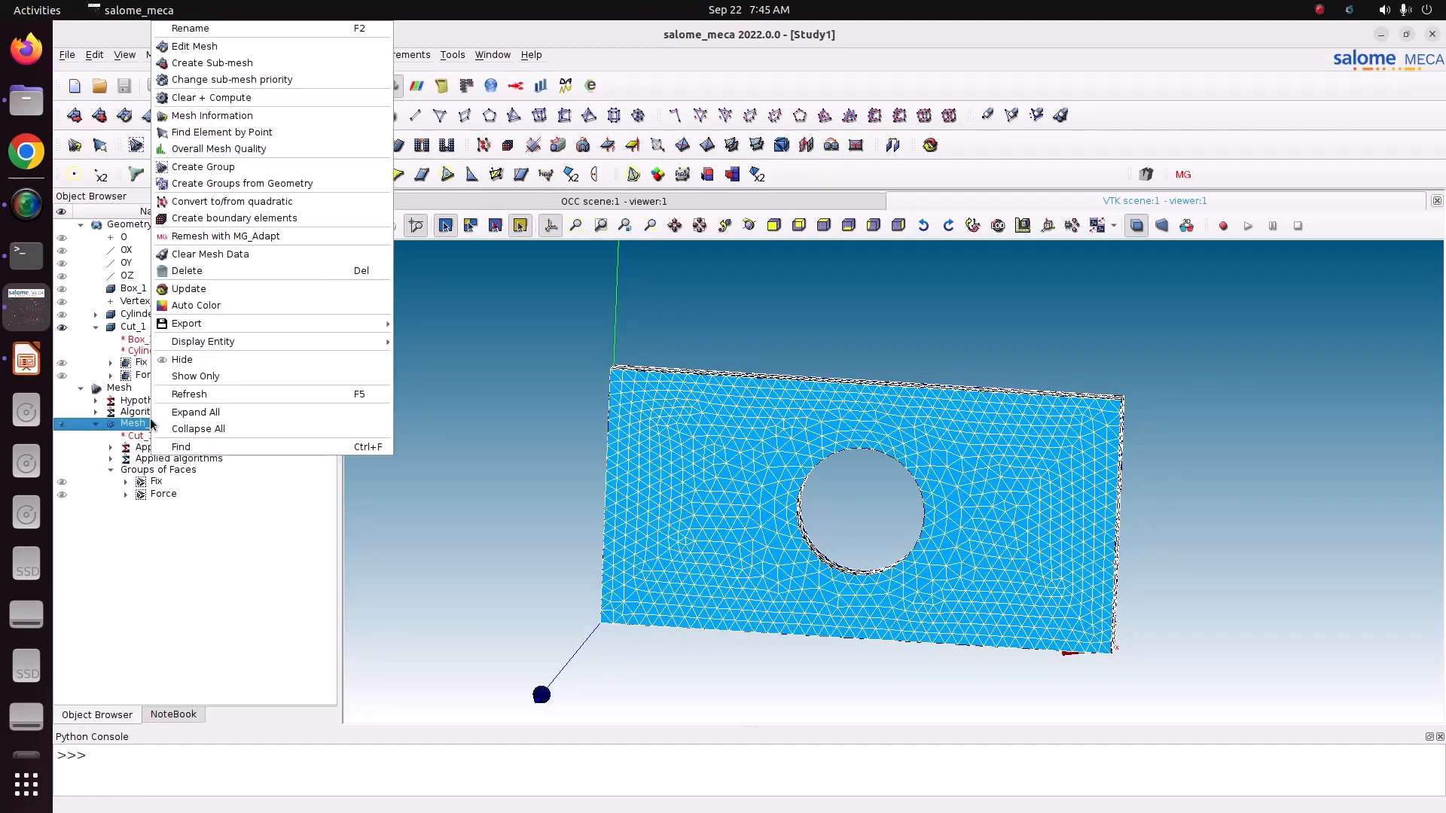
mouse_move(230, 325)
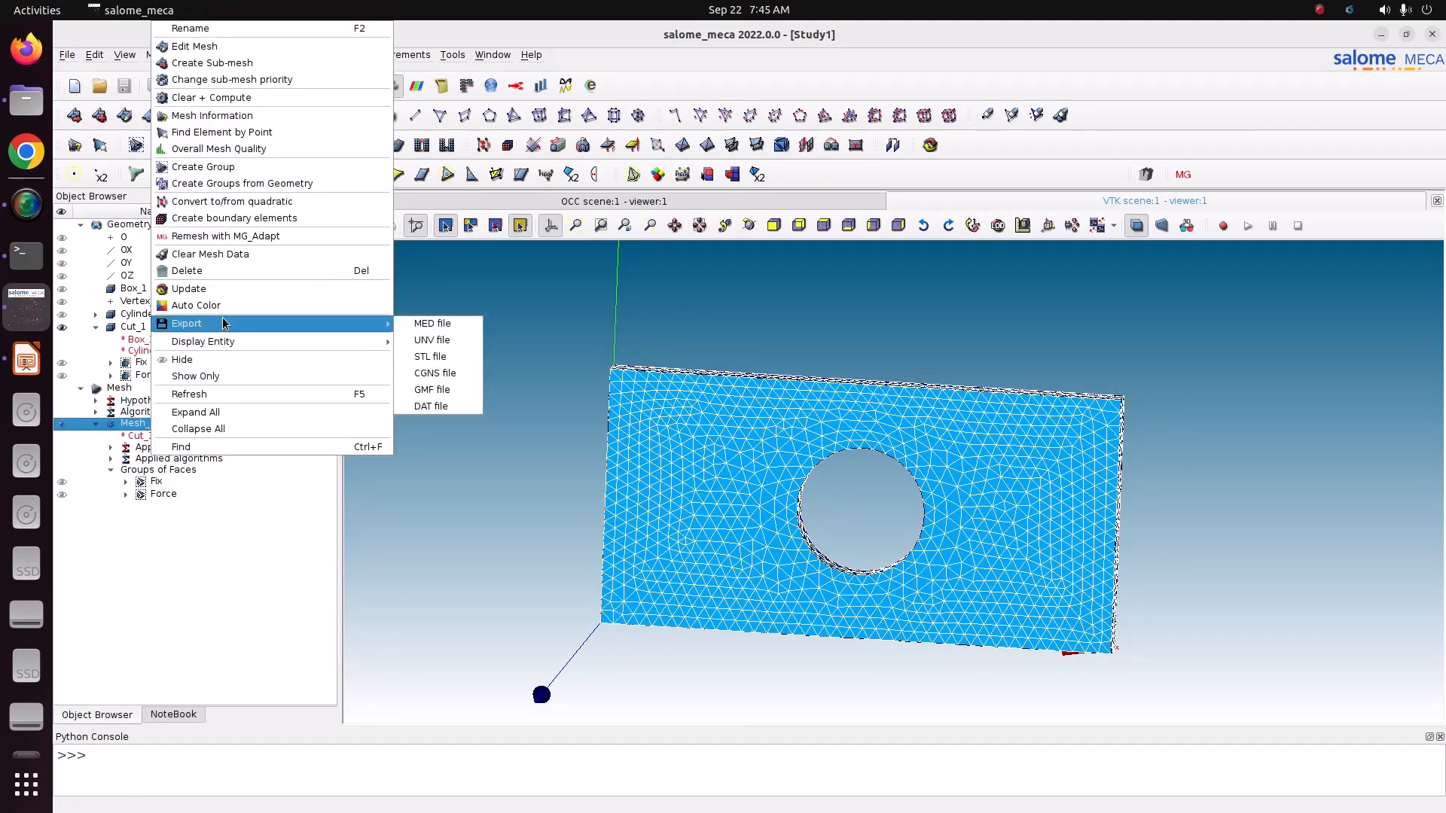
left_click(438, 328)
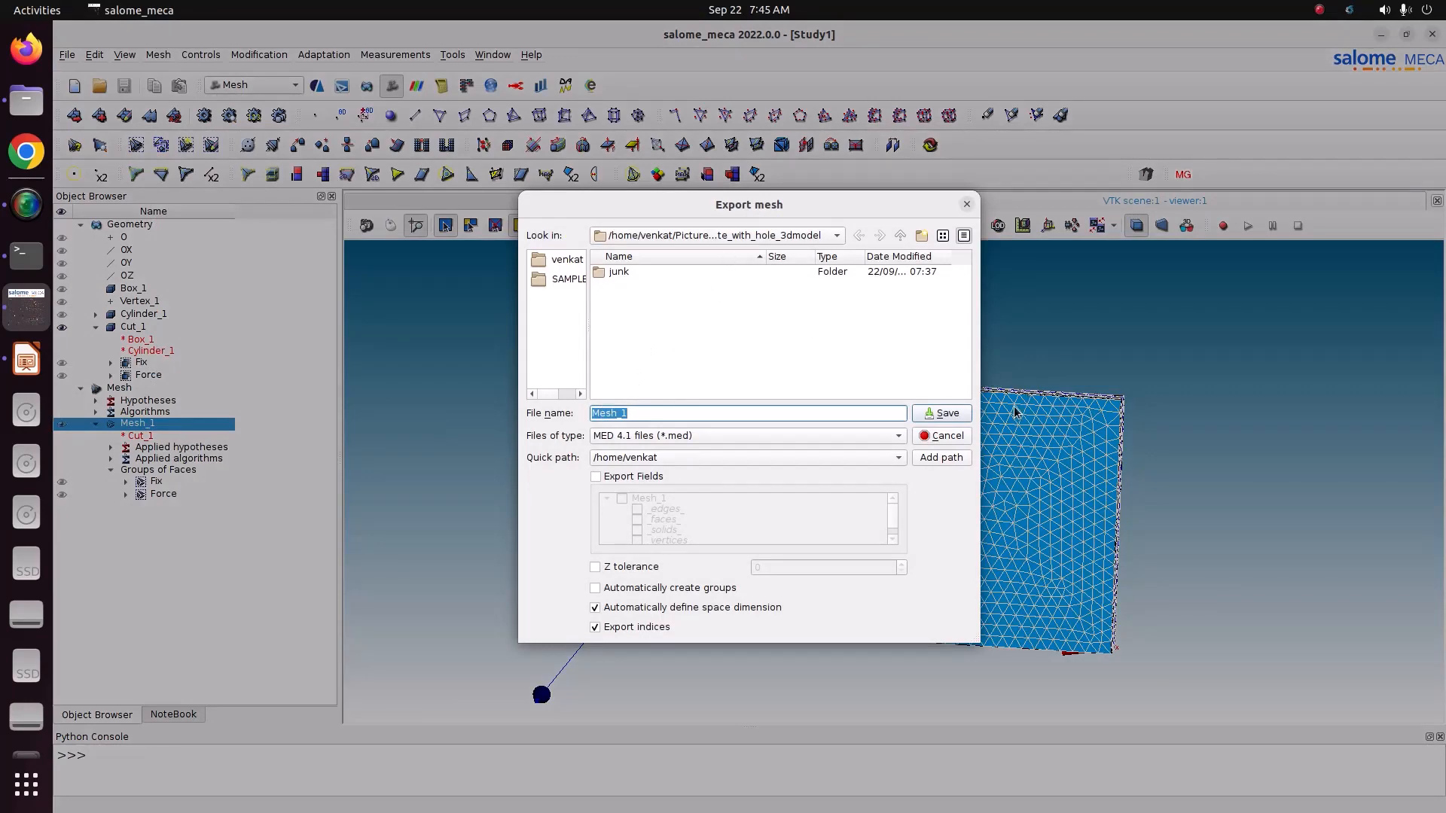
left_click(938, 412)
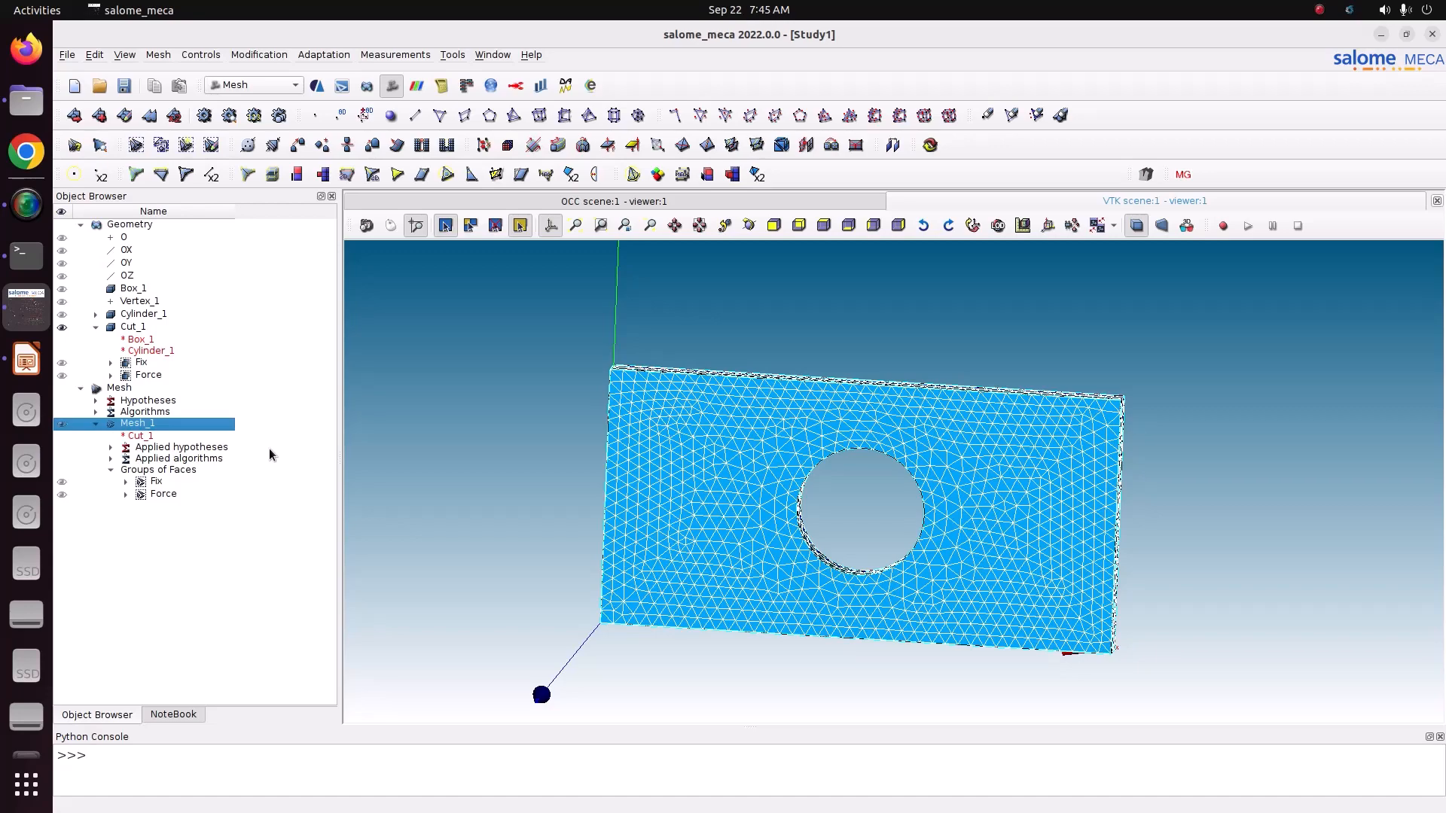
Step: Open the file manager, and switch to Google Chrome to visit the Efficient page at engineering.moonish.biz/efficient/
left_click(26, 100)
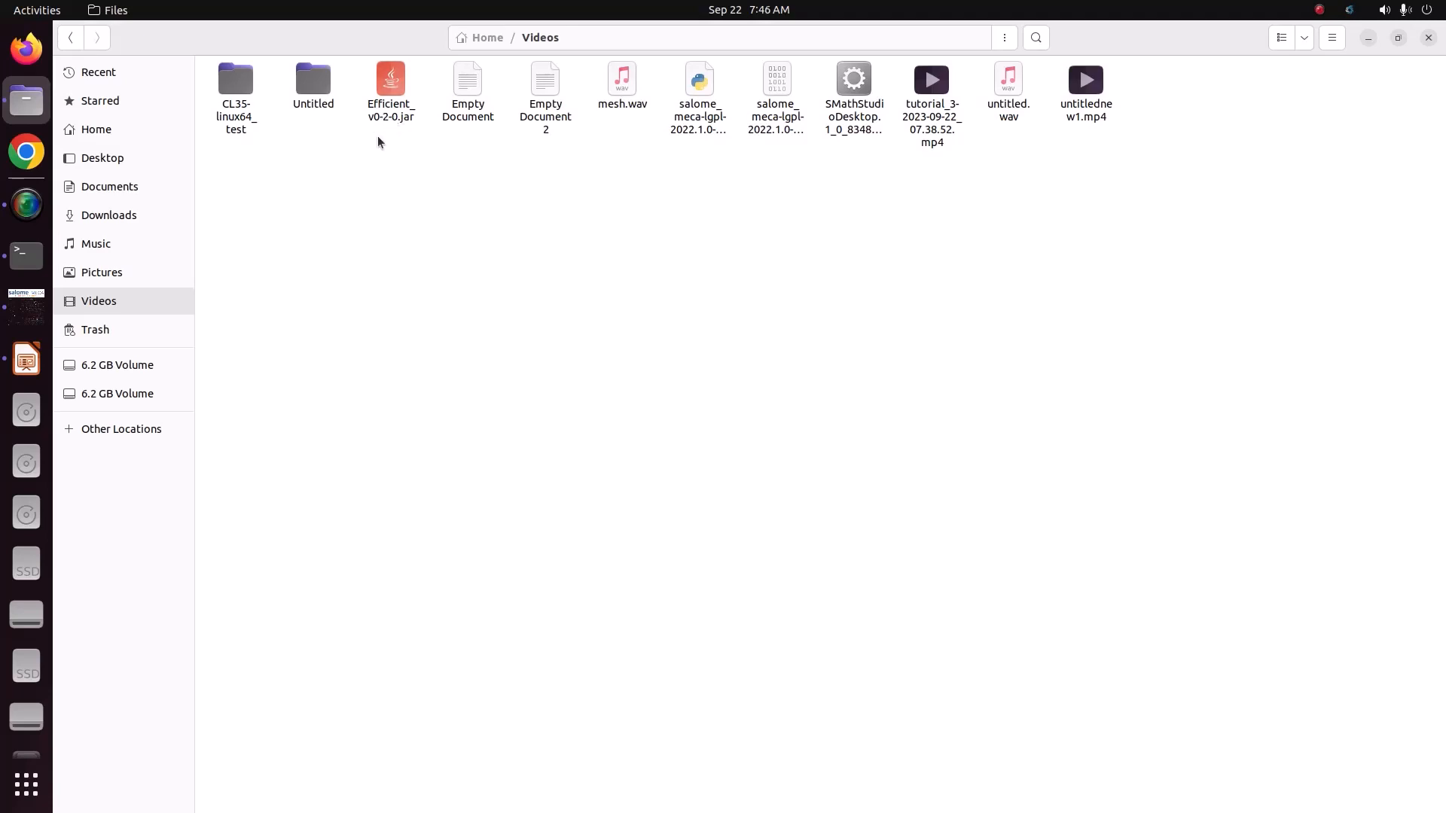
left_click(22, 154)
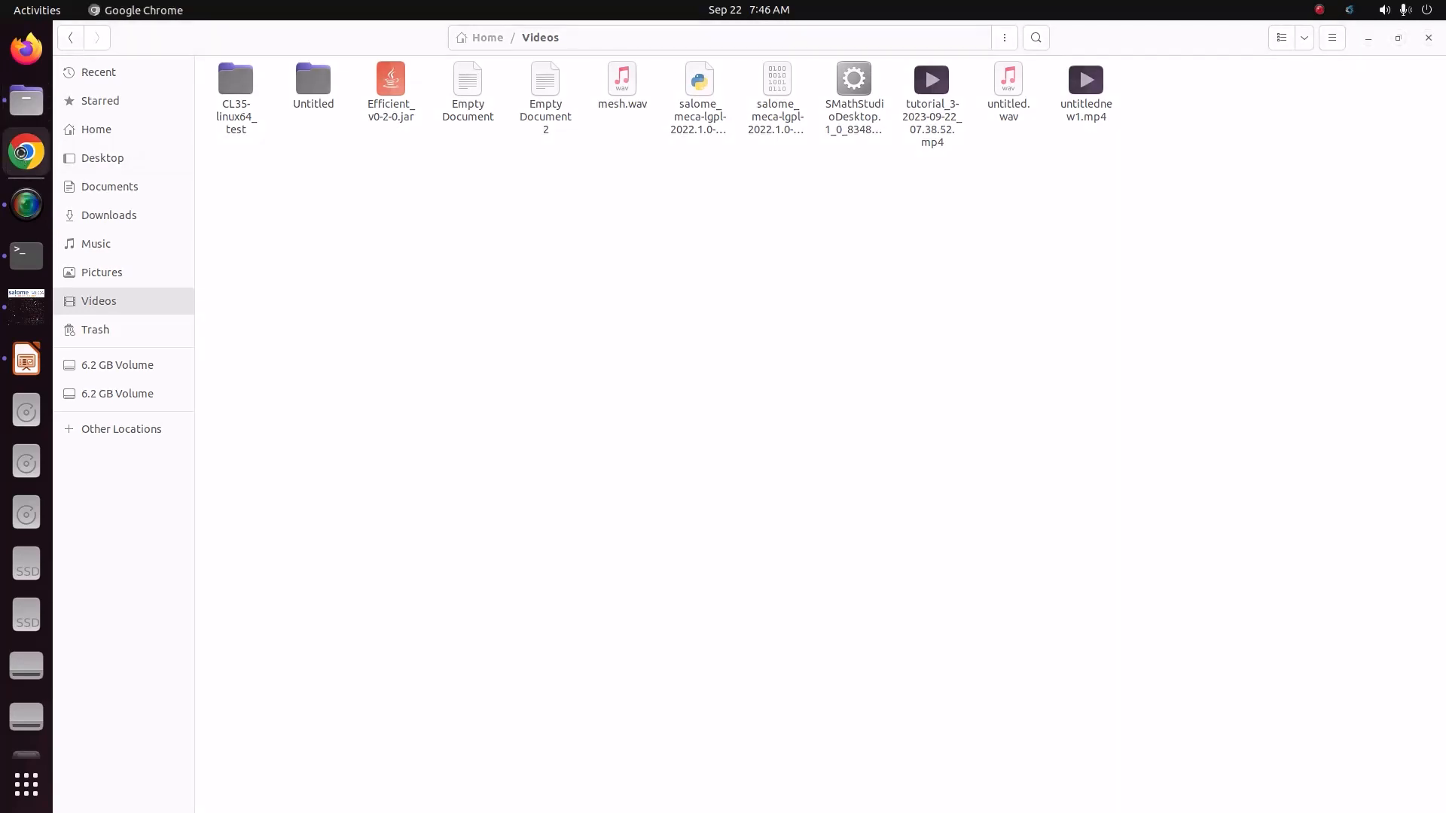
left_click(208, 63)
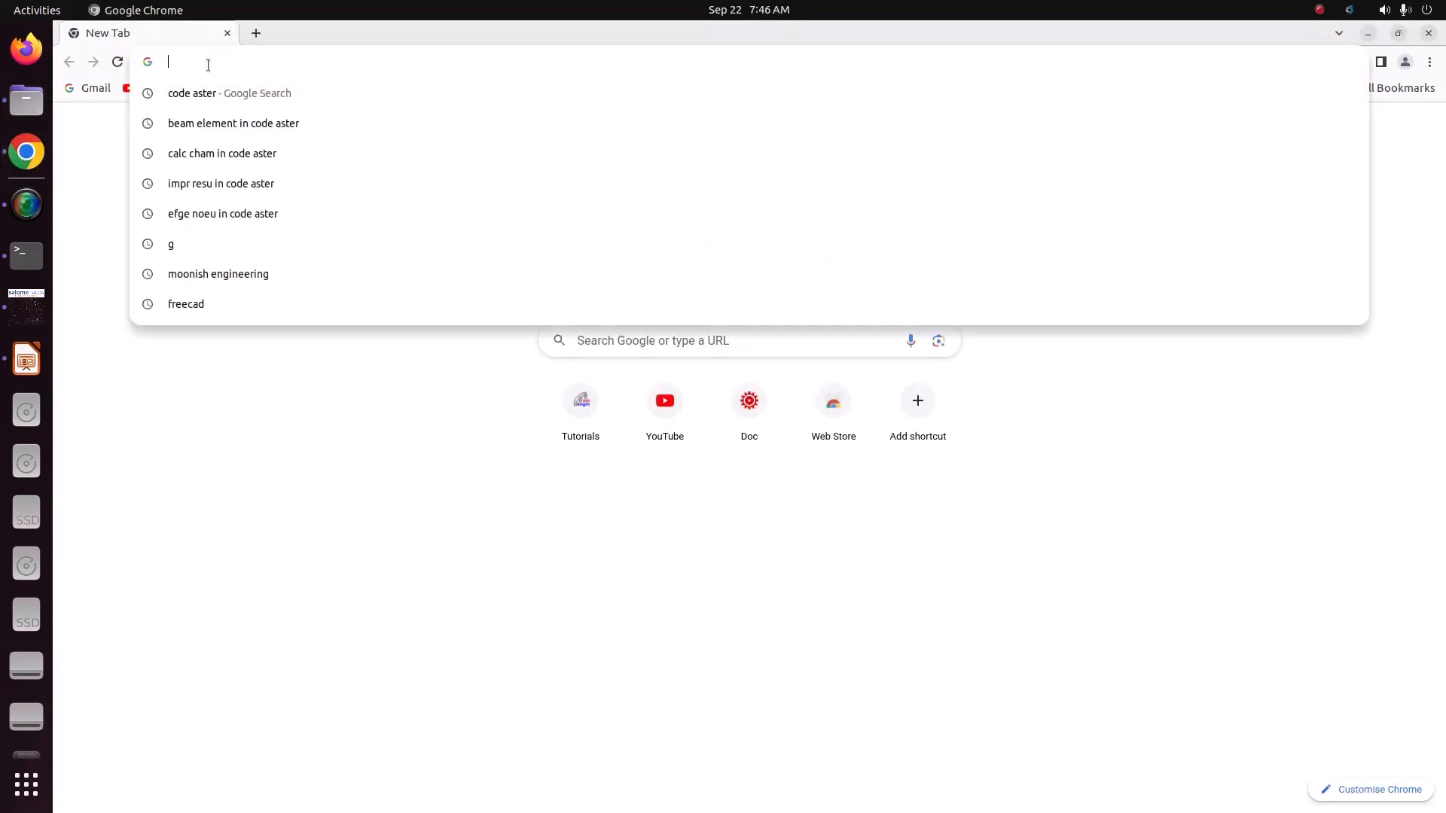
type("mo")
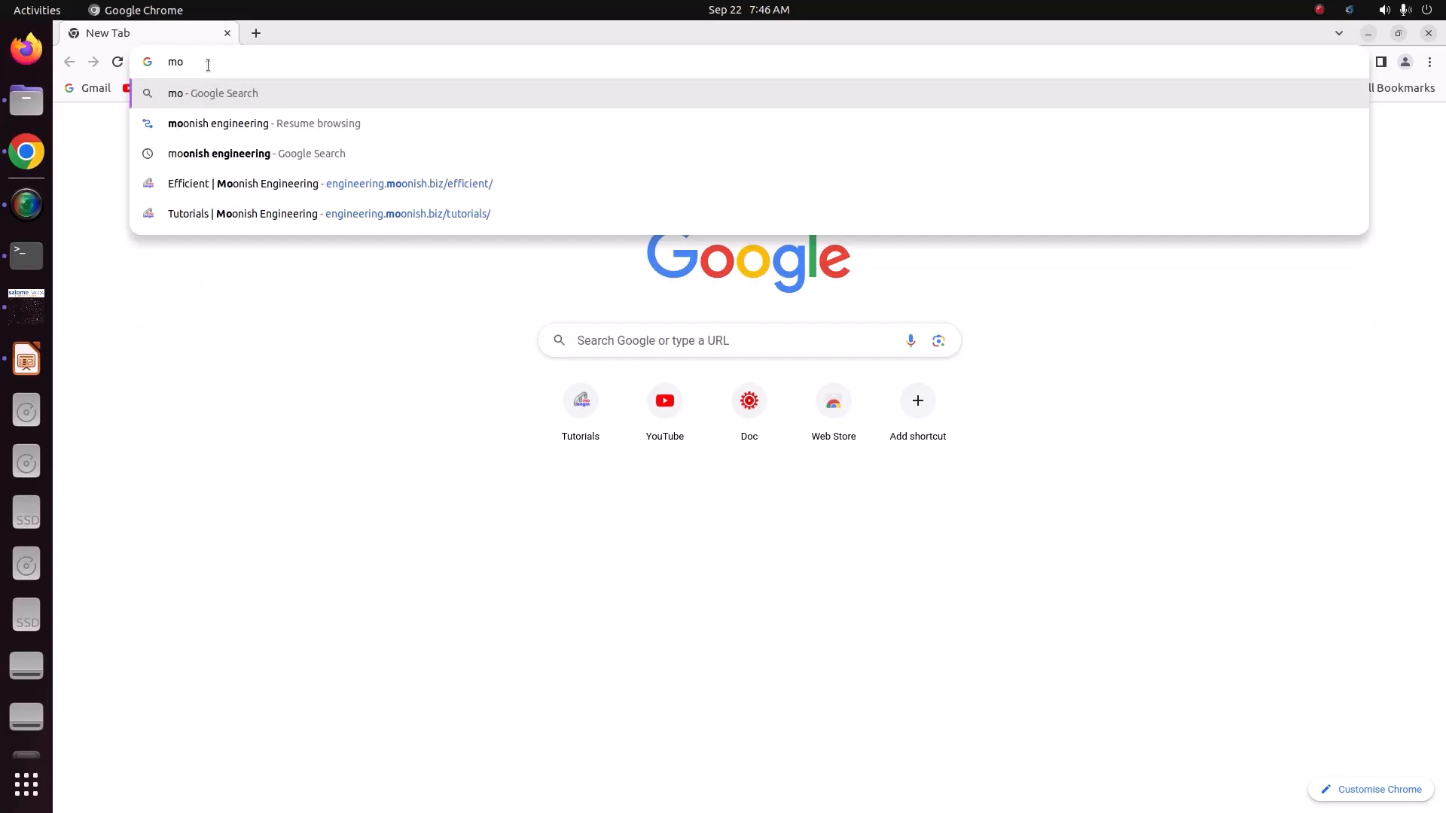
left_click(291, 190)
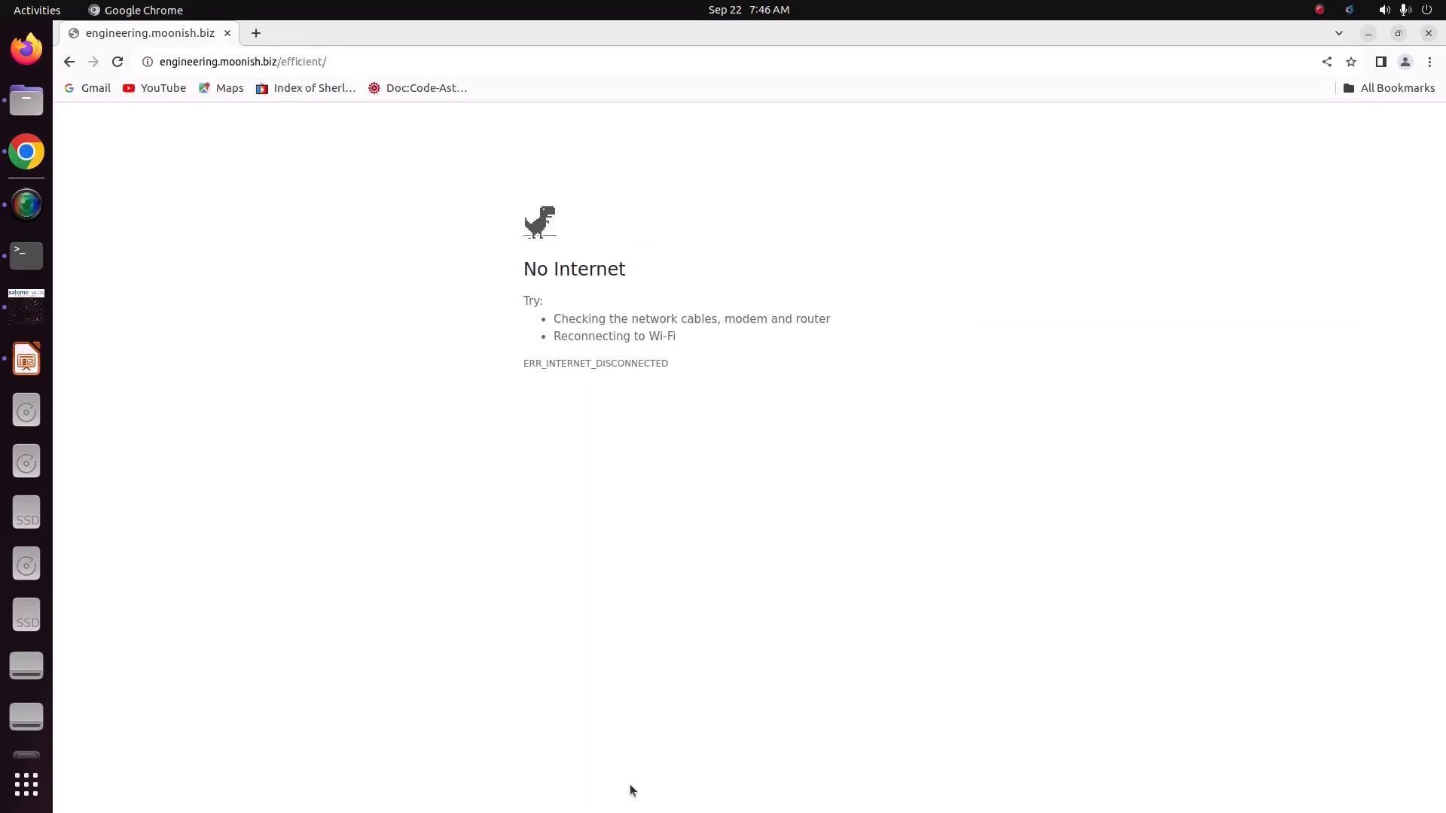
Step: Restart the computer's Wi-Fi by turning it off and back on
left_click(1387, 9)
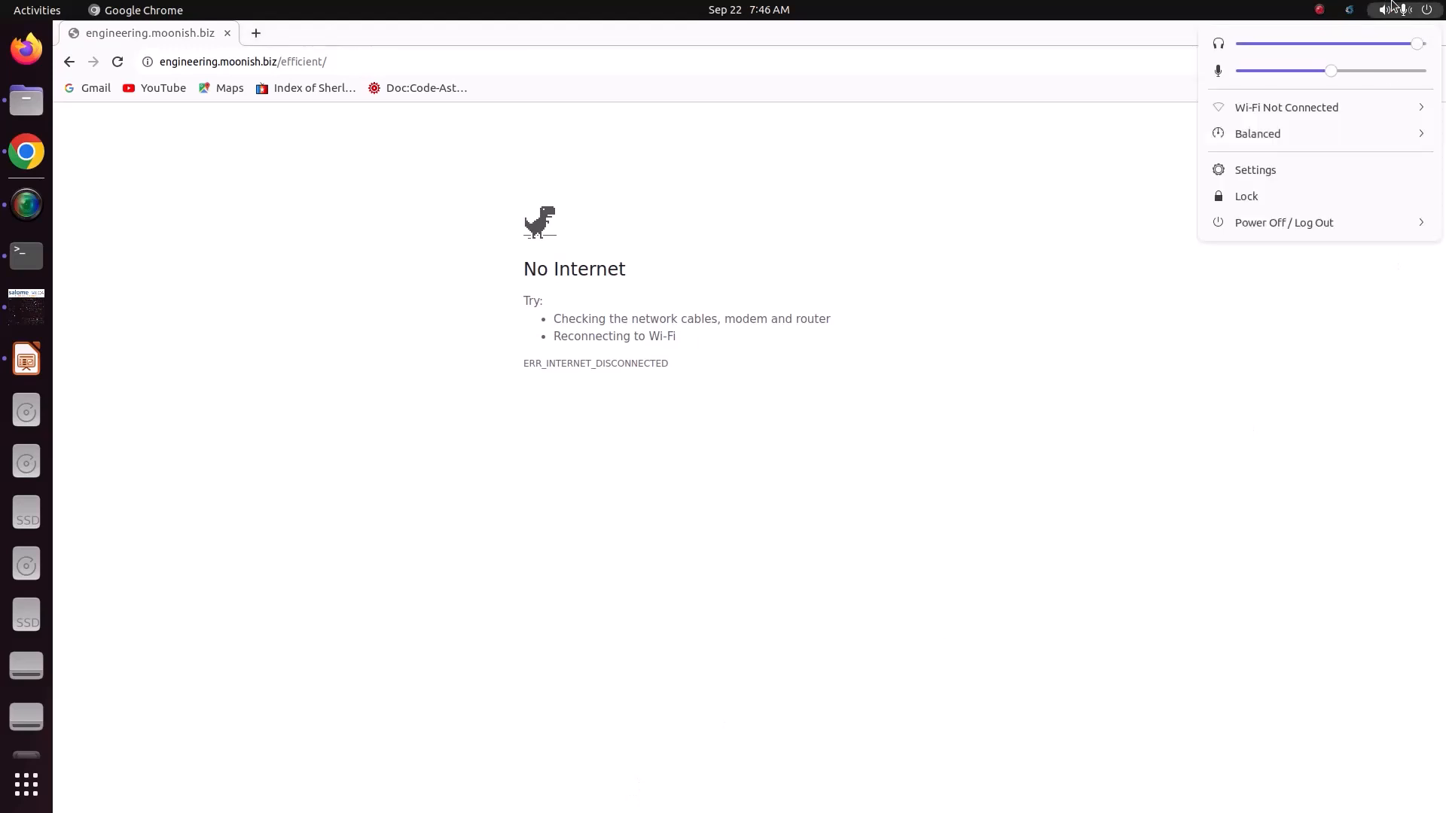
left_click(1327, 107)
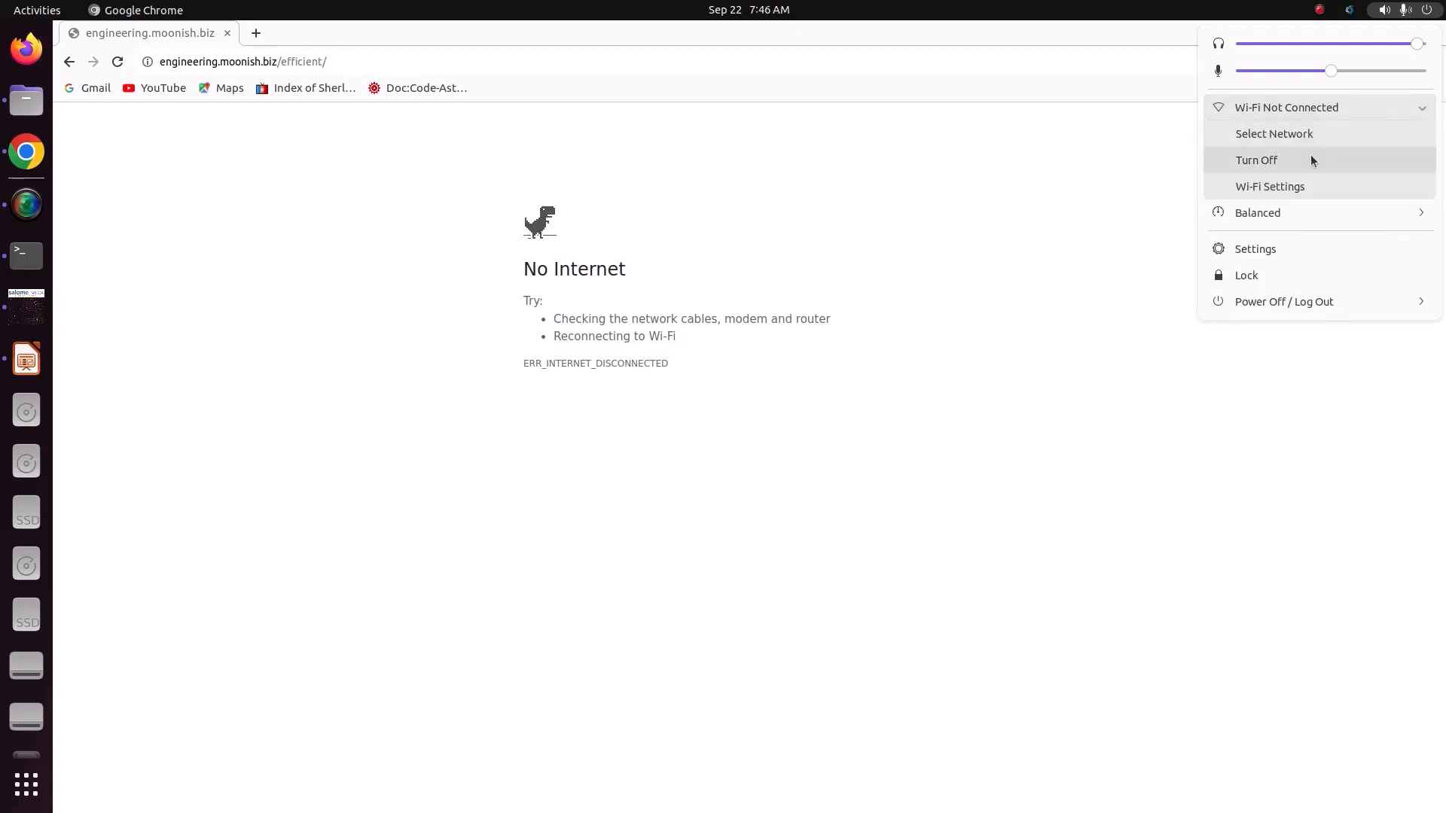
left_click(1310, 155)
left_click(1404, 9)
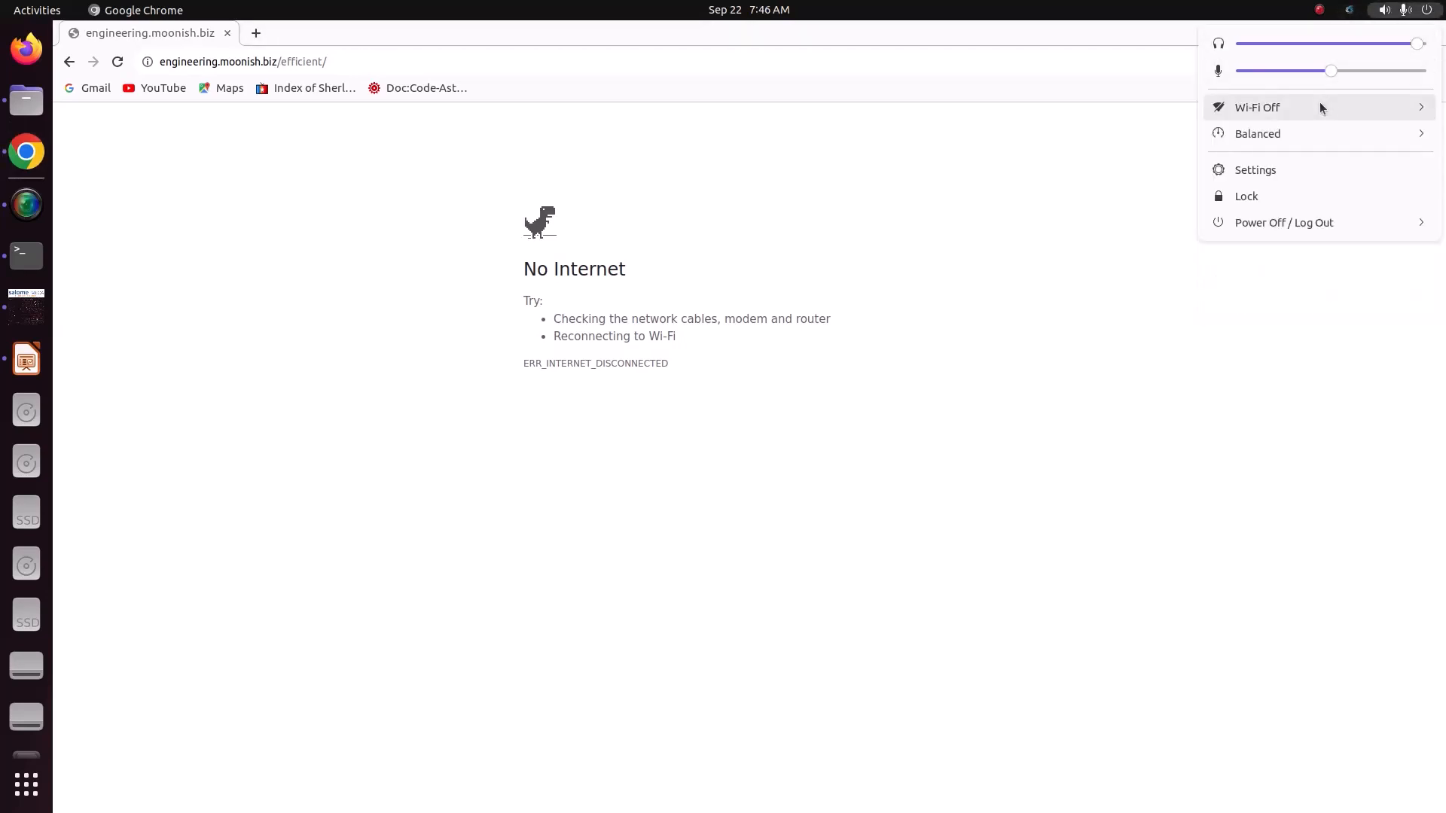
left_click(1319, 107)
left_click(1294, 160)
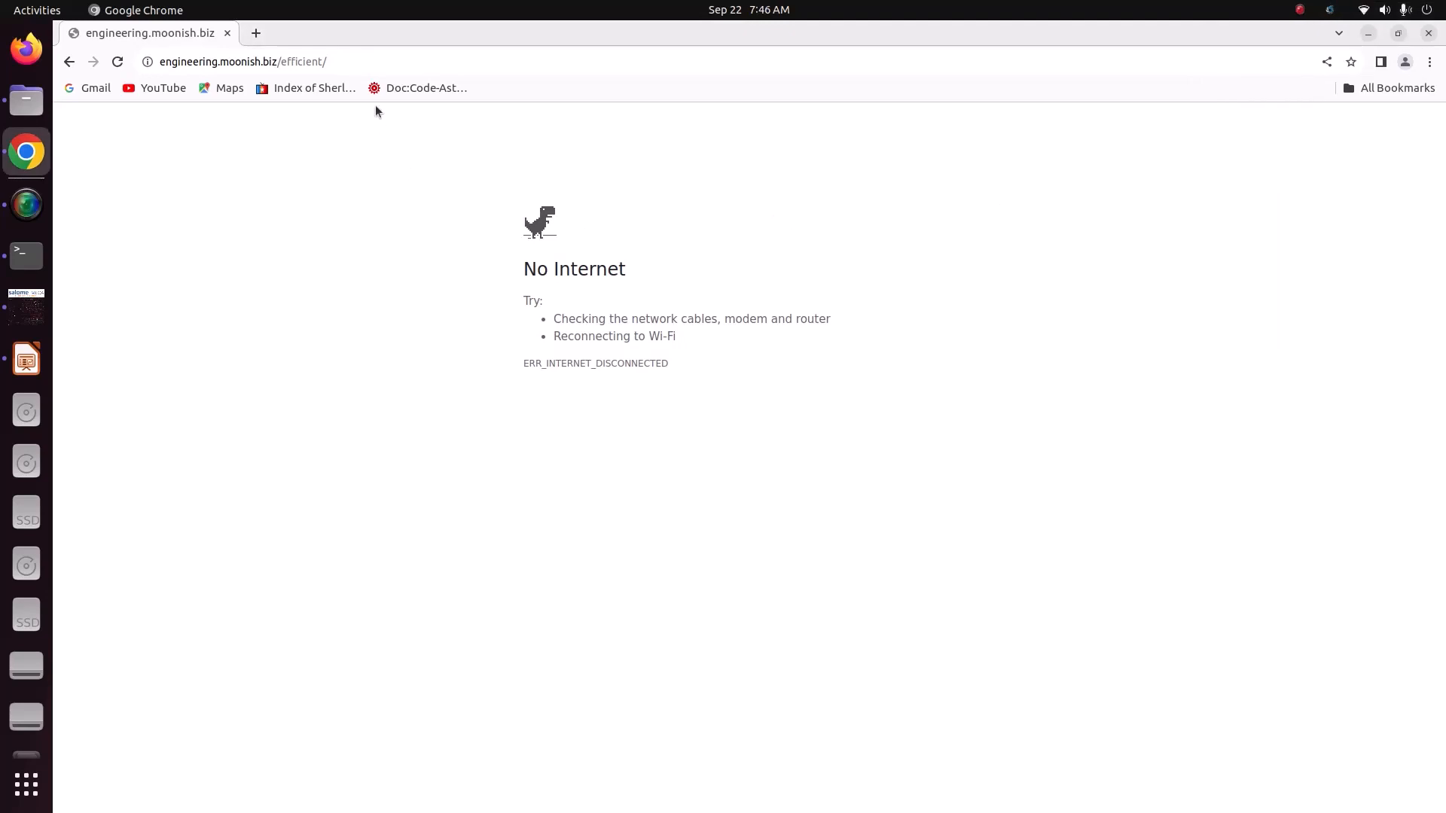
Step: Reload the Efficient page on the Moonish Engineering site and look through its tutorials and version downloads
left_click(371, 61)
key("Return")
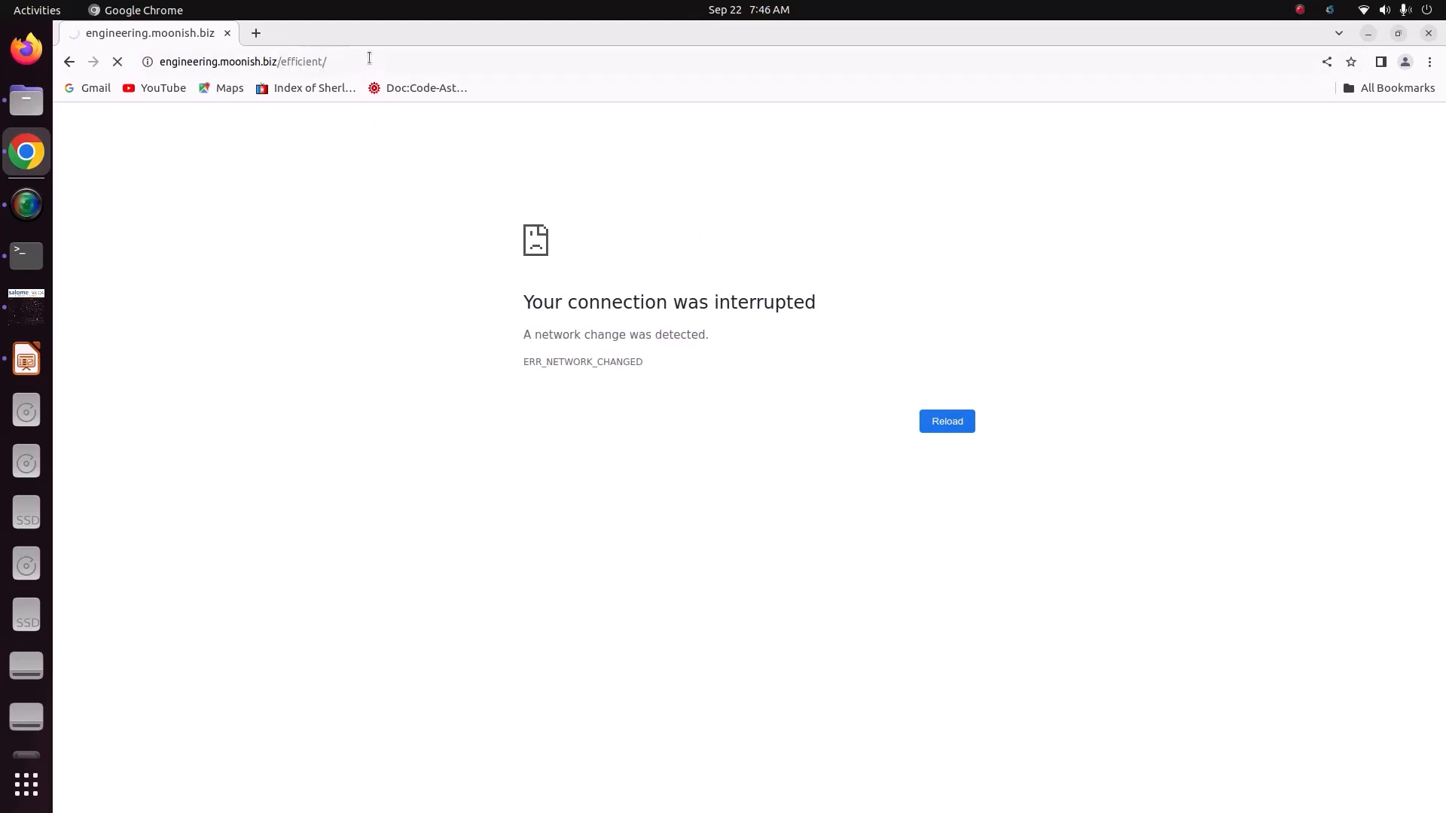
mouse_move(1136, 157)
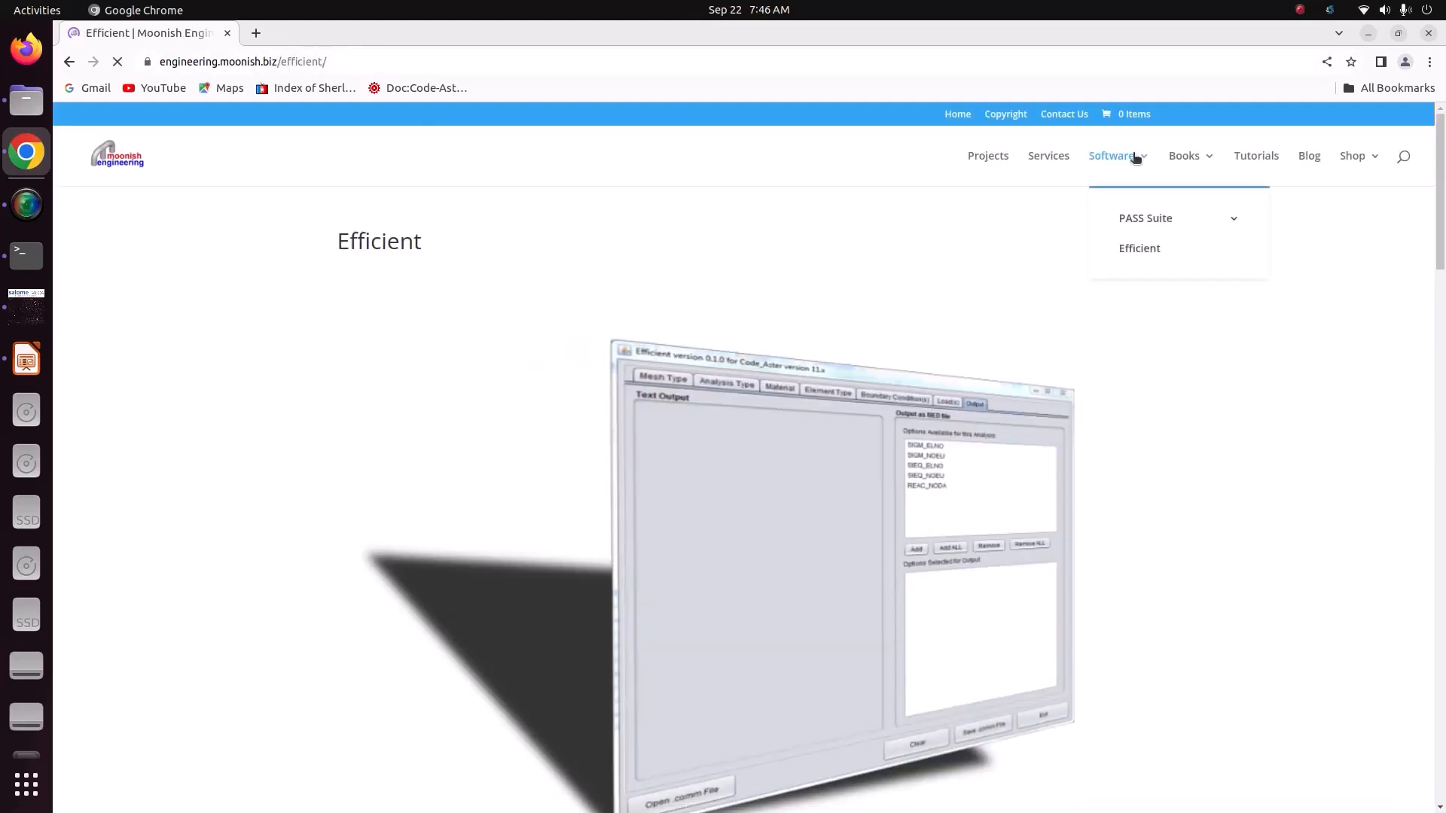
left_click(1139, 249)
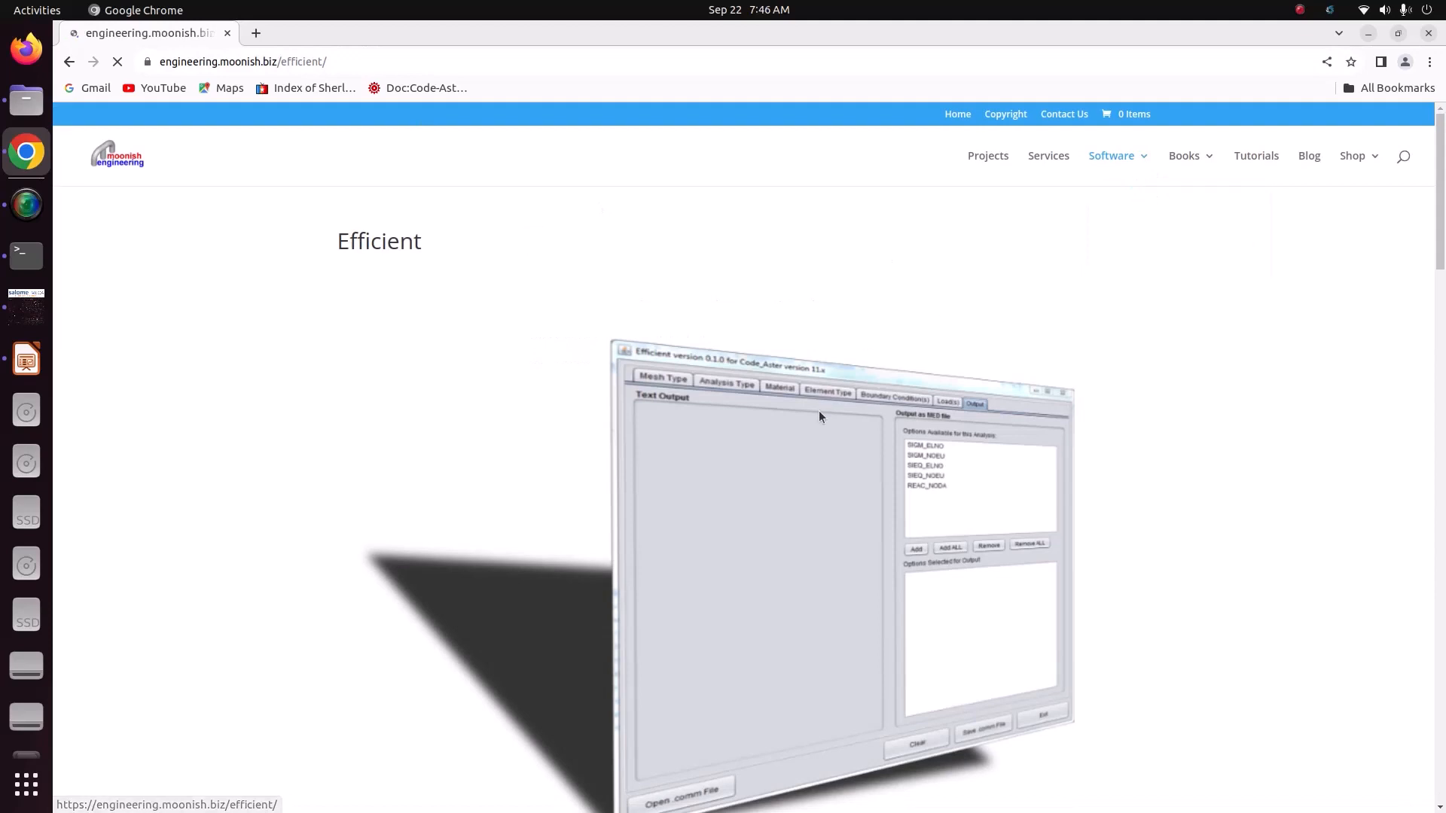
scroll(819, 413, "down", 9)
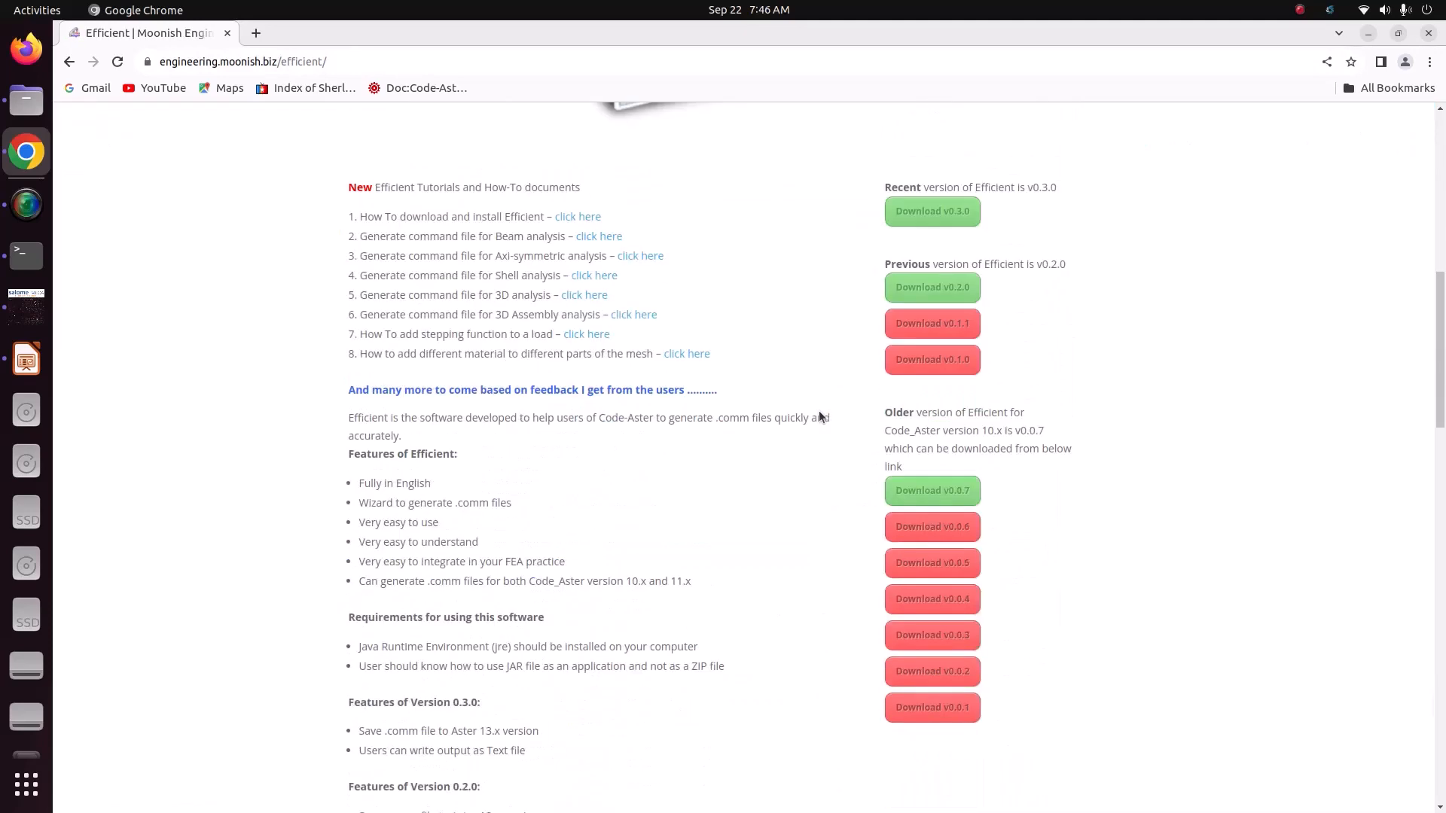
scroll(819, 412, "up", 1)
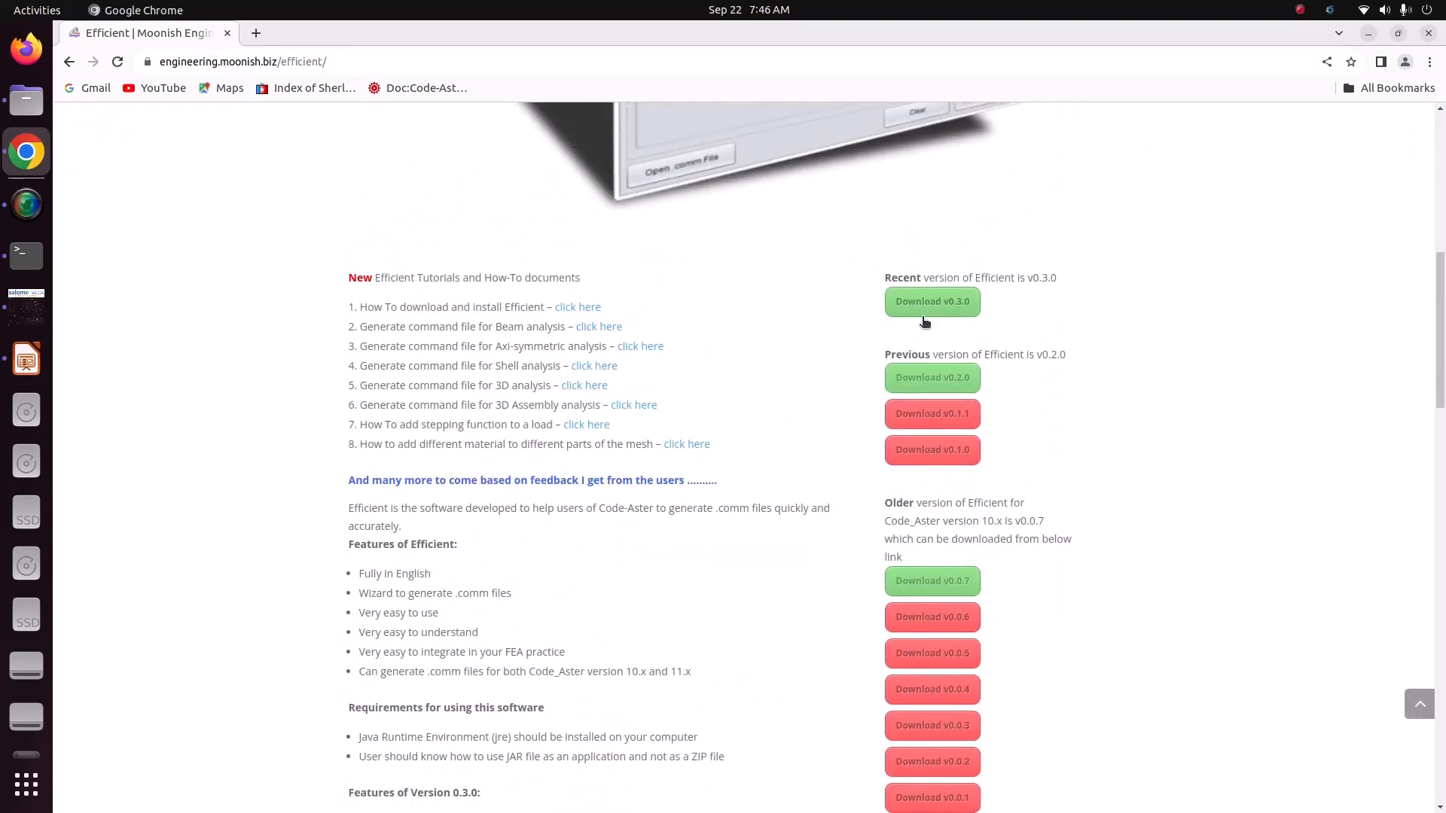
Step: Return to the file manager and check the execute permission of Efficient_v0-2-0.jar in the Videos folder
left_click(1367, 36)
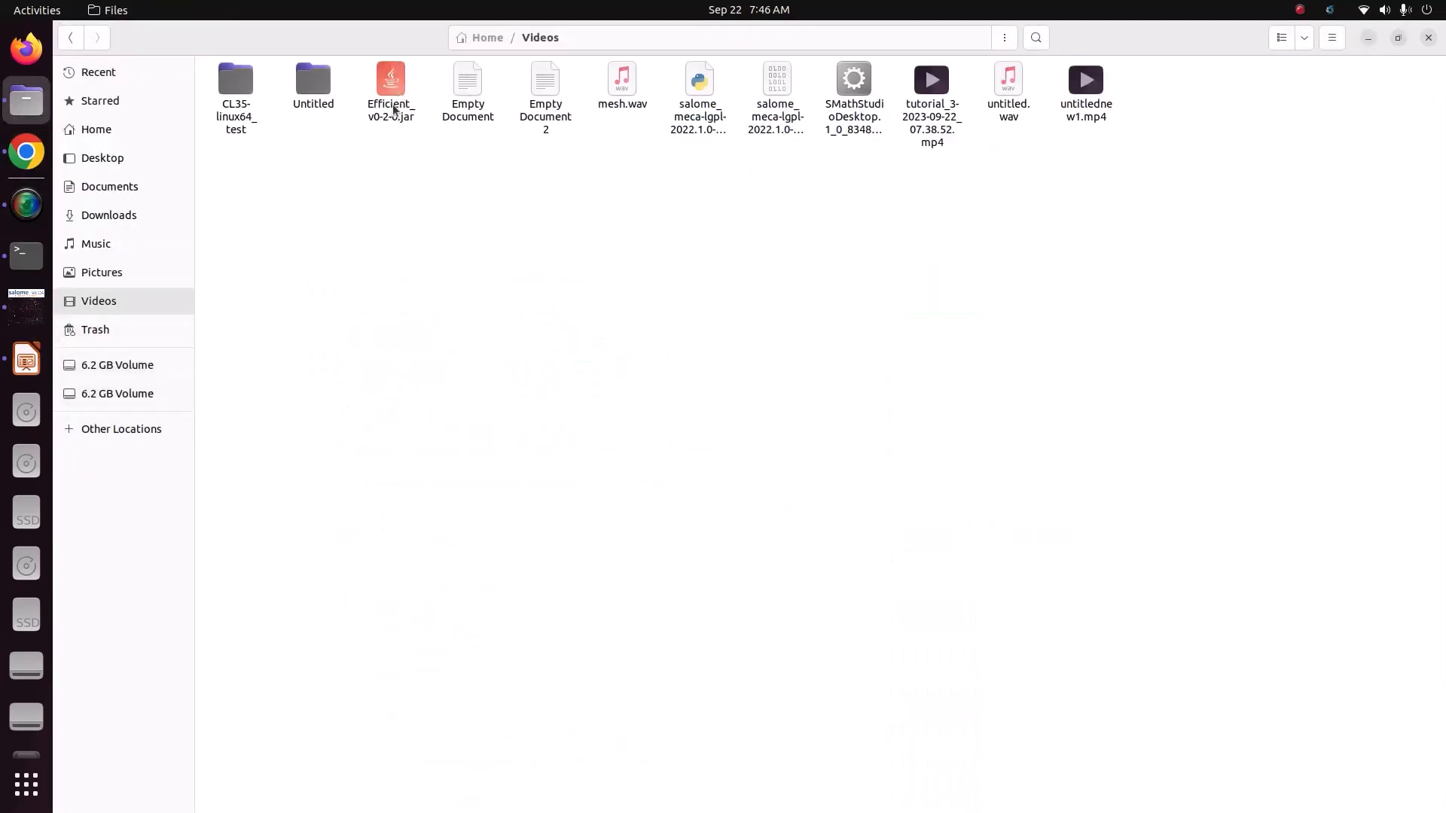
left_click(393, 110)
right_click(393, 109)
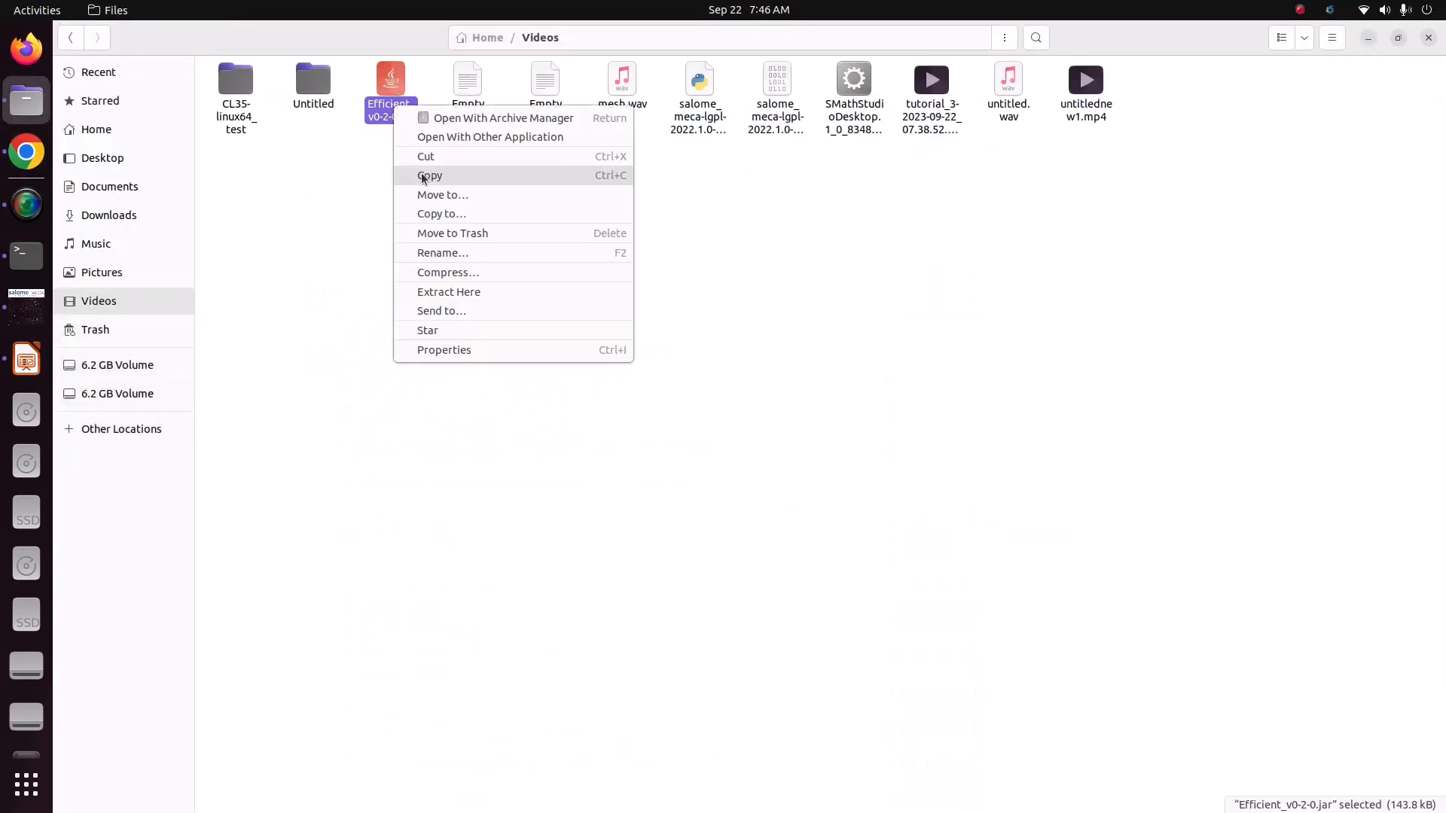
left_click(444, 349)
left_click(707, 276)
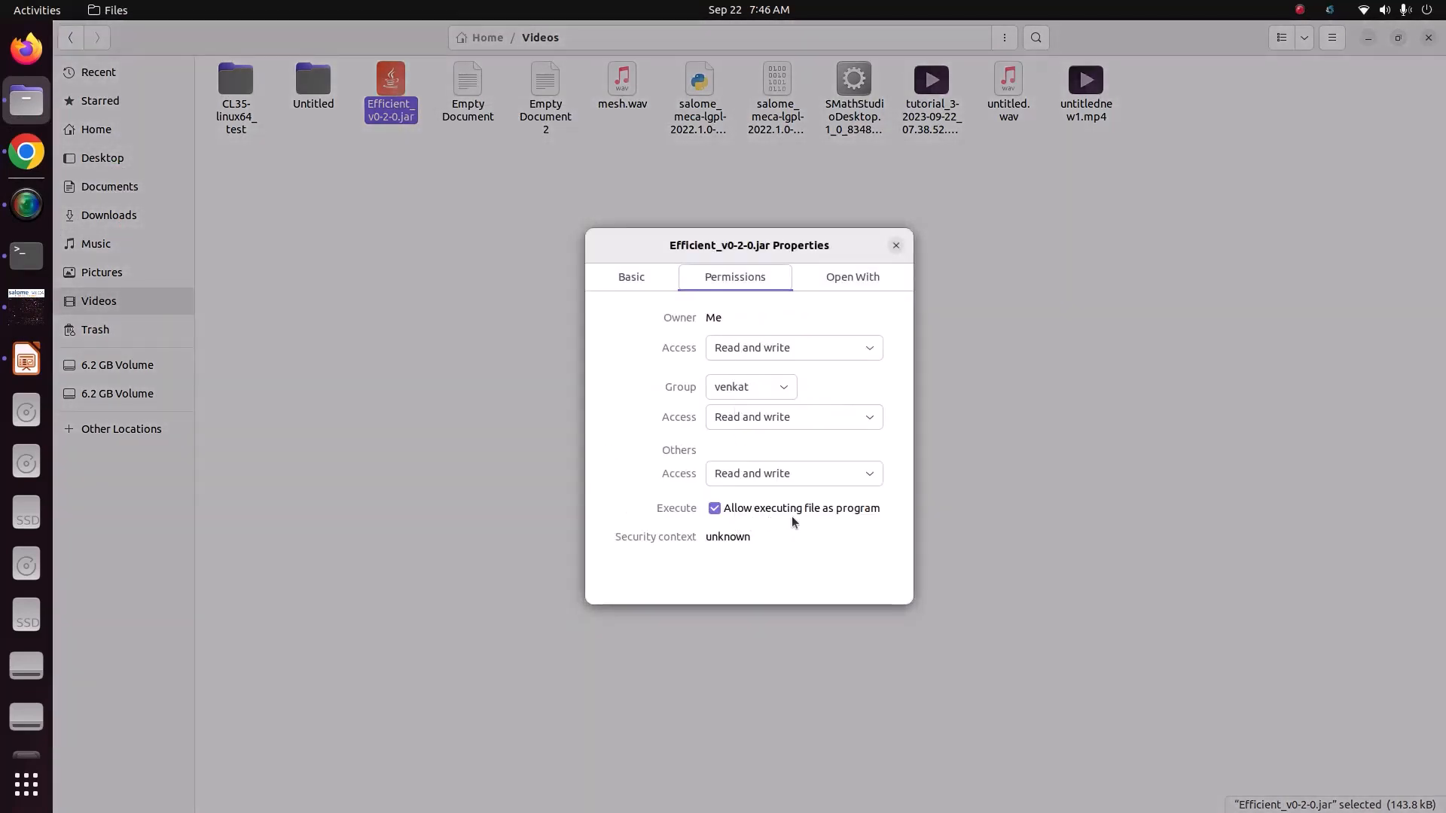
left_click(896, 246)
Step: Launch Efficient_v0-2-0.jar with OpenJDK Java 8 Runtime
right_click(401, 114)
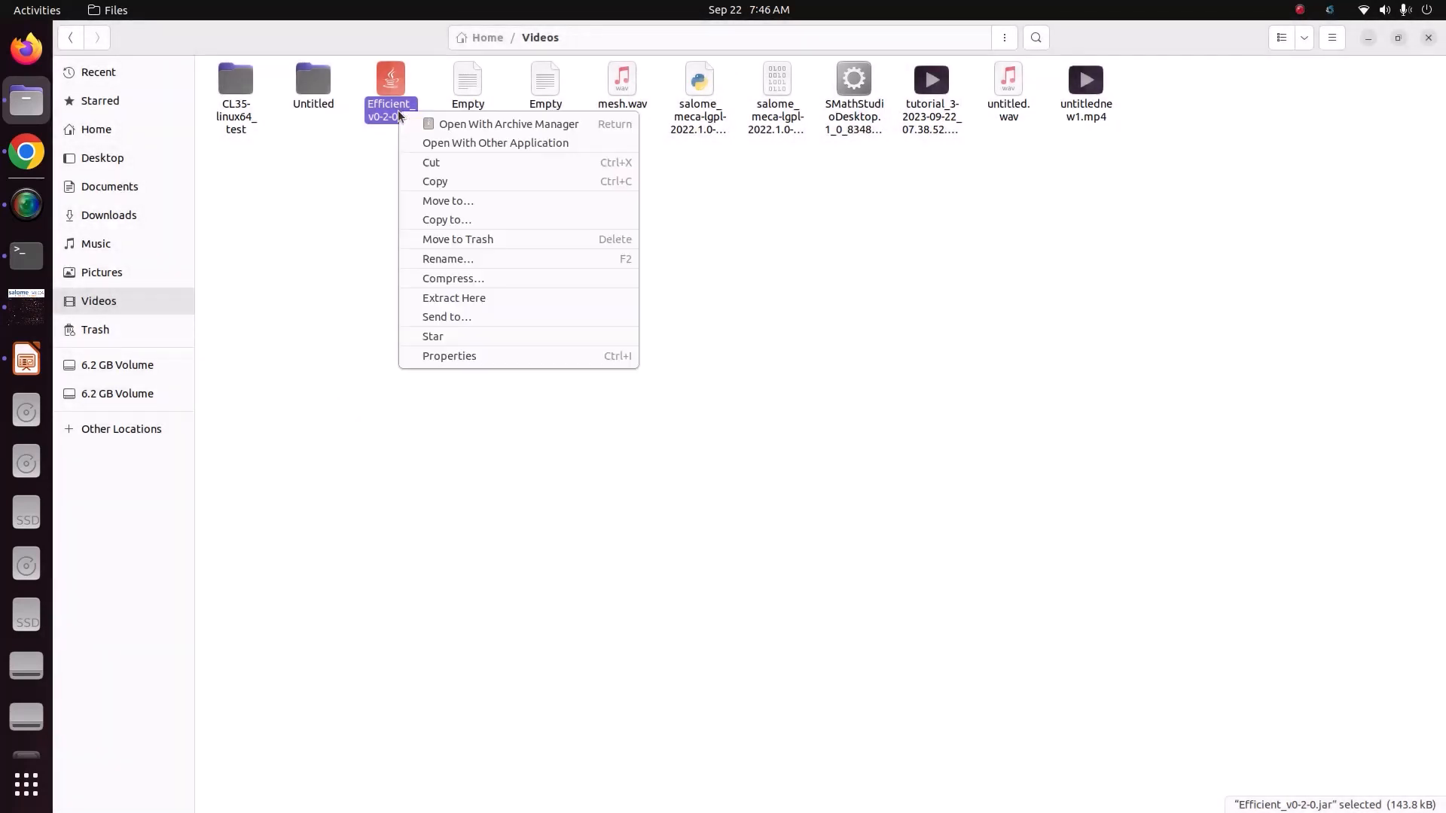
left_click(443, 142)
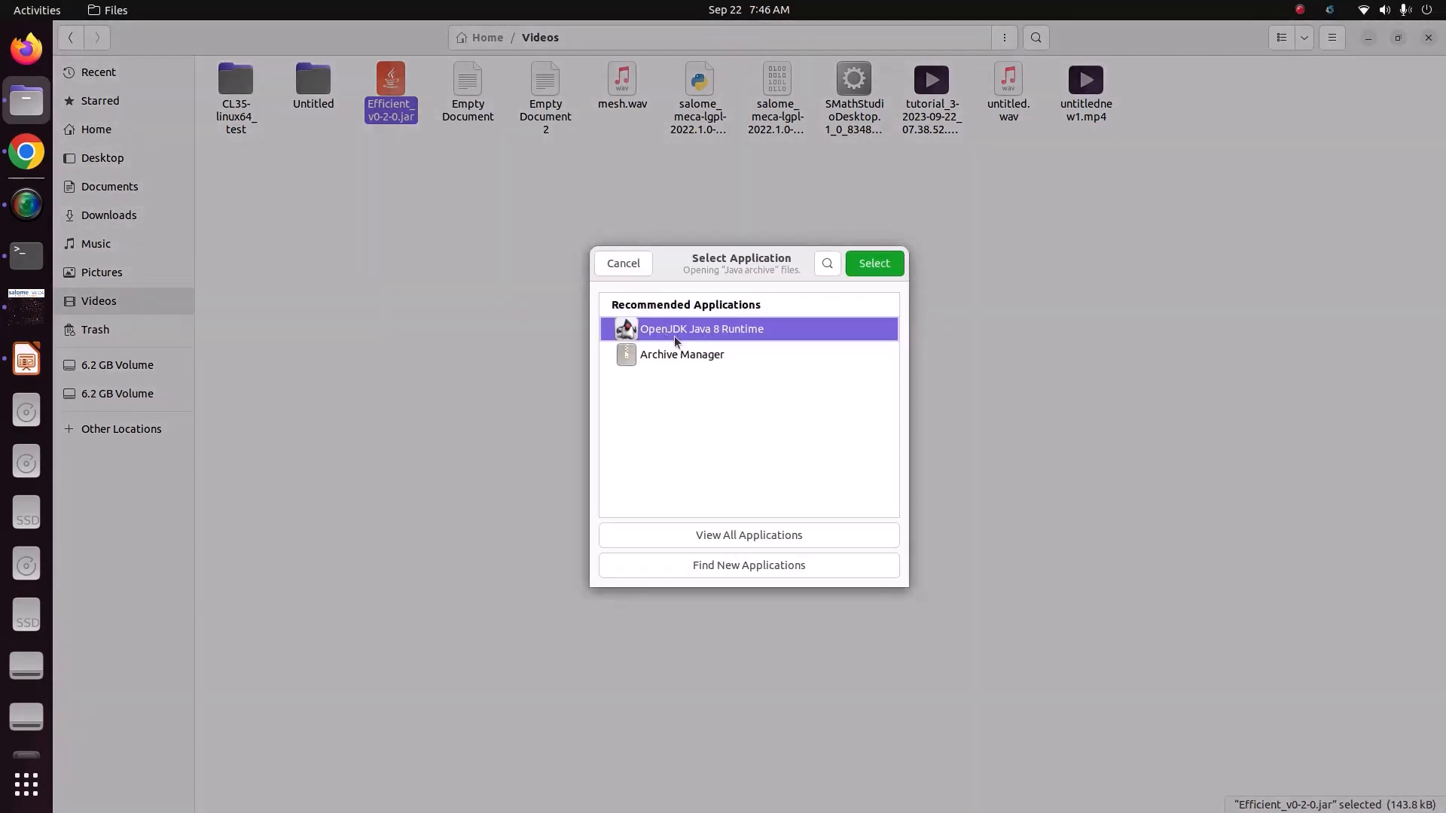
left_click(874, 264)
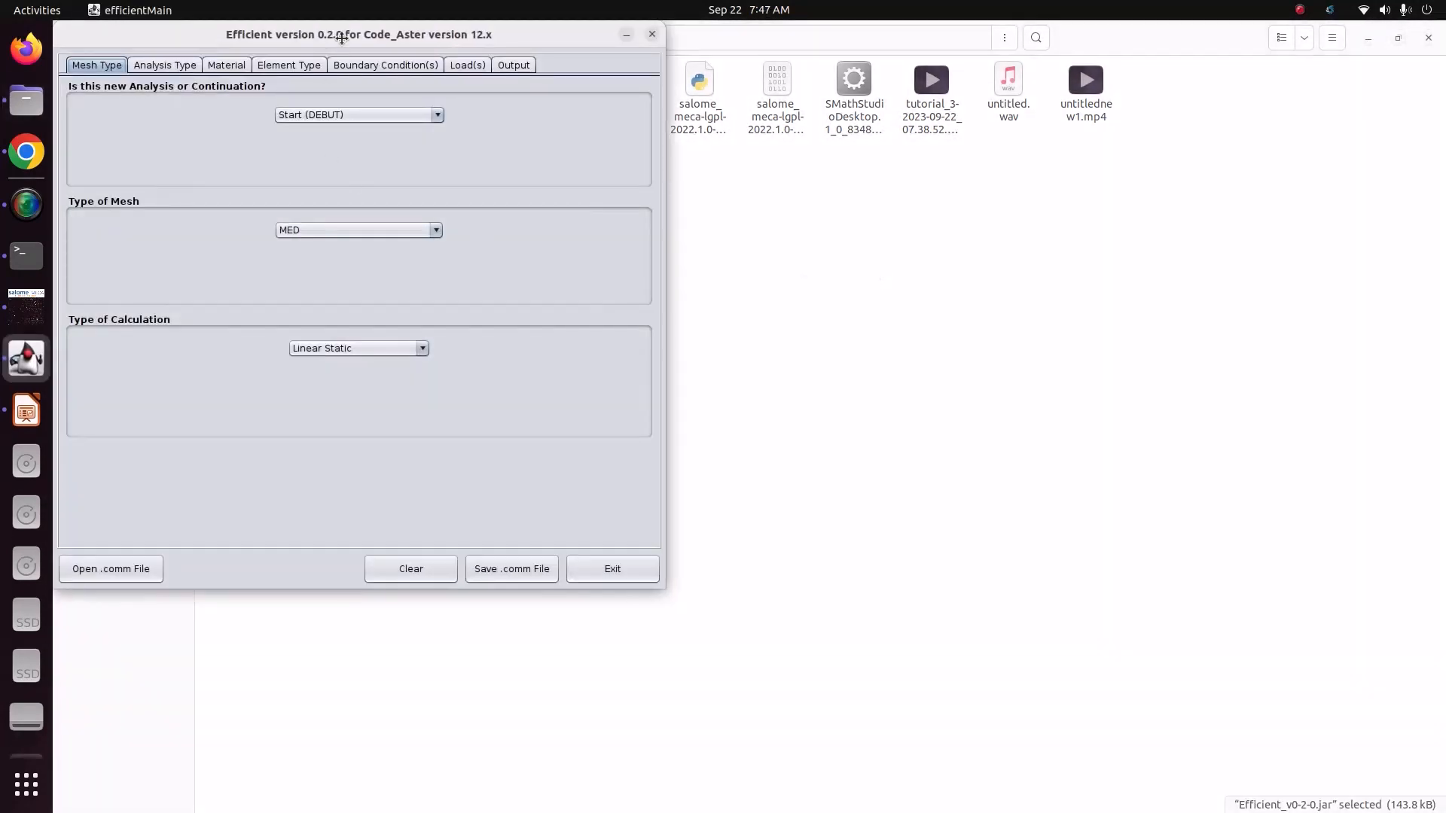
Step: Keep the analysis type as Mechanical - 3D for the command file in Efficient
left_click_drag(341, 39, 620, 93)
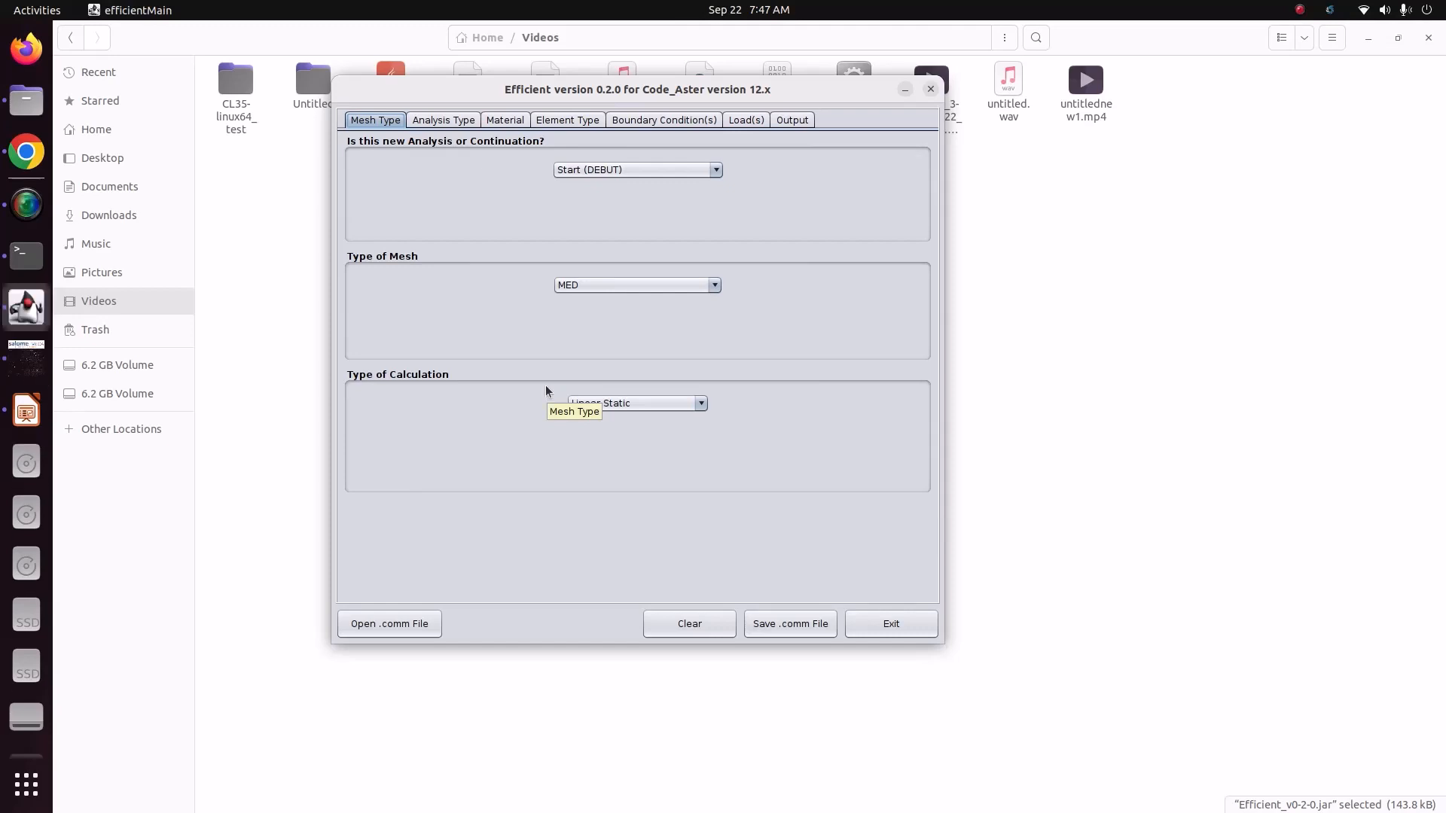
left_click(455, 122)
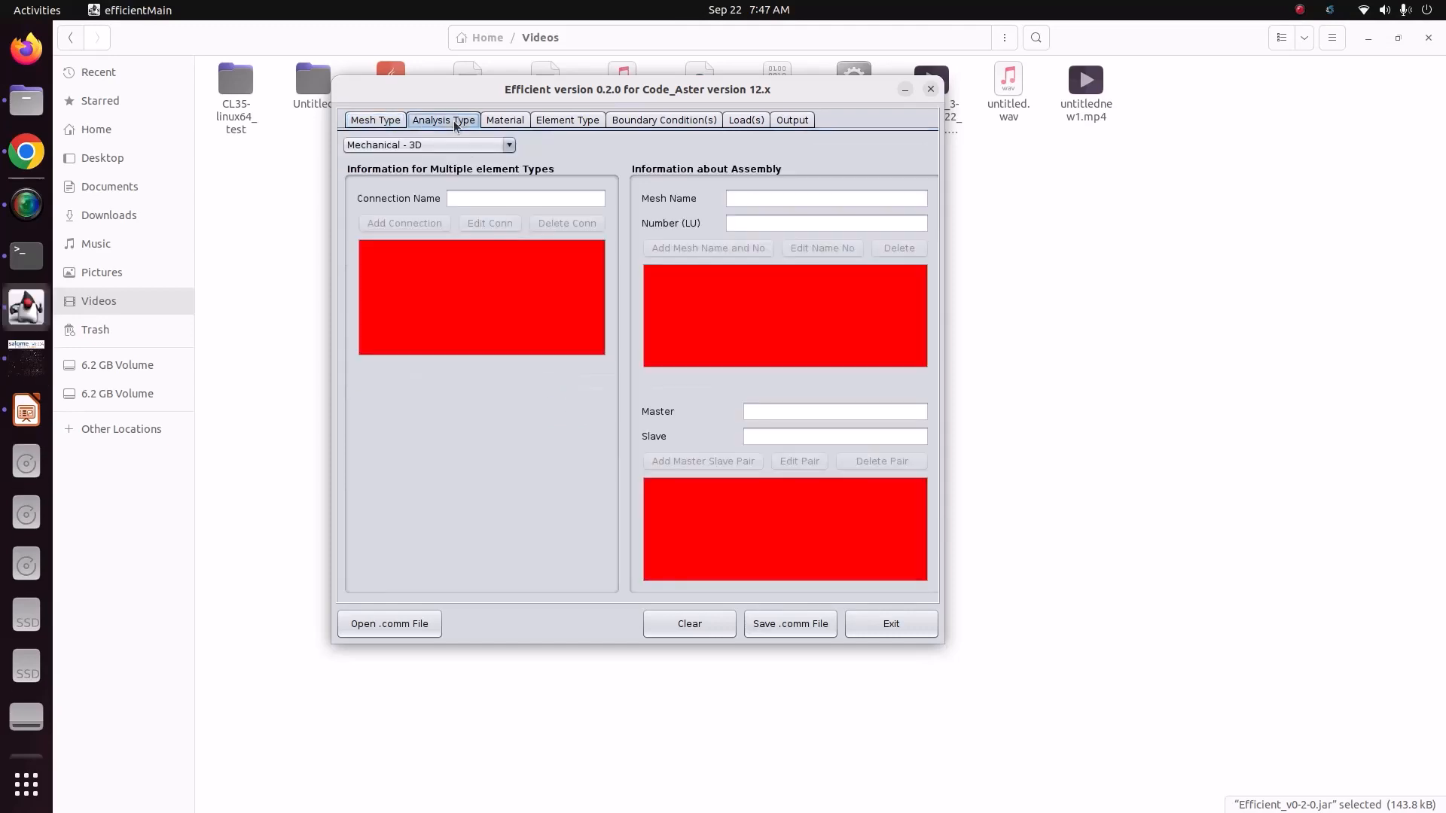
left_click(509, 145)
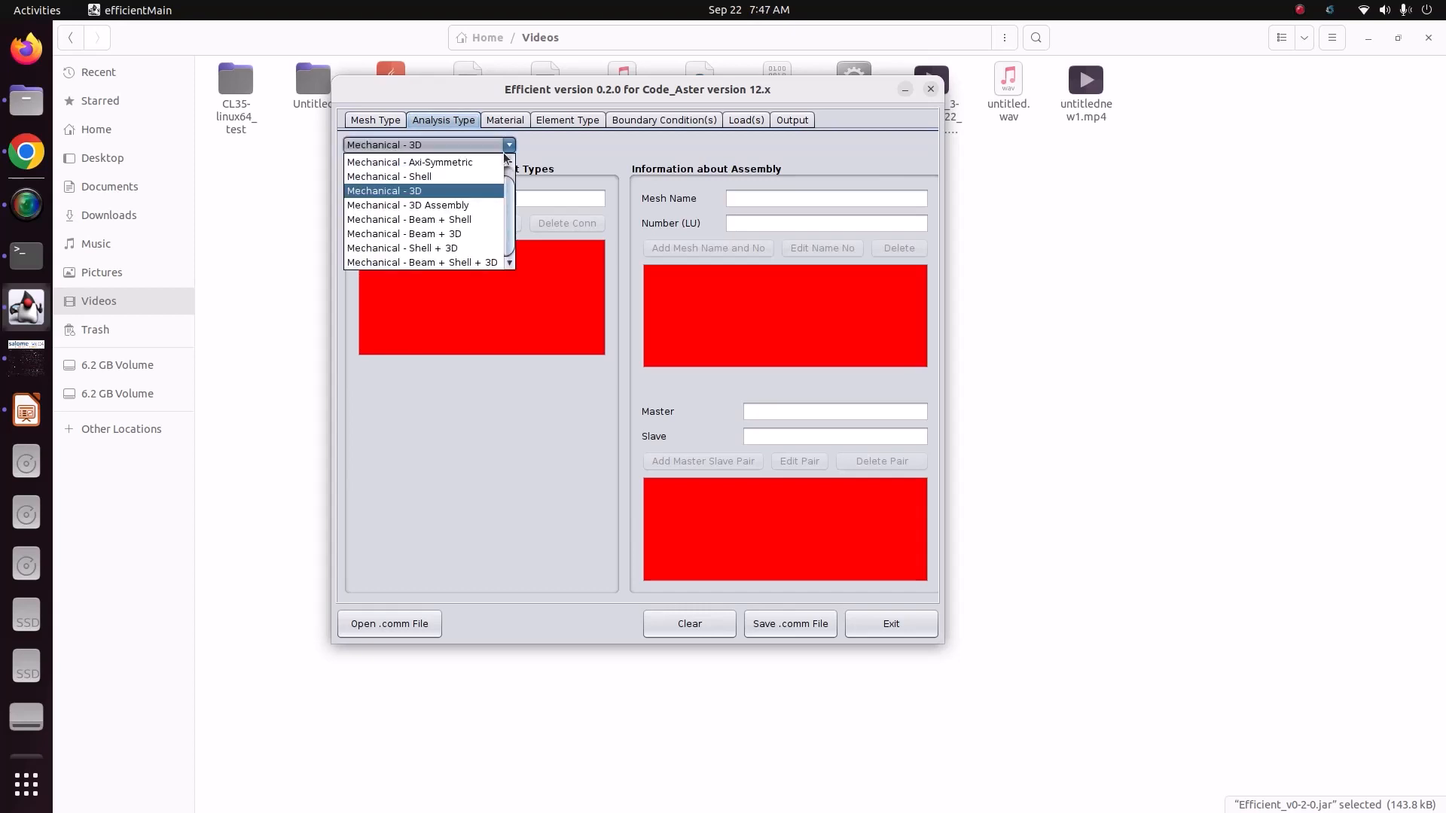
left_click(482, 192)
Step: Add a carbon steel material named CS with Young's modulus 210e9, Poisson's ratio 0.3 and density 7860, assigned to all
left_click(504, 121)
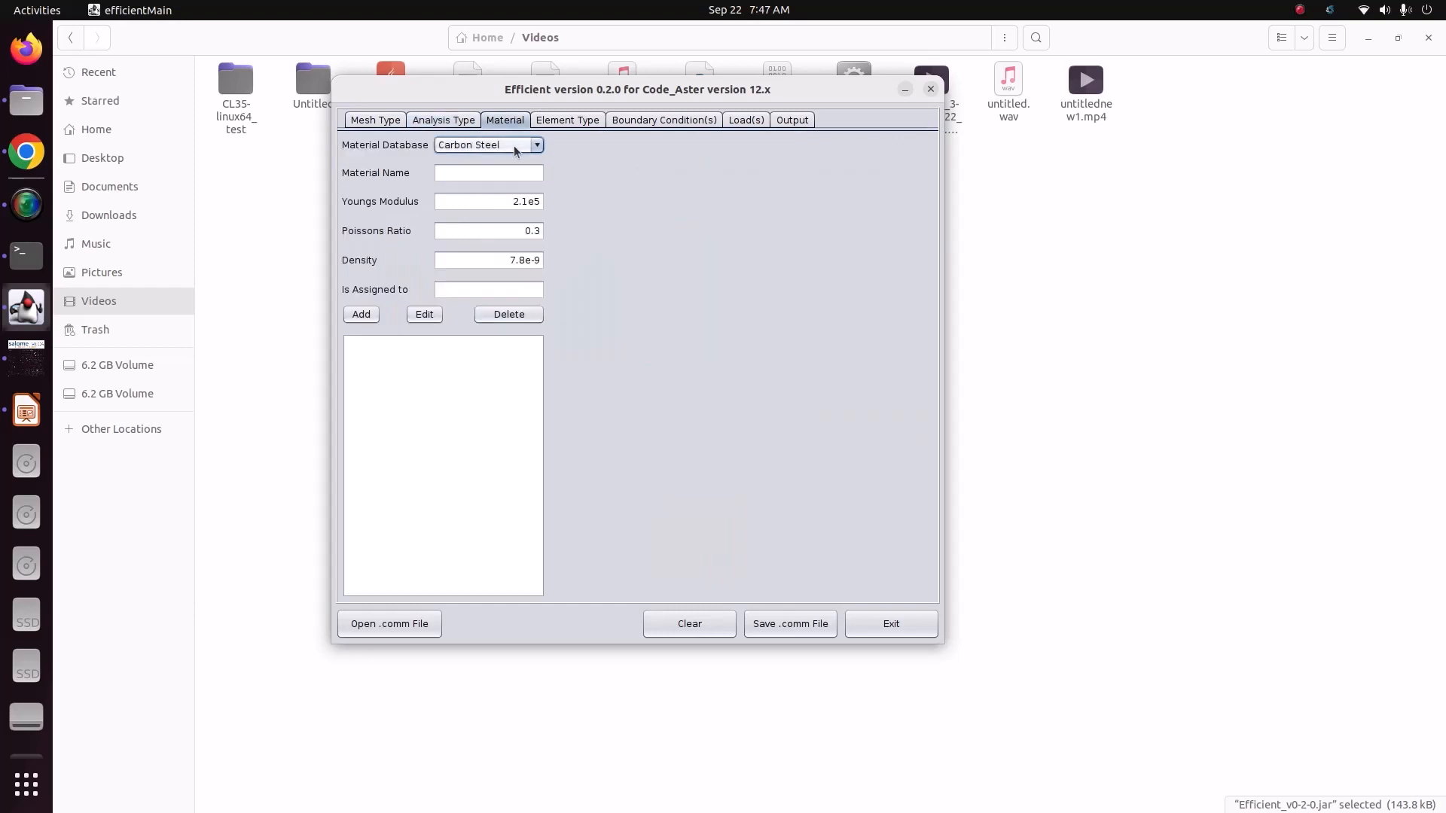
left_click(488, 178)
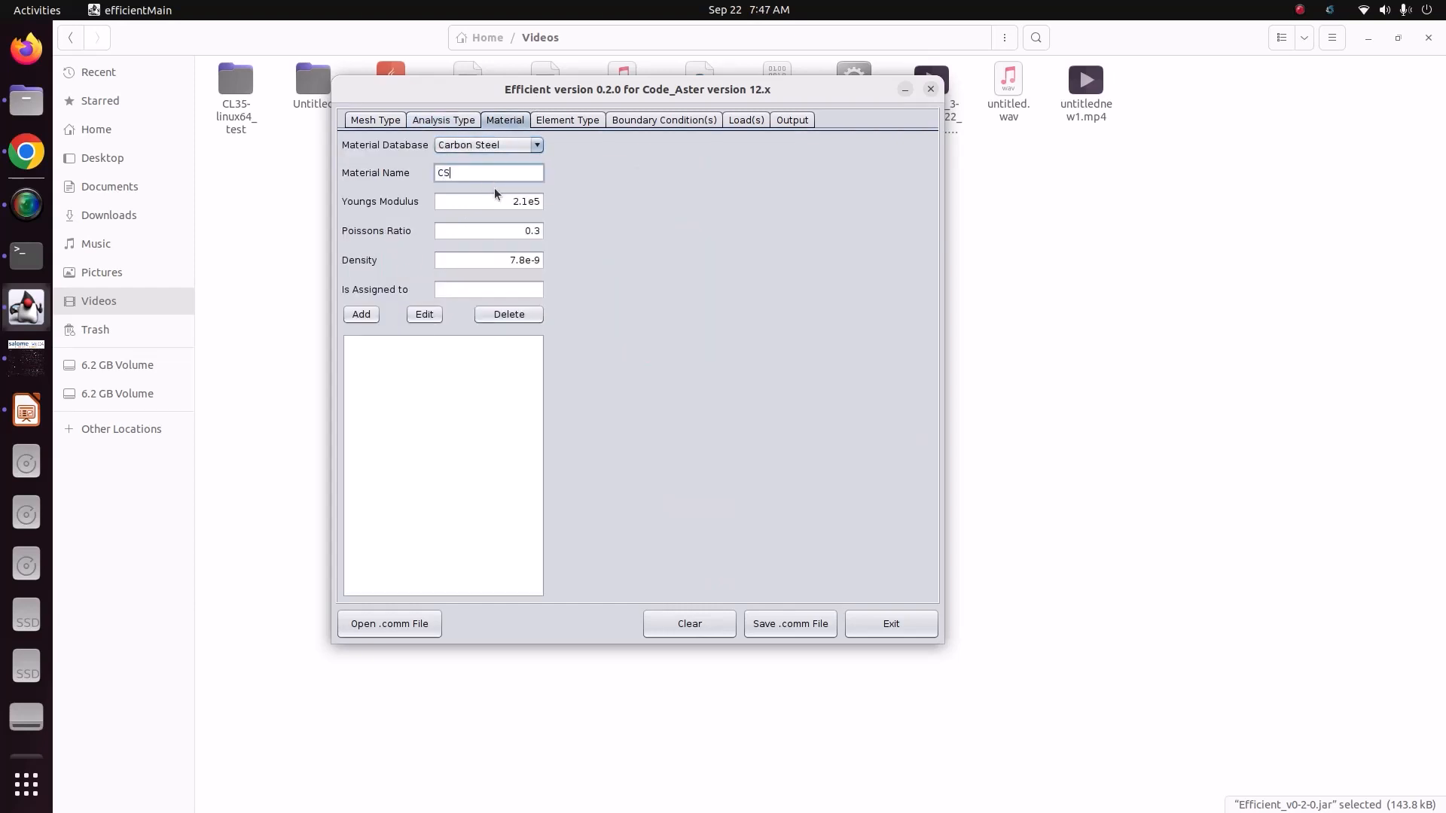
left_click_drag(498, 200, 567, 200)
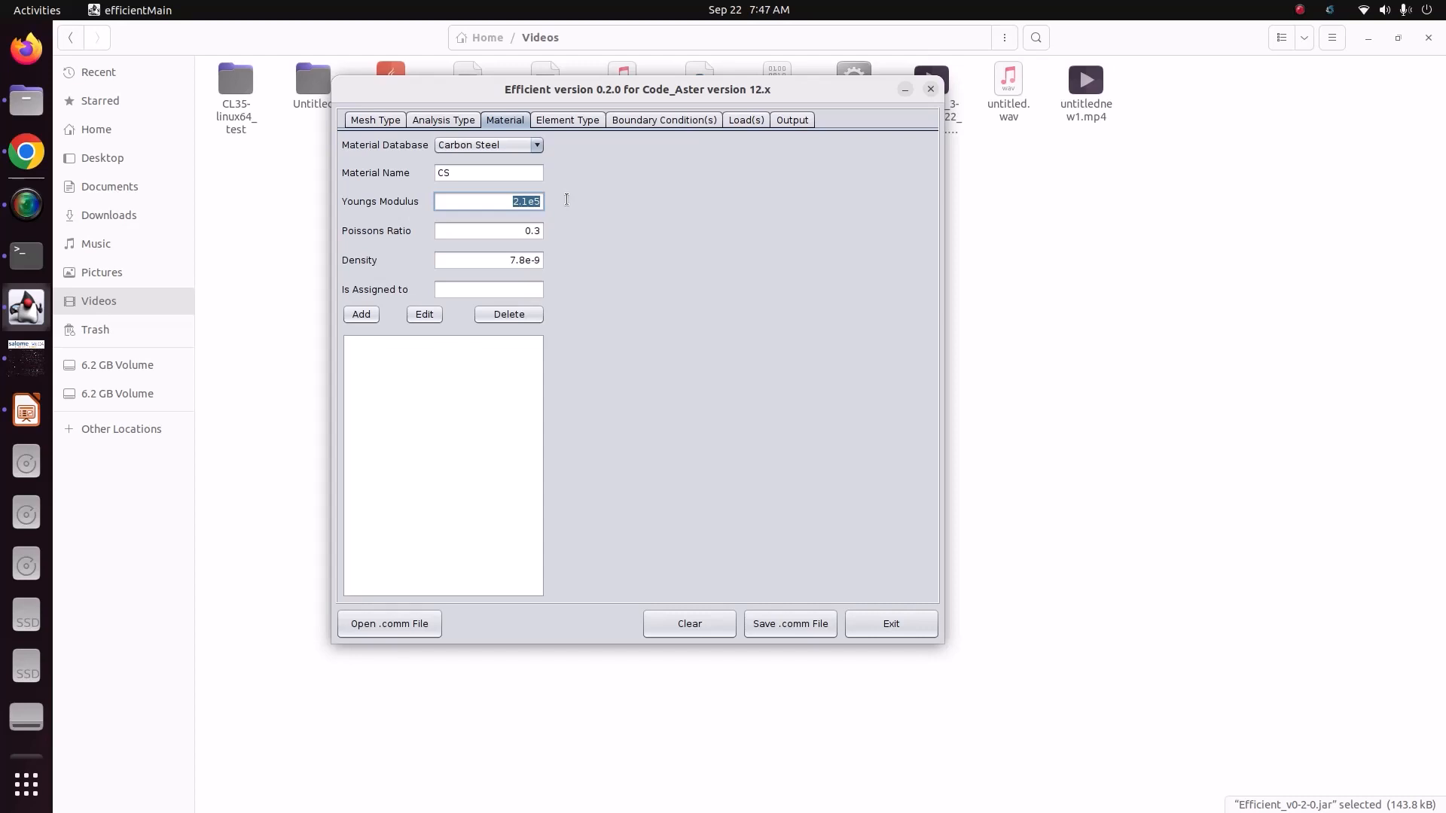
type("210e9")
left_click(511, 235)
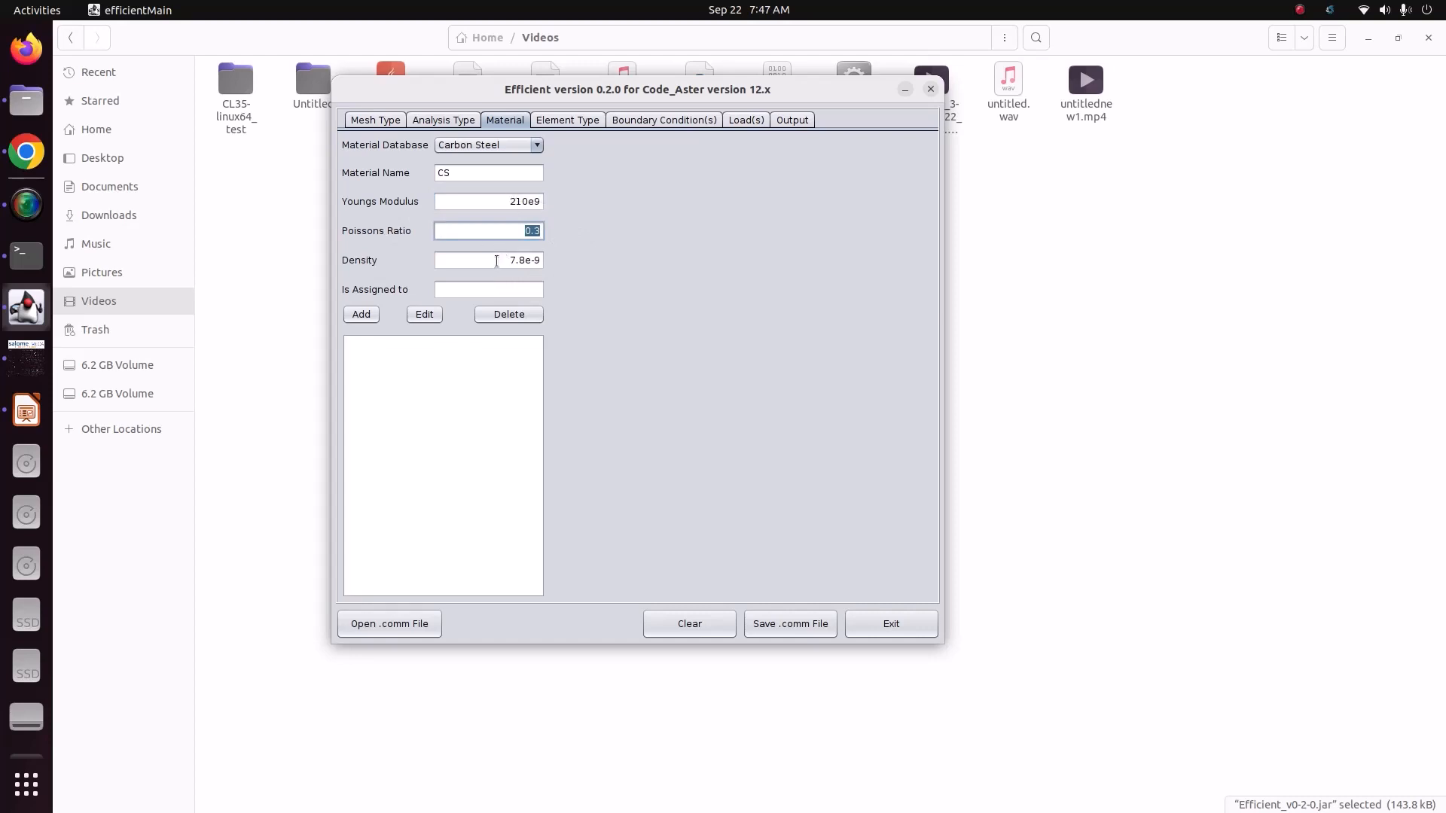
left_click(497, 260)
type("7860")
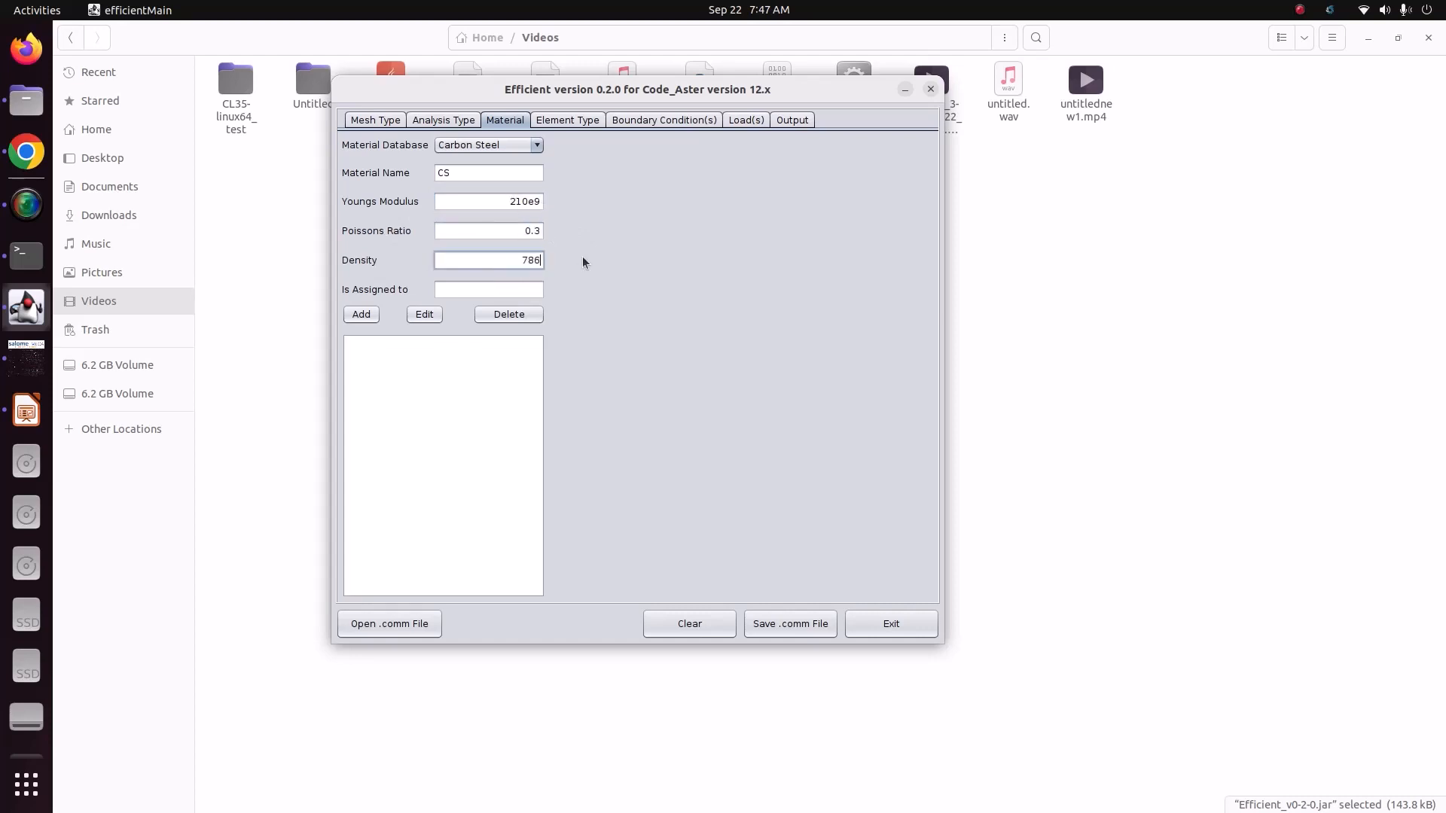
left_click(505, 290)
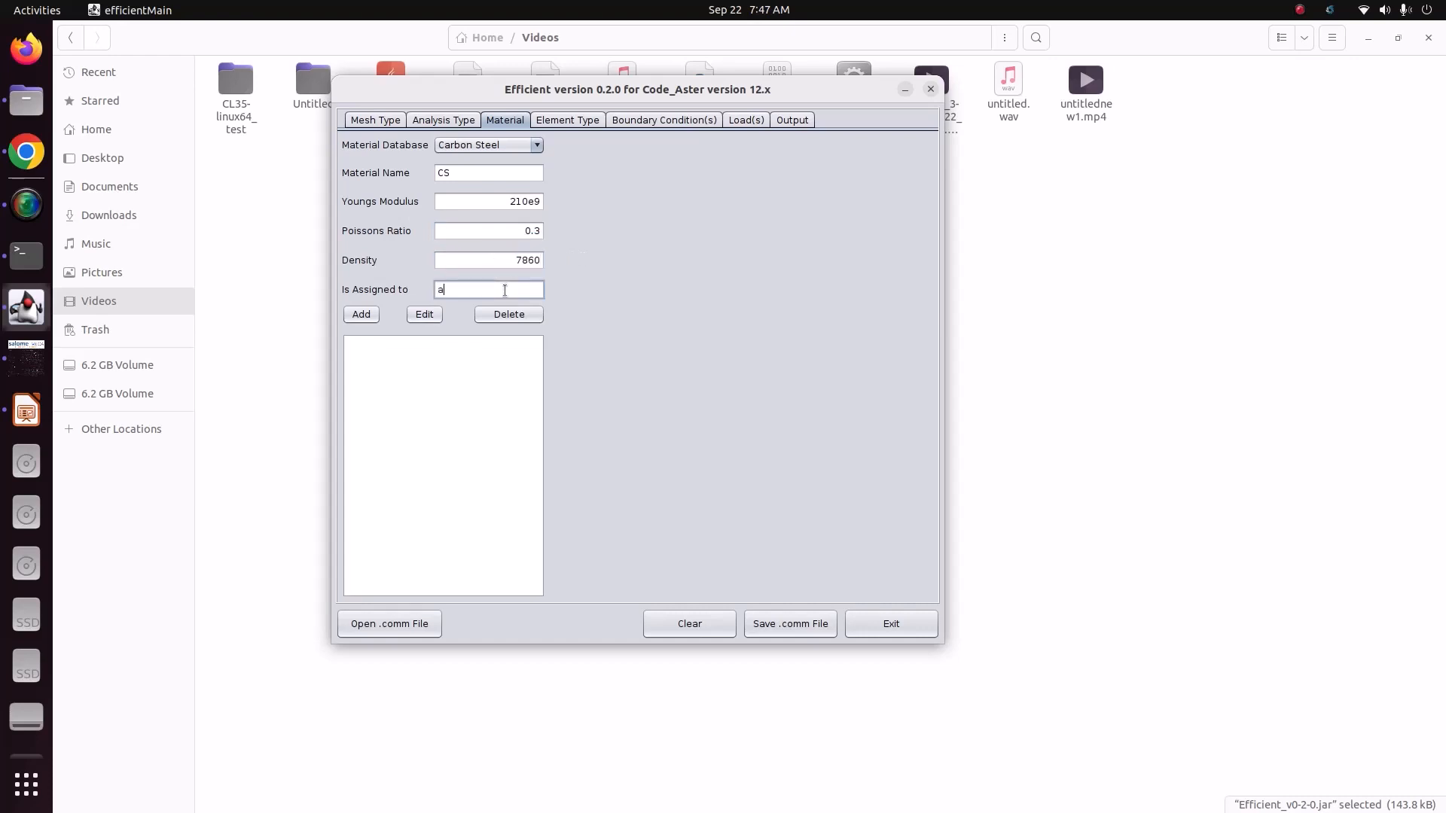
type("all")
left_click(376, 315)
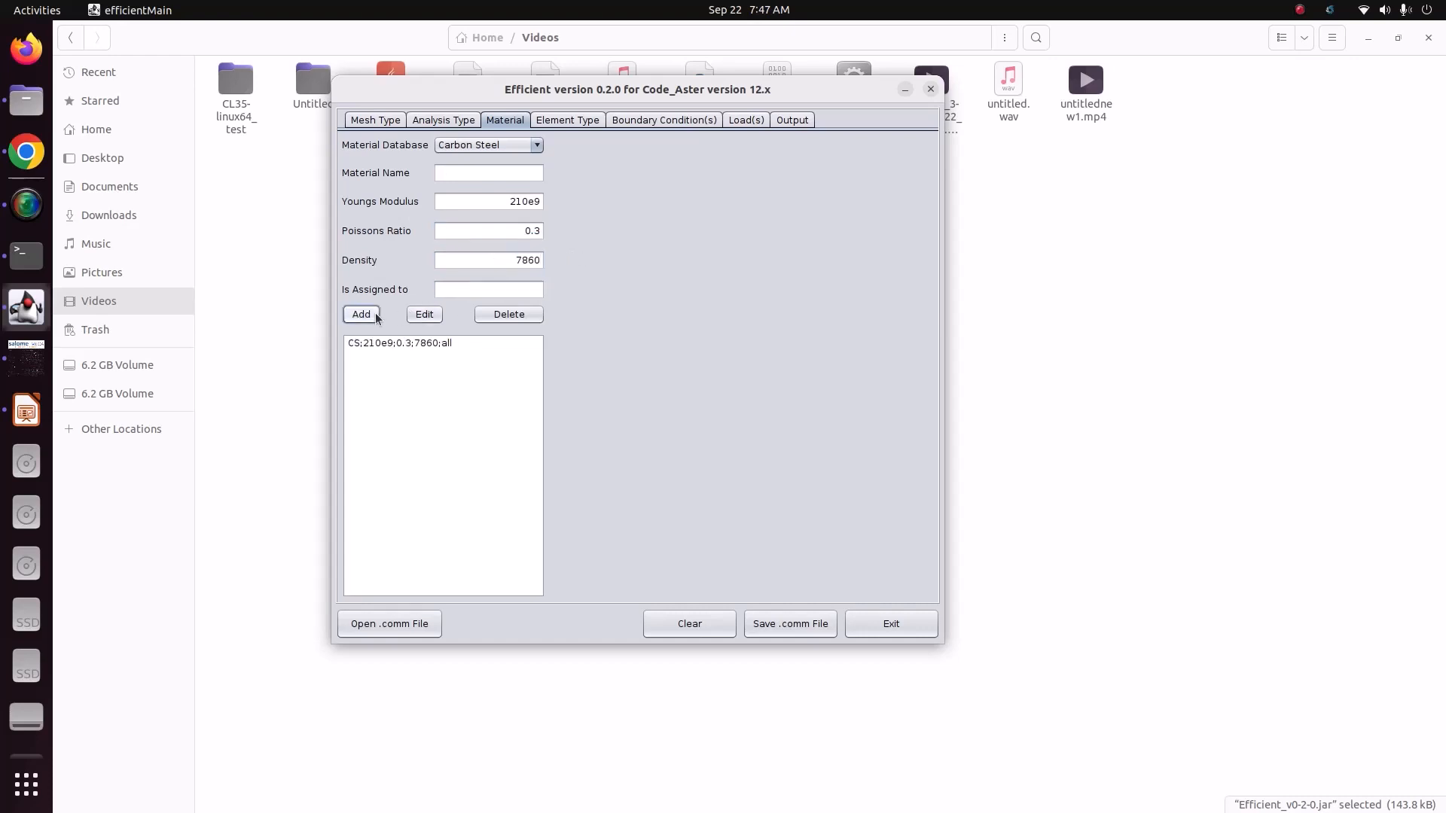
Step: Name a new boundary condition FIX and assign it to the Fix face group, checking the group's name in salome_meca
left_click(584, 122)
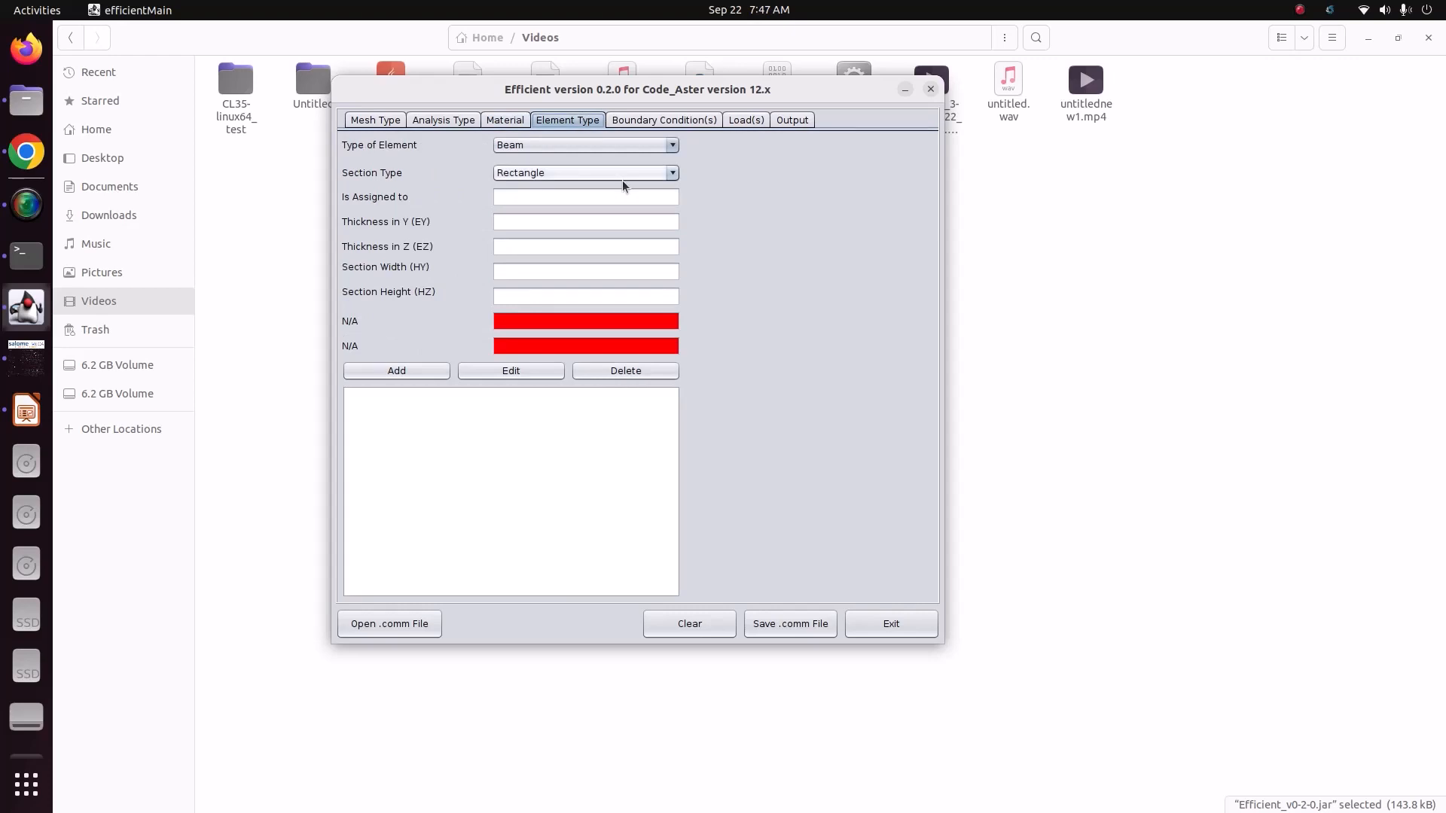
left_click(647, 123)
left_click(628, 147)
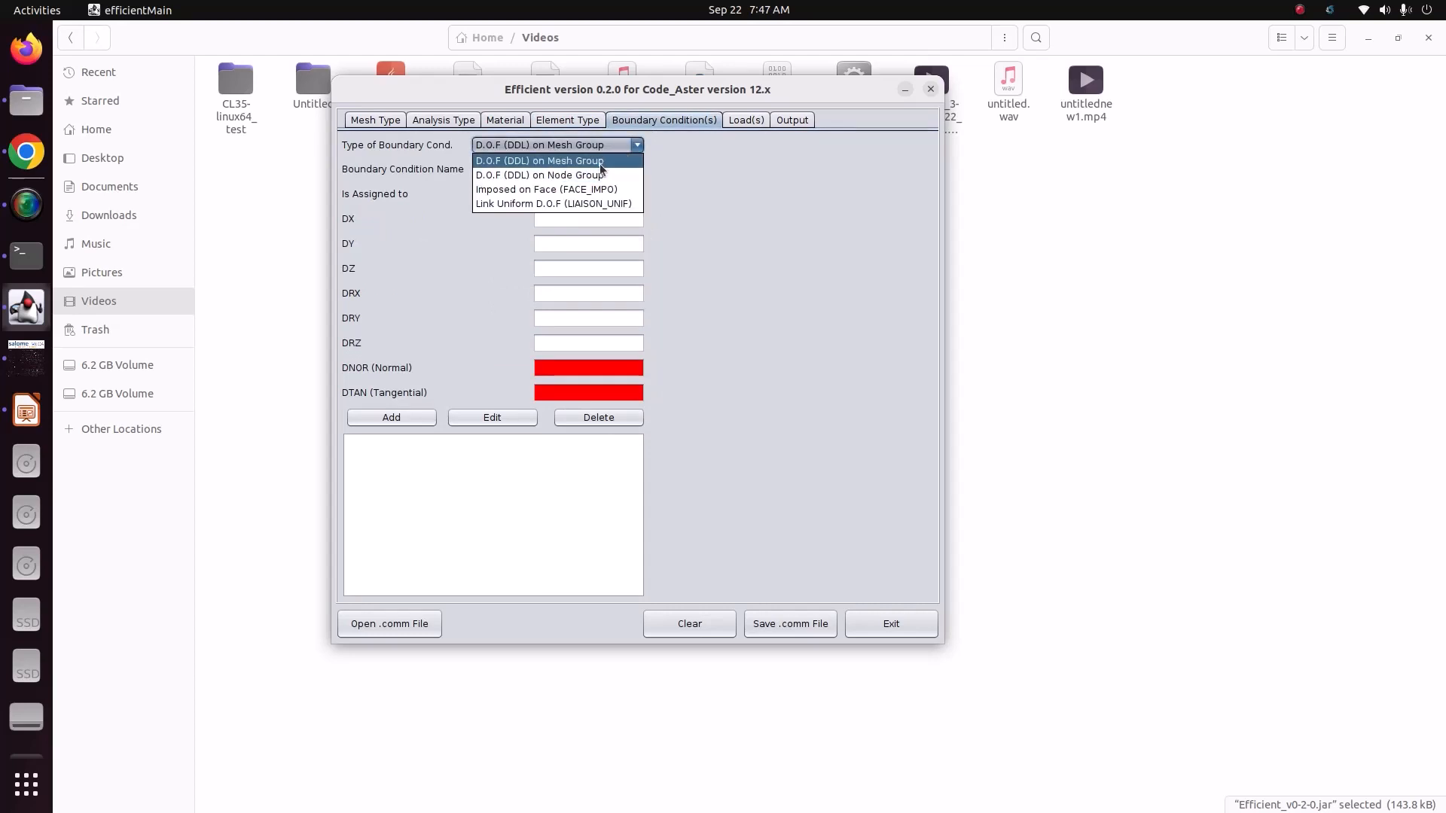
left_click(600, 163)
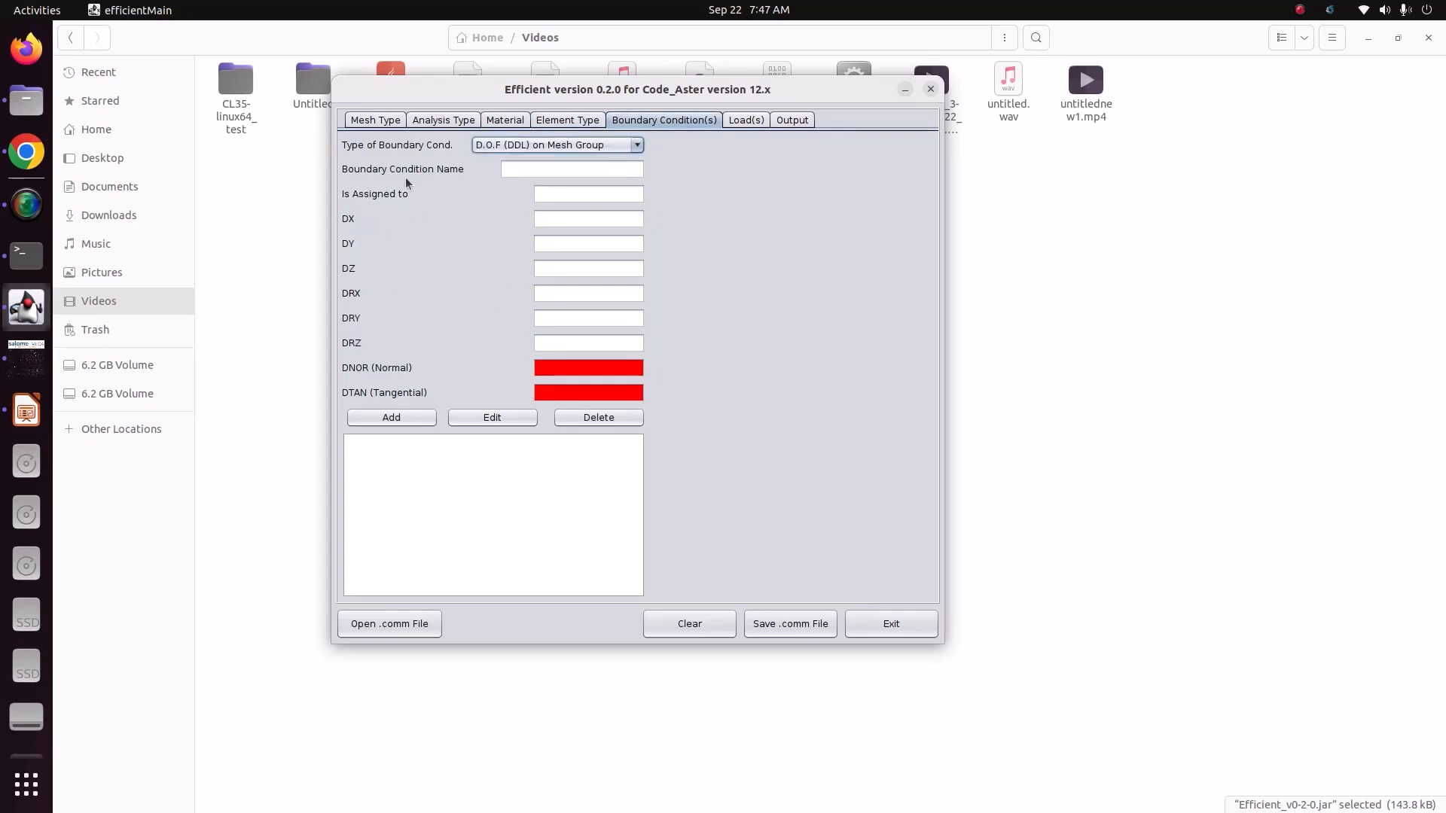
left_click(600, 173)
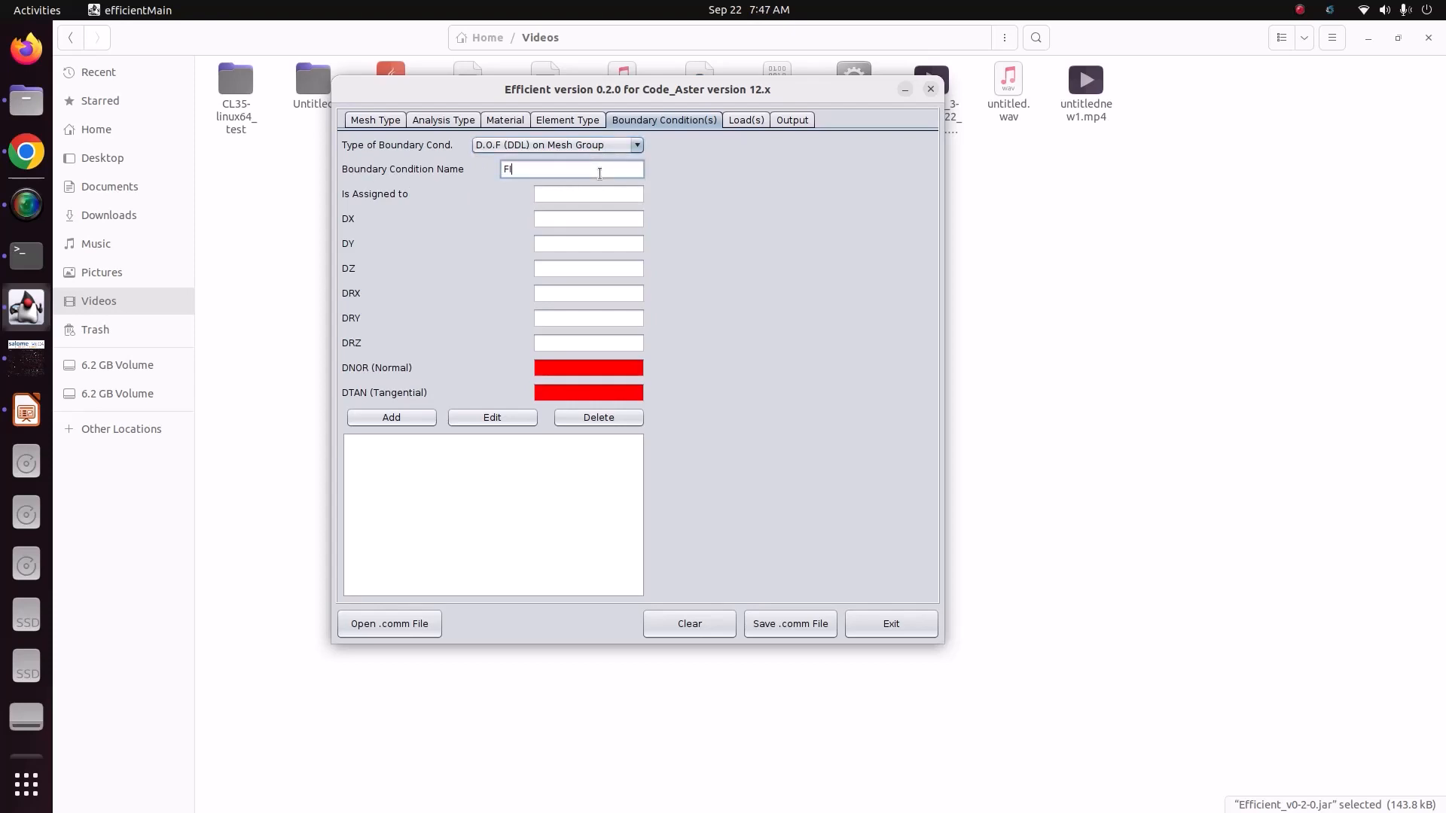
left_click(599, 194)
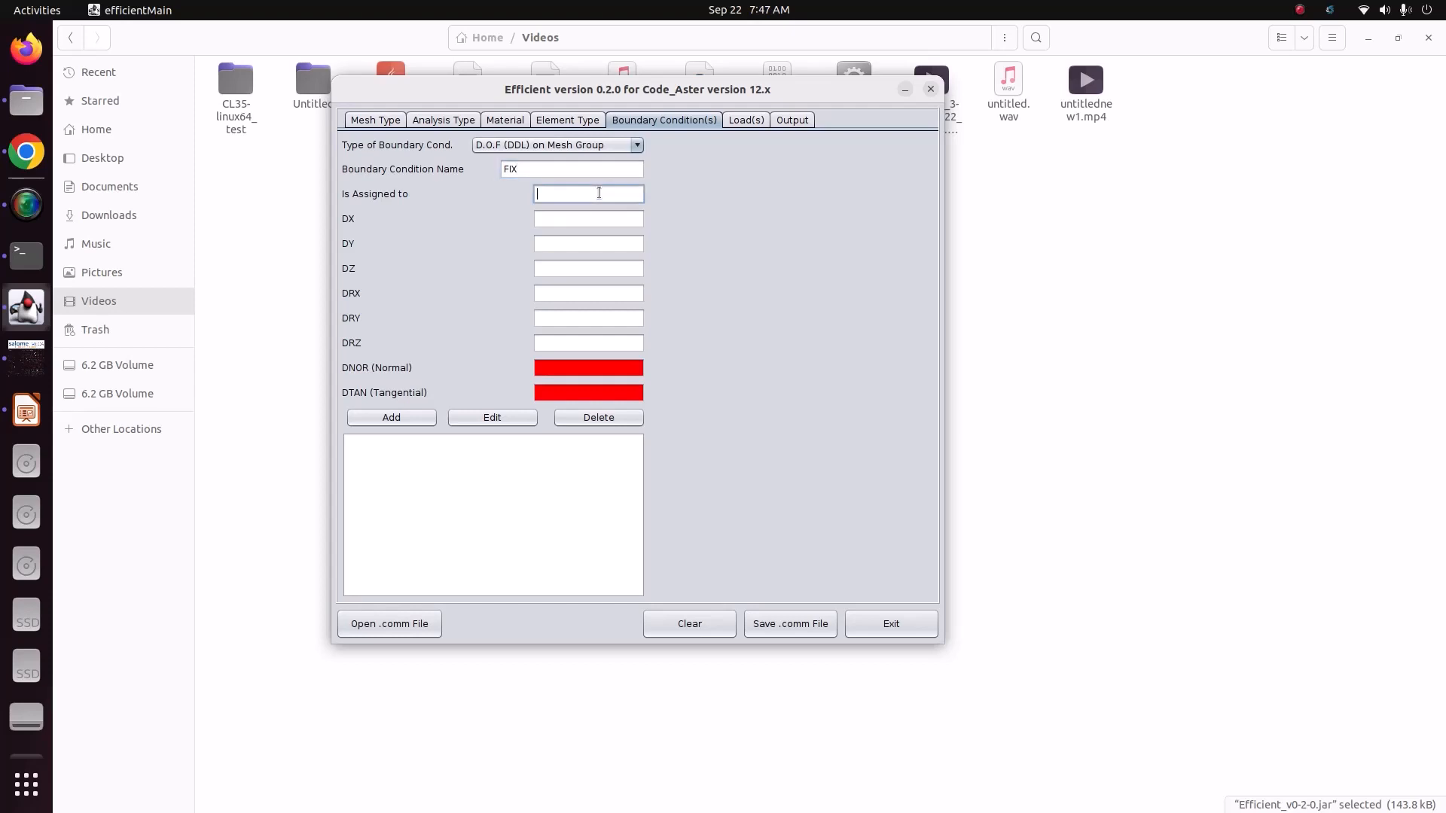
left_click(32, 367)
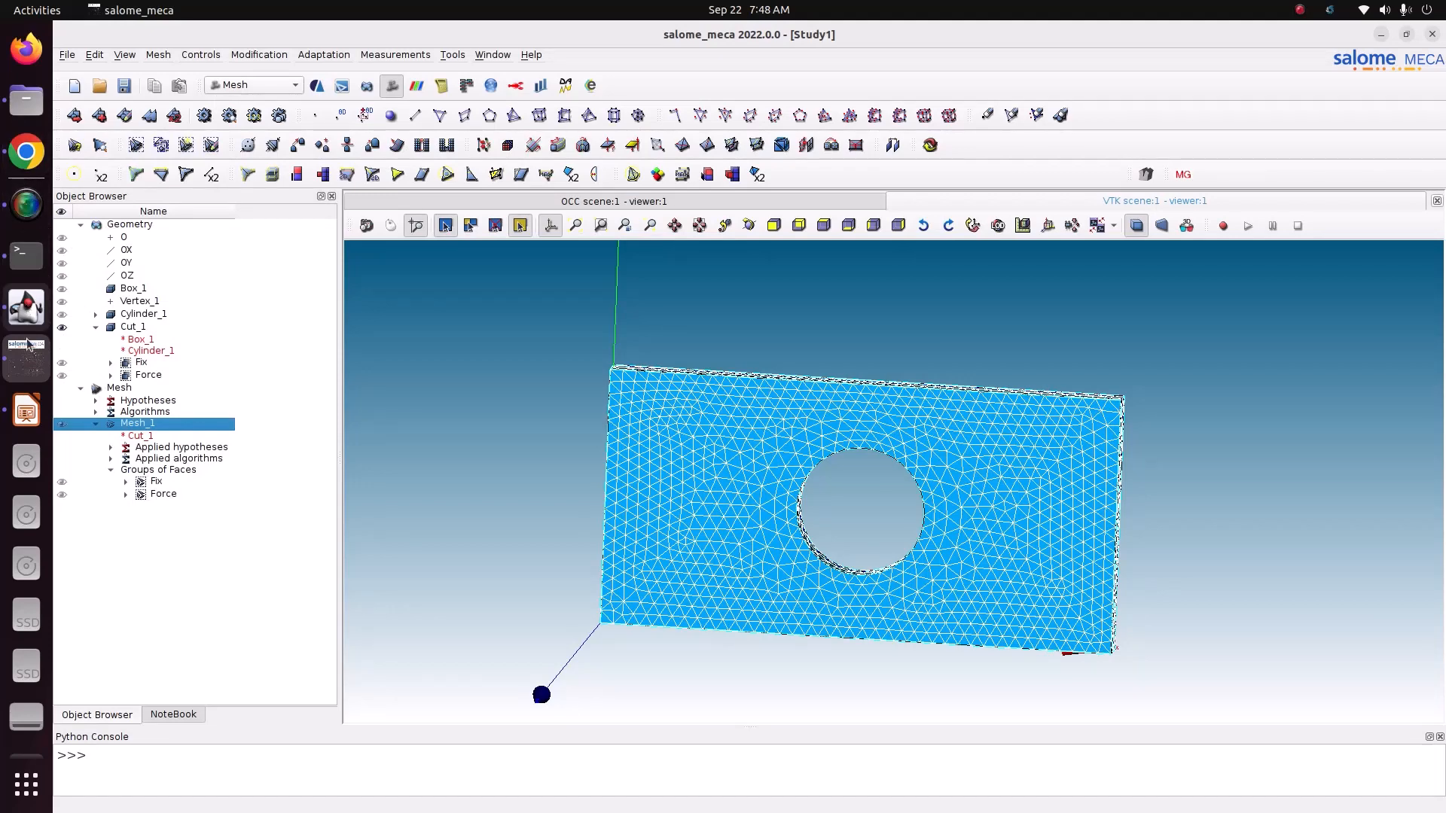
left_click(26, 305)
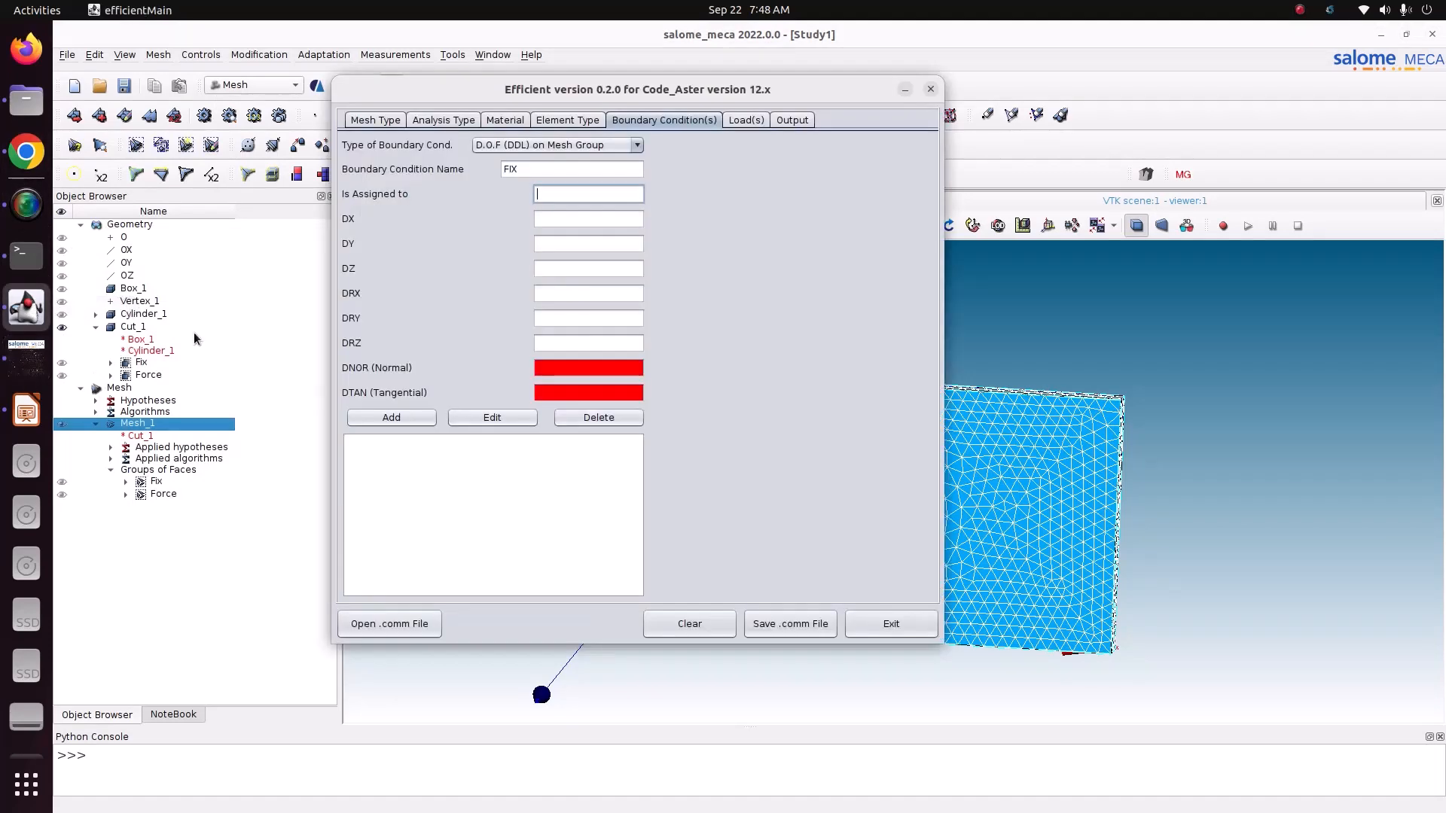
Step: Change the boundary condition type to Imposed on Face (FACE_IMPO), set DX, DY and DZ to 0, and add it
left_click(560, 217)
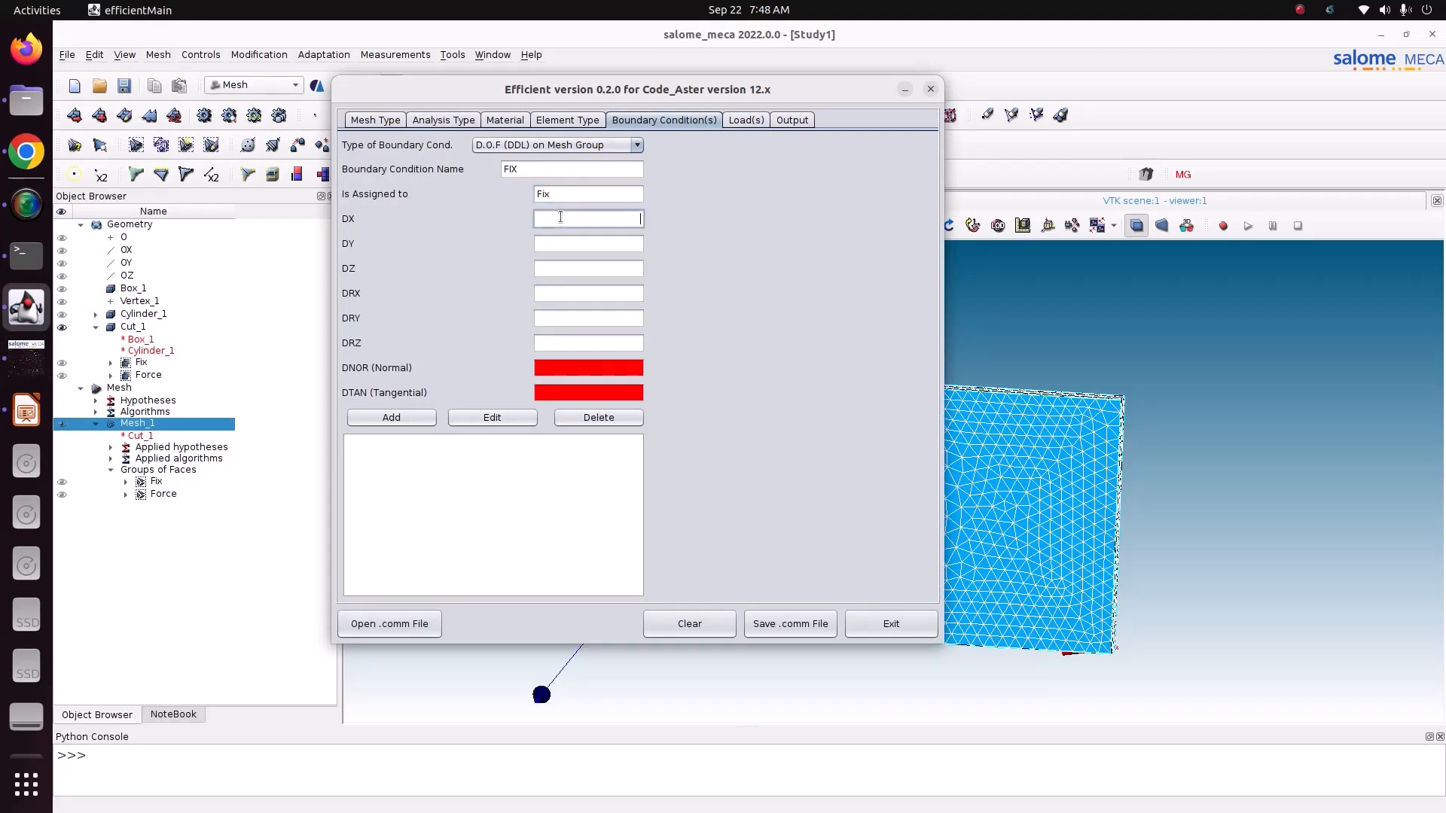
left_click(569, 146)
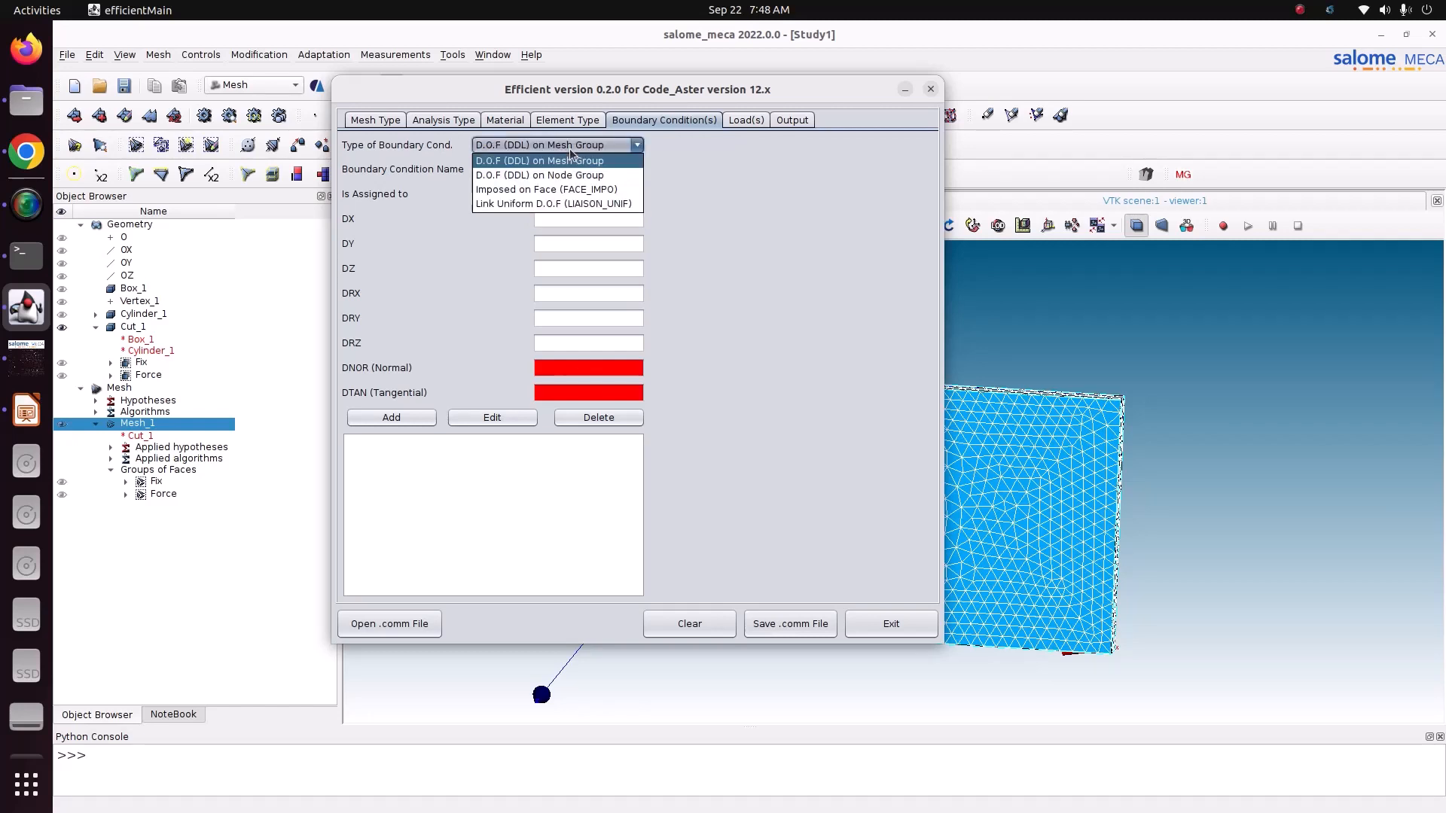
left_click(575, 191)
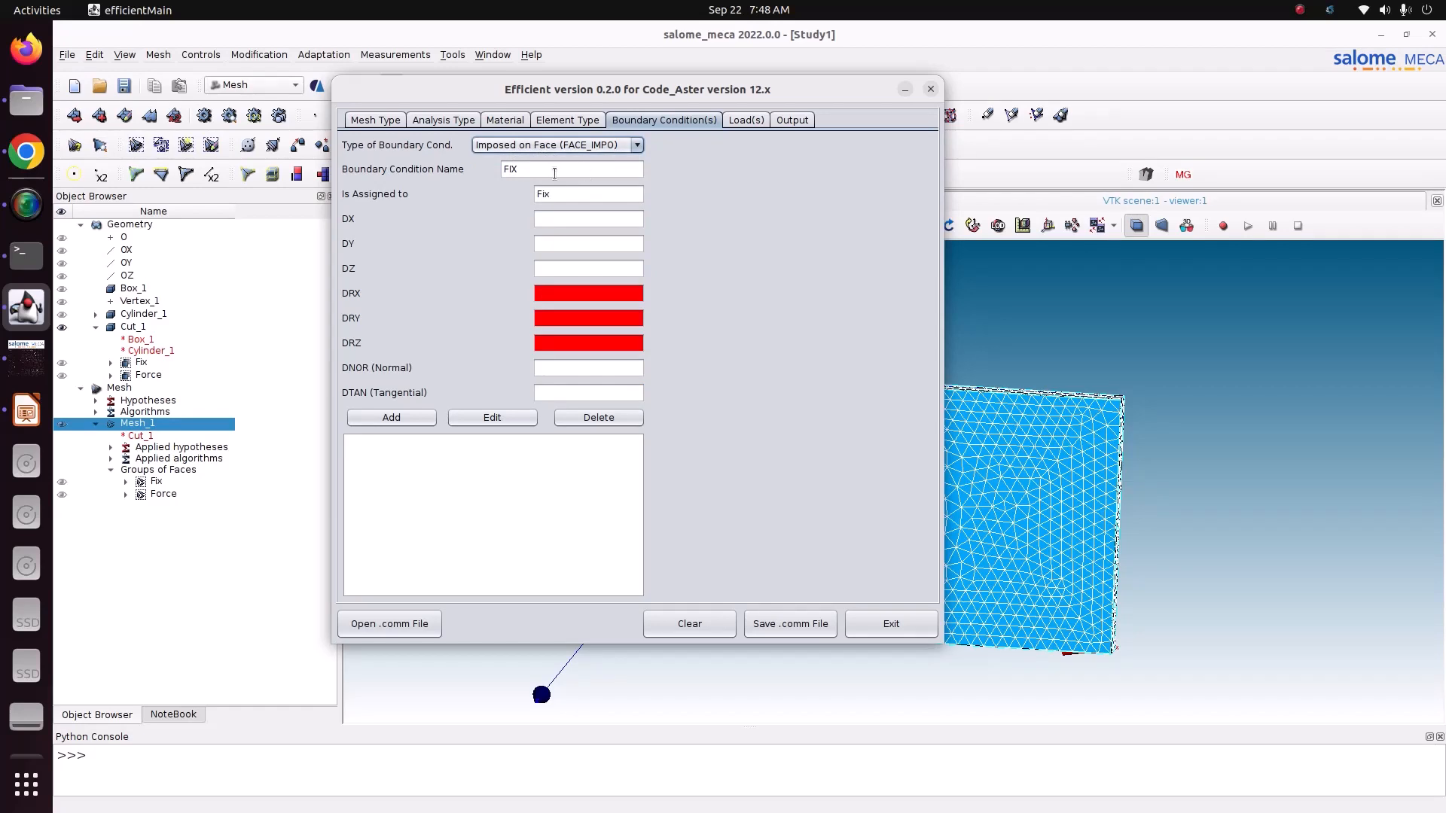
left_click(558, 219)
type("0")
key("Tab")
type("0")
key("Tab")
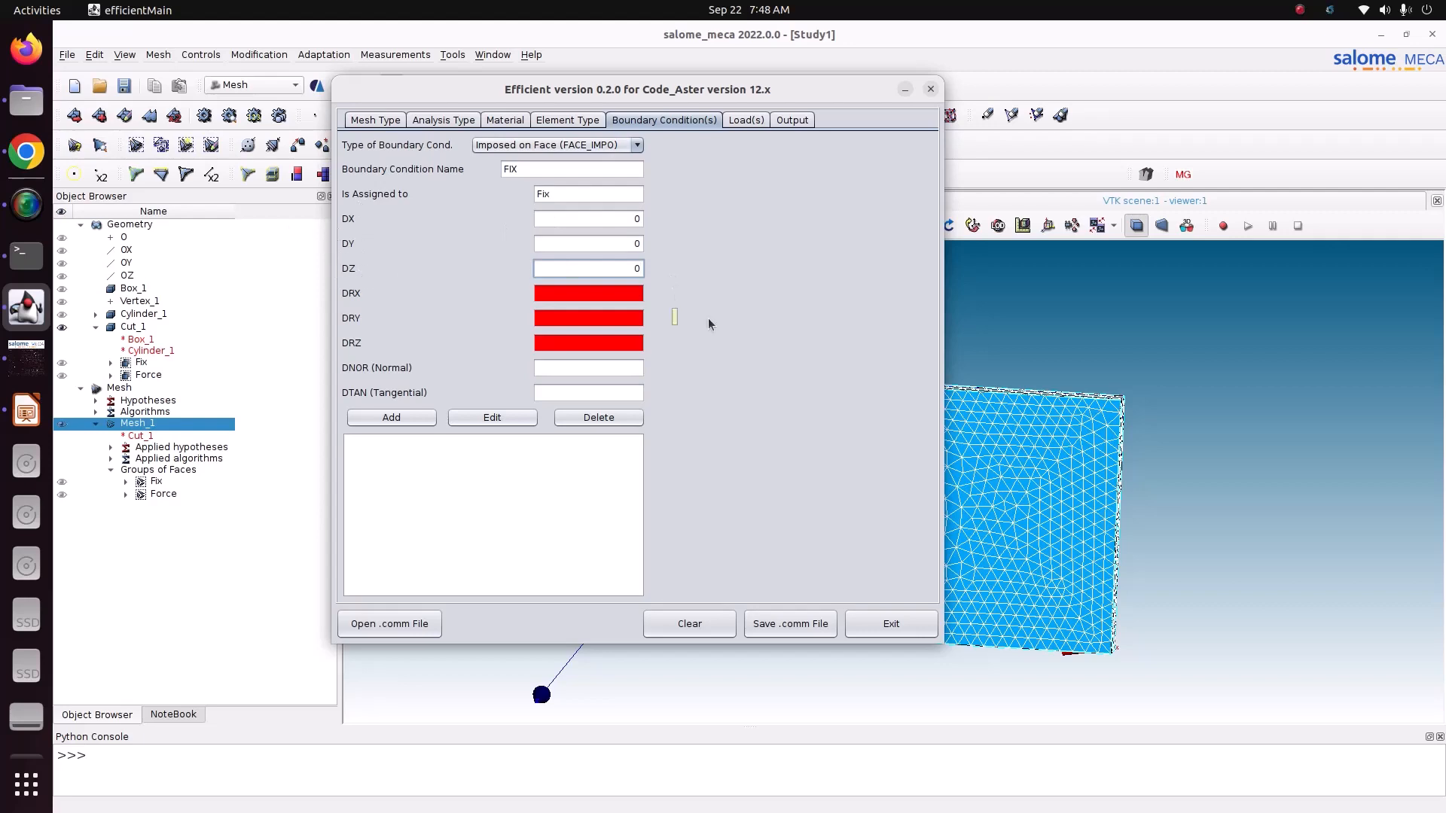
left_click(377, 418)
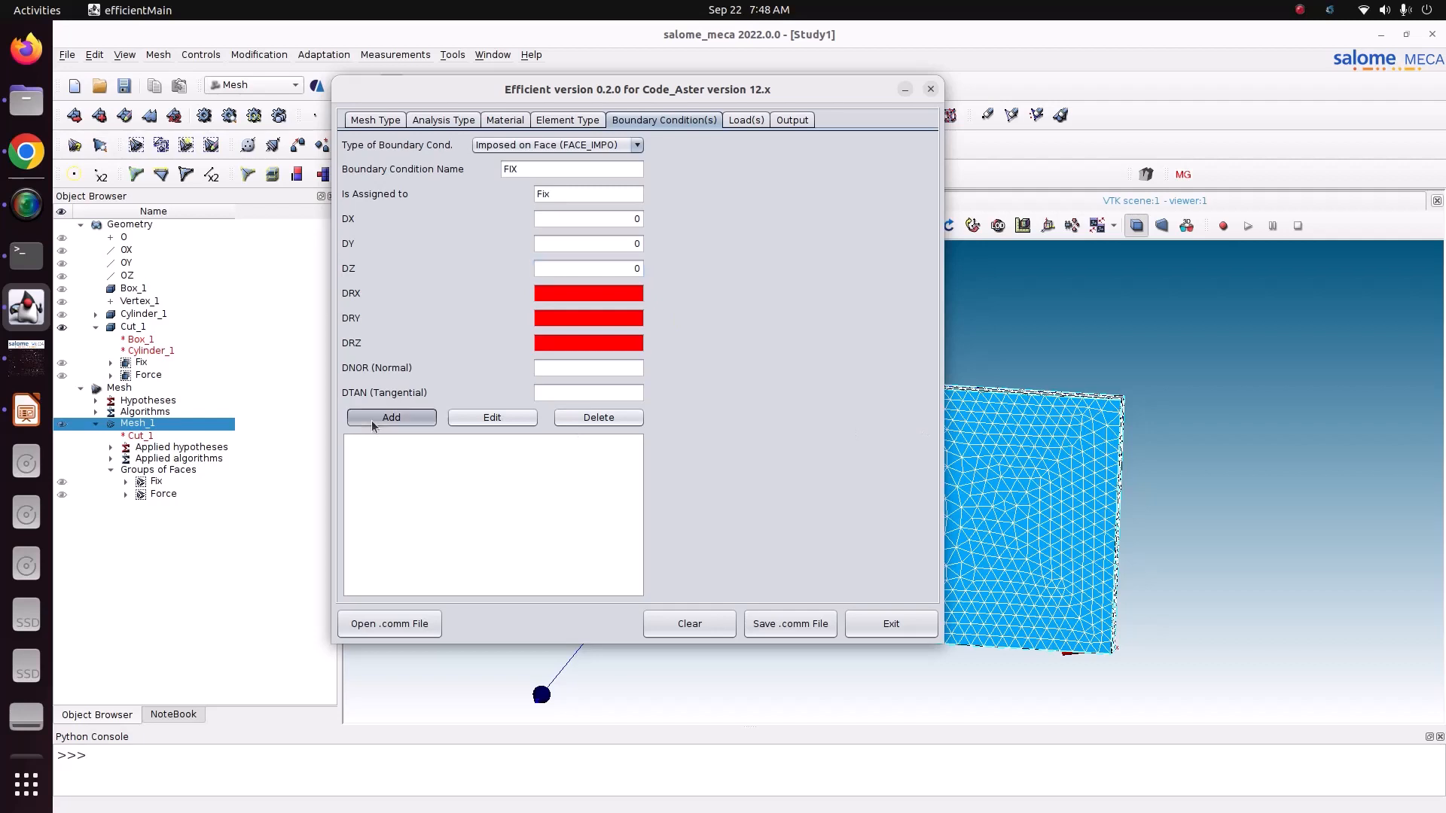
Step: Define a Force on Face load named FORCE and assign it to the Force group
left_click(750, 120)
left_click(567, 170)
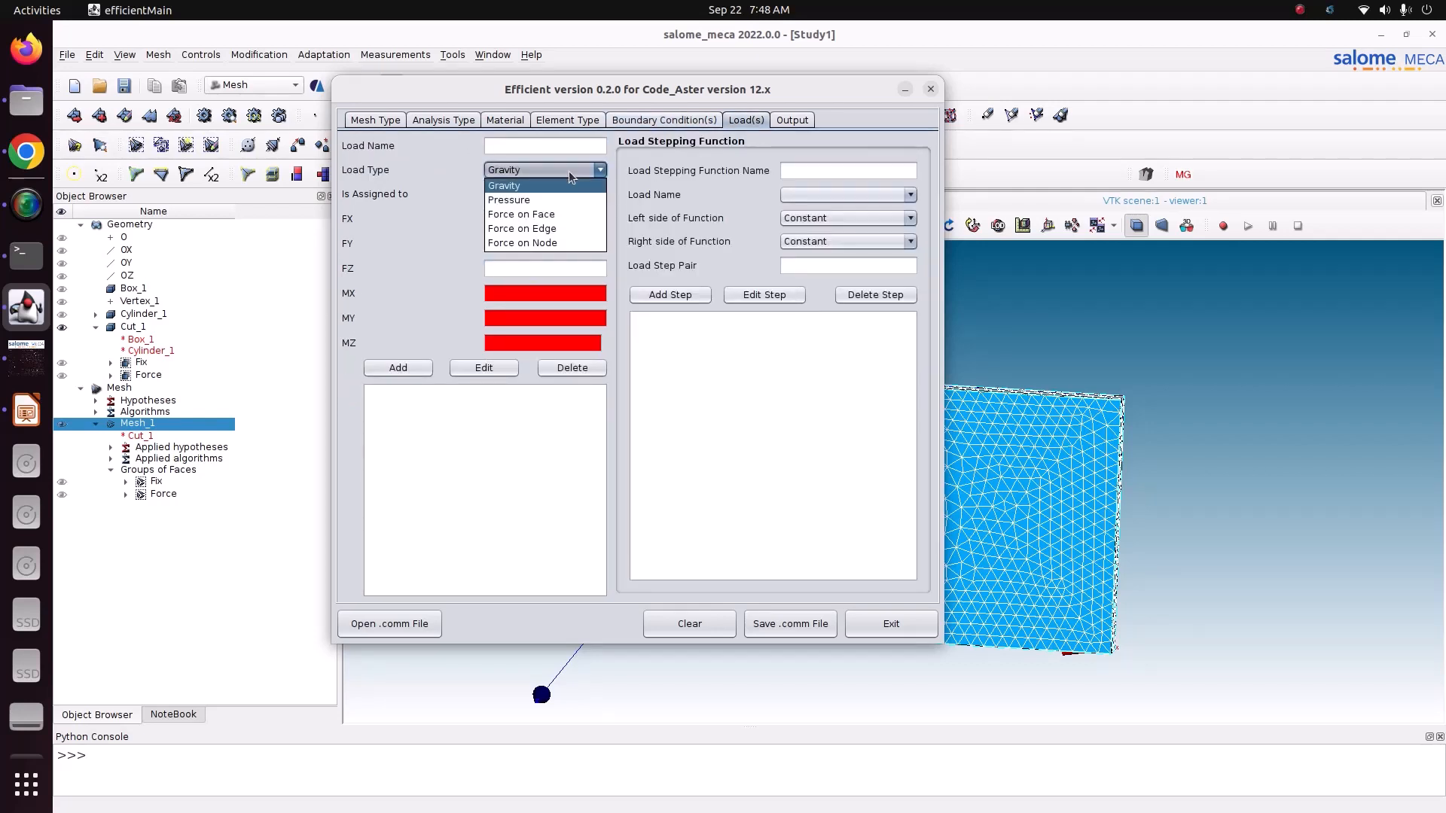
left_click(570, 215)
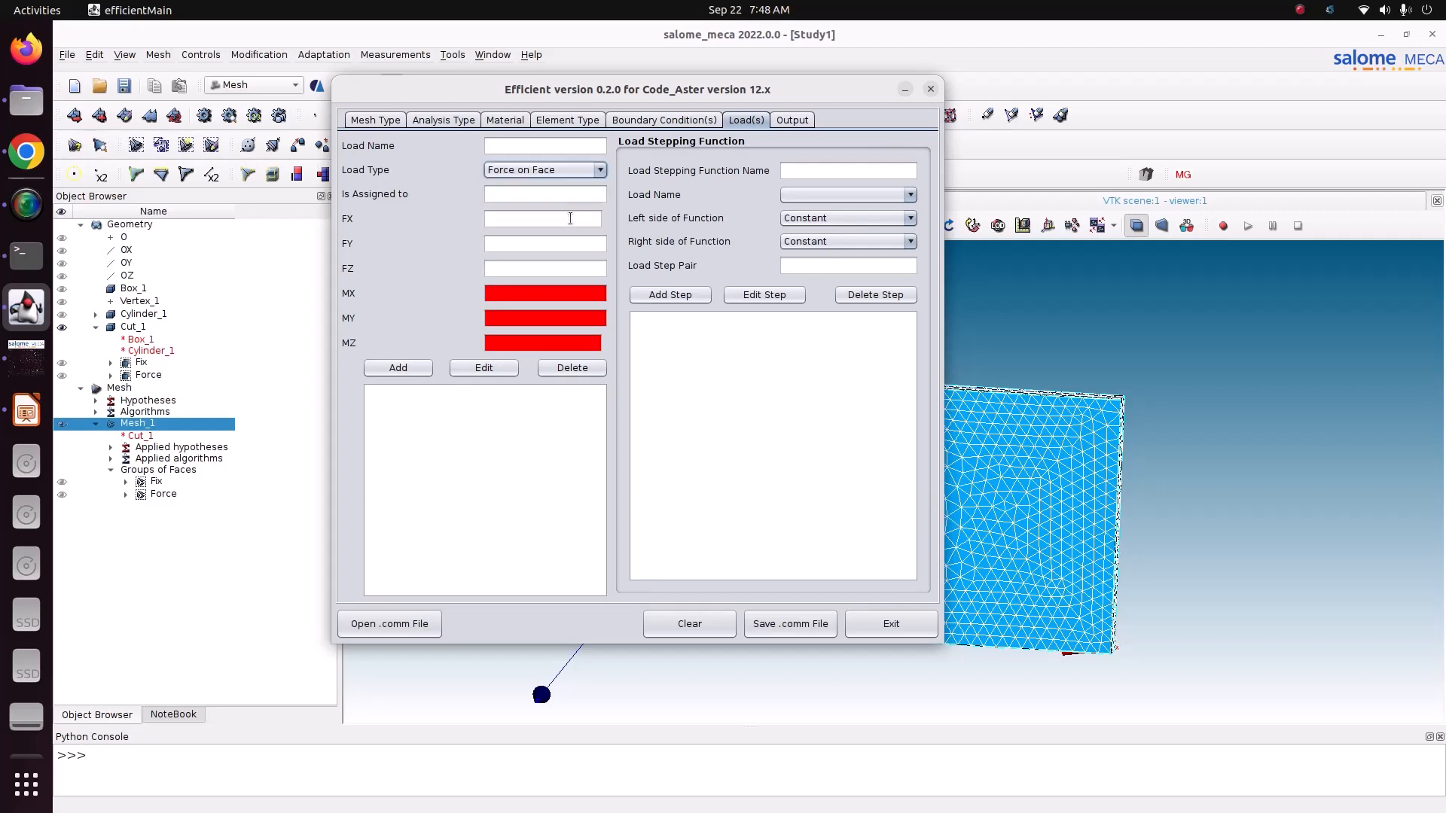
left_click(534, 148)
type("FORCE")
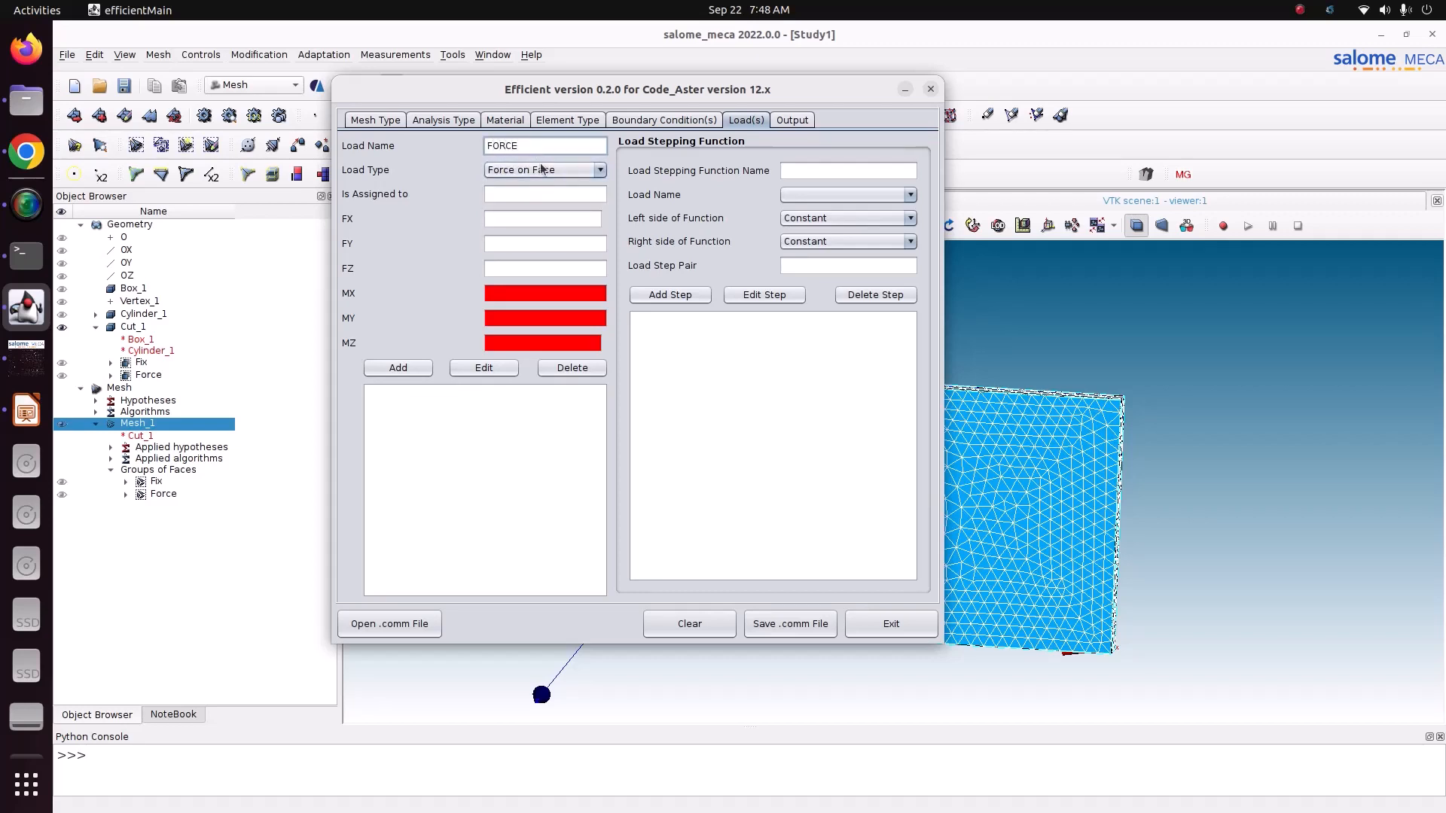
left_click(542, 194)
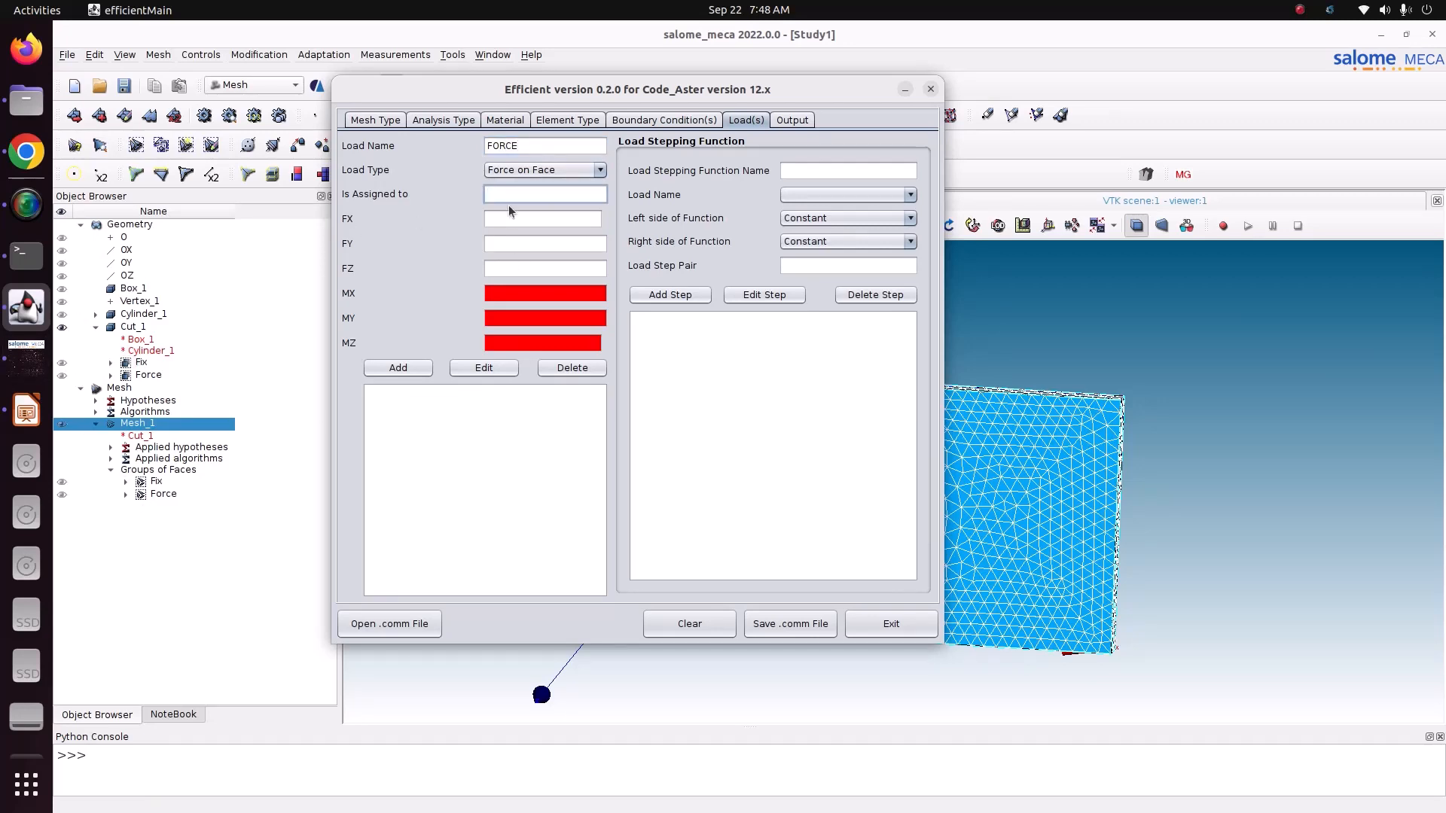
type("Fore")
left_click_drag(515, 194, 473, 202)
left_click(522, 223)
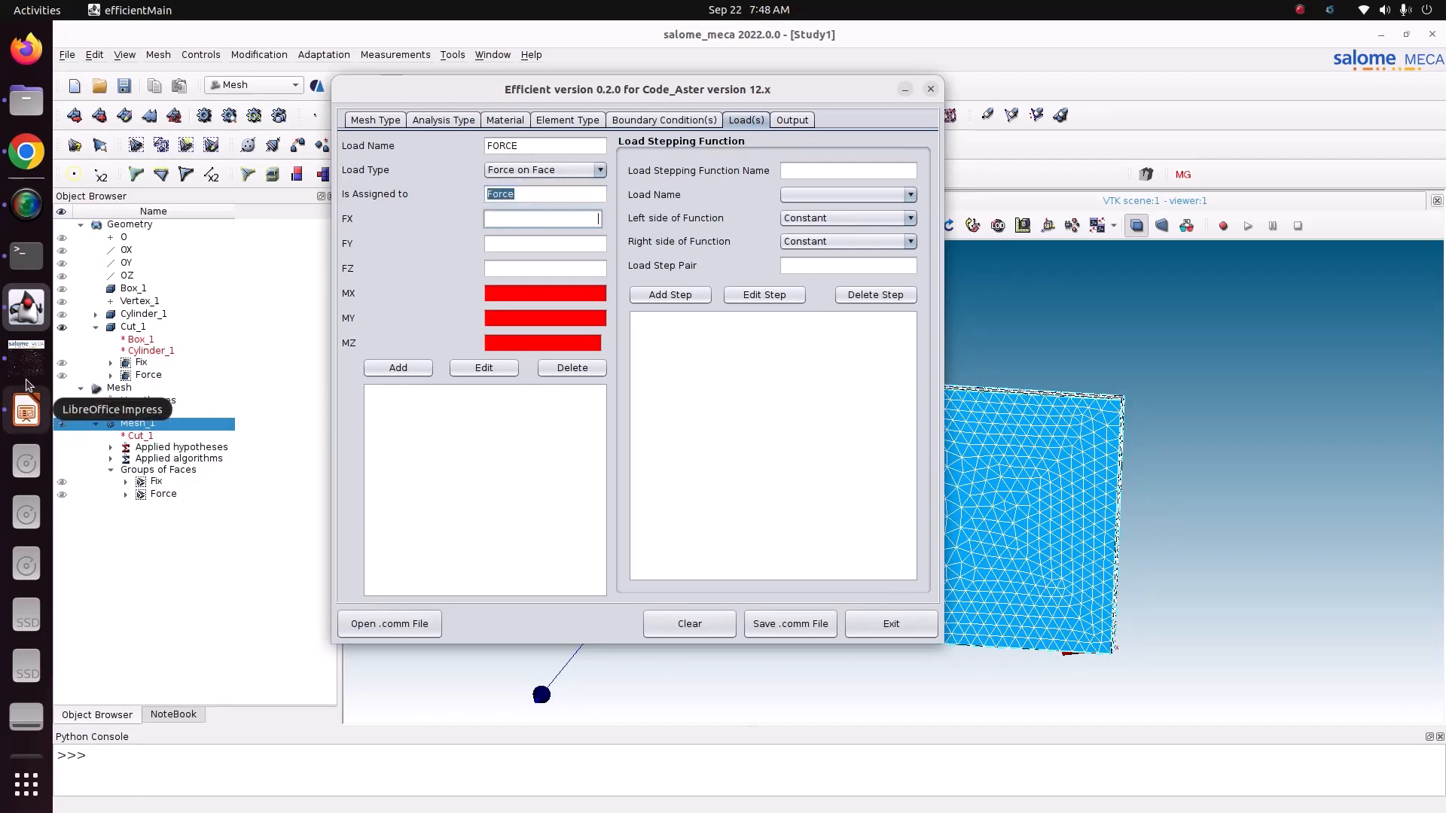
Step: Check the force on the plate slide in LibreOffice Impress and the mesh in salome_meca, and return to Efficient
left_click(26, 411)
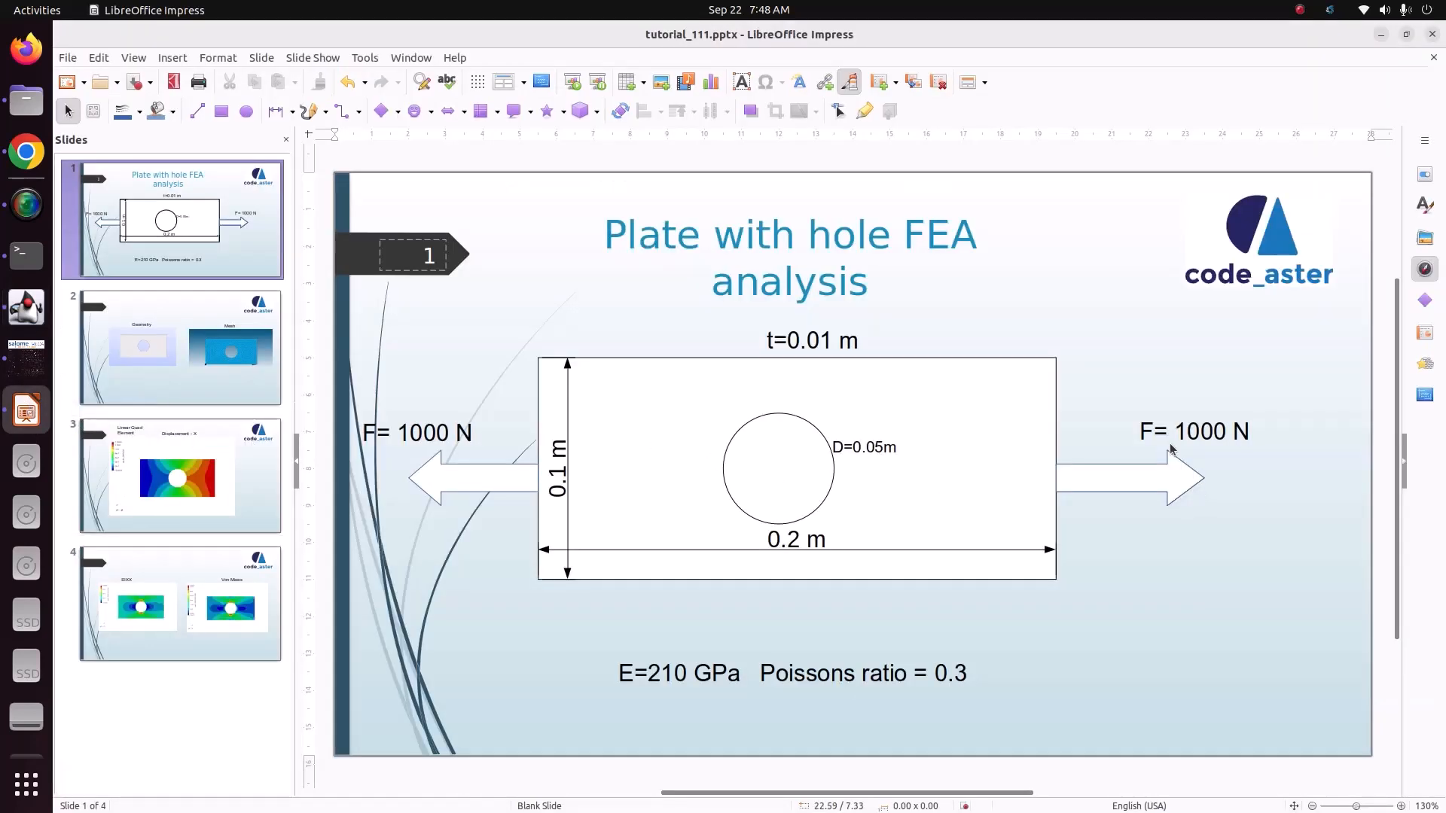
left_click(27, 359)
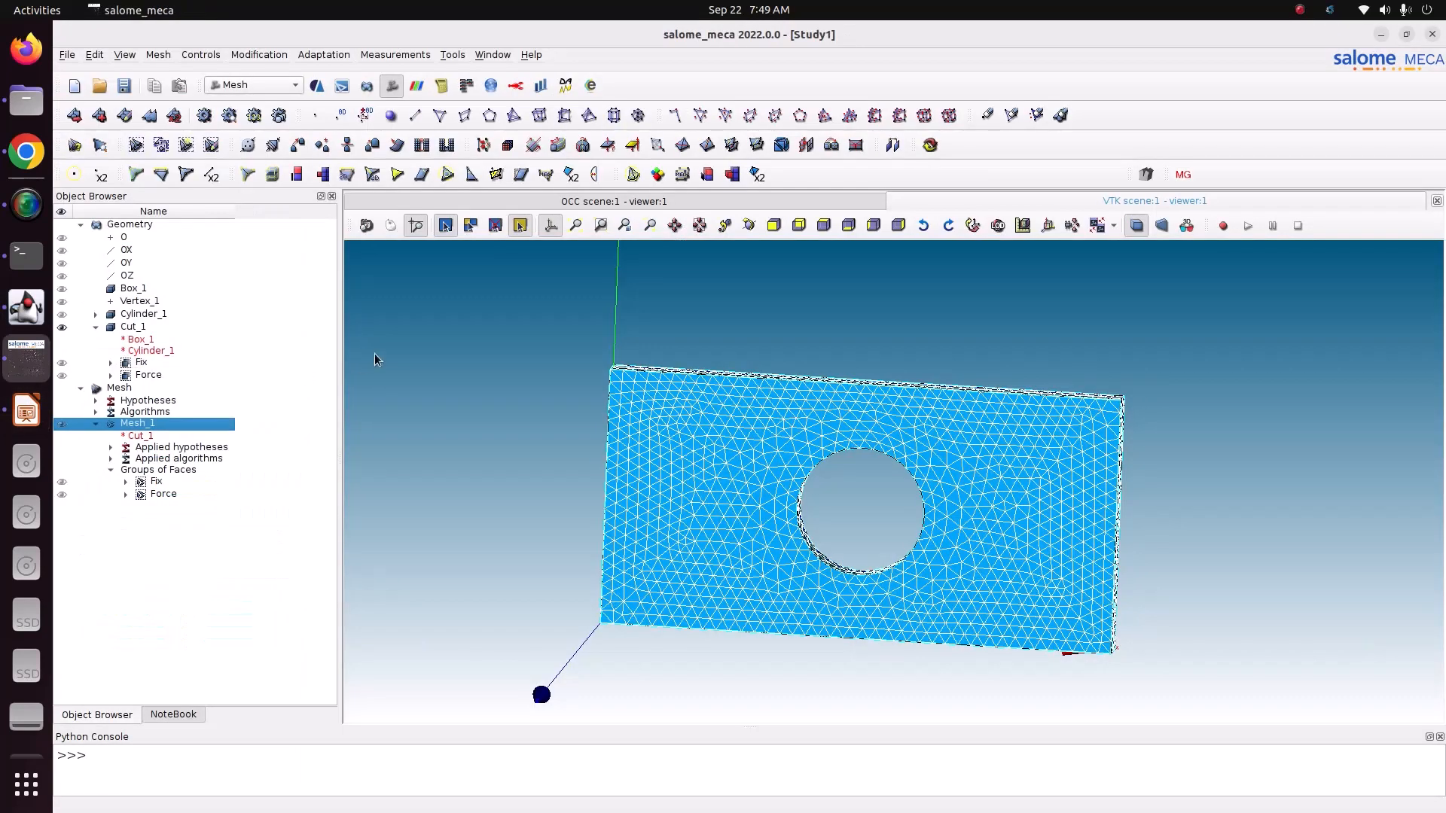
left_click(26, 306)
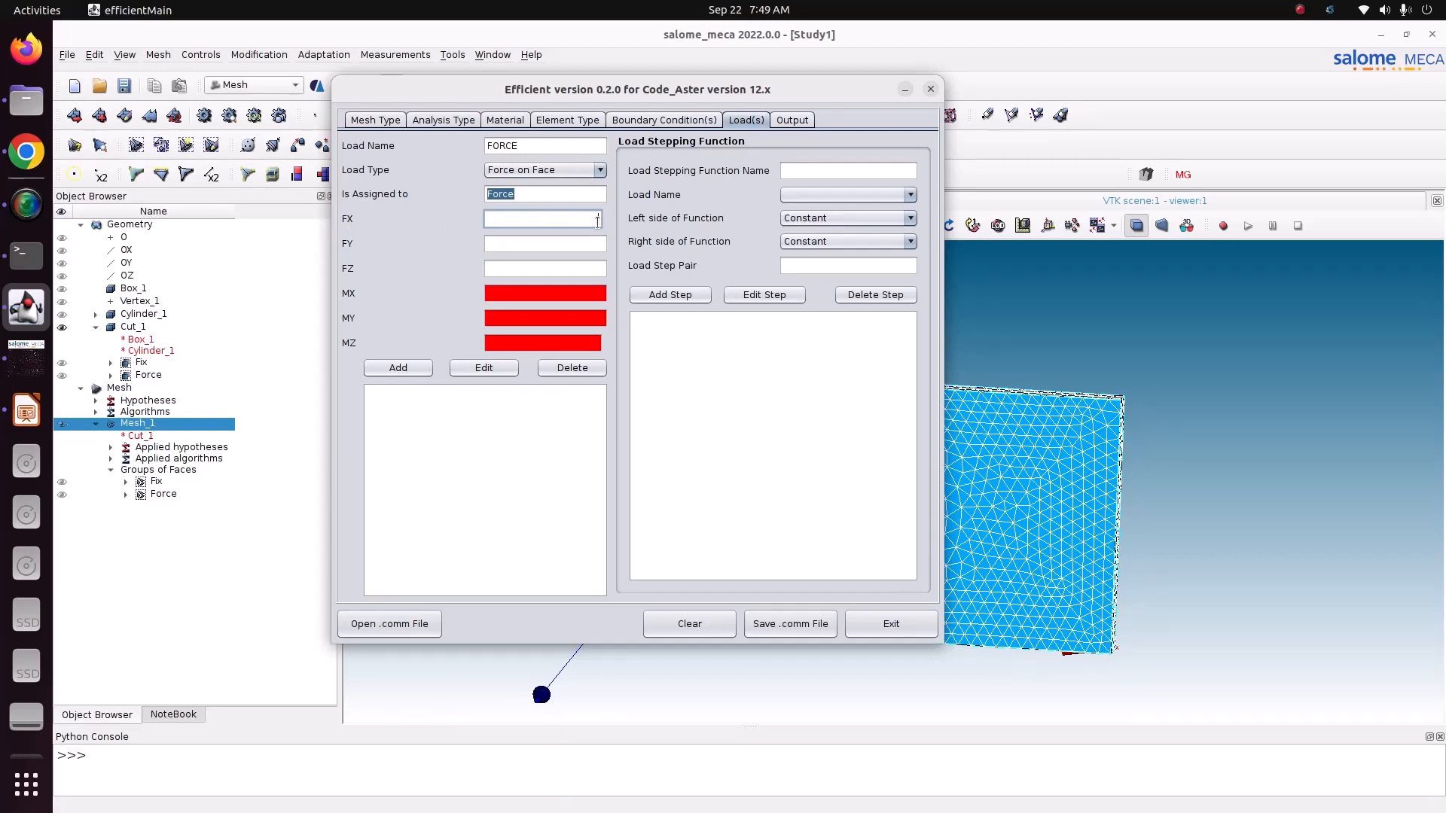
Step: Switch to LibreOffice Impress and add the text "0.1x0.01=0.001 area" below the force arrow at the plate's right end
left_click(27, 410)
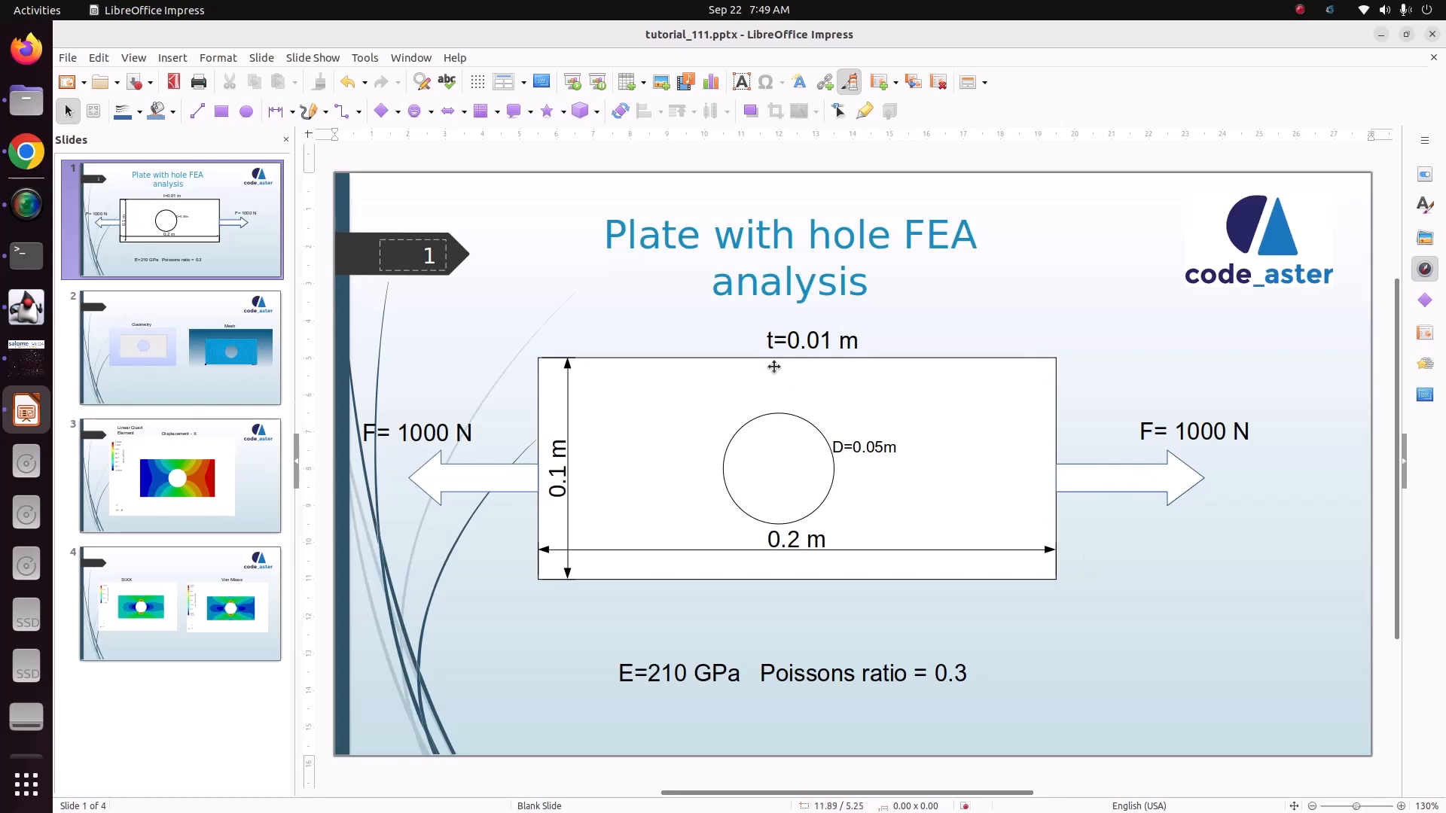
left_click(741, 81)
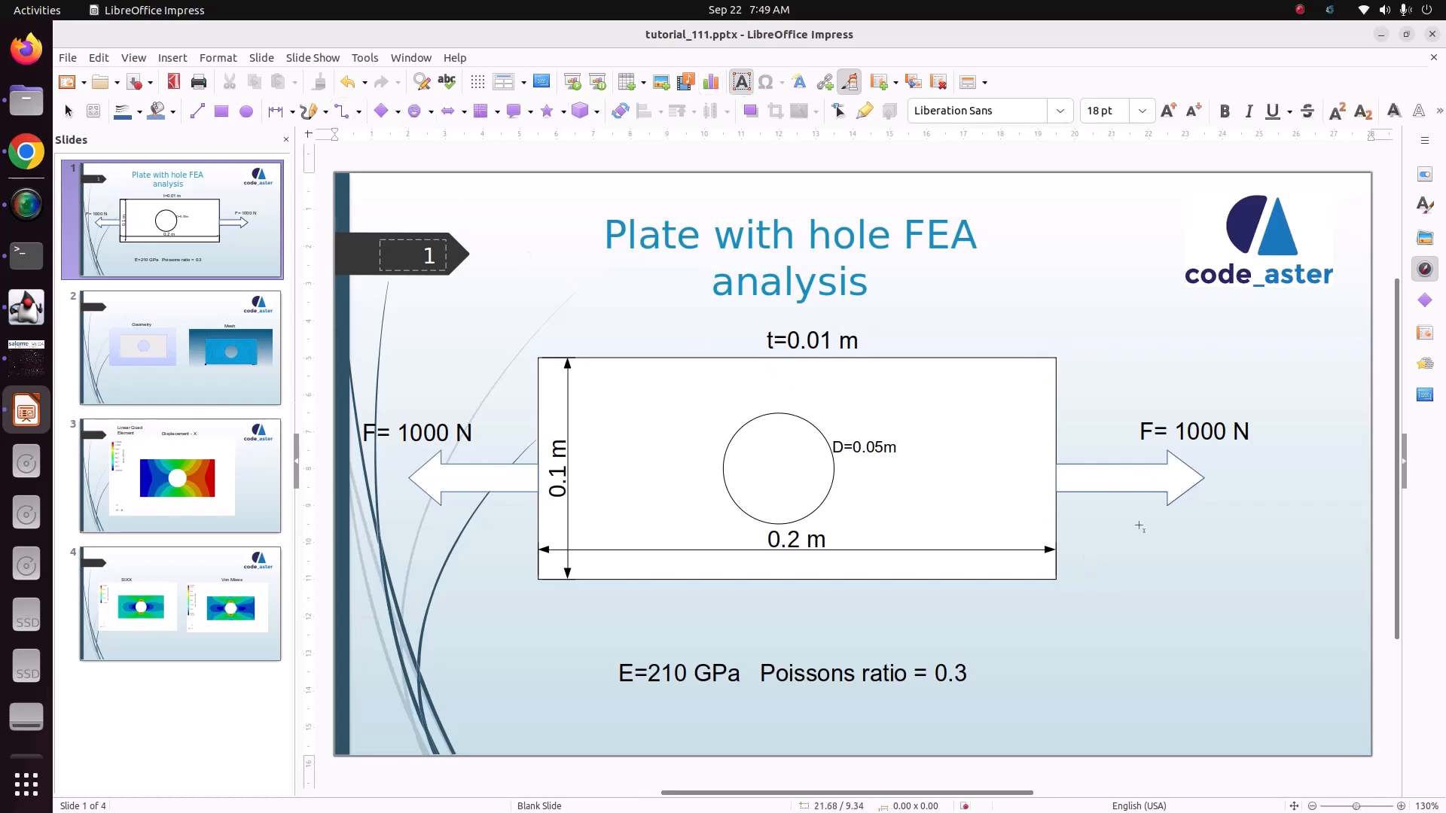
left_click(1145, 589)
type("0.")
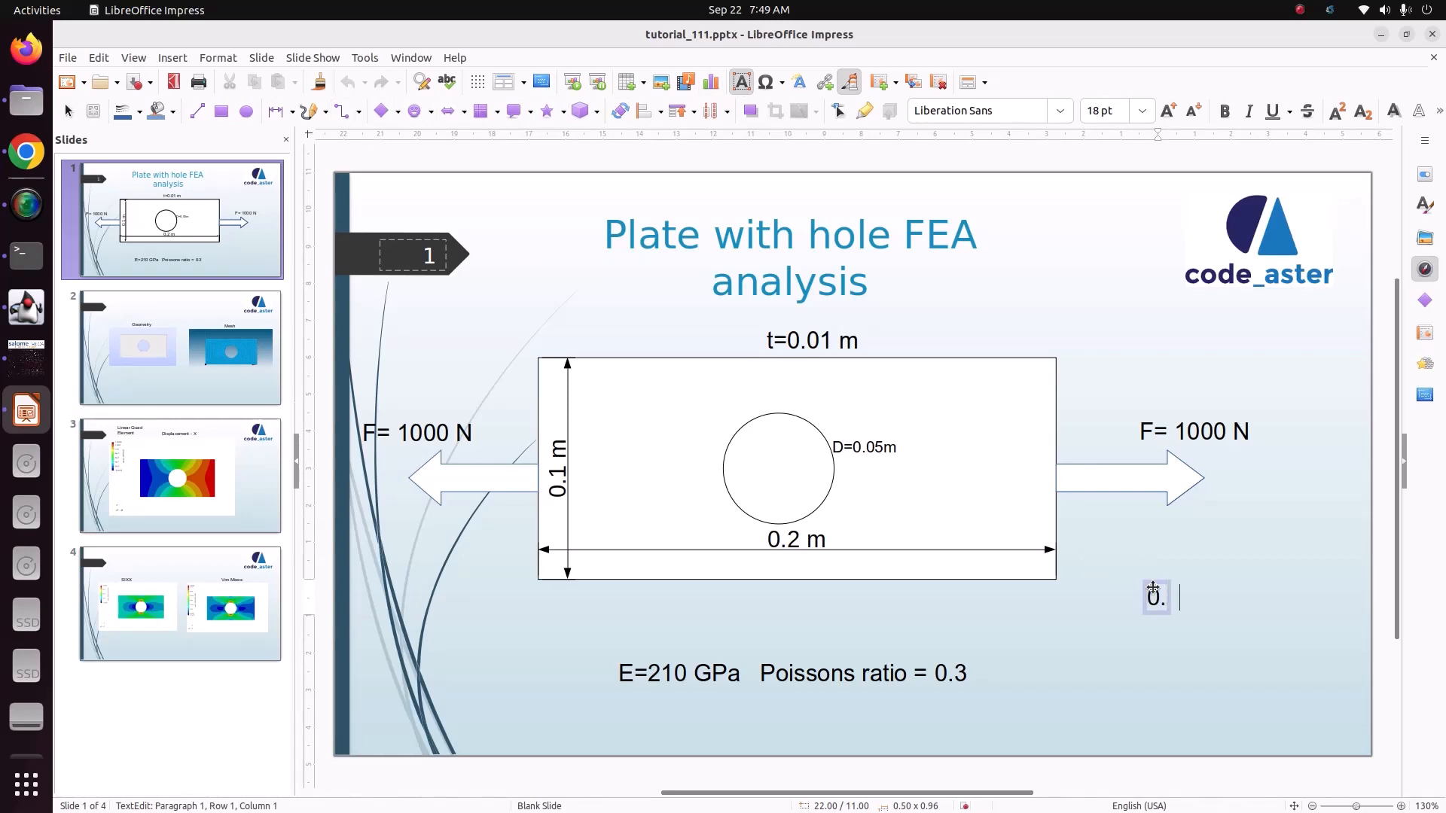
type("1x0.01=")
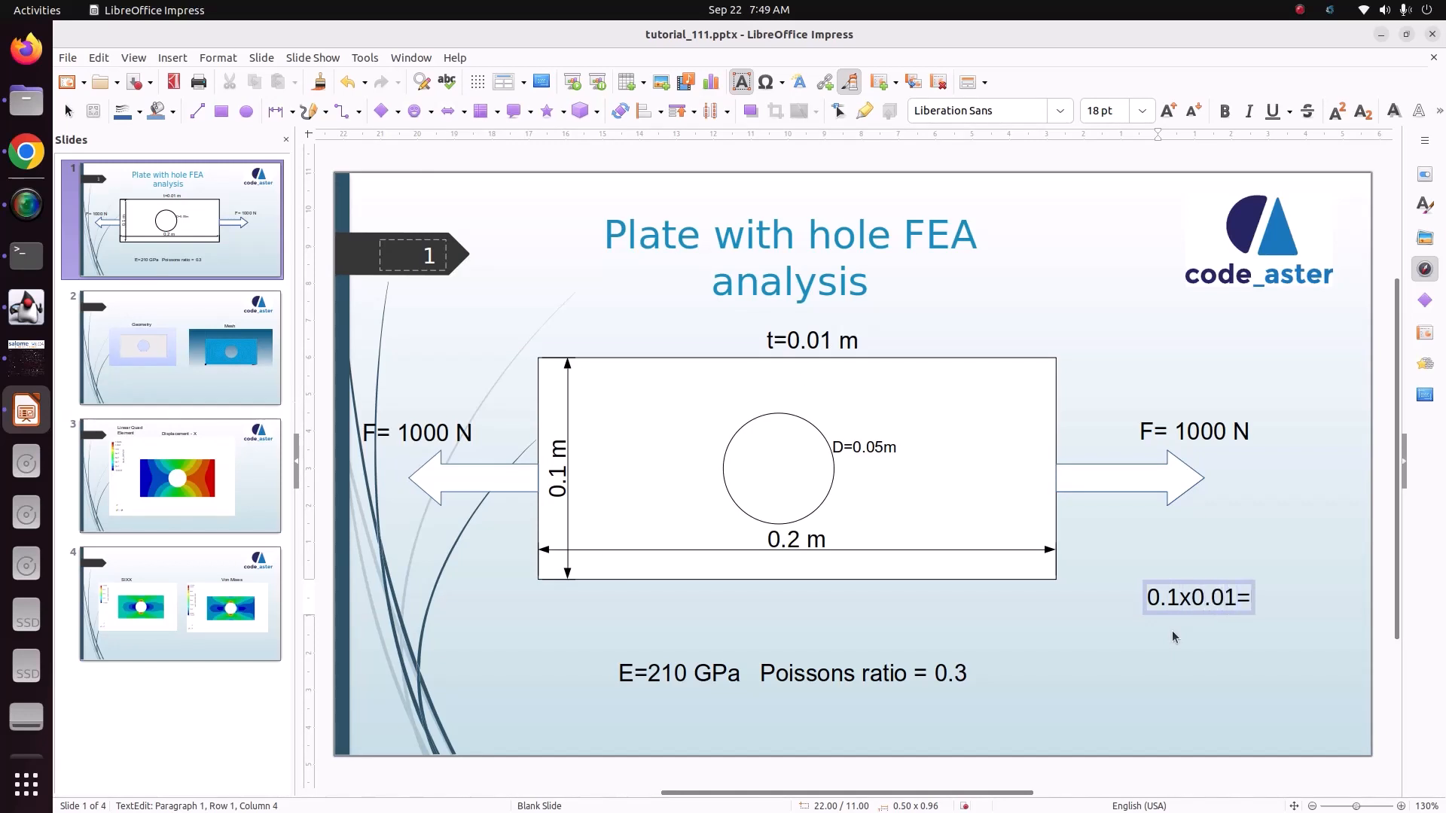
type("0.001 area")
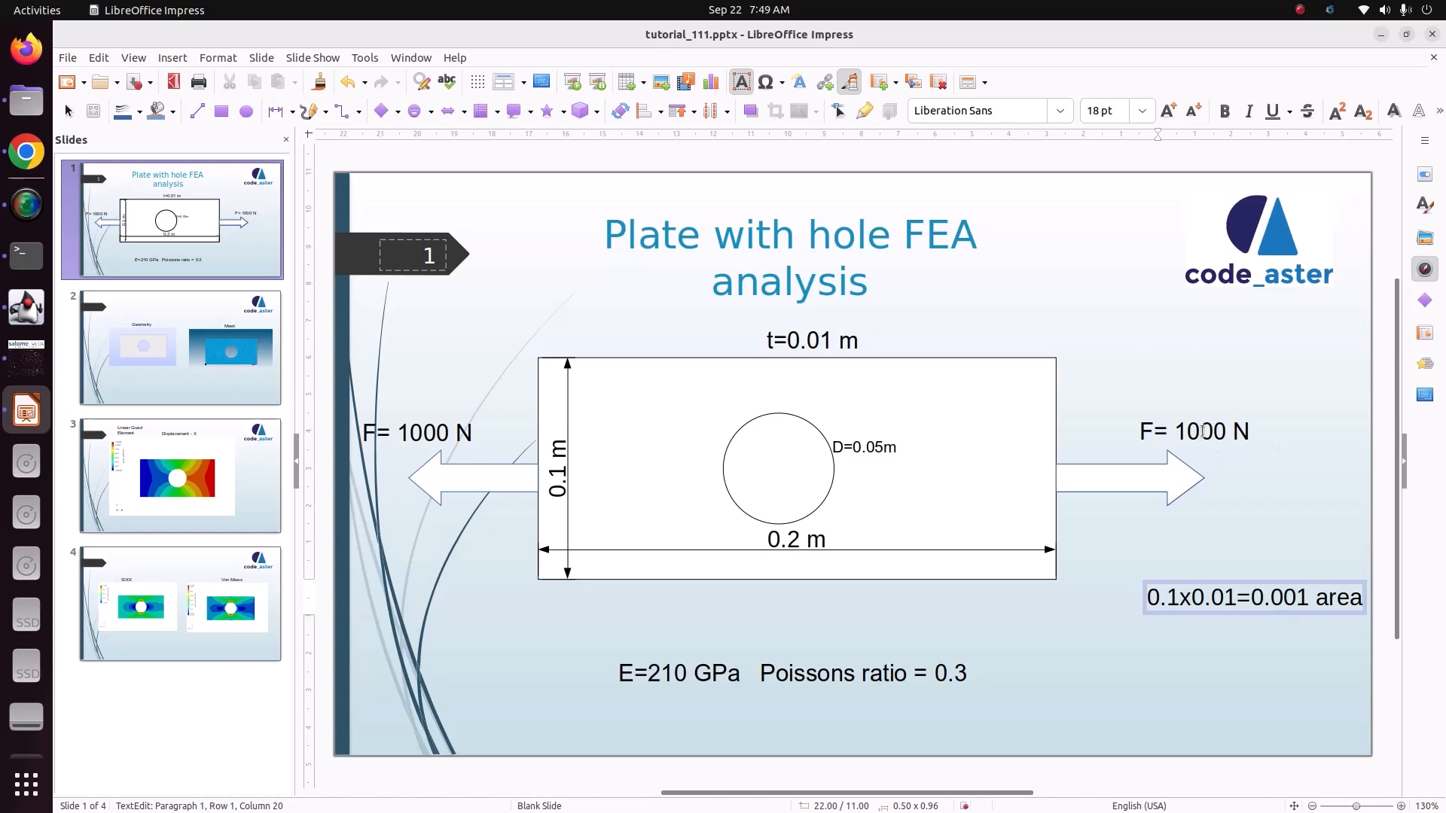
Step: Switch back to Efficient, set the FORCE load's FX to 1000/0.001, and add the load
left_click(27, 306)
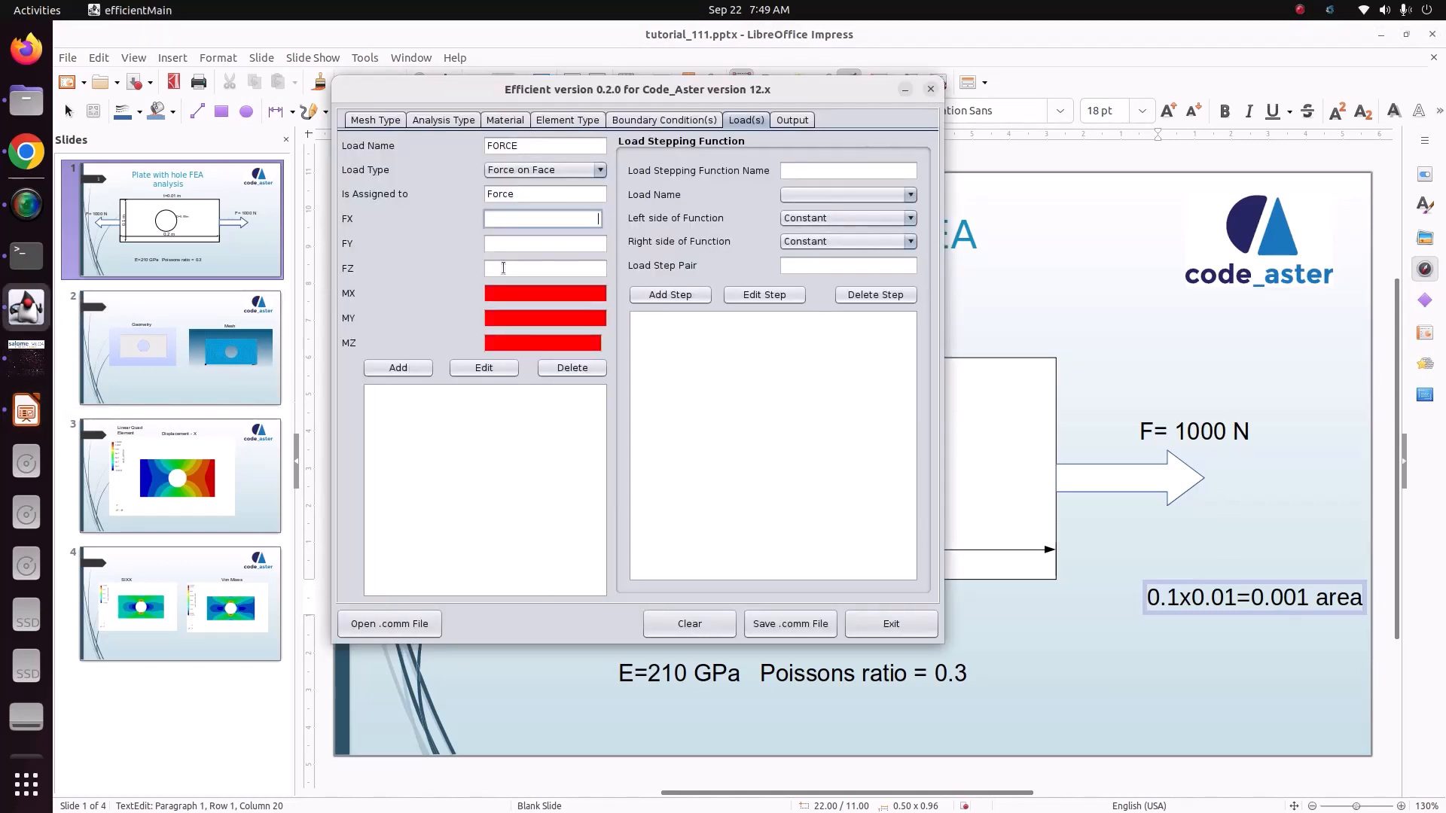
type("1000/0.001")
left_click_drag(538, 220, 612, 219)
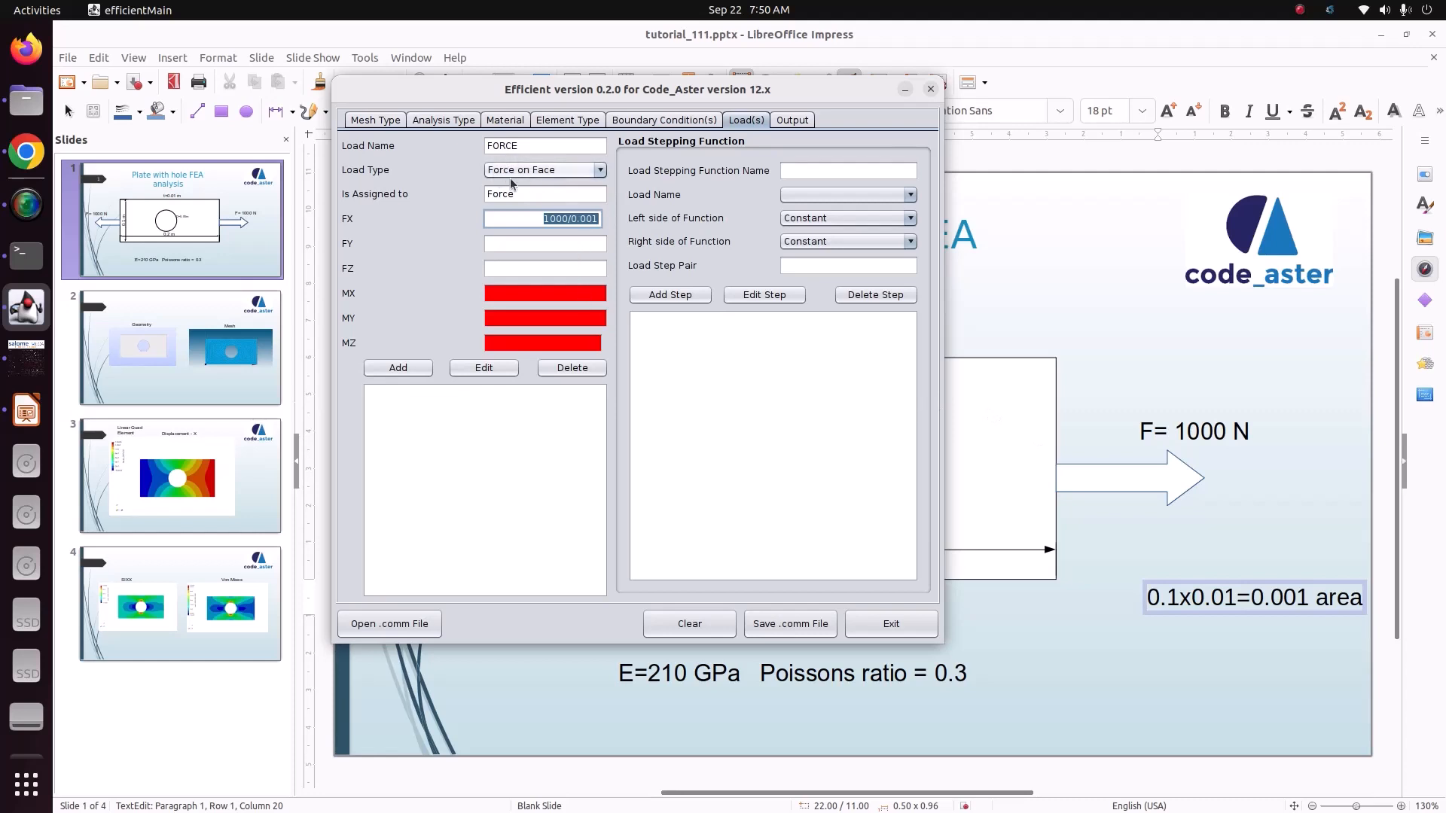
left_click_drag(534, 223, 602, 221)
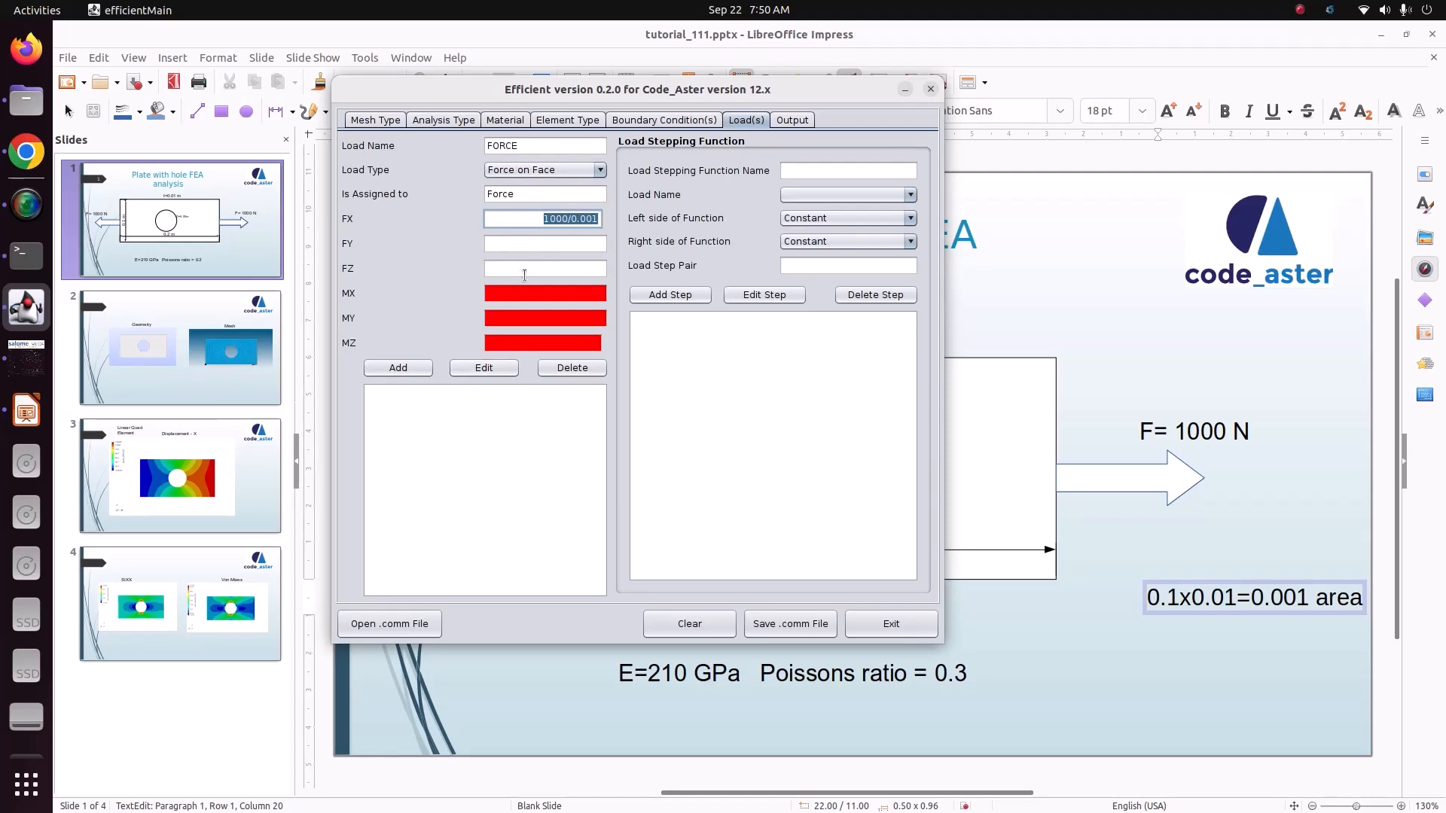
left_click(424, 369)
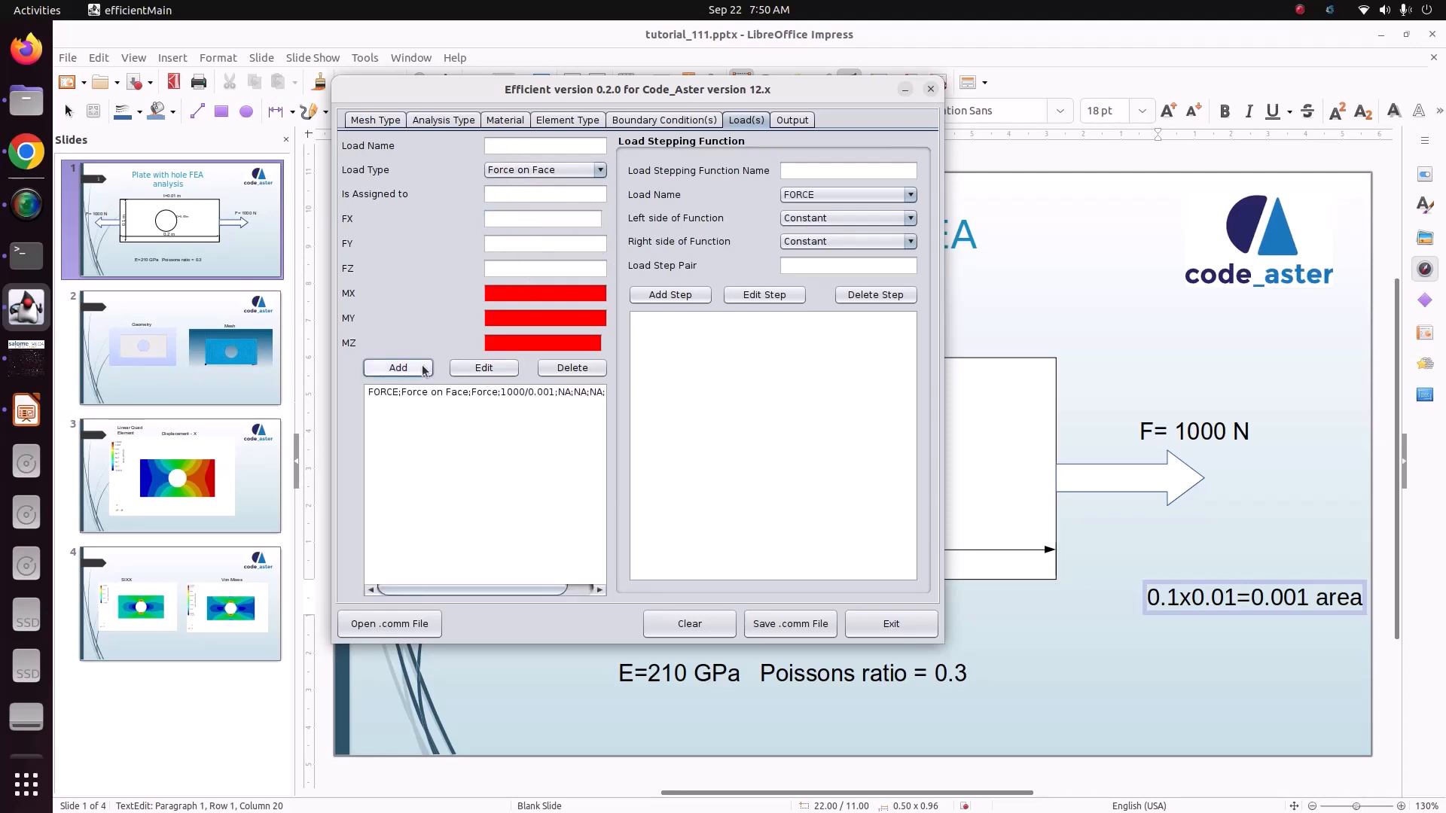
Step: Select all available options for MED output and save the command file as static.comm in Pictures/CODE_ASTER/5_plate_with_hole_3dmodel
left_click(790, 122)
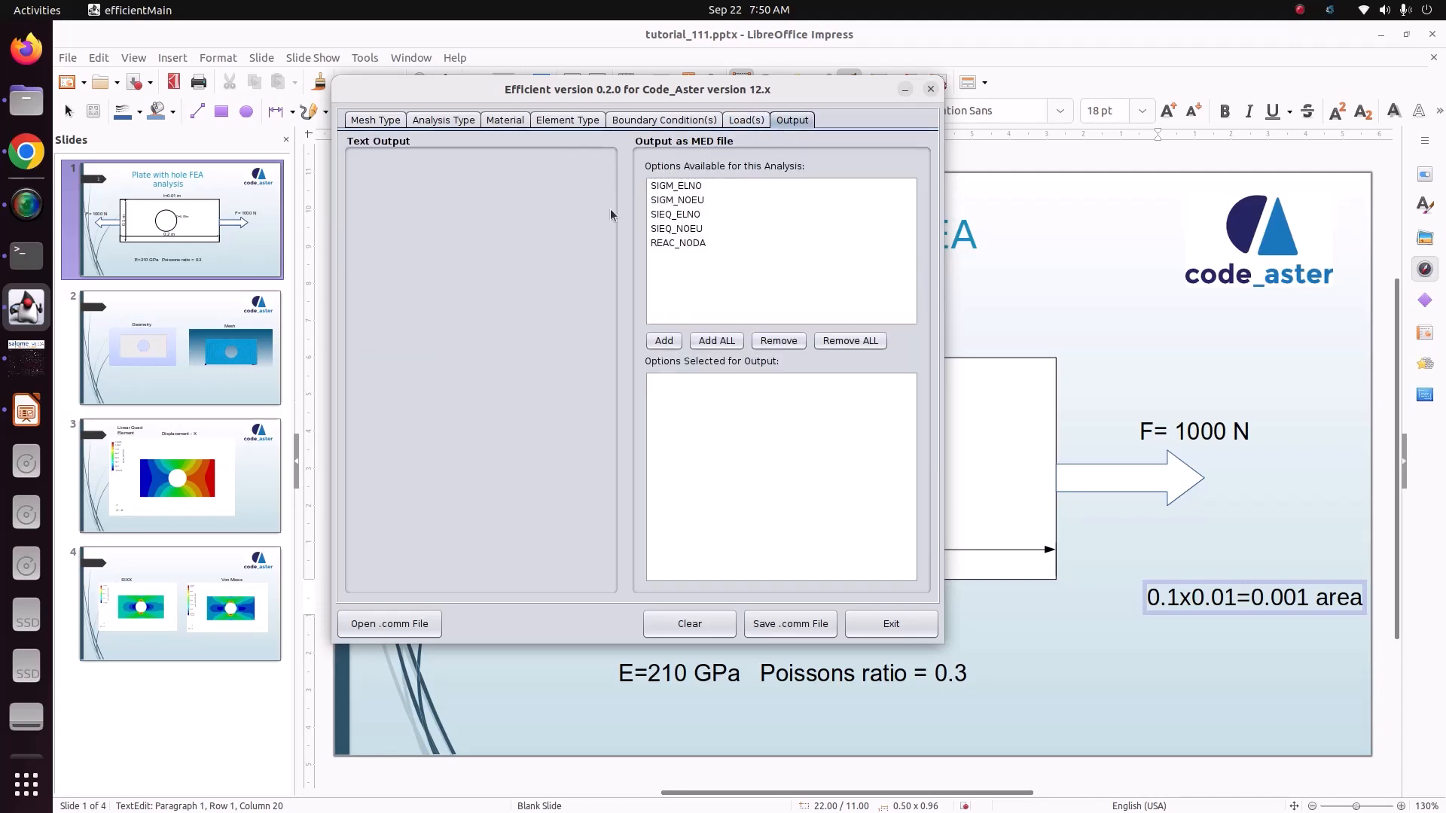
left_click(717, 341)
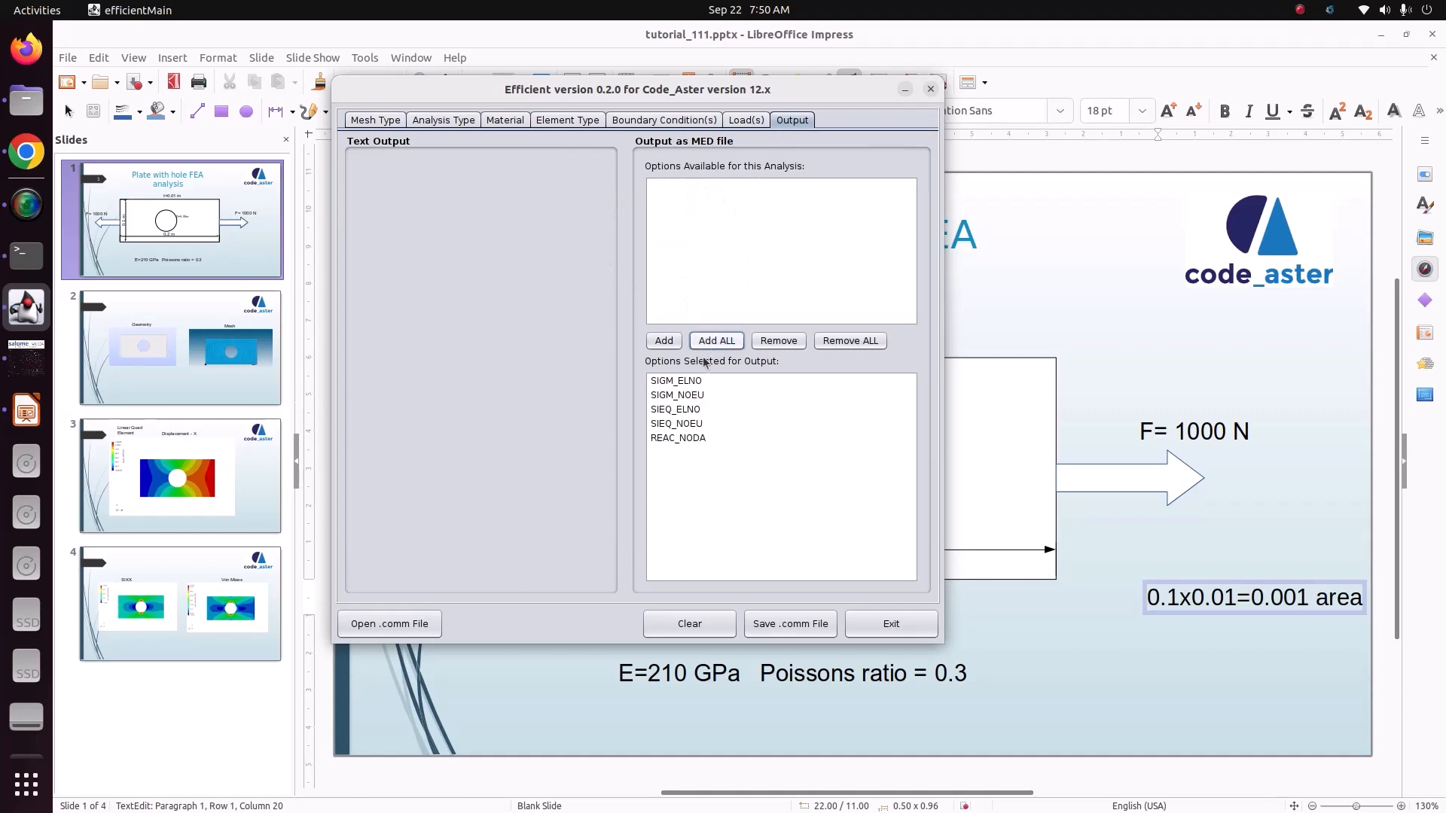
left_click(775, 631)
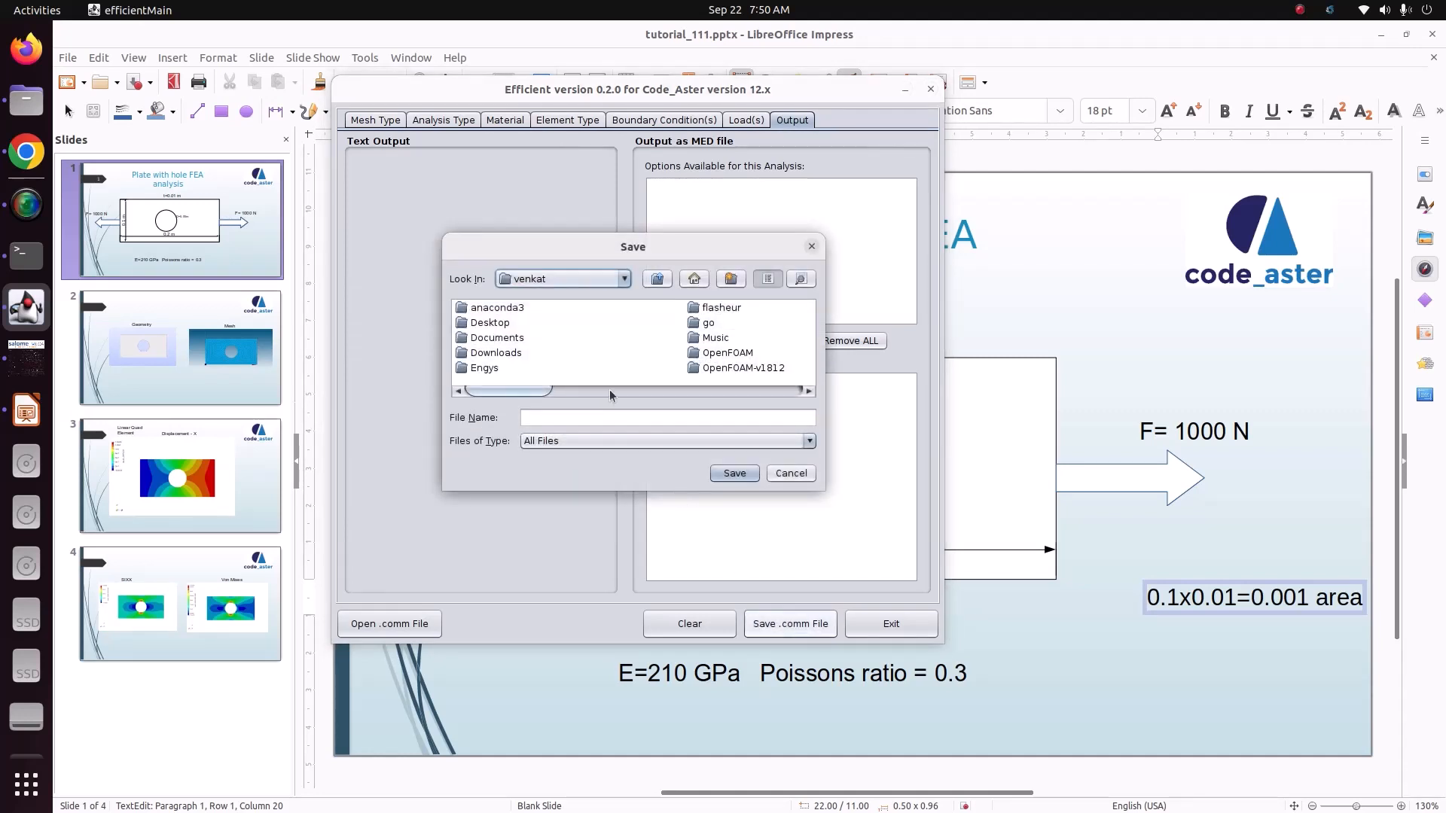
left_click(580, 391)
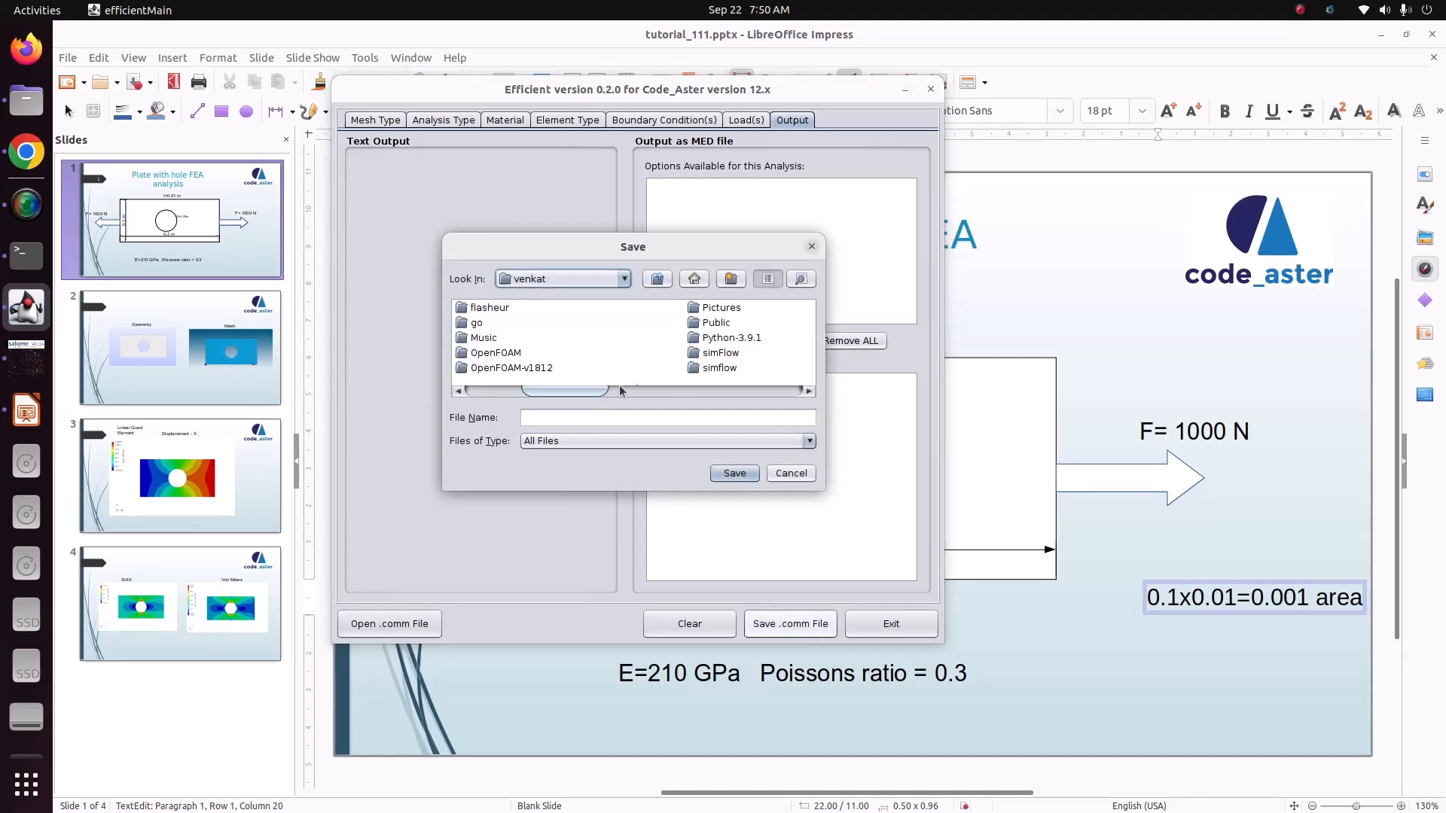
double_click(725, 310)
left_click(510, 310)
double_click(510, 310)
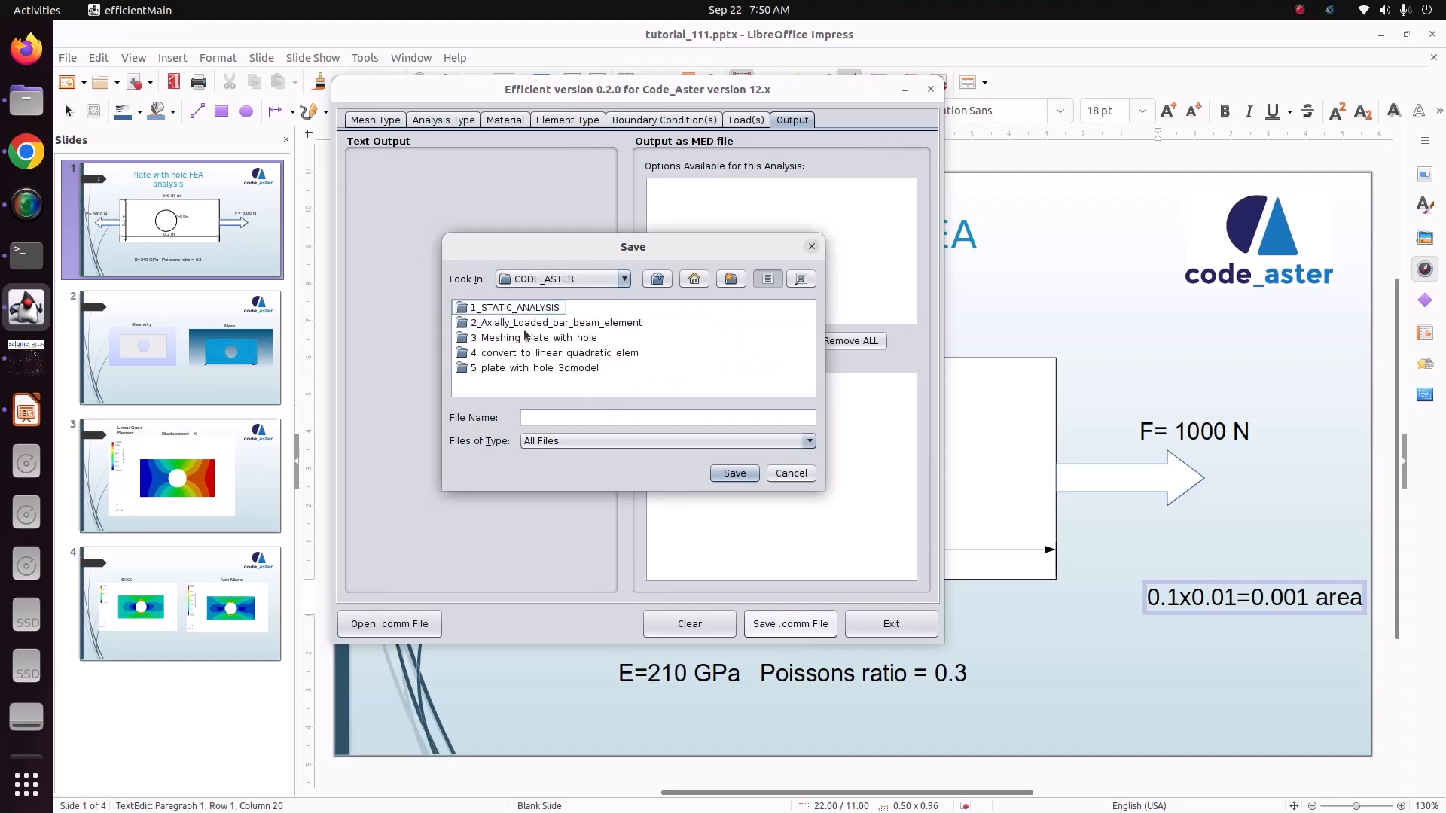
double_click(527, 369)
left_click(558, 418)
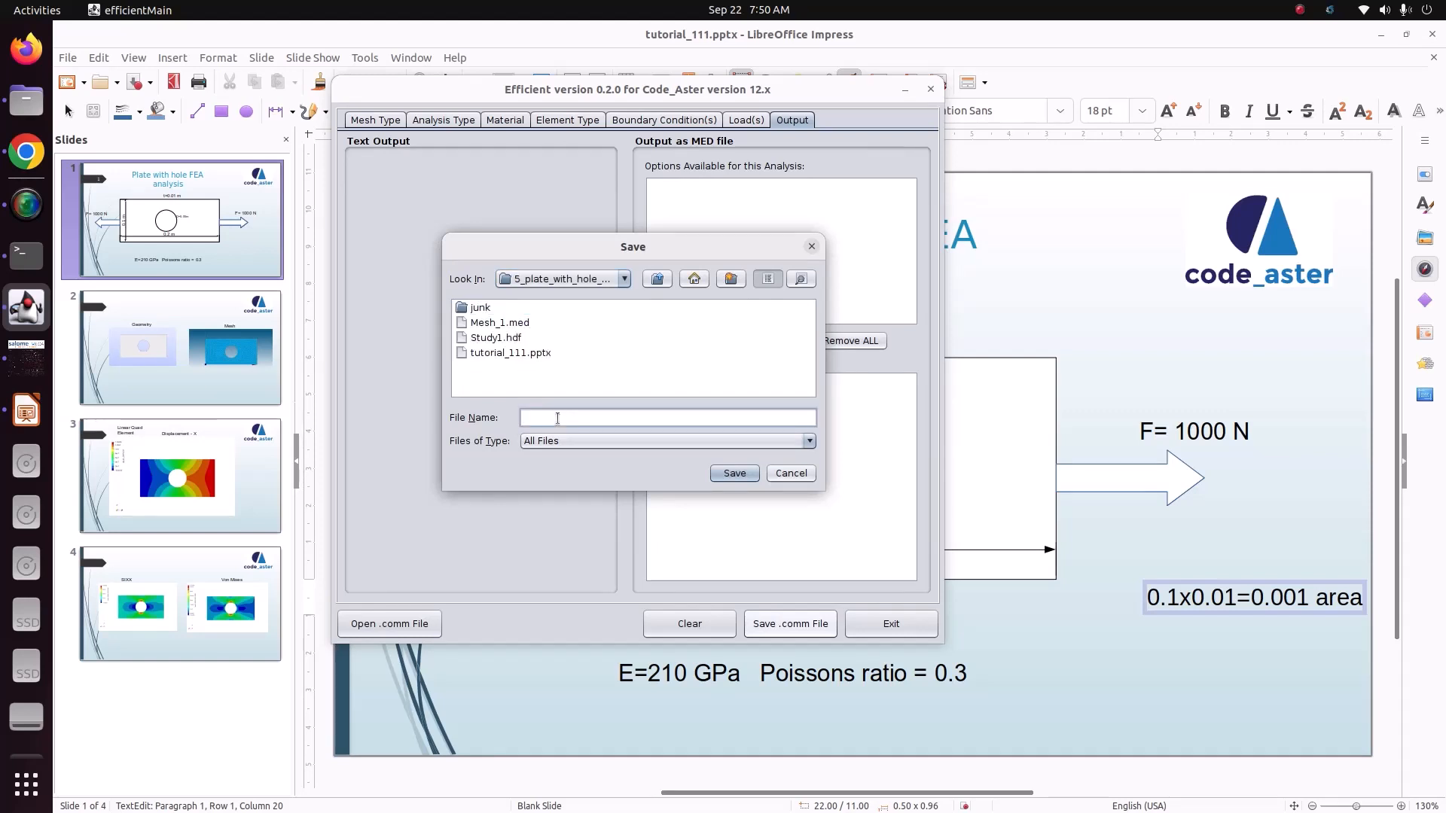
key("BackSpace")
type("static.comm")
left_click(728, 472)
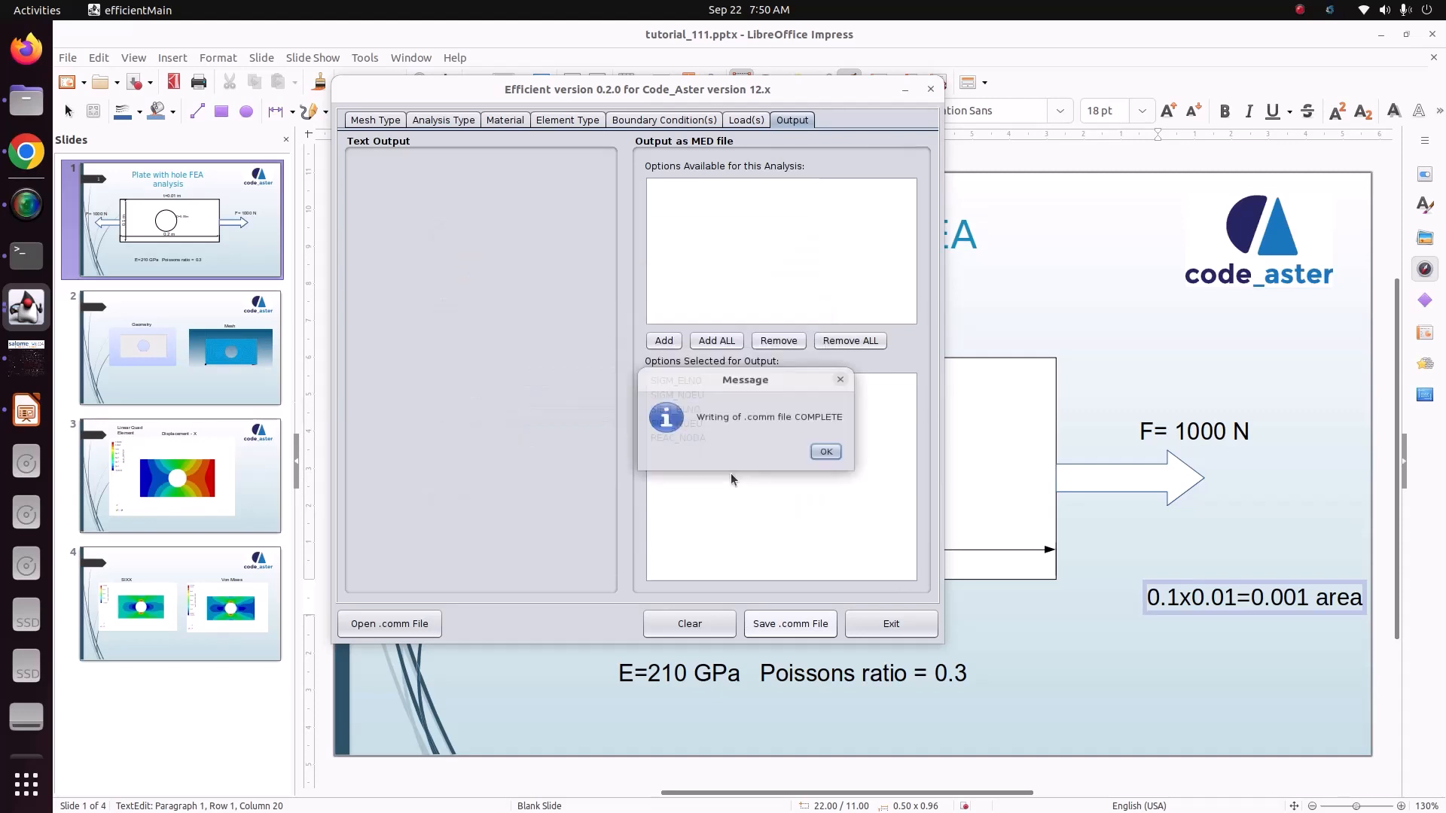
left_click(824, 454)
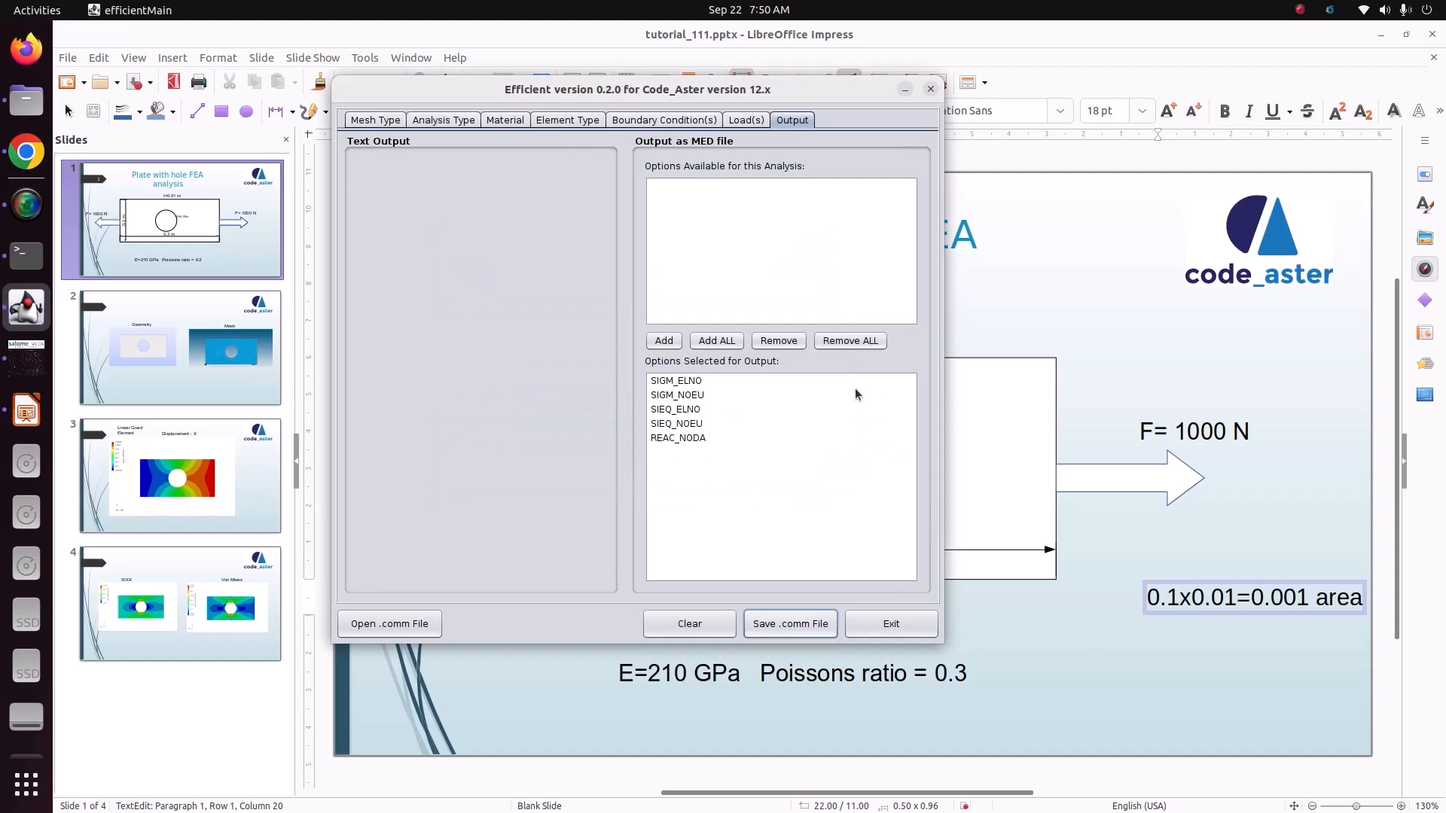
Step: Exit Efficient and launch the code_aster ASTK interface from salome_meca, dismissing the domain name notice
left_click(898, 622)
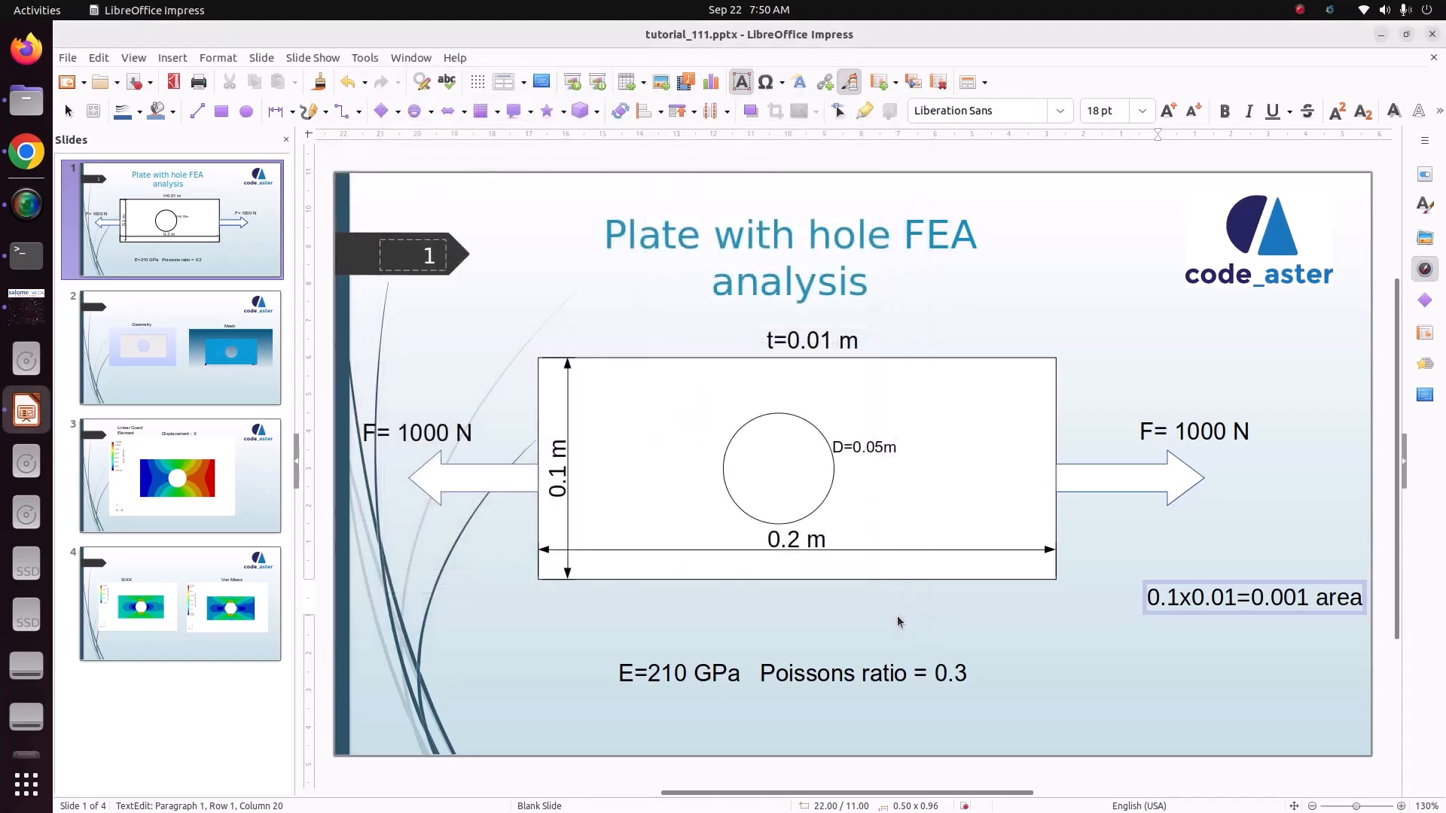
left_click(33, 308)
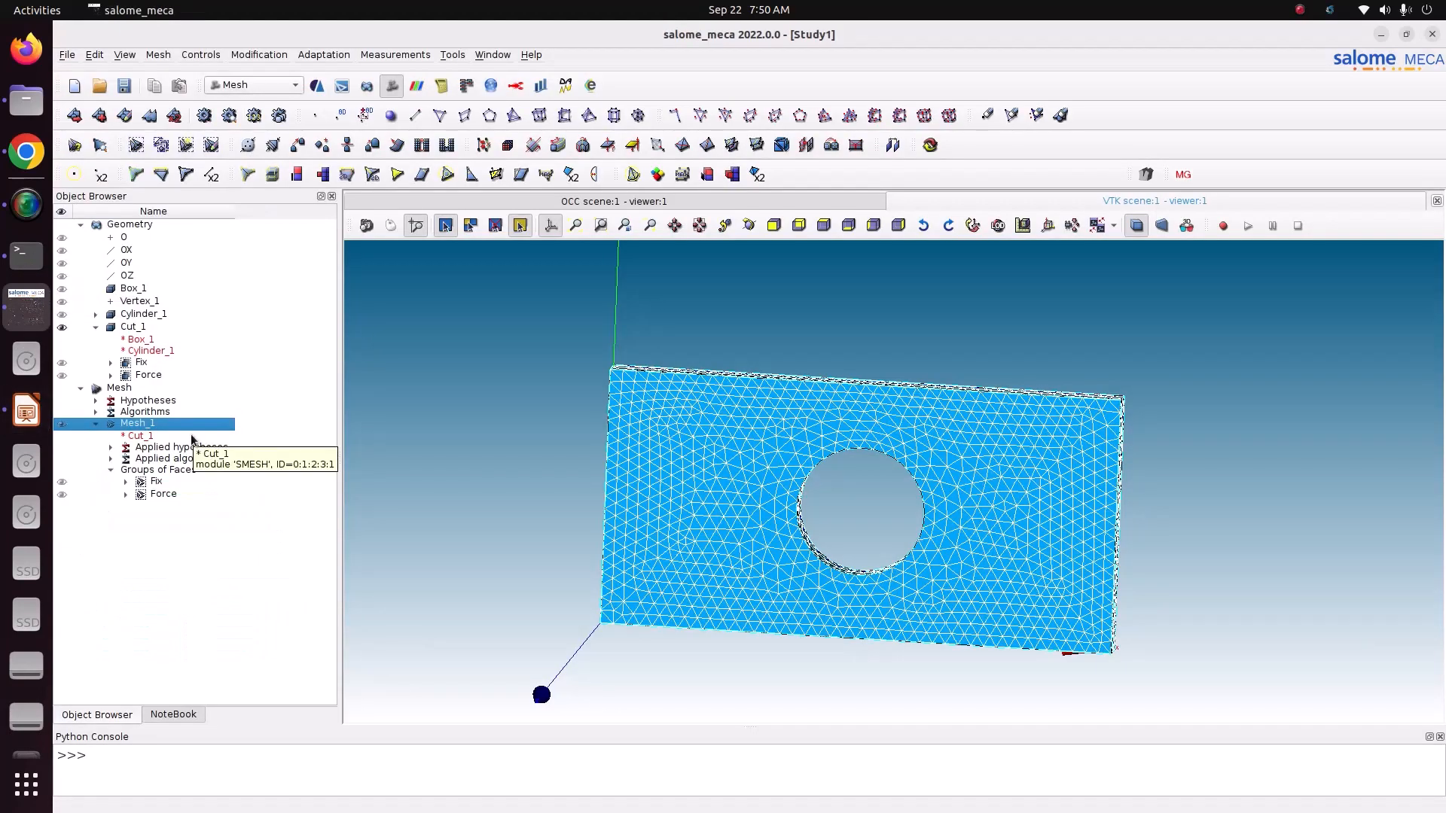
left_click(446, 59)
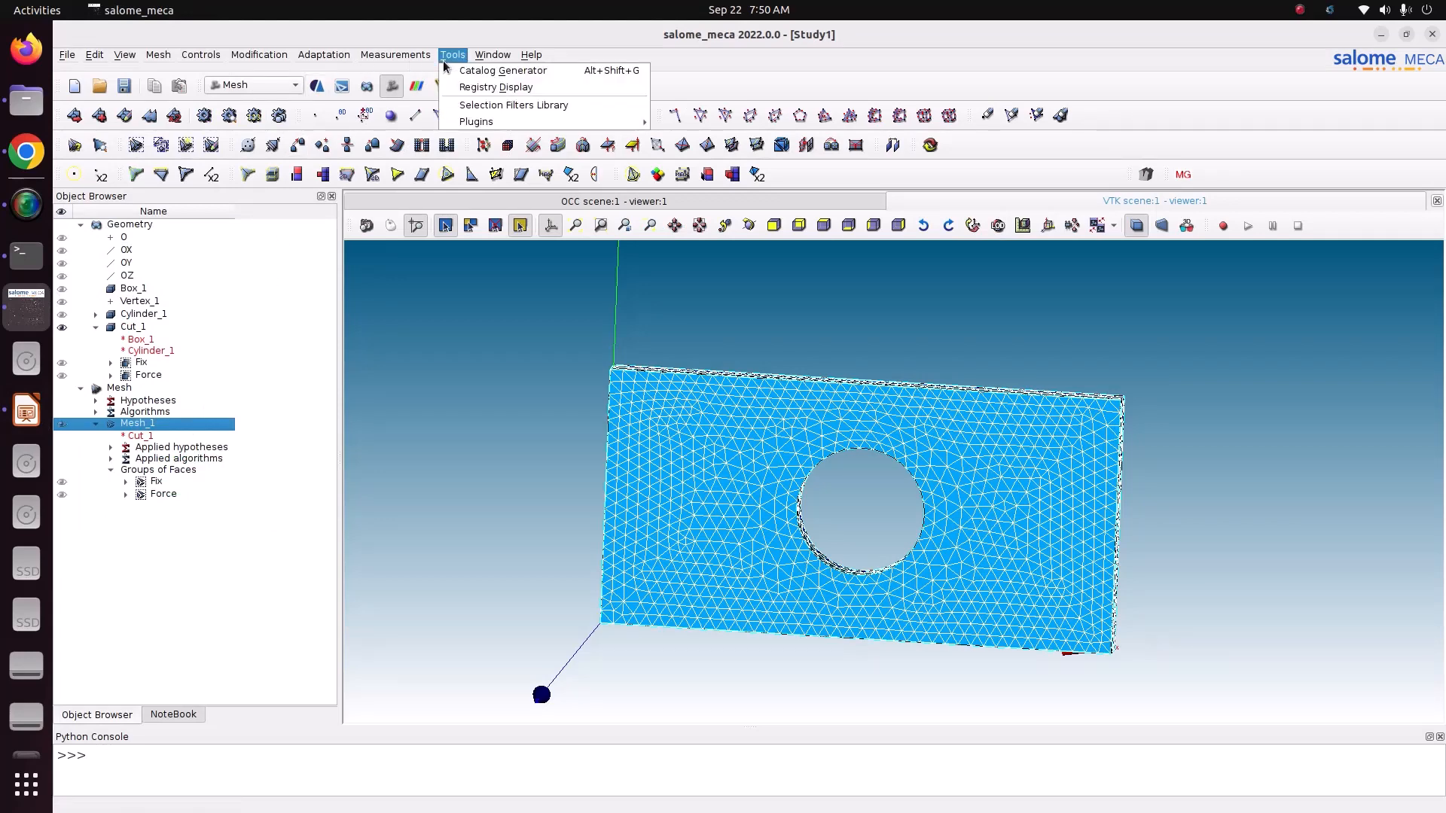
mouse_move(482, 122)
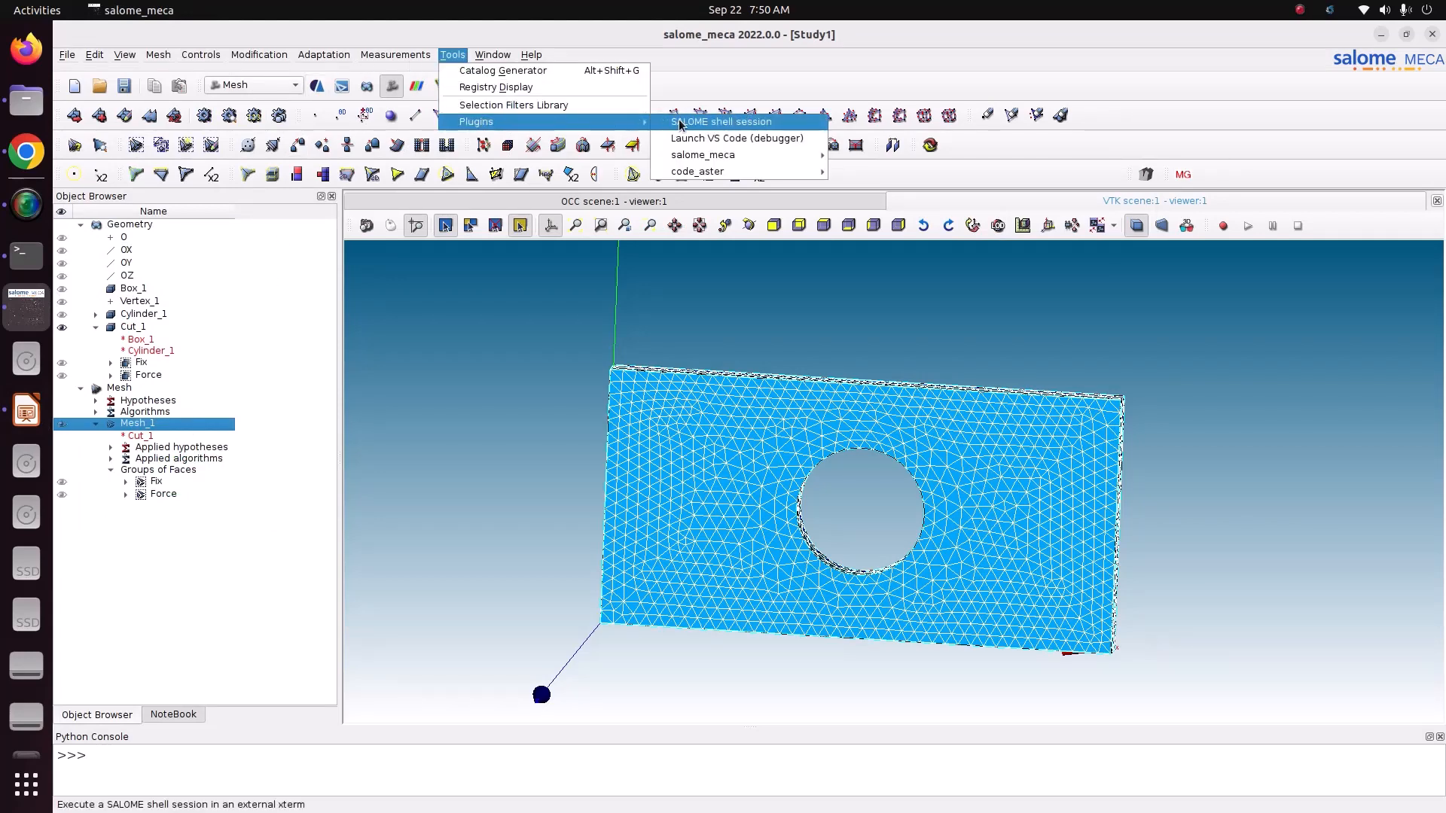
mouse_move(731, 173)
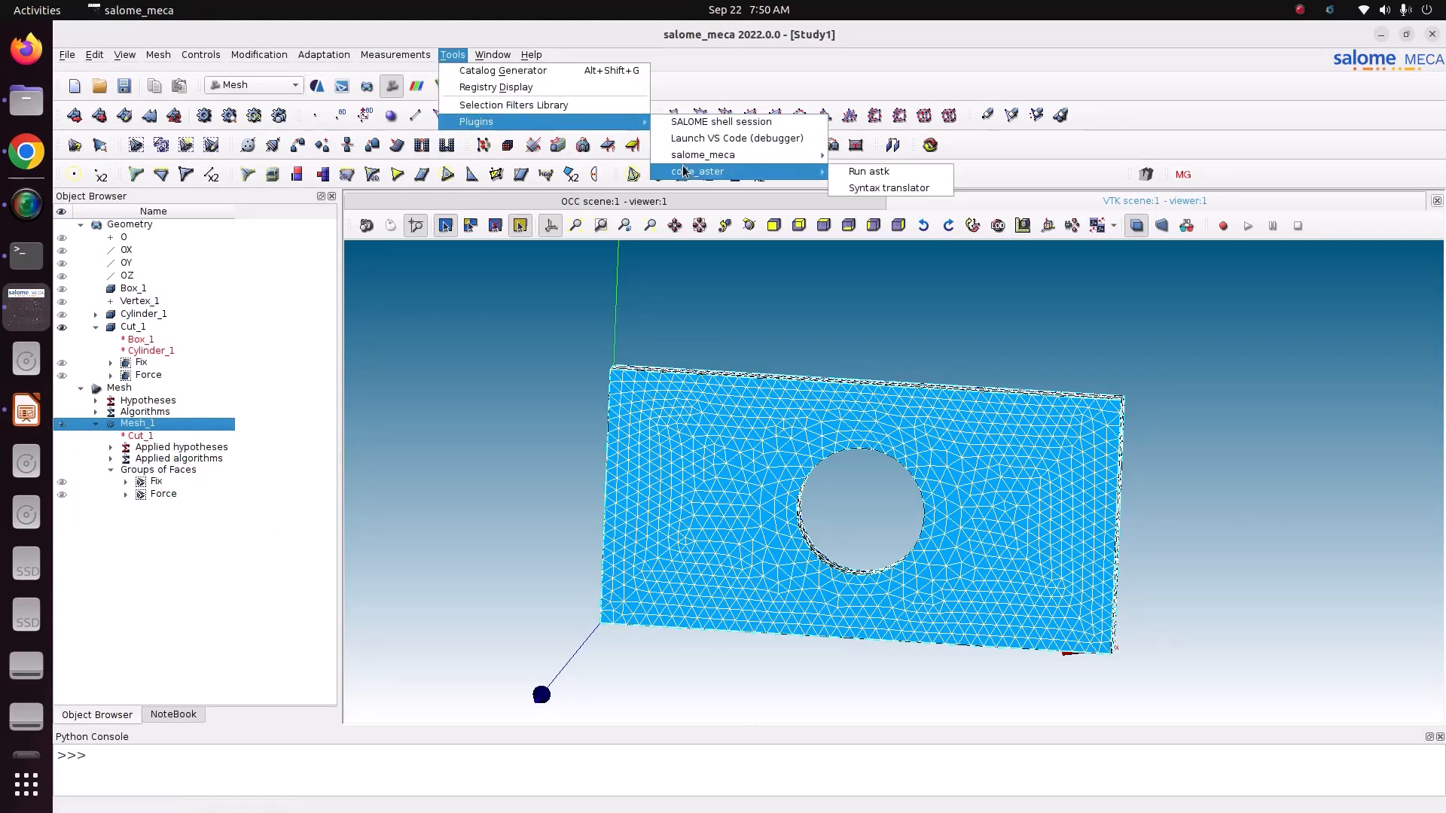
left_click(907, 180)
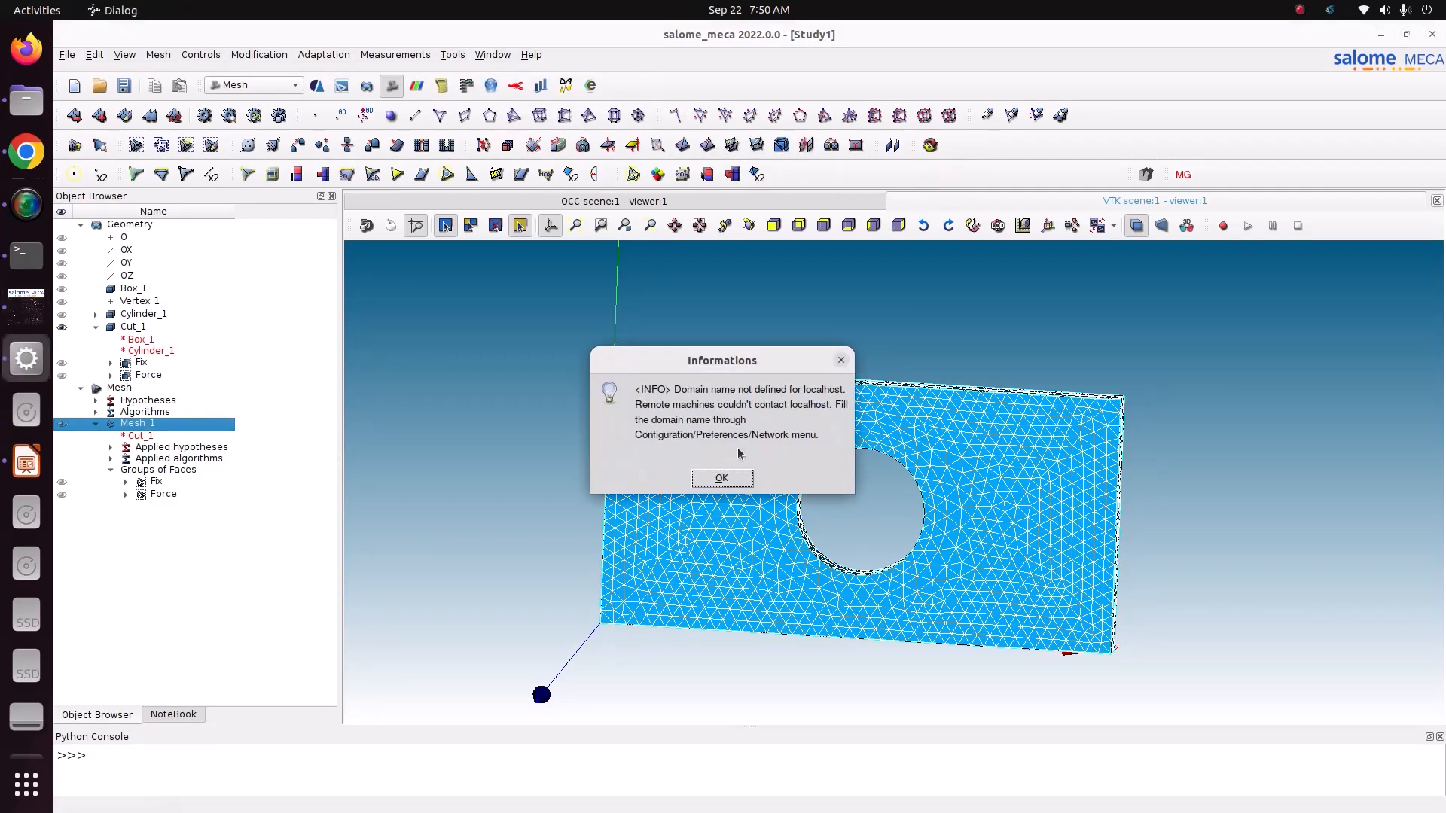
left_click(728, 476)
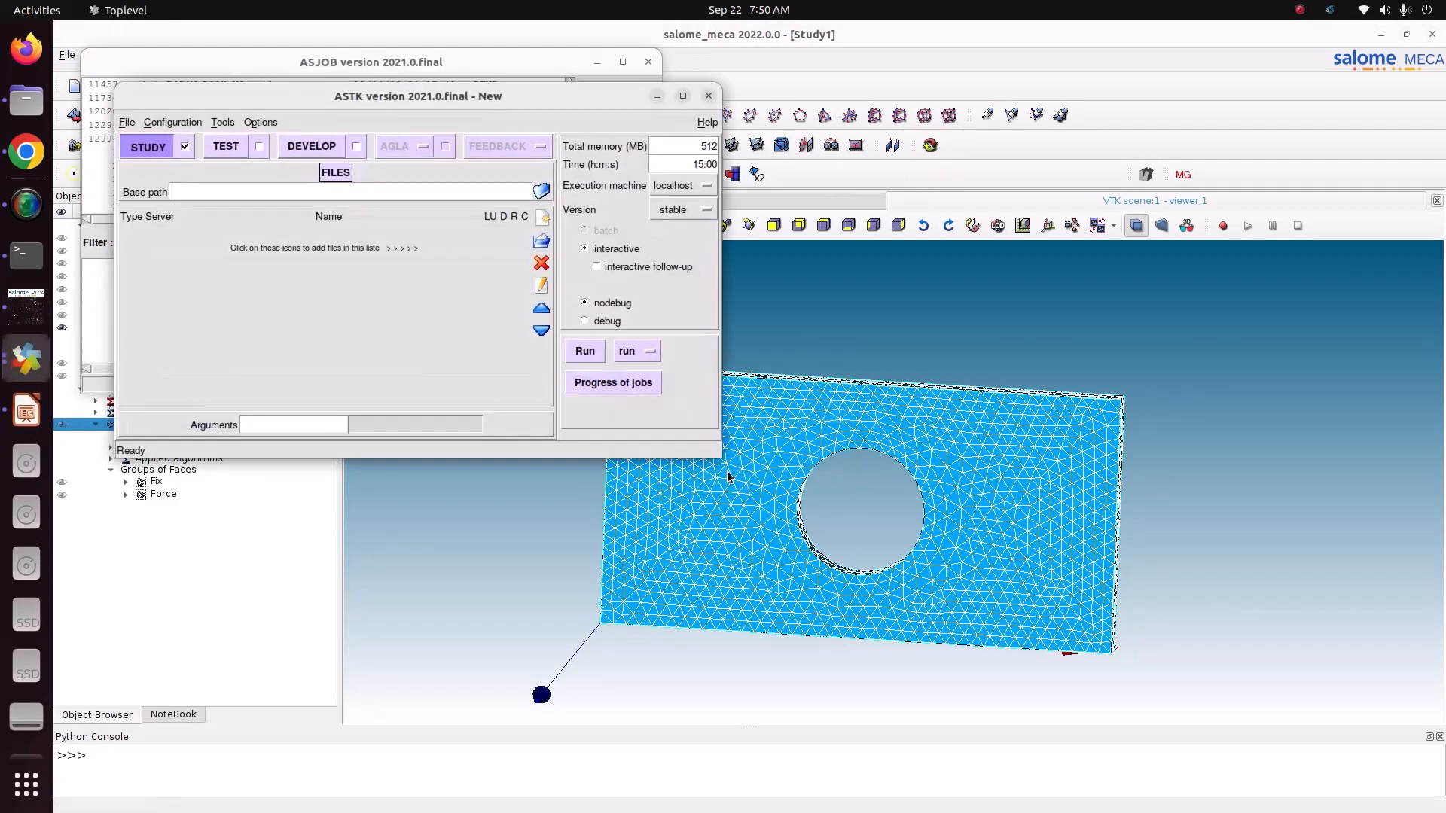
left_click_drag(357, 96, 686, 187)
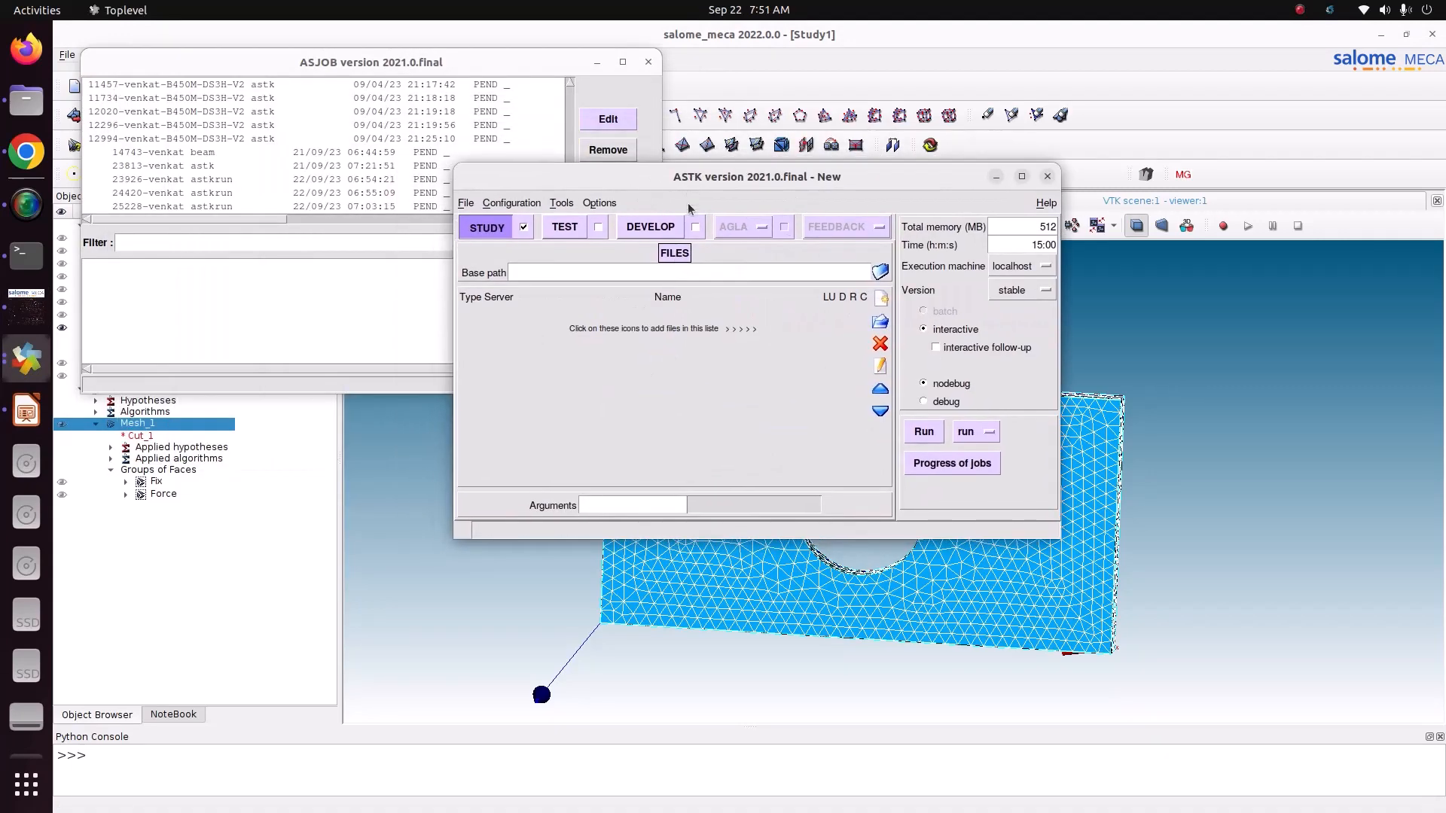
Step: Set the ASTK base path to the Pictures/CODE_ASTER/5_plate_with_hole_3dmodel folder
left_click(879, 272)
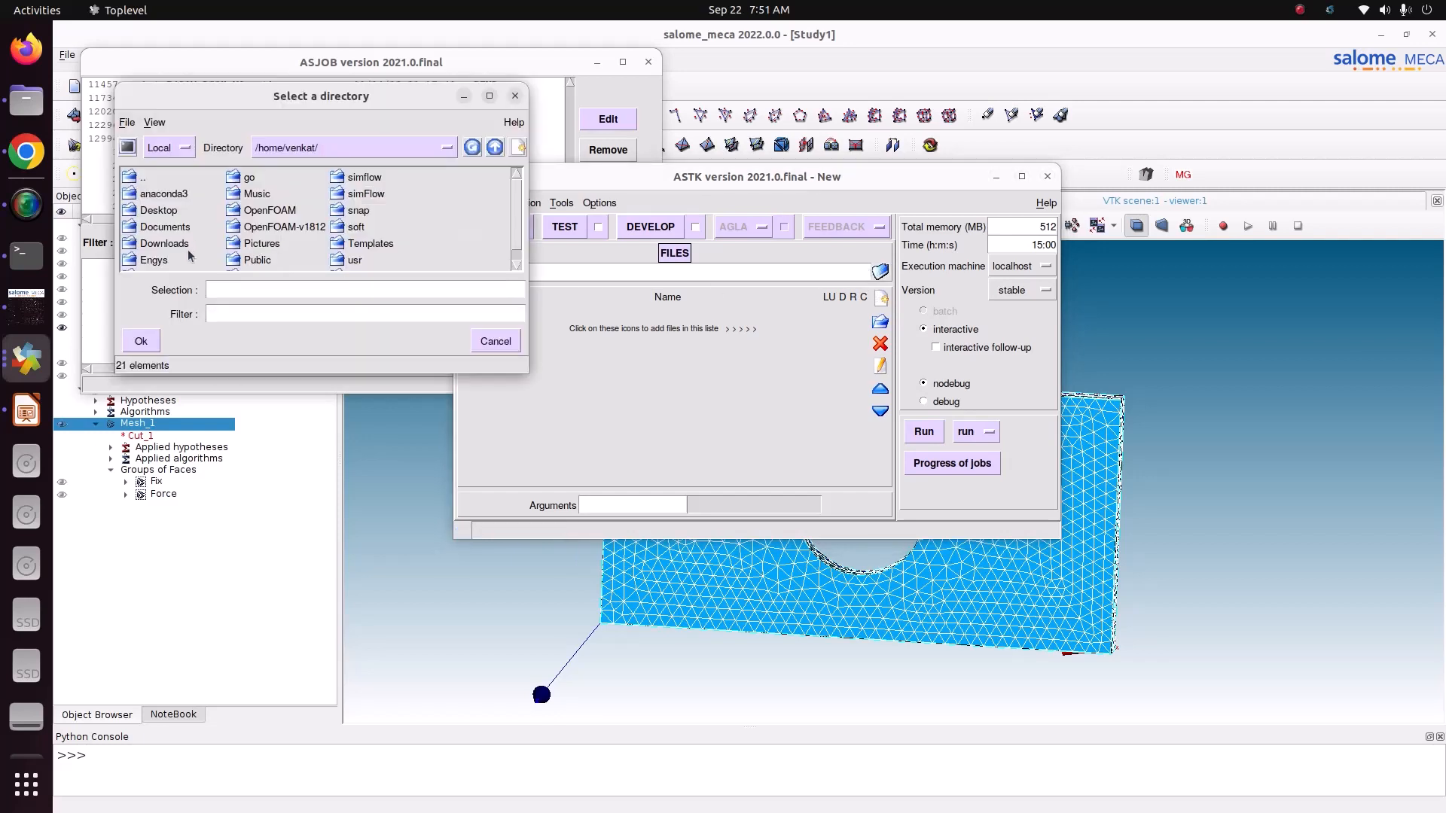
scroll(486, 214, "down", 1)
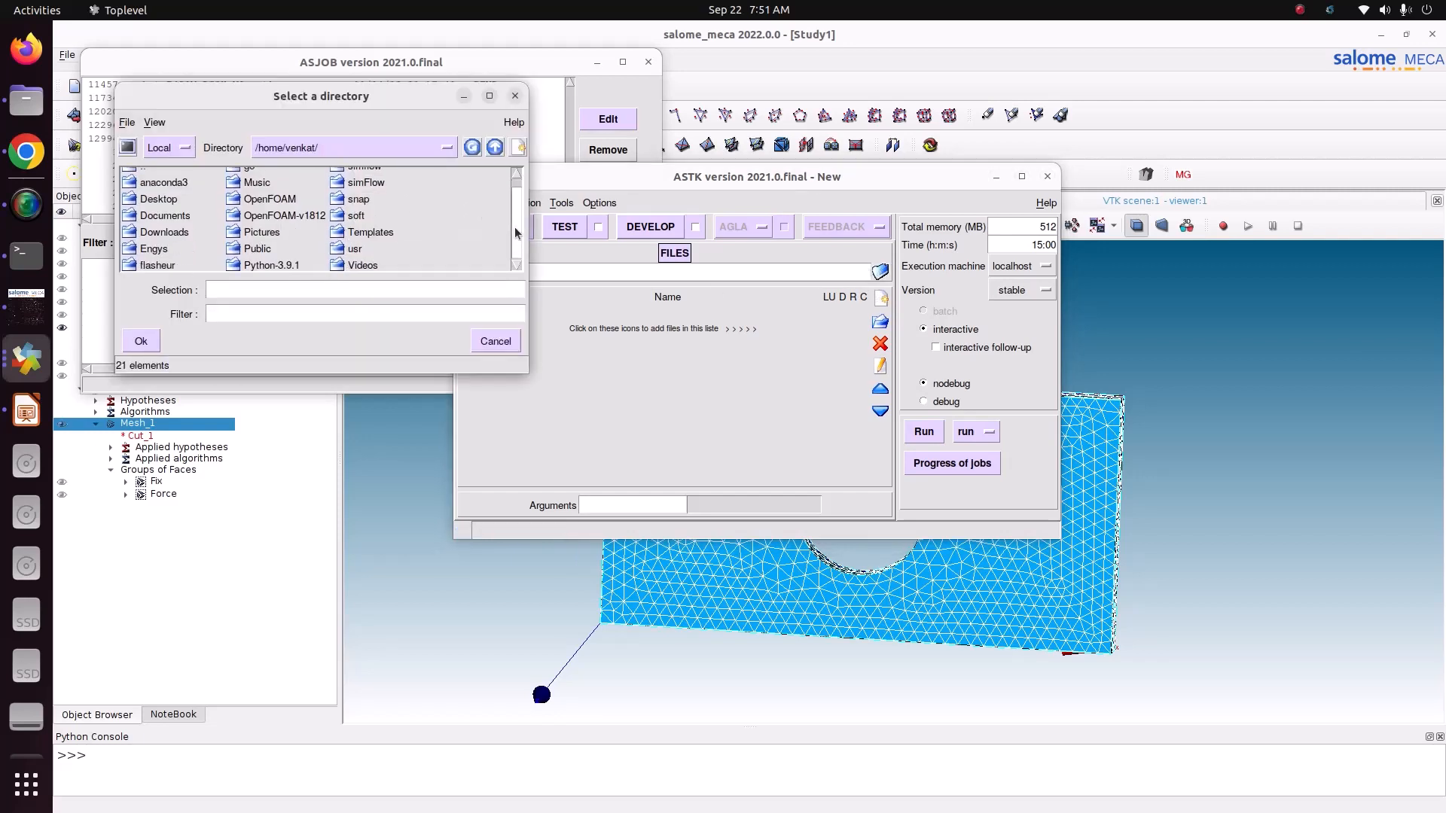
double_click(259, 232)
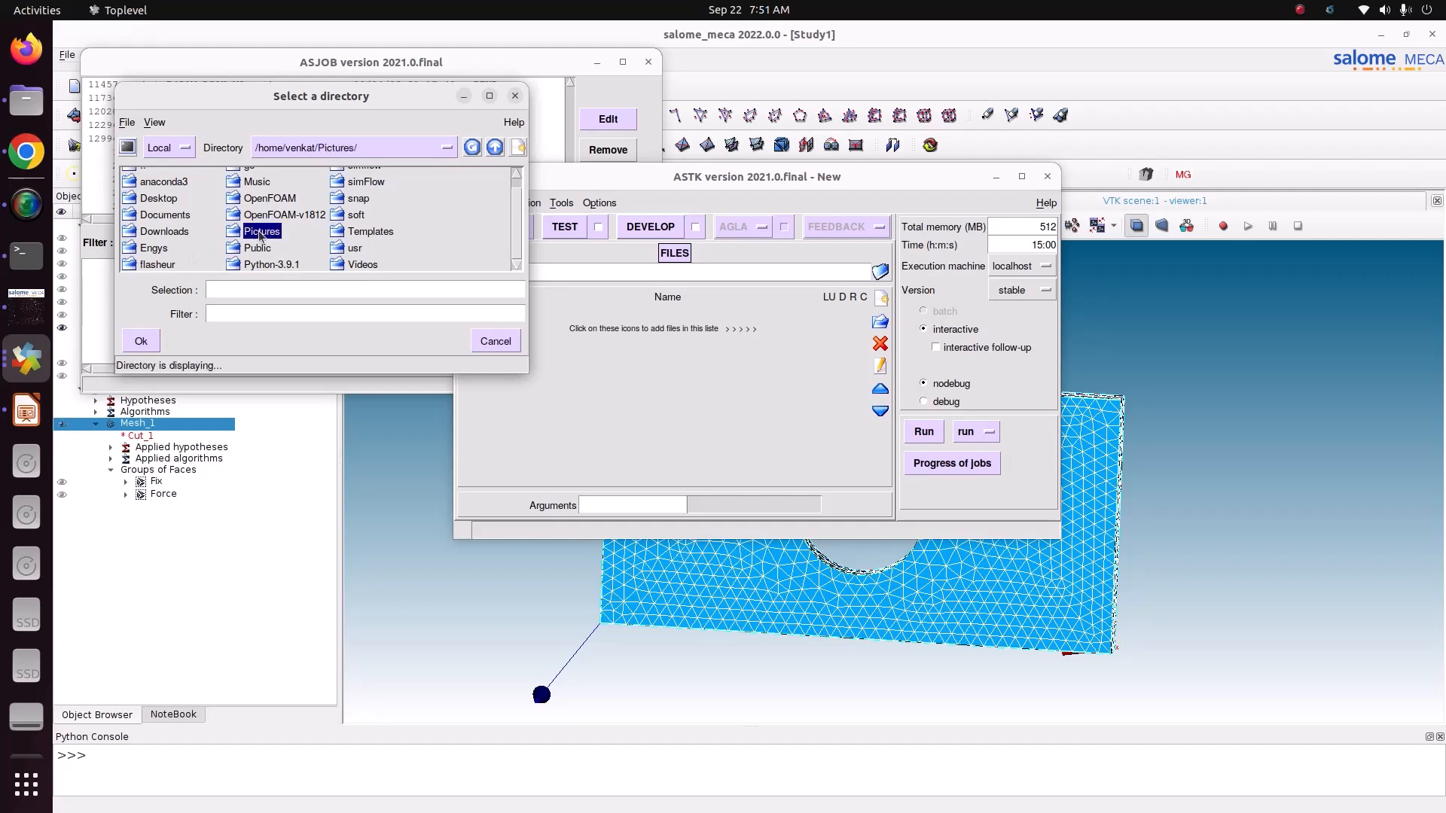
double_click(258, 178)
double_click(387, 211)
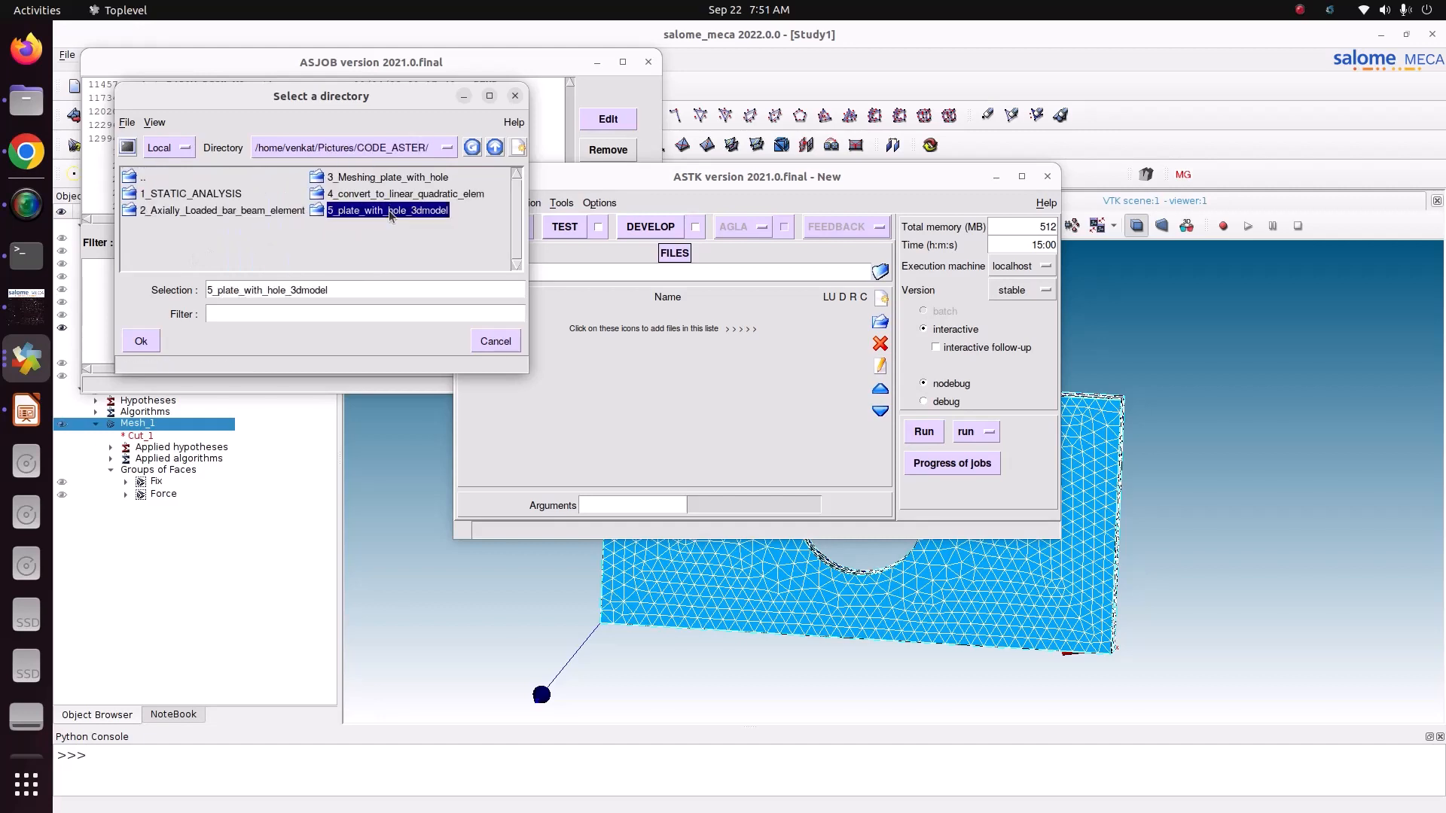
left_click(141, 340)
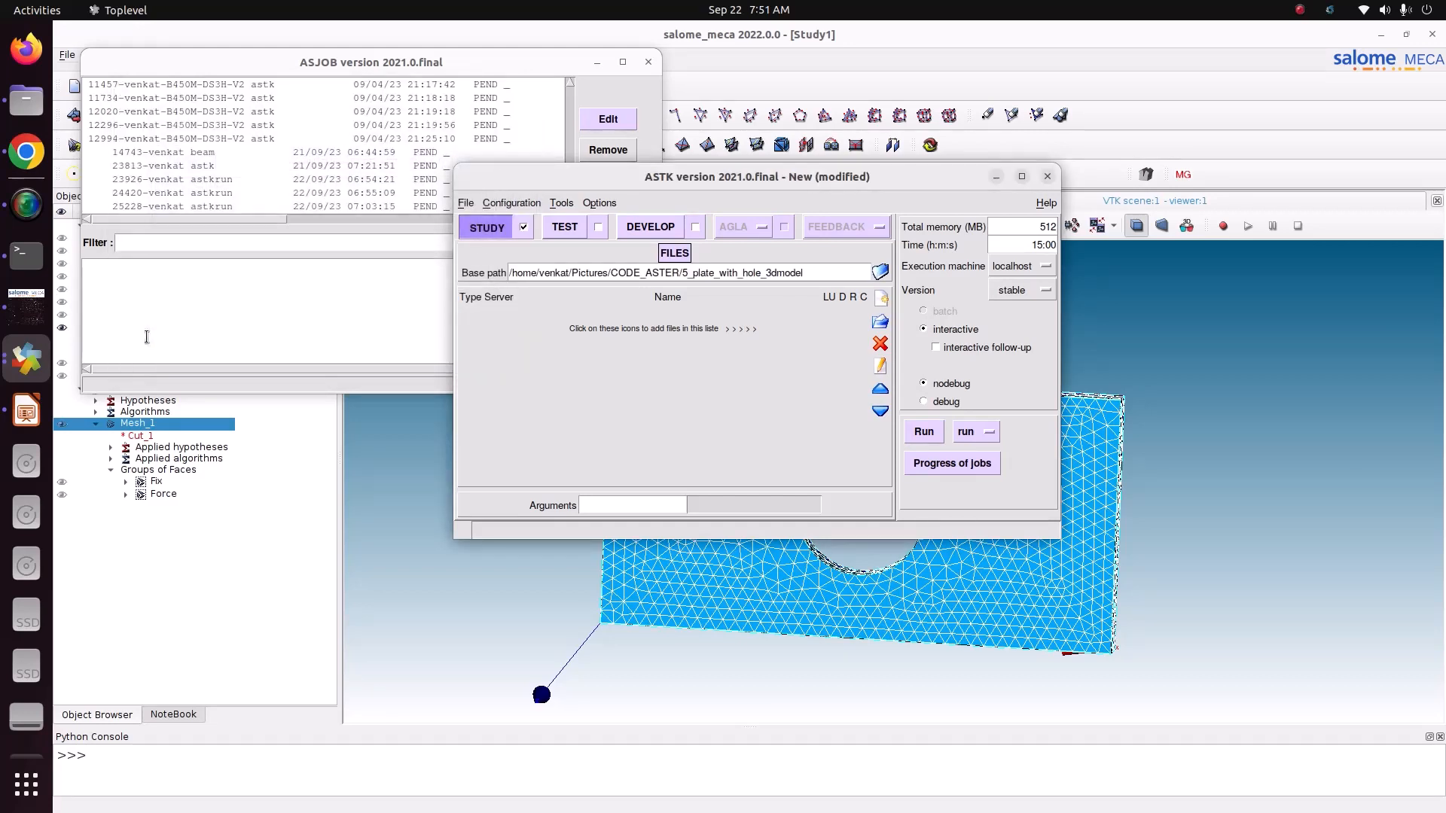
Step: Insert six new file entries in the ASTK study's file list
left_click(884, 301)
left_click(884, 300)
left_click(884, 301)
left_click(884, 301)
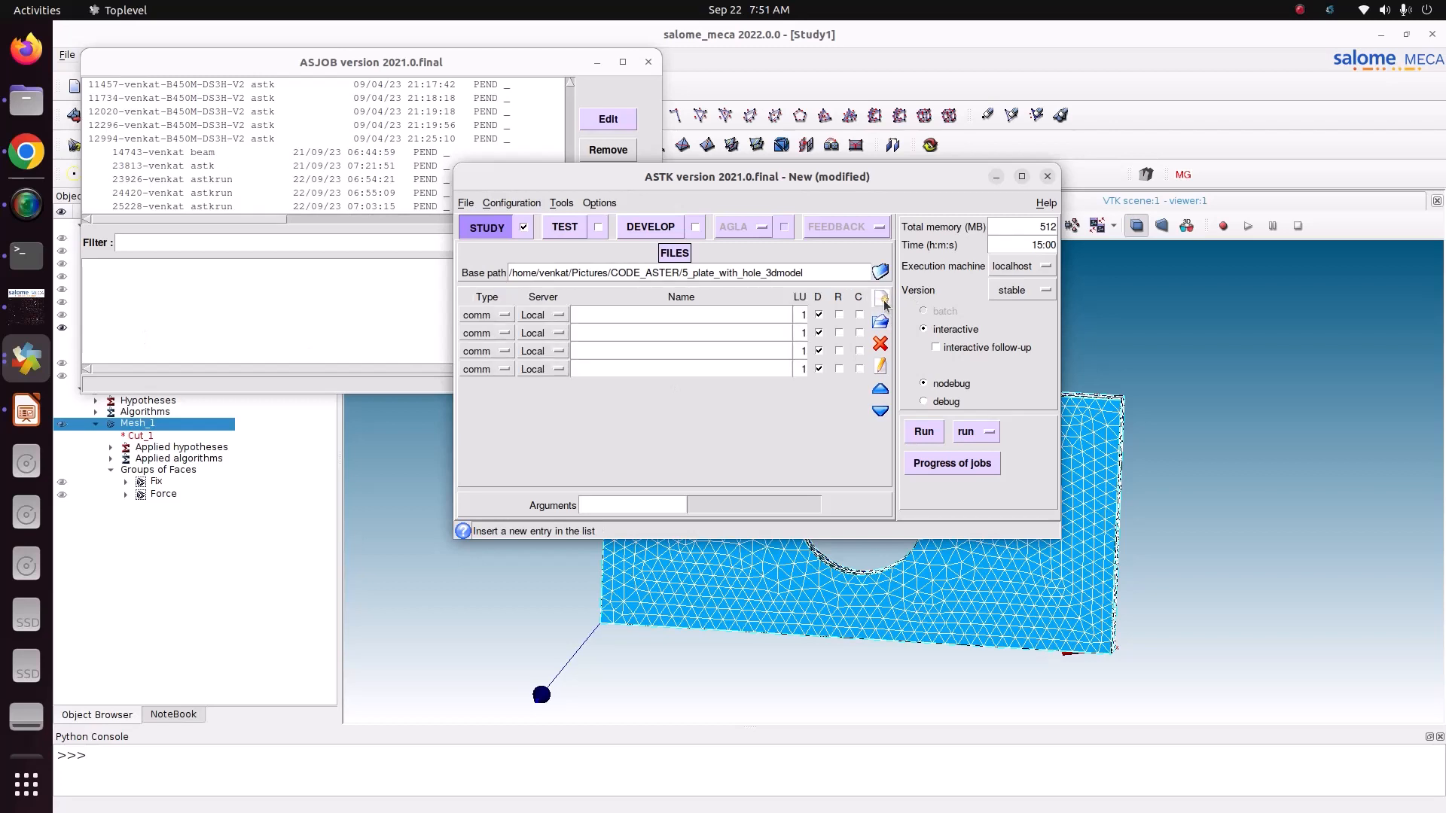
left_click(884, 301)
left_click(884, 301)
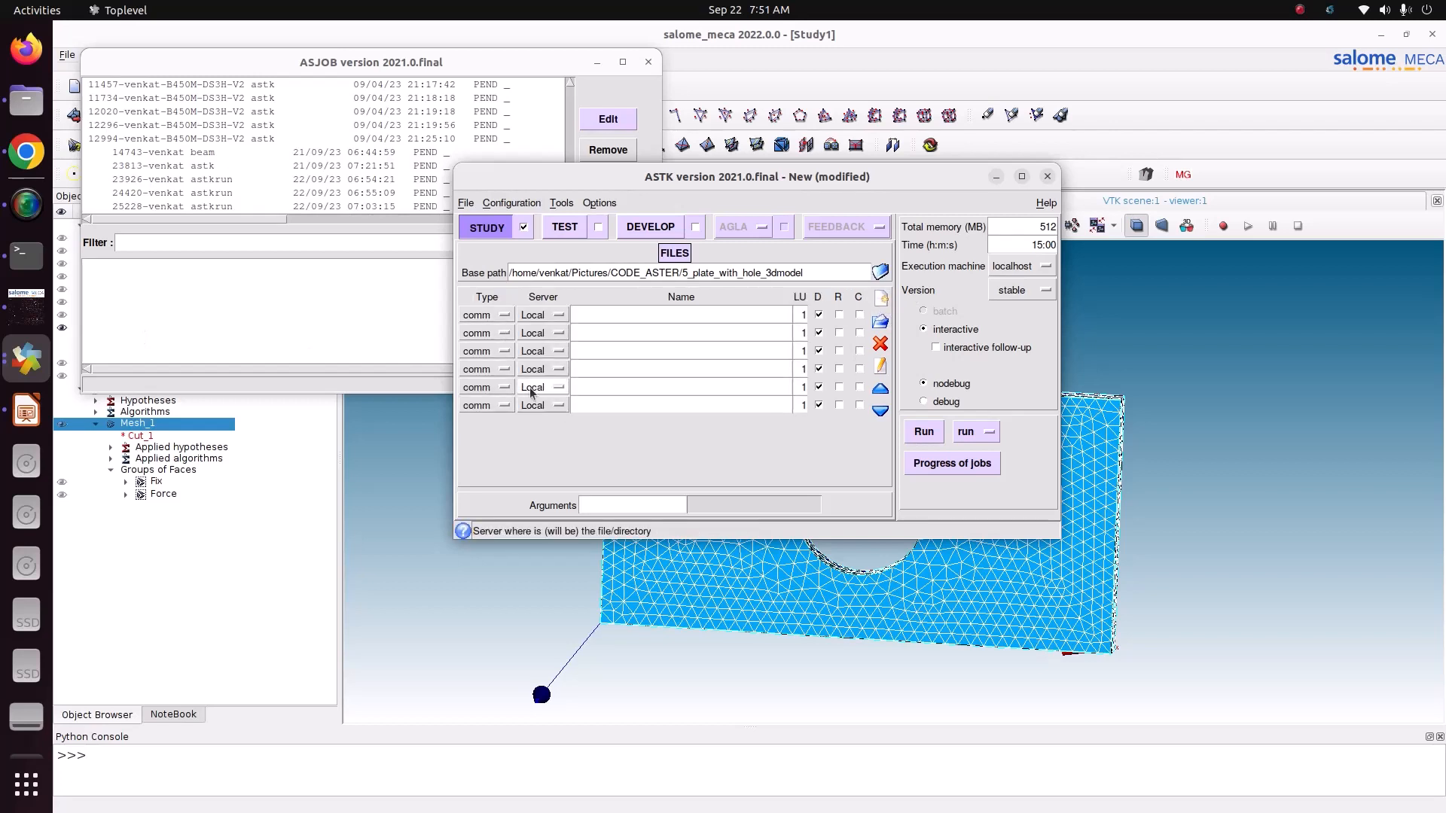
Step: Keep the first entry as comm and set the other five file types in order to mail, mess, resu, erre and rmed
left_click(497, 327)
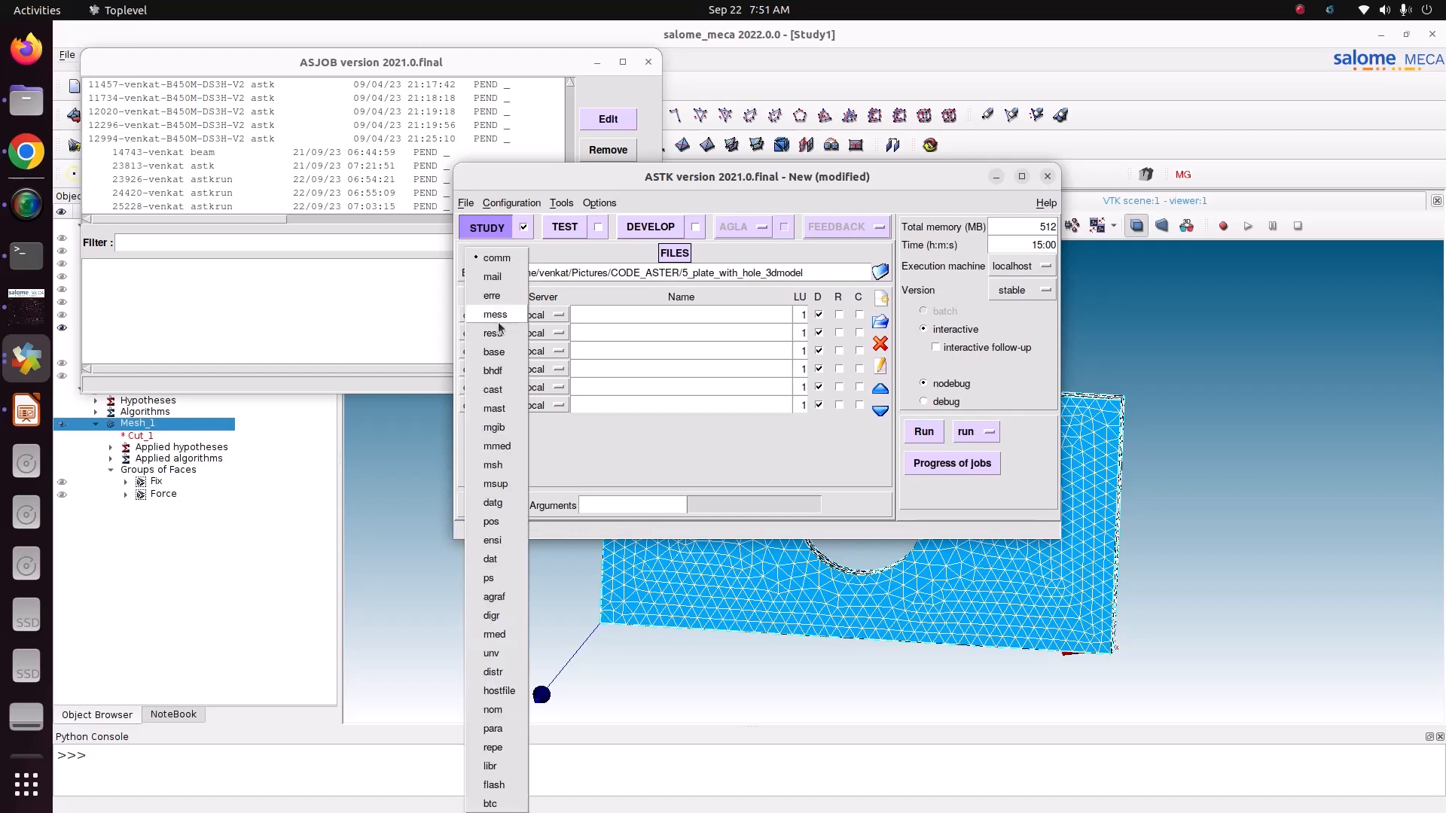
left_click(495, 276)
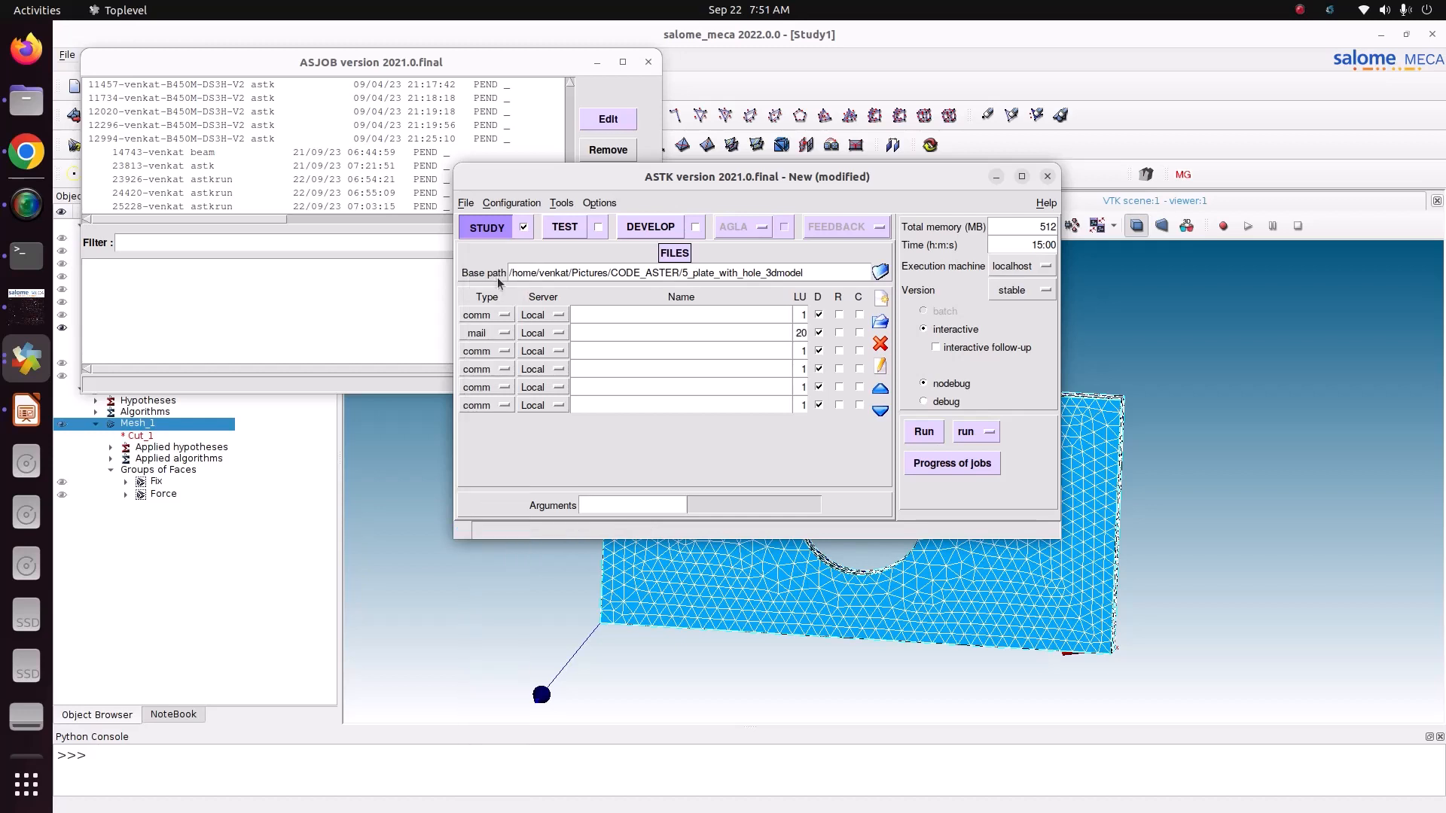
left_click(494, 354)
left_click(489, 317)
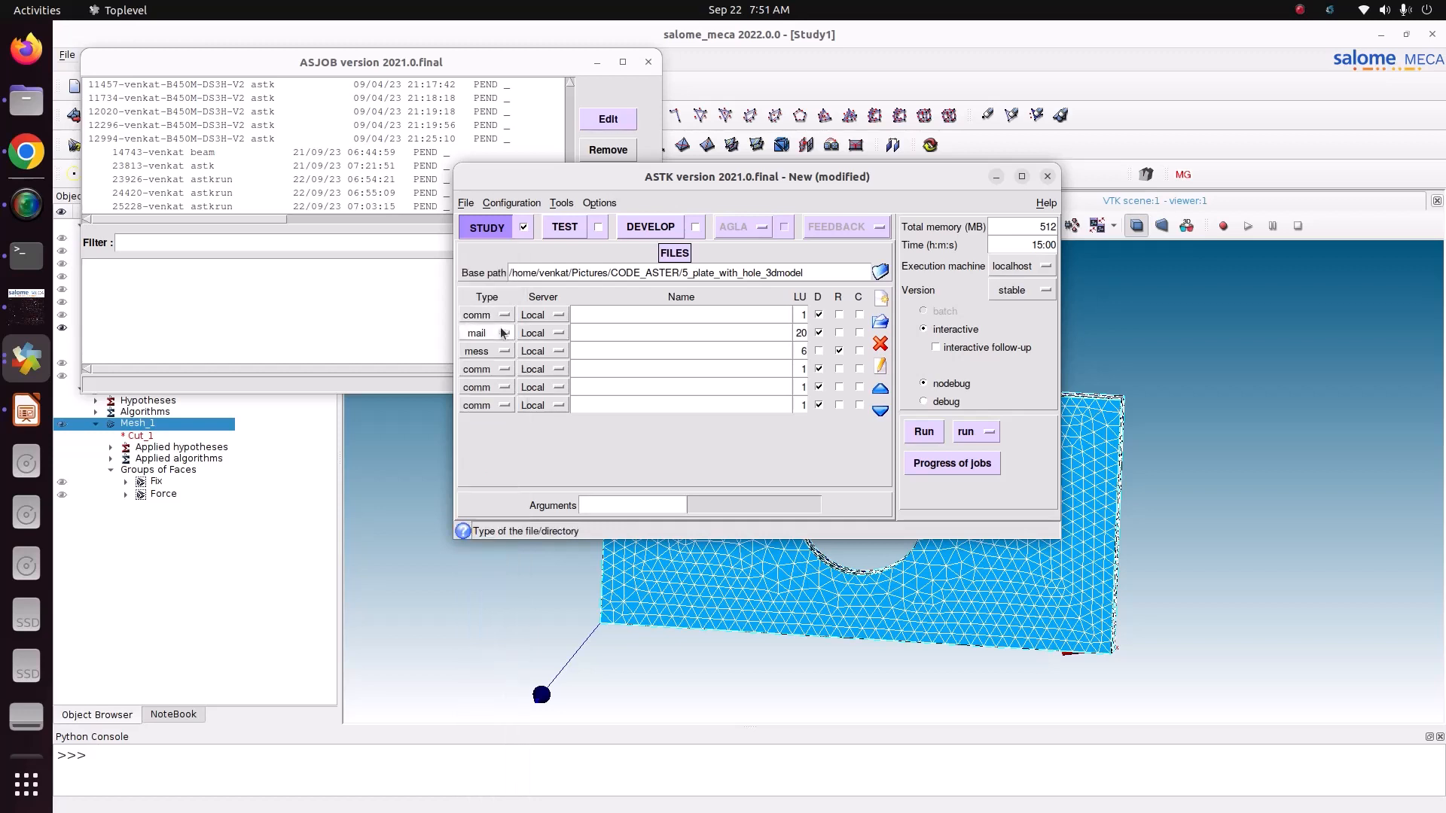
left_click(501, 374)
left_click(497, 332)
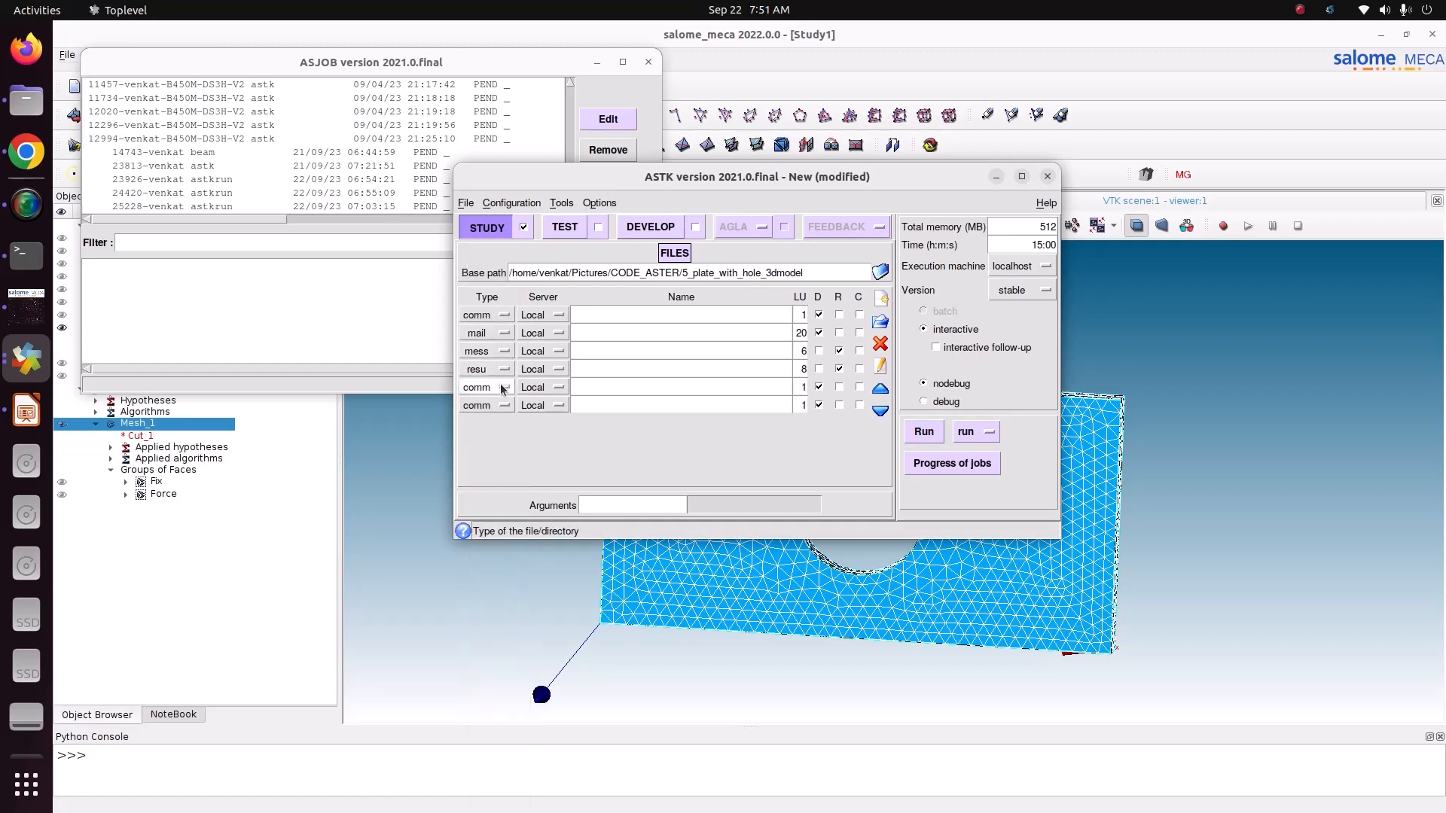
left_click(502, 387)
left_click(495, 295)
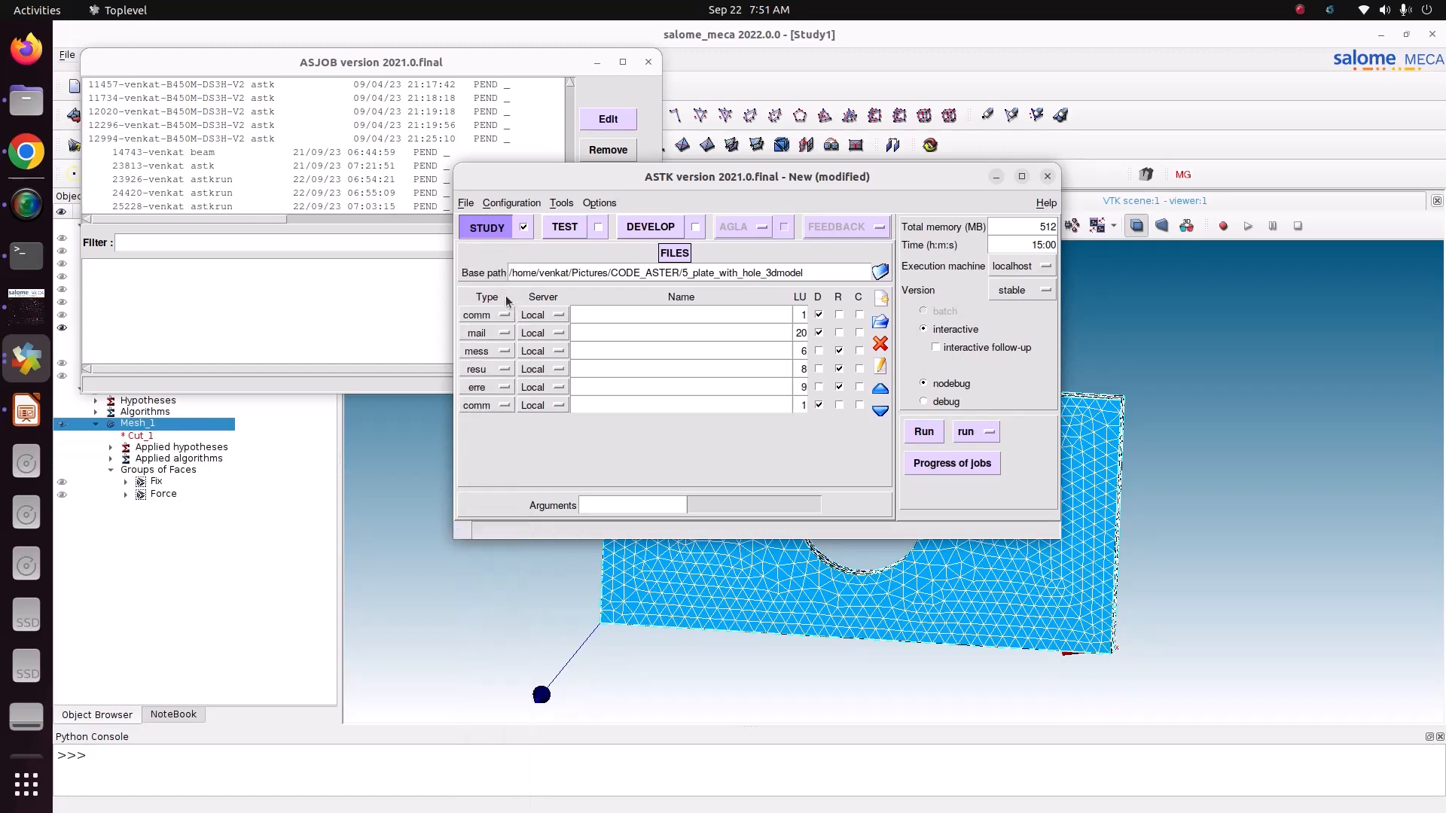
left_click(497, 410)
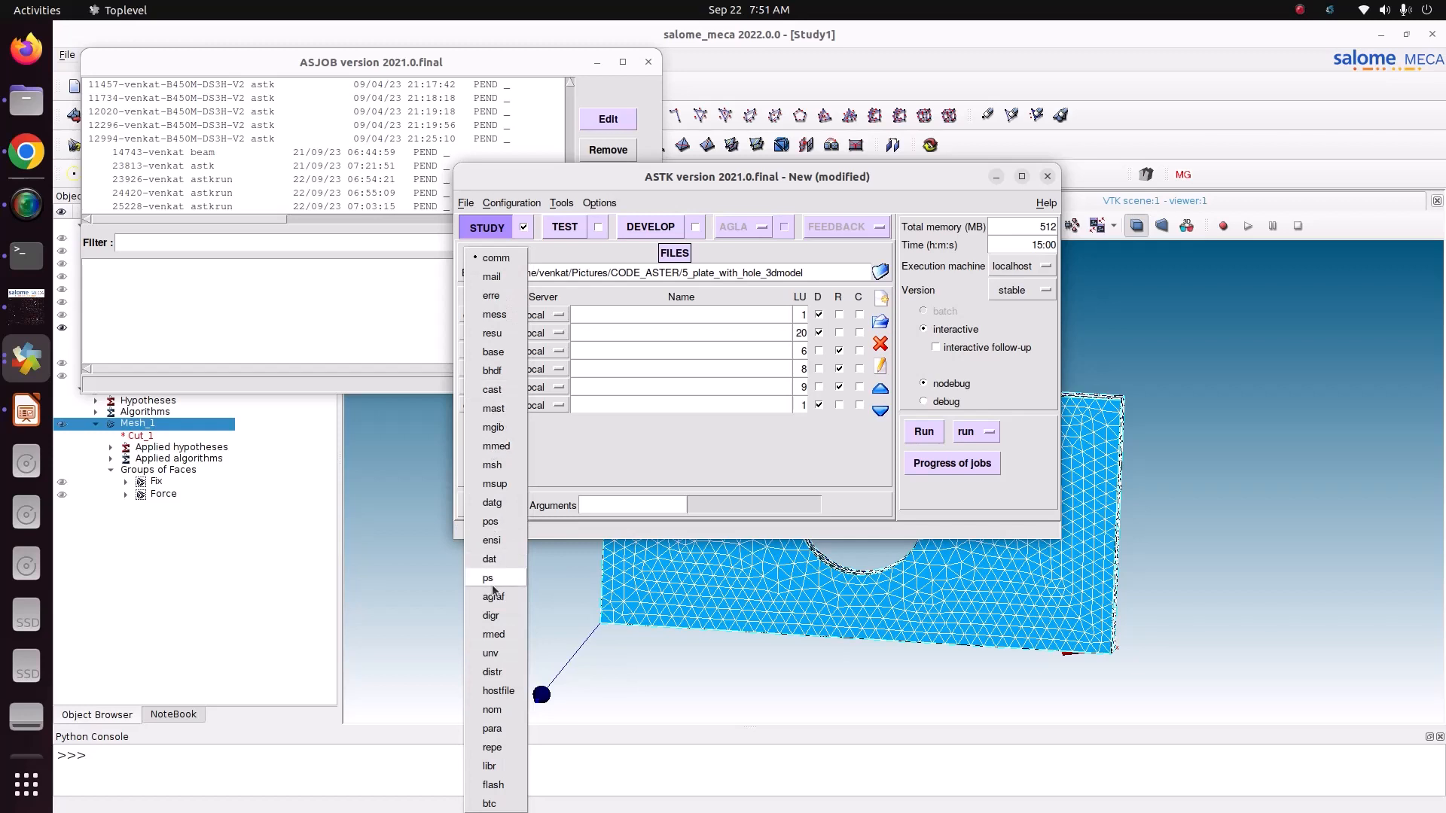
left_click(497, 634)
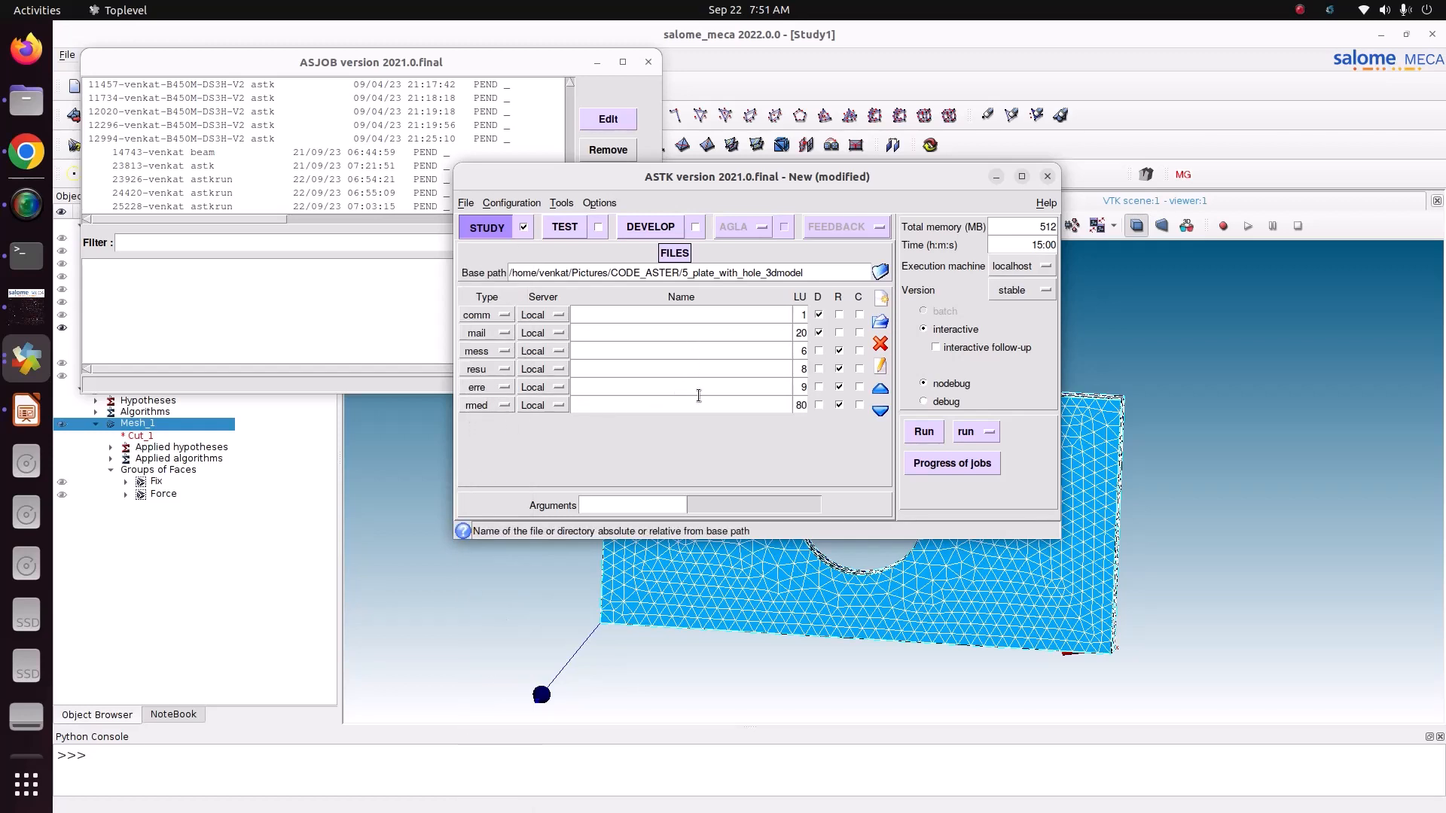
Step: Show the Pictures/CODE_ASTER/5_plate_with_hole_3dmodel folder in Files beside the ASTK window and enter static.comm as the comm file name
left_click(591, 315)
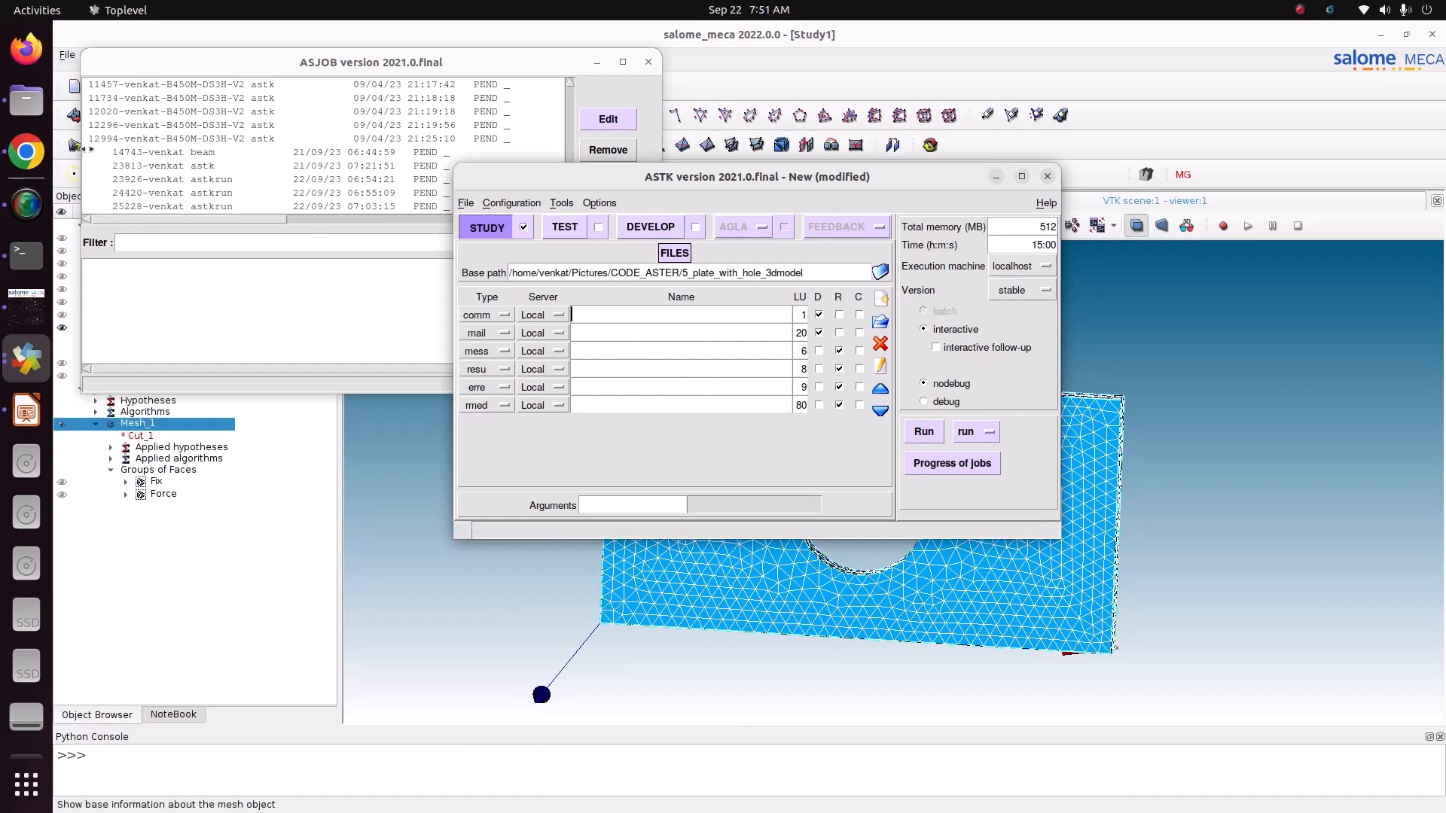
left_click(27, 100)
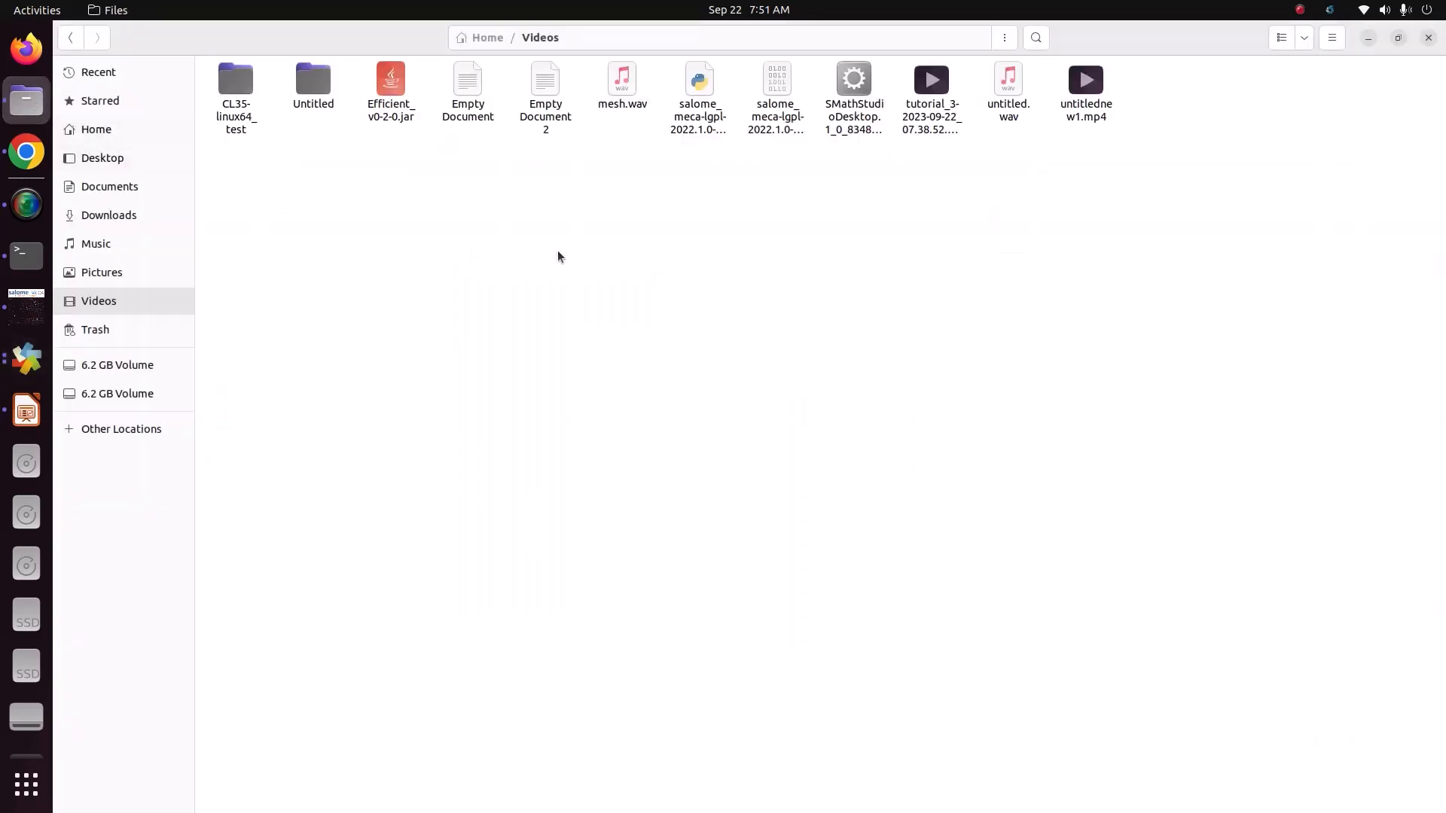
left_click(136, 272)
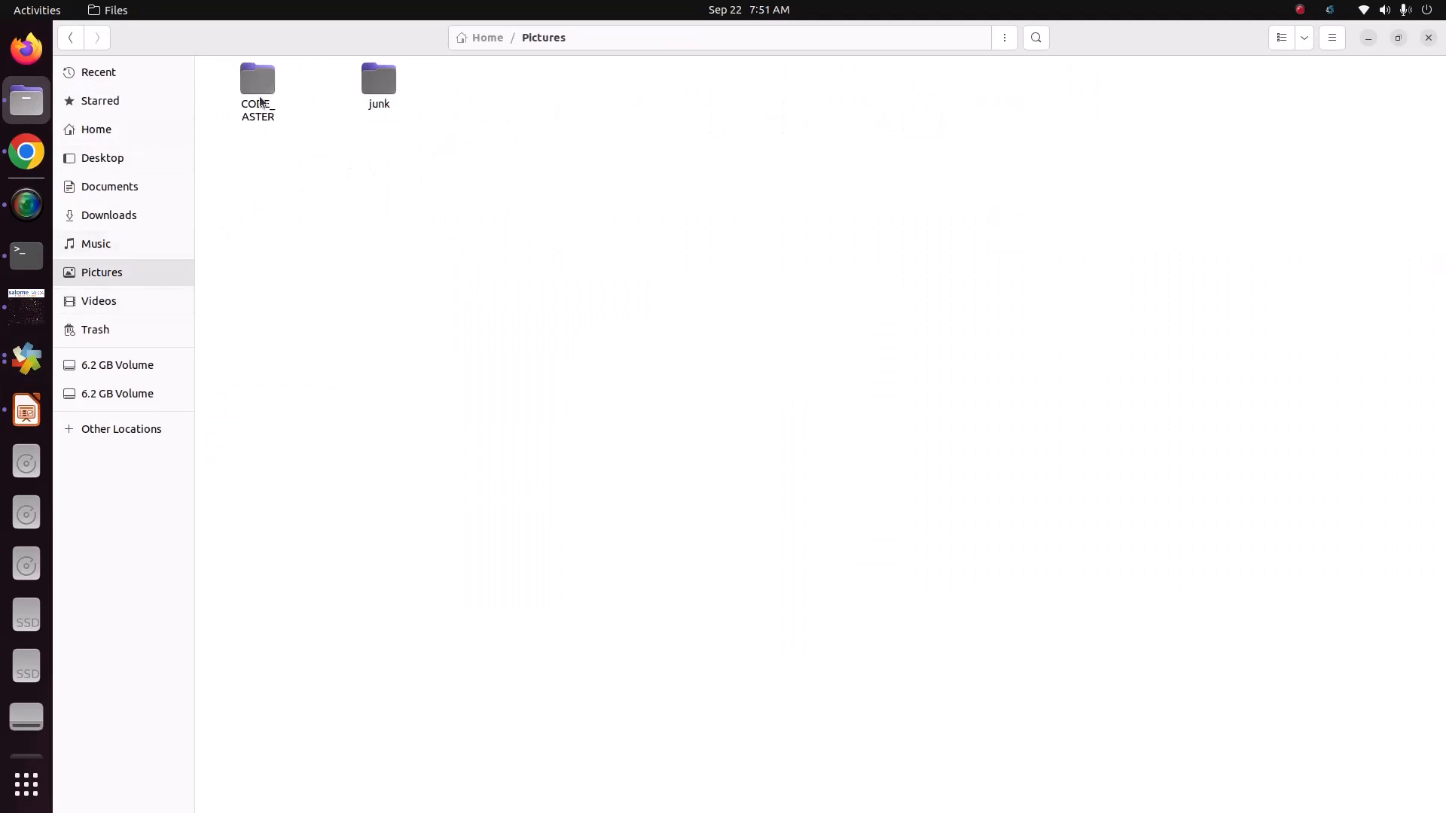
double_click(259, 83)
double_click(629, 127)
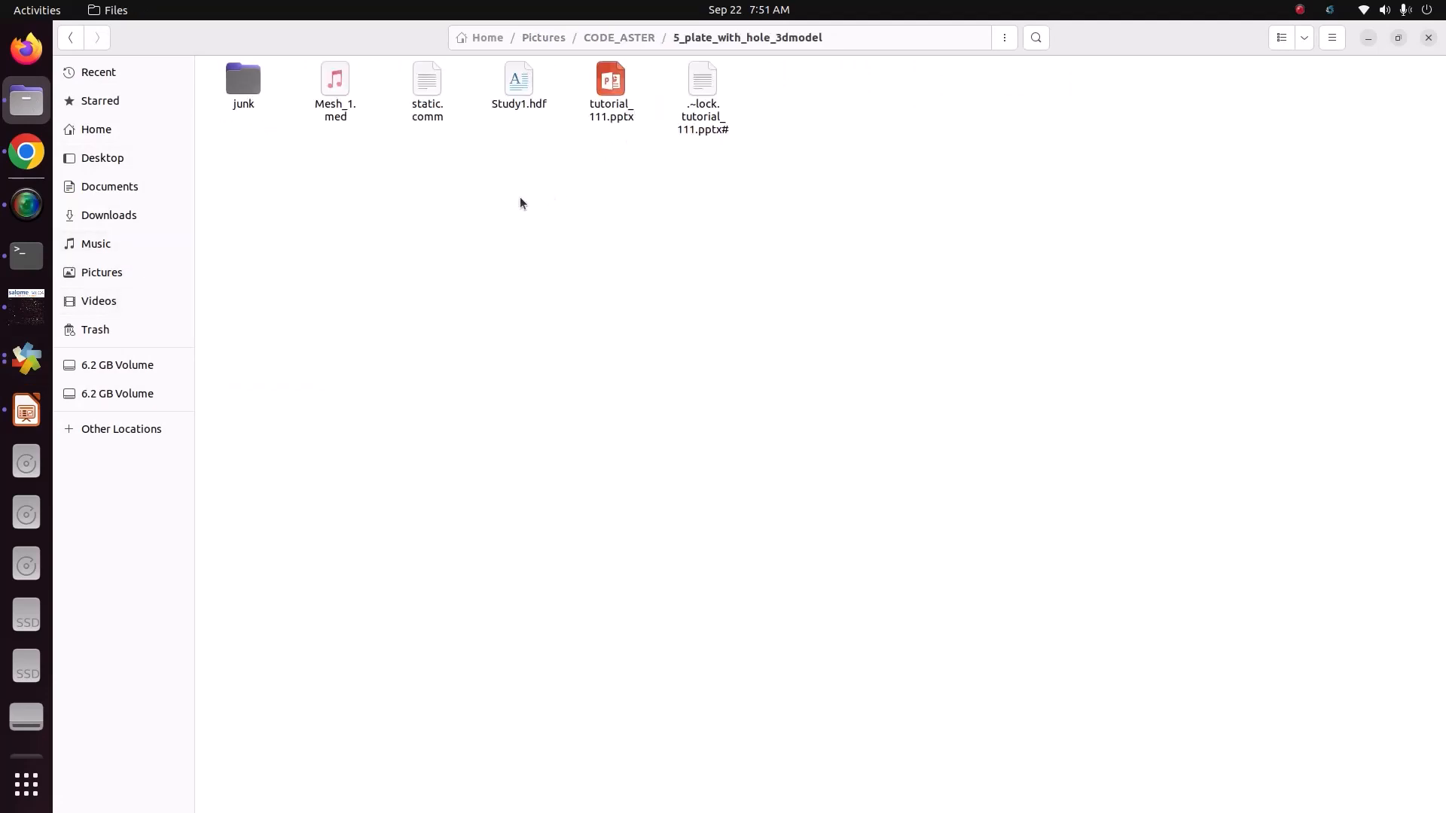
key("super+Left")
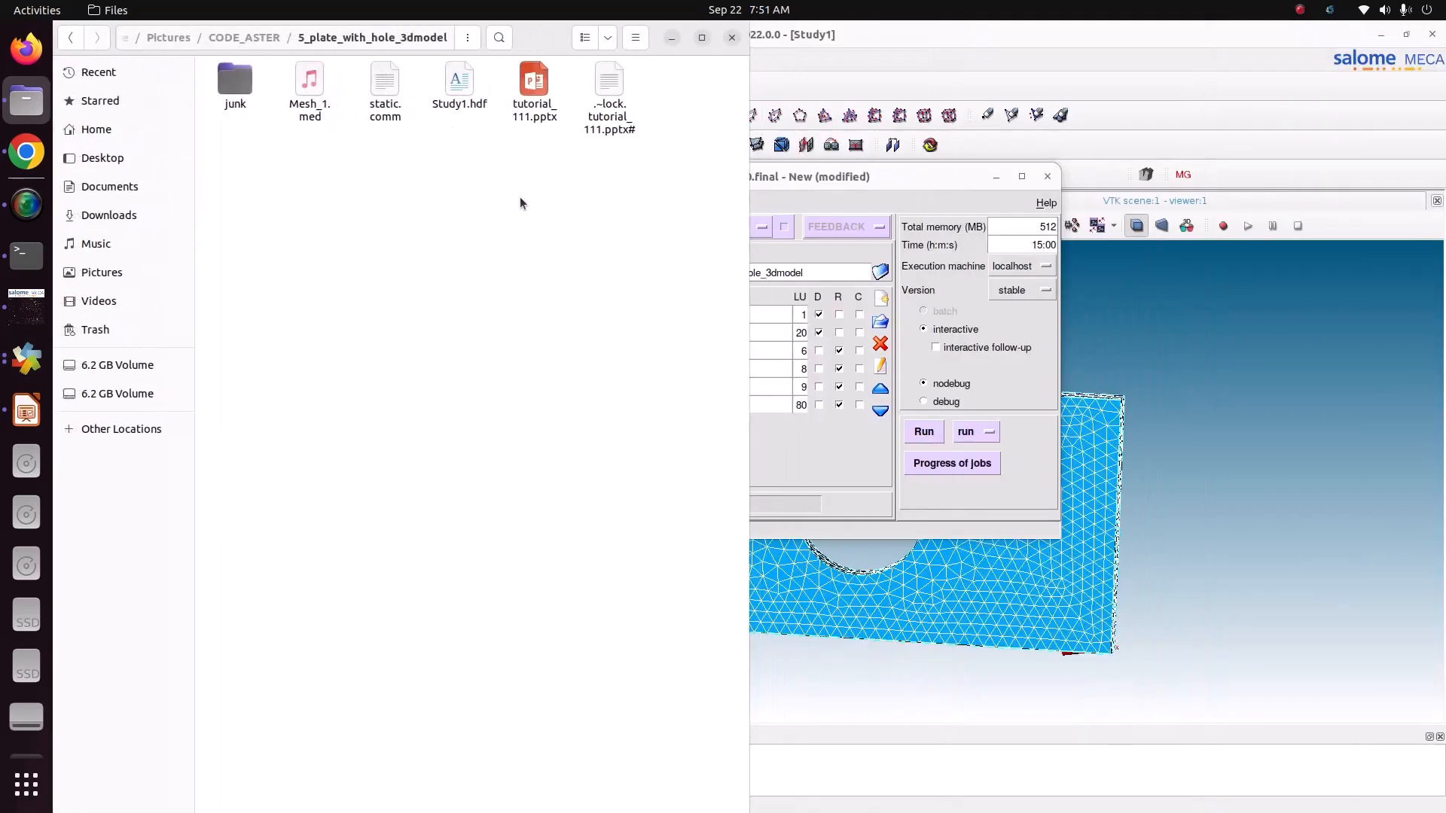
left_click(906, 269)
key("super+Right")
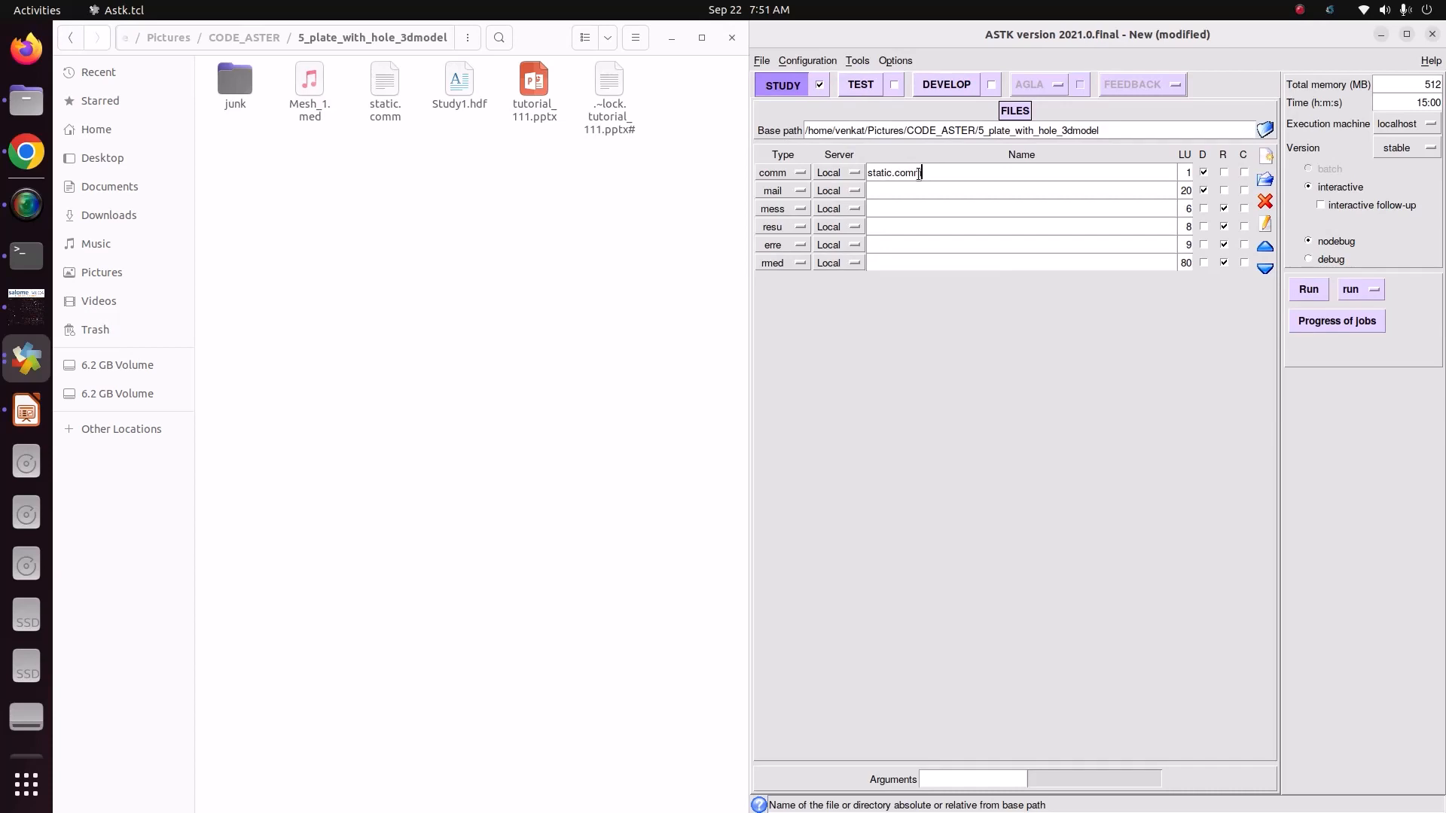
Step: Name the mail file Mesh_1.med, the mess file message.mess and the resu file resu.resu
left_click(913, 191)
type("Mesh_1.med")
left_click(910, 209)
type("message.mess")
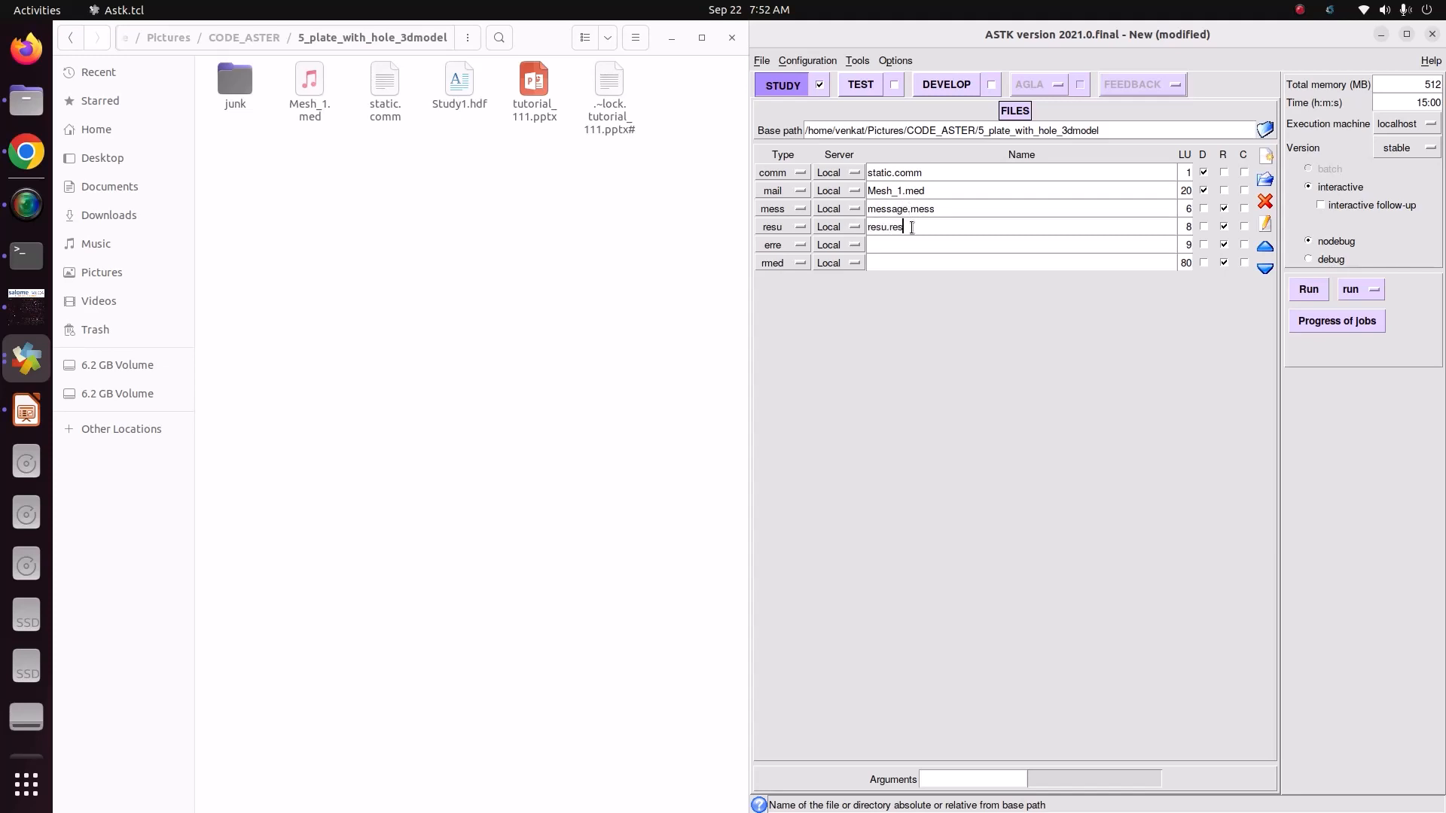
Step: Name the erre file error.err and the rmed file result1.rmed
left_click(911, 243)
type("error.err")
left_click(932, 263)
type("result1.rmed")
Step: Set the study's total memory to 2048 MB and enable interactive follow-up
left_click(1443, 88)
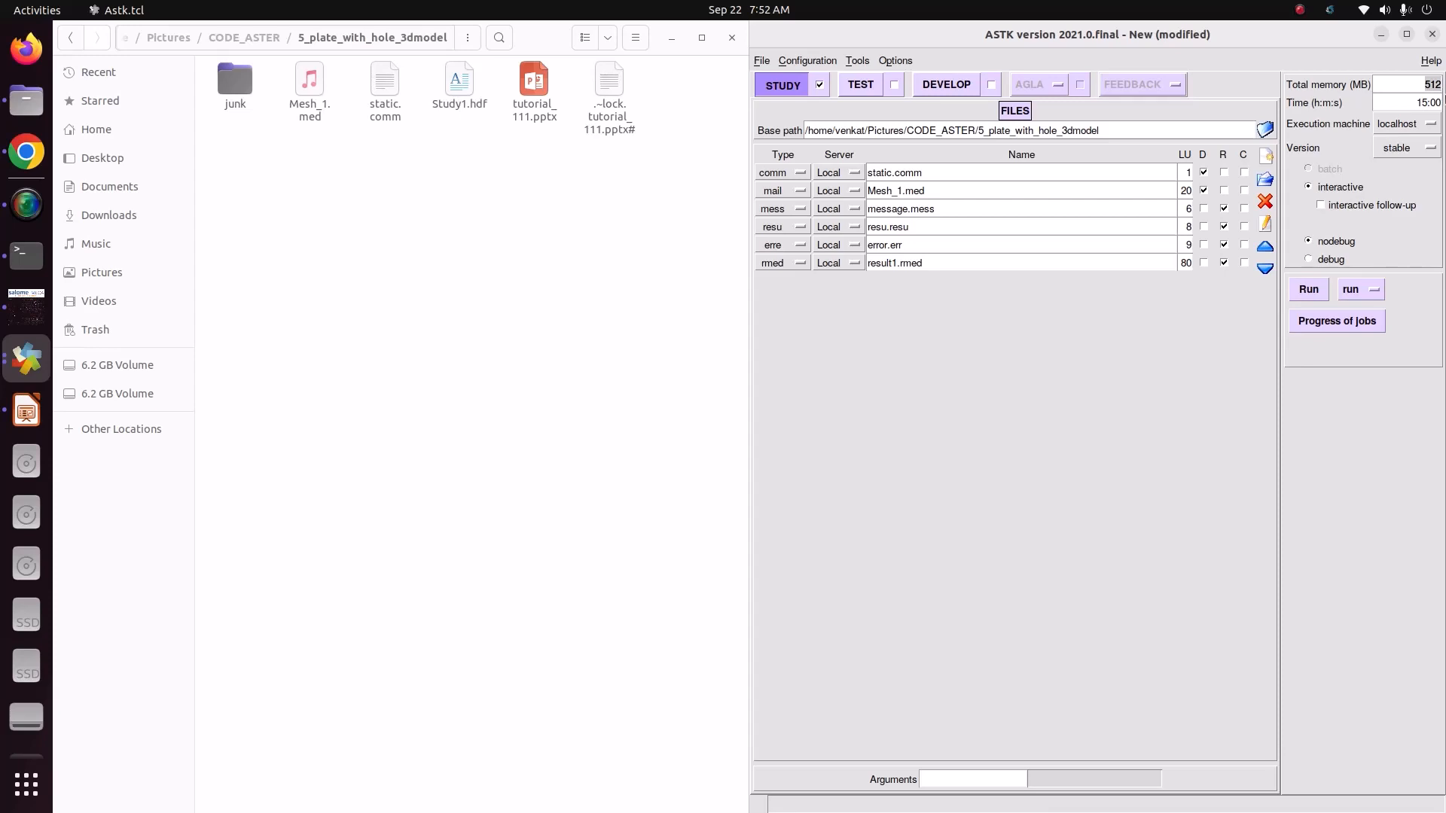
type("2048")
key("Tab")
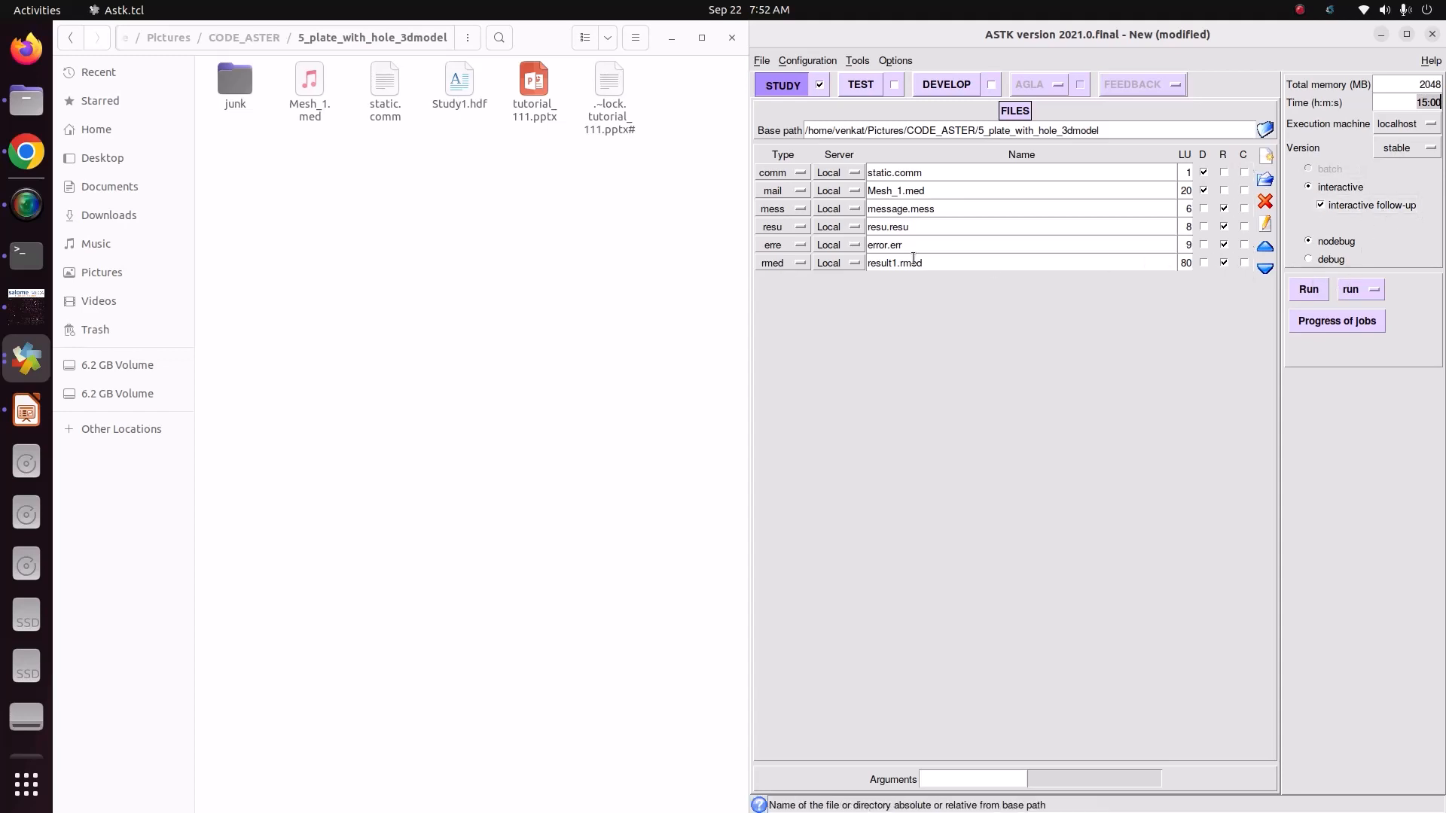
Step: Save the ASTK study as astk.astk in the 5_plate_with_hole_3dmodel folder and run the calculation
left_click(762, 61)
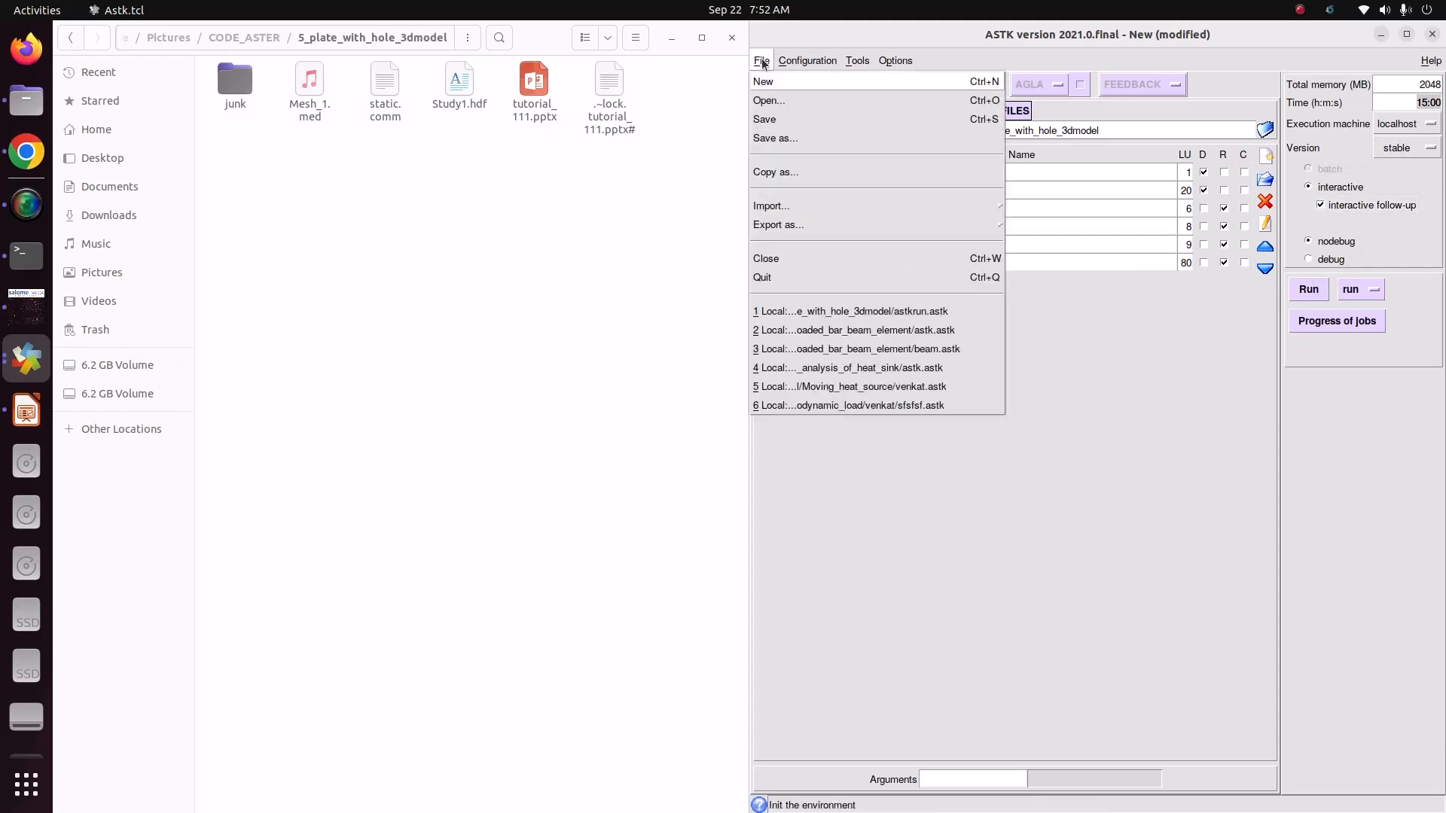
left_click(773, 128)
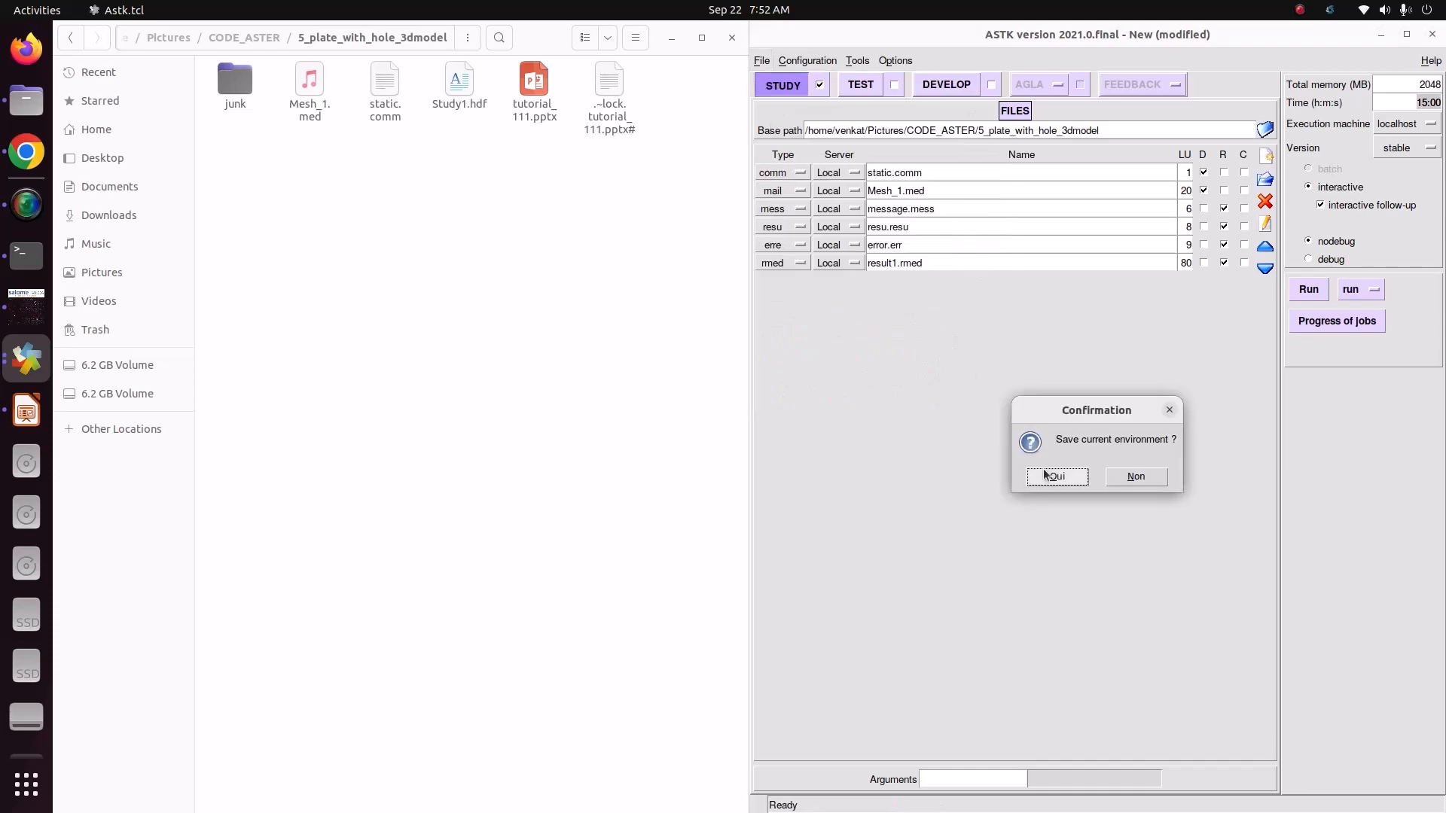
left_click(1046, 475)
left_click(249, 291)
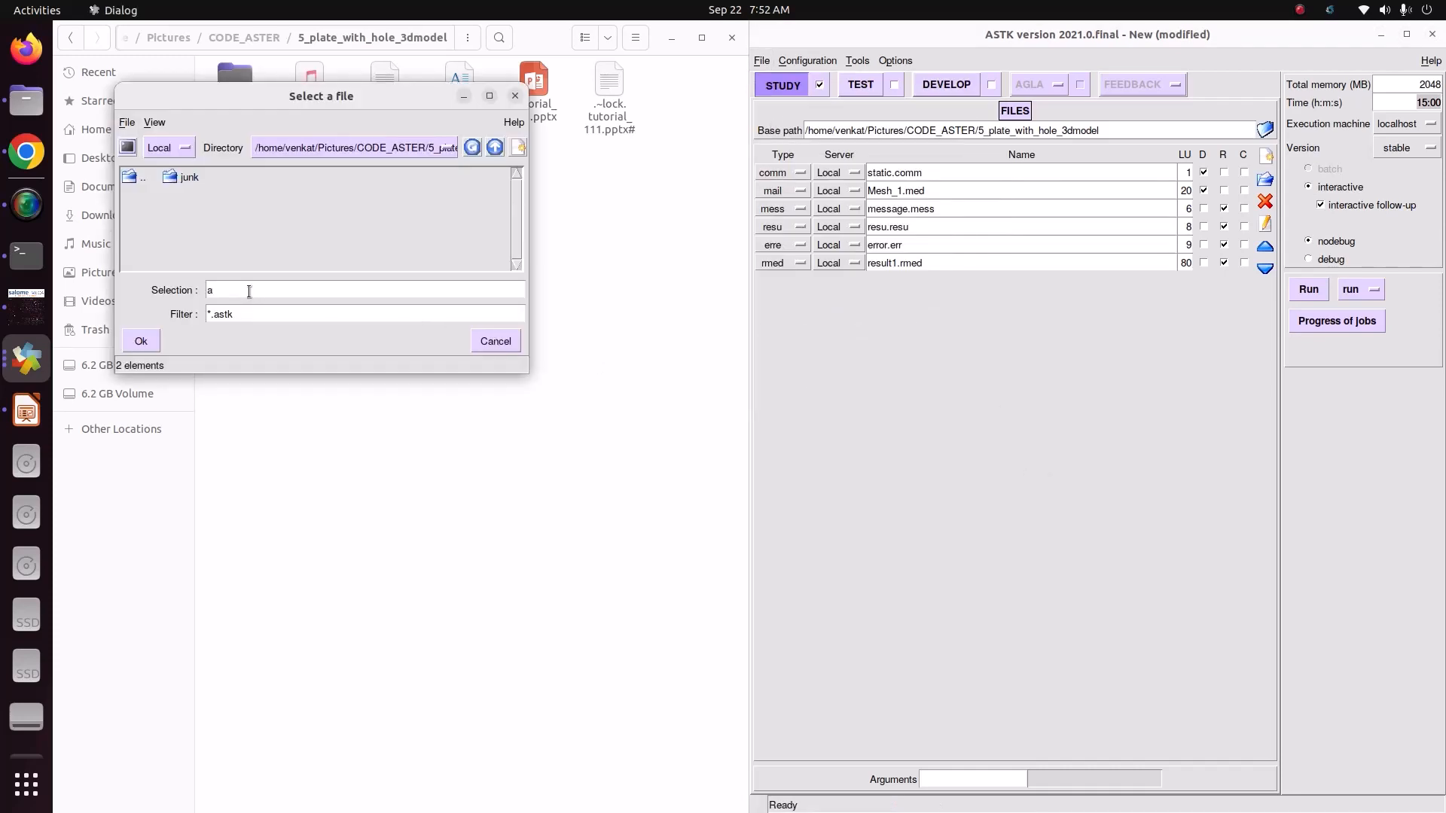
left_click(141, 342)
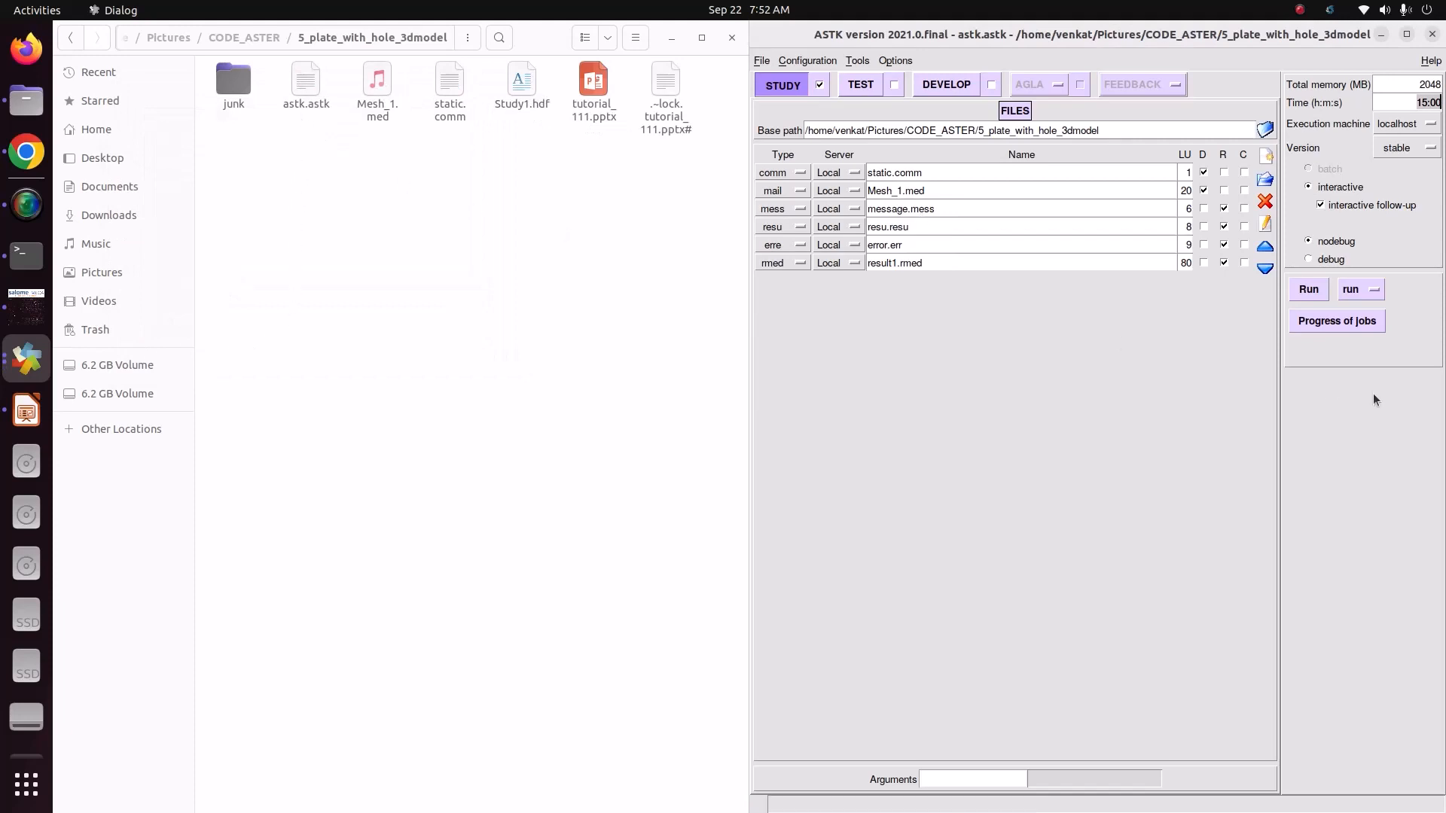
left_click(1310, 291)
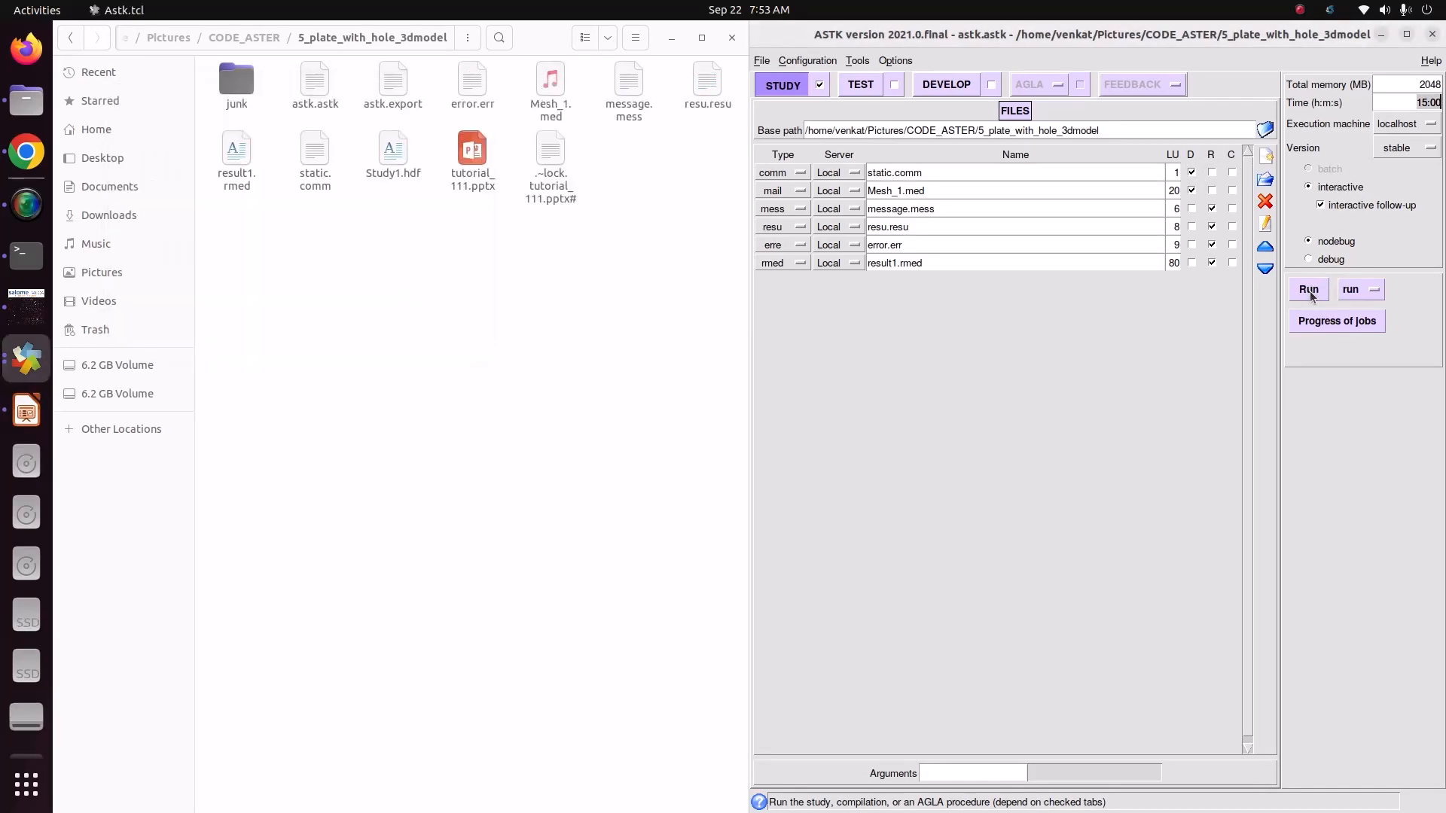
Step: Open message.mess, check the job diagnostic at its end, close it and locate result1.rmed in the folder
left_click(619, 112)
right_click(619, 113)
left_click(648, 117)
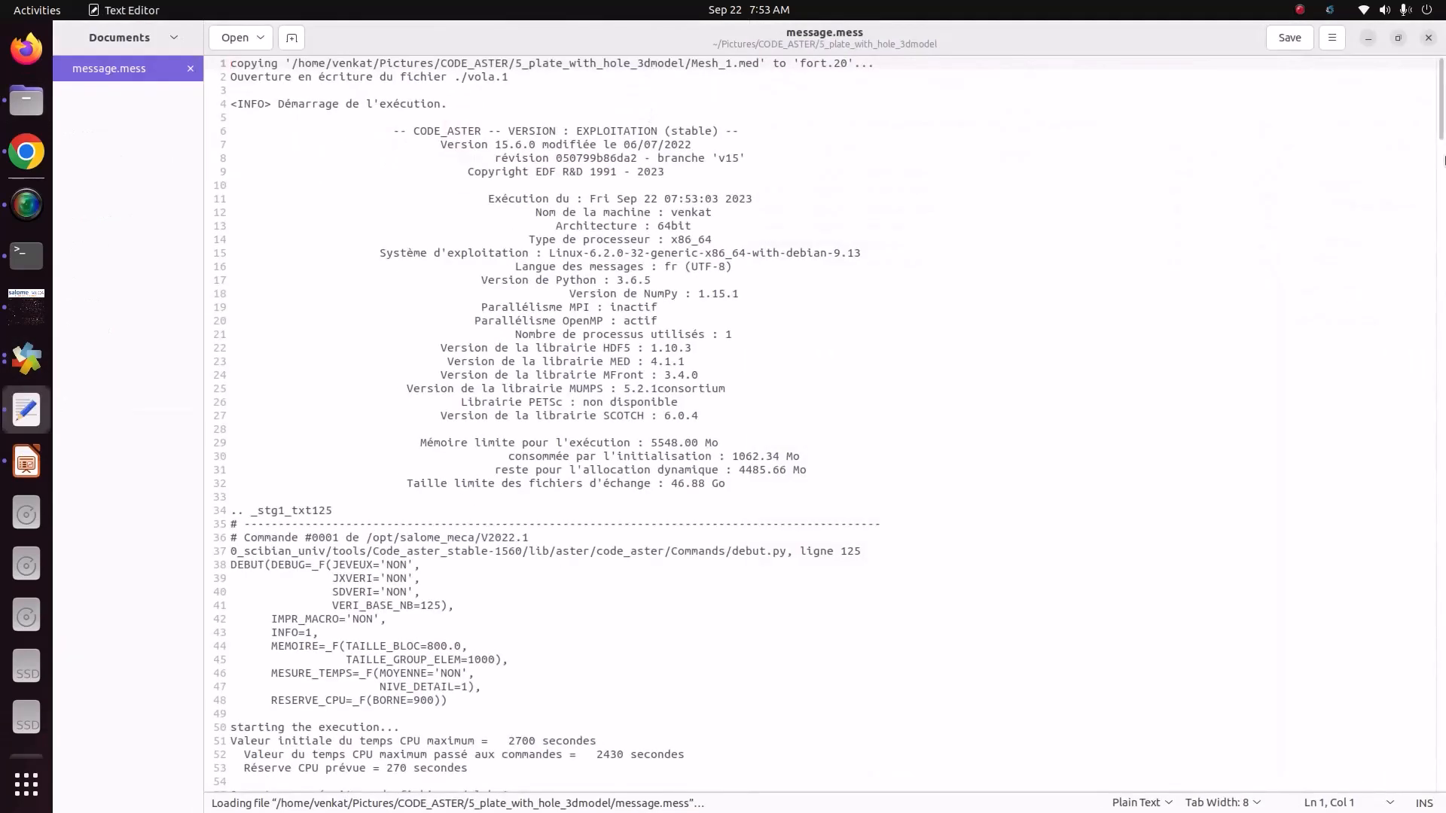
left_click_drag(1441, 98, 1440, 761)
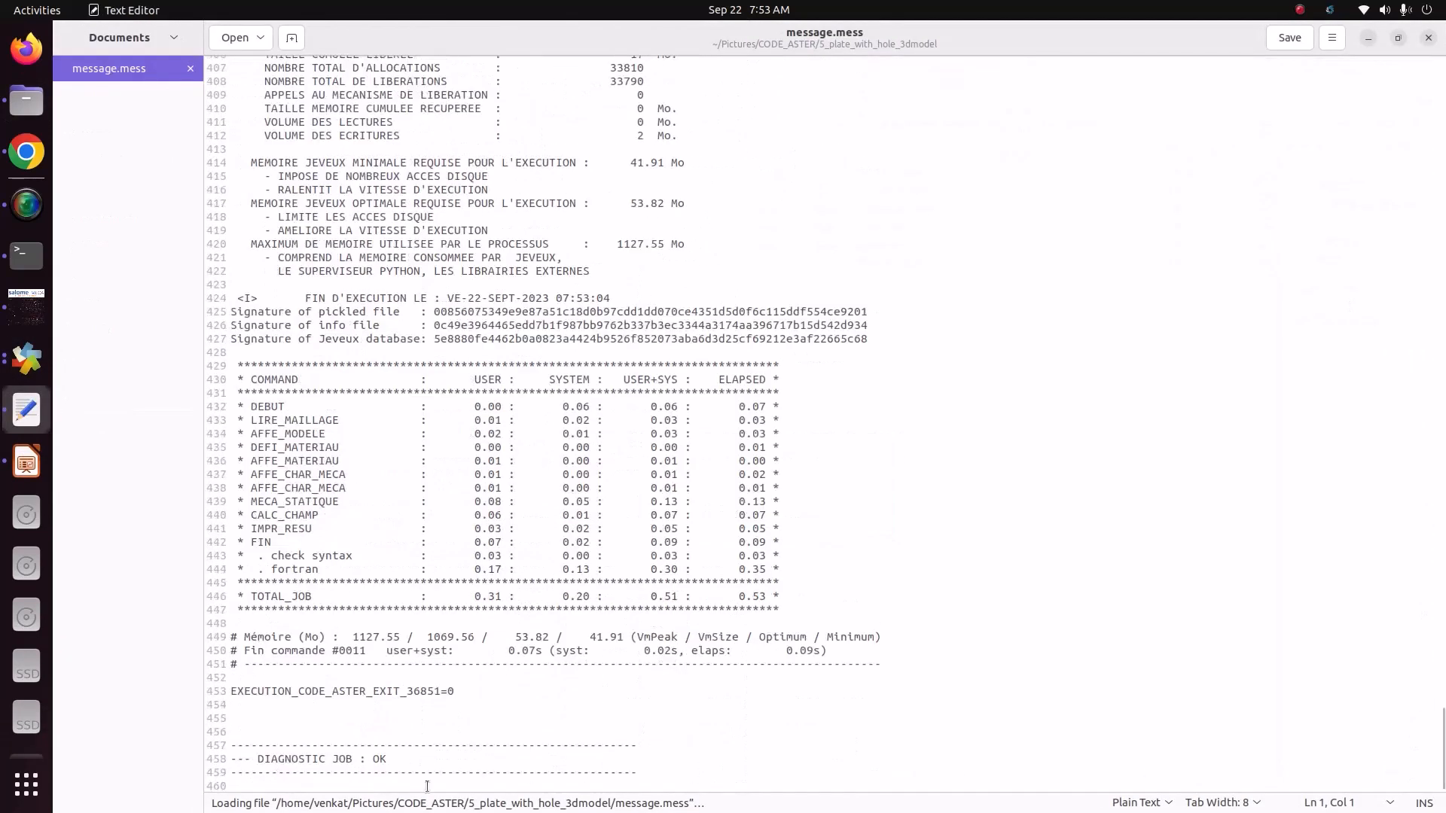
left_click_drag(257, 759, 422, 763)
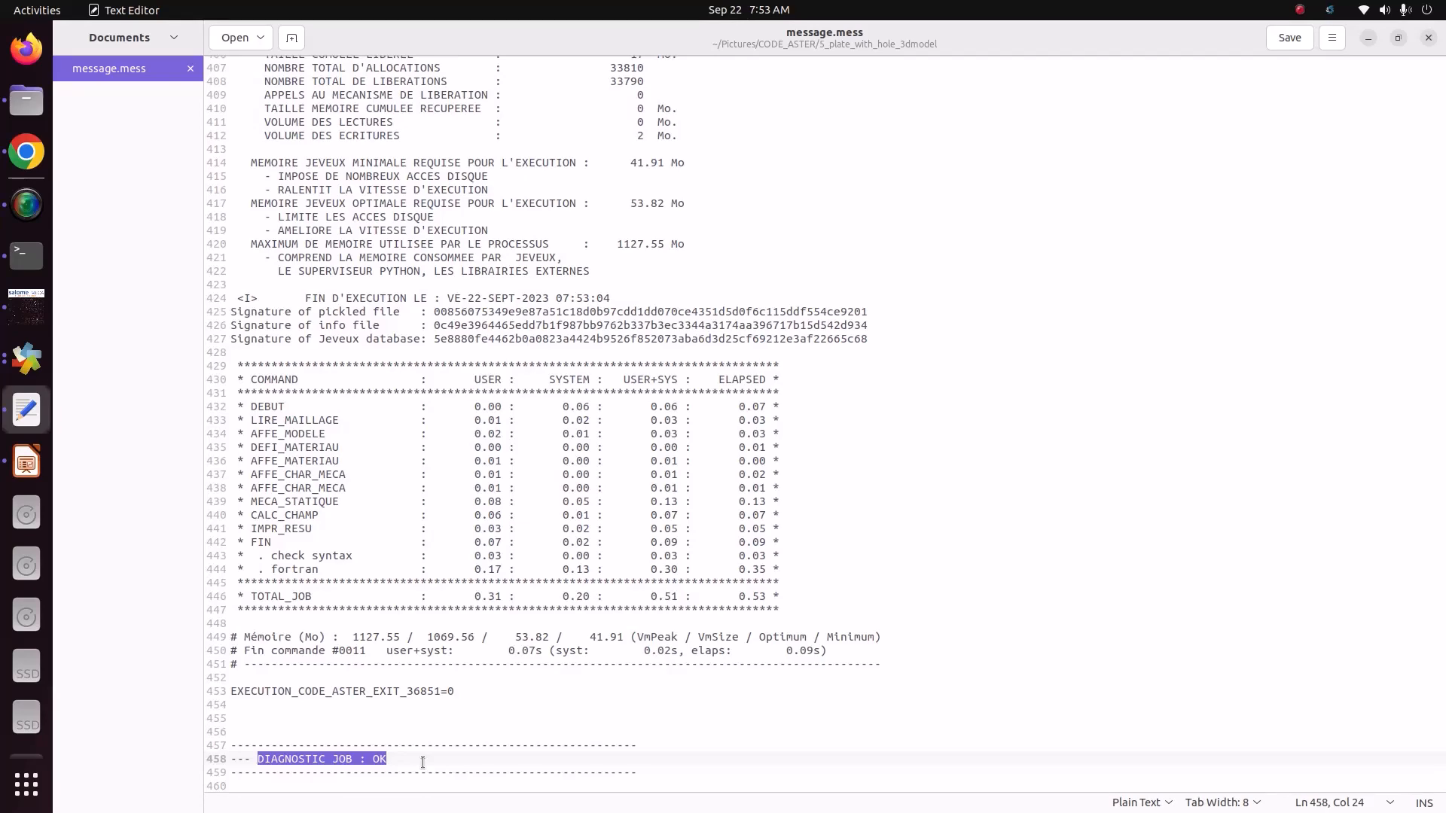
left_click(1430, 41)
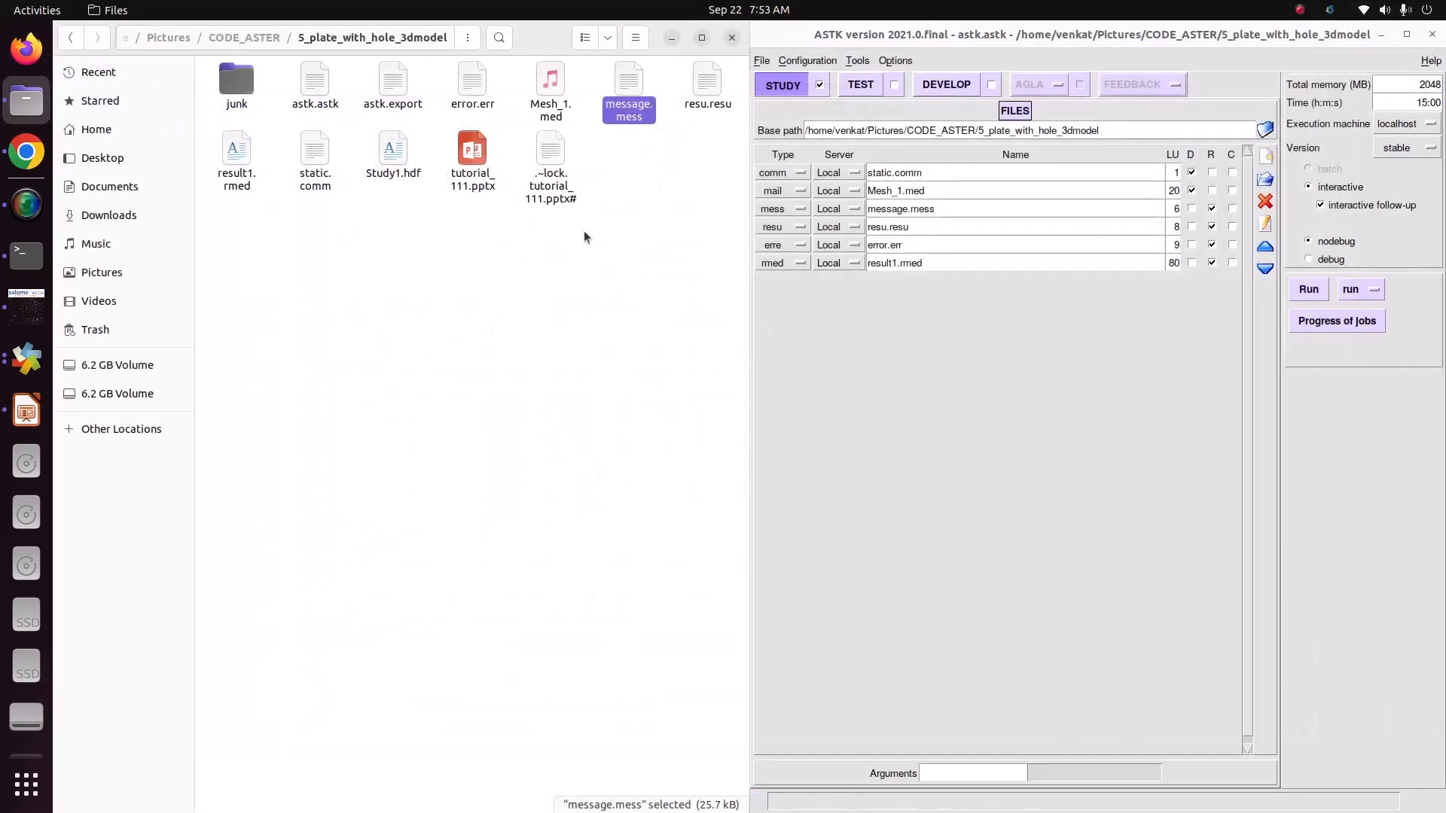
left_click(243, 179)
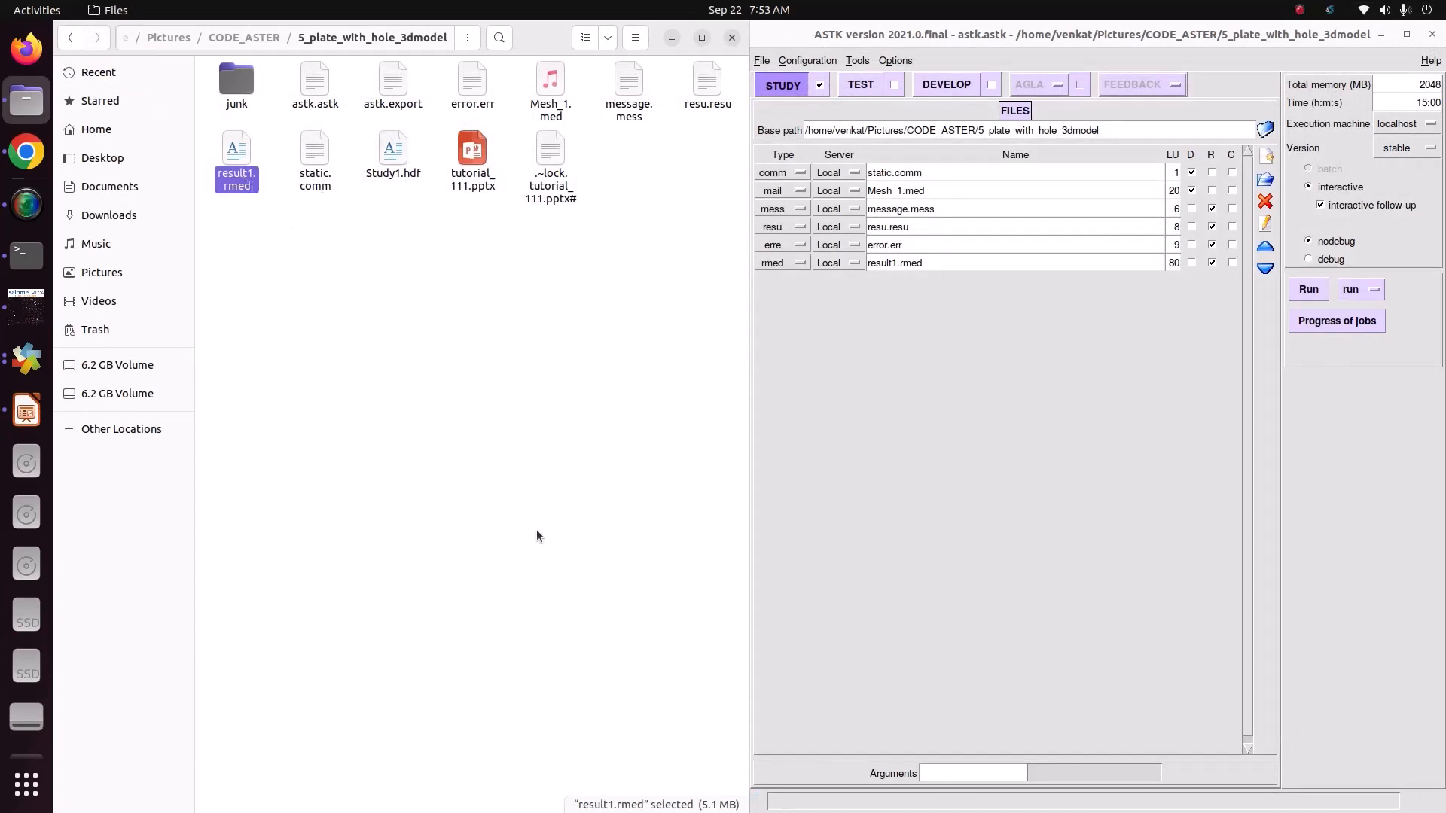
left_click(352, 419)
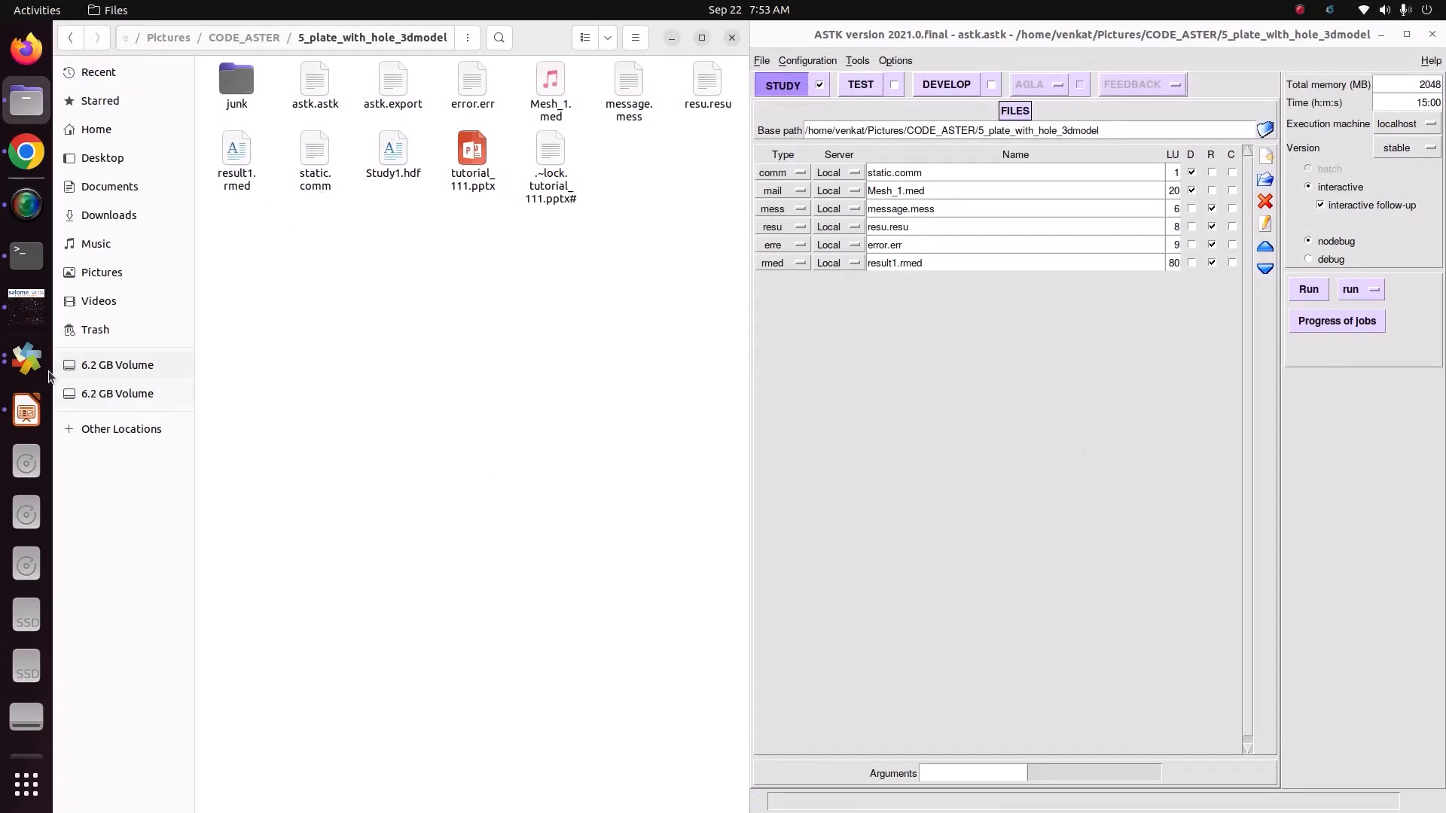
Step: Switch to salome_meca and activate the ParaVIS module
left_click(24, 322)
left_click(263, 85)
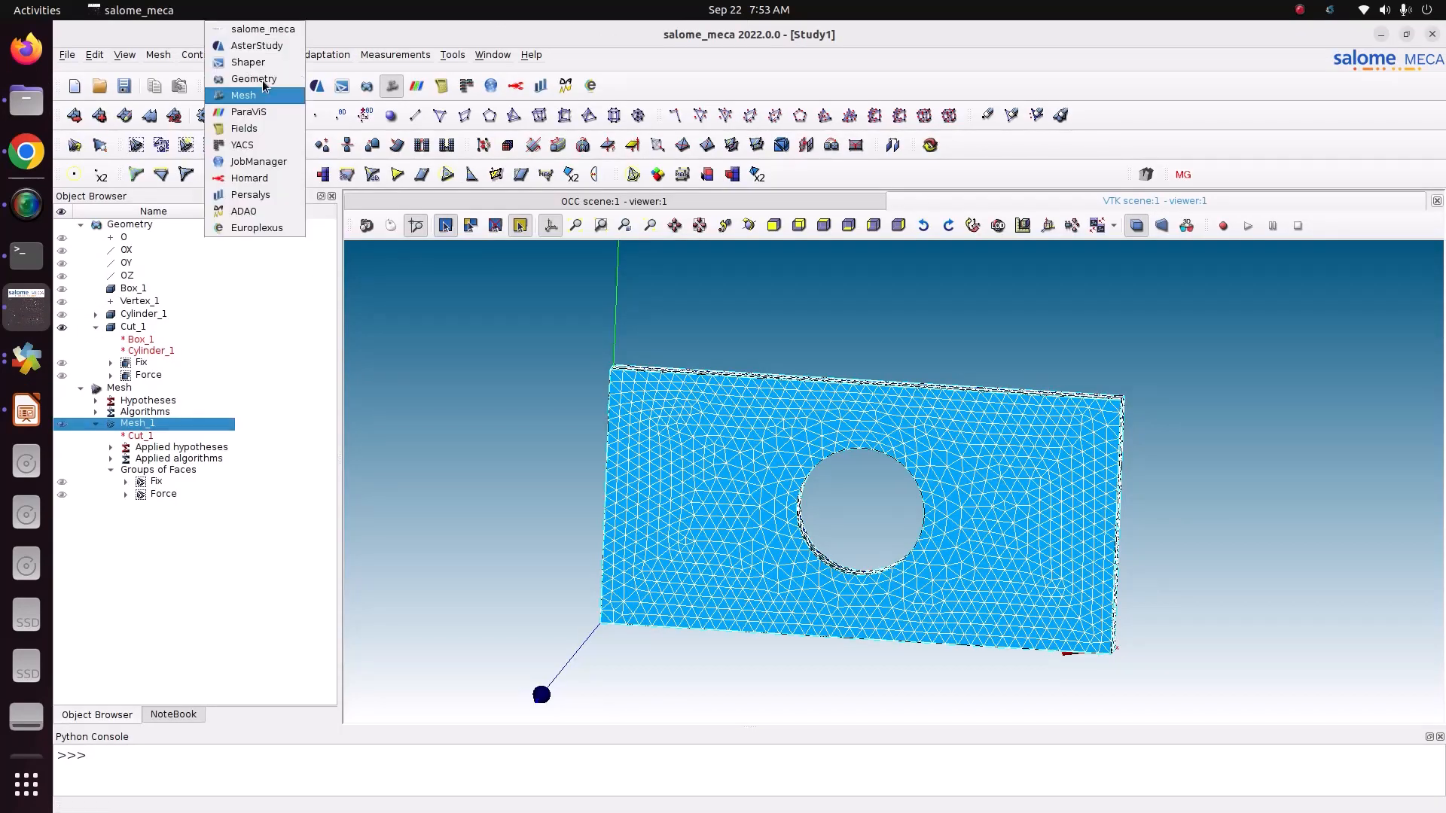
left_click(255, 115)
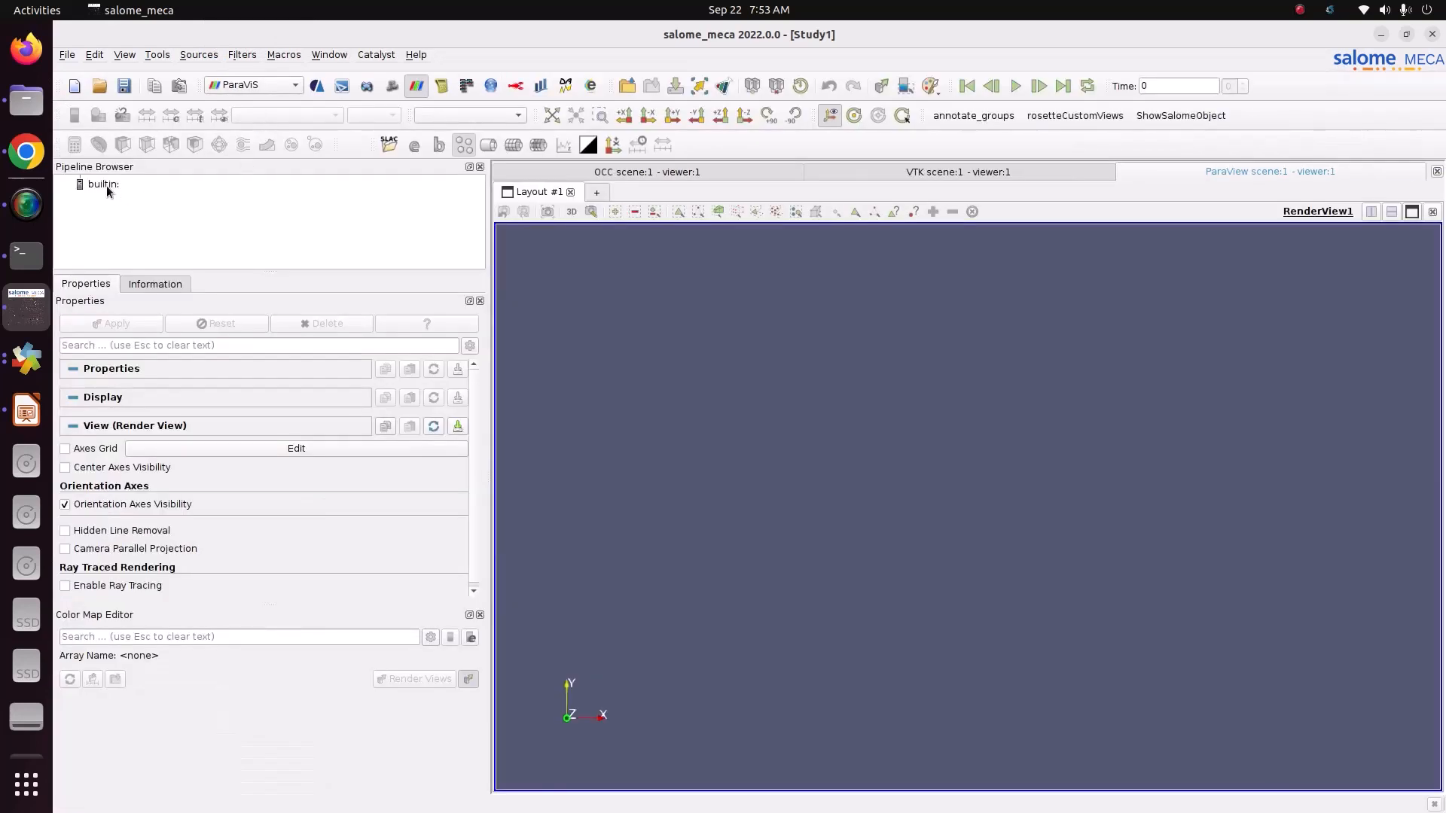
Step: Load result1.rmed from Pictures/CODE_ASTER/5_plate_with_hole_3dmodel into the pipeline with its default fields
left_click(106, 187)
right_click(105, 186)
left_click(128, 195)
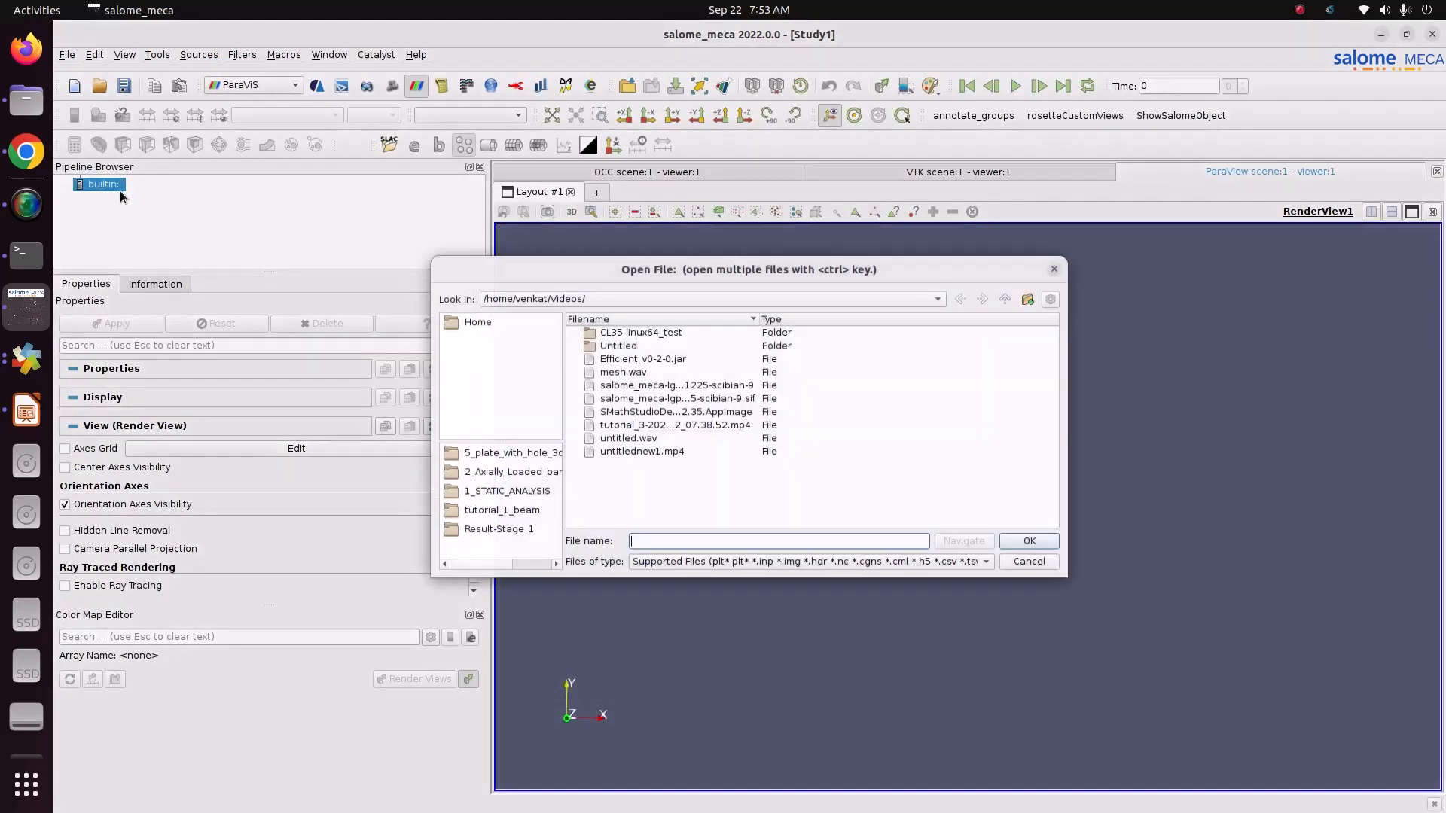
left_click(652, 294)
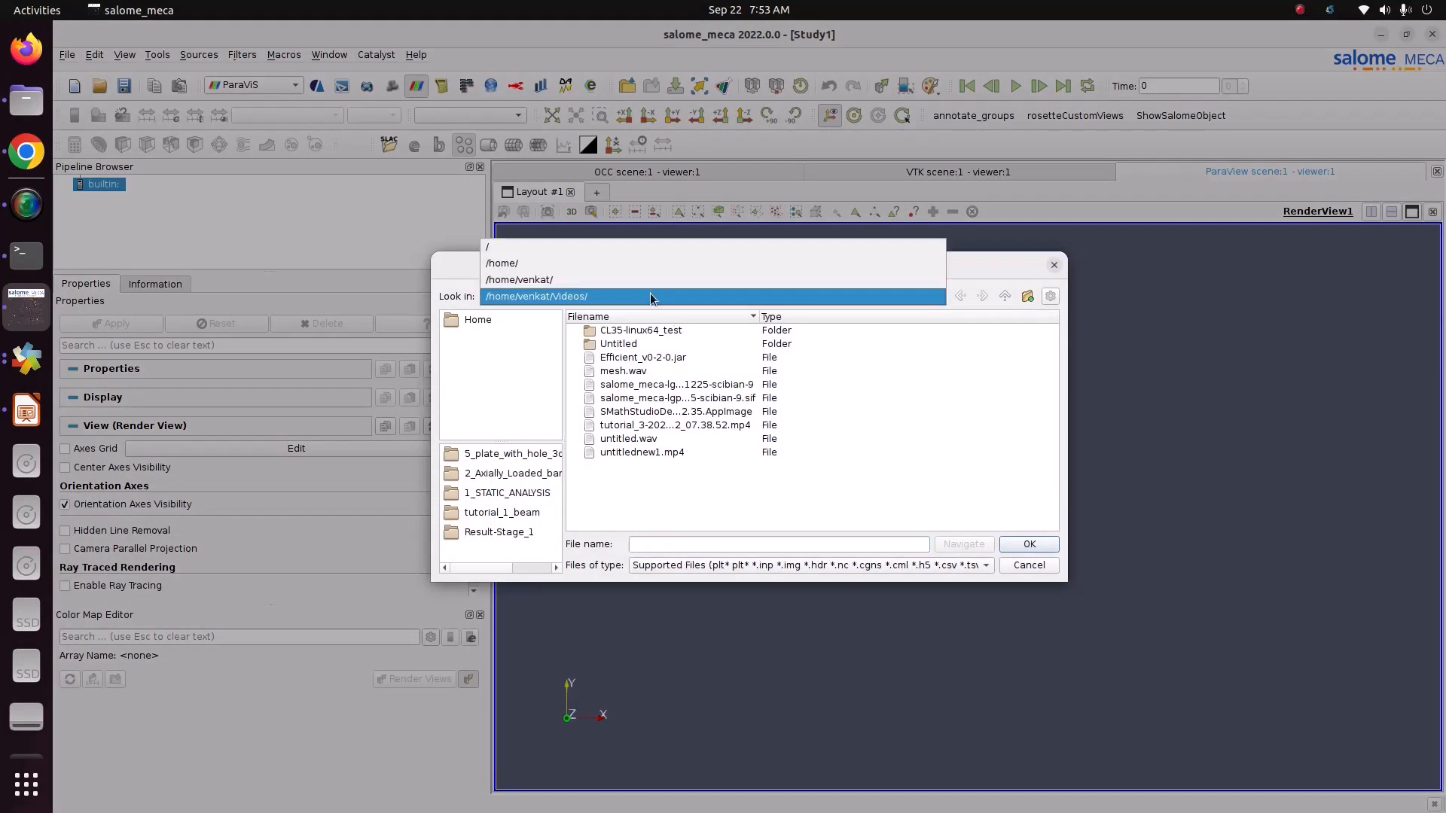
left_click(620, 284)
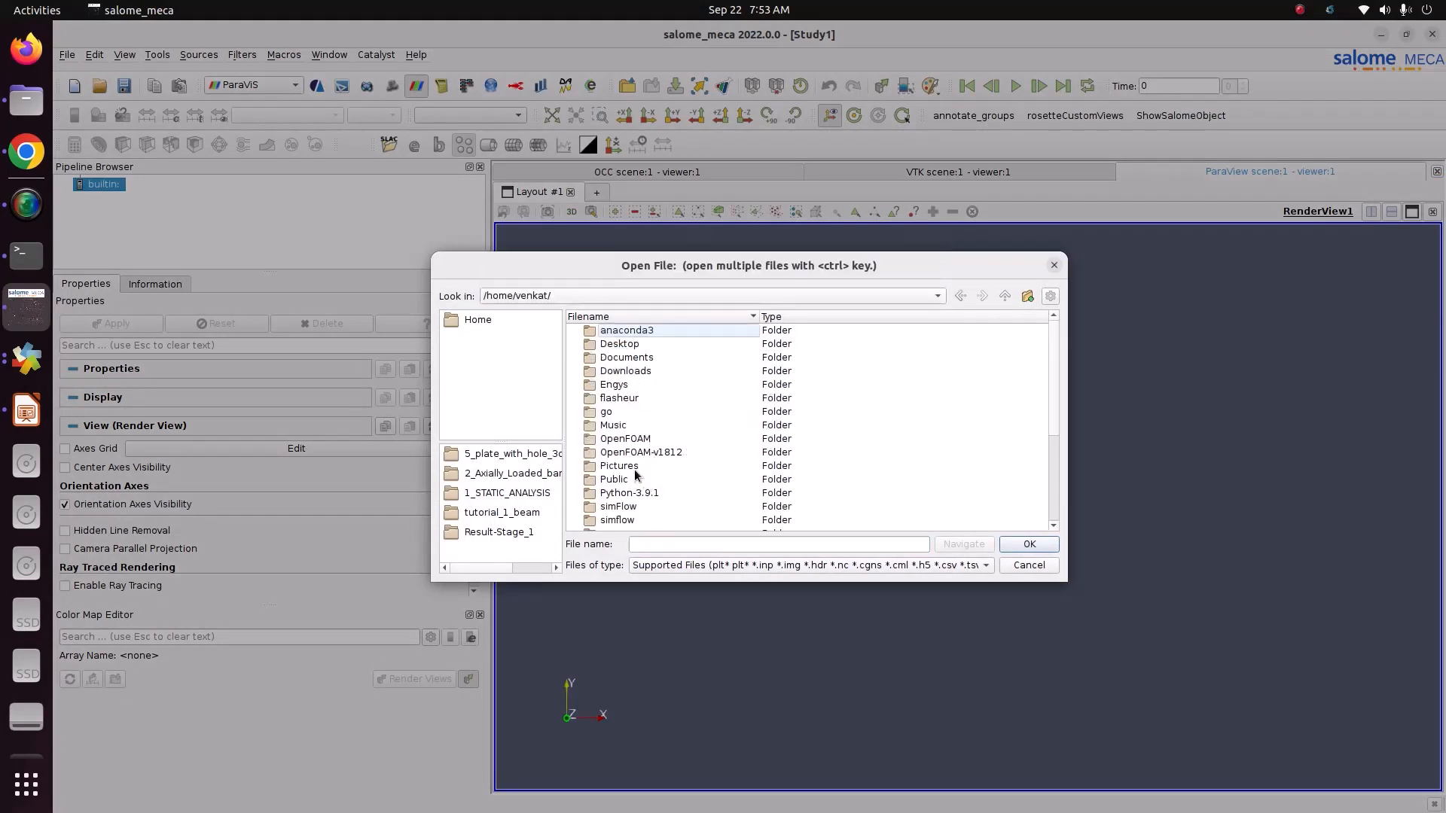
double_click(633, 467)
double_click(613, 332)
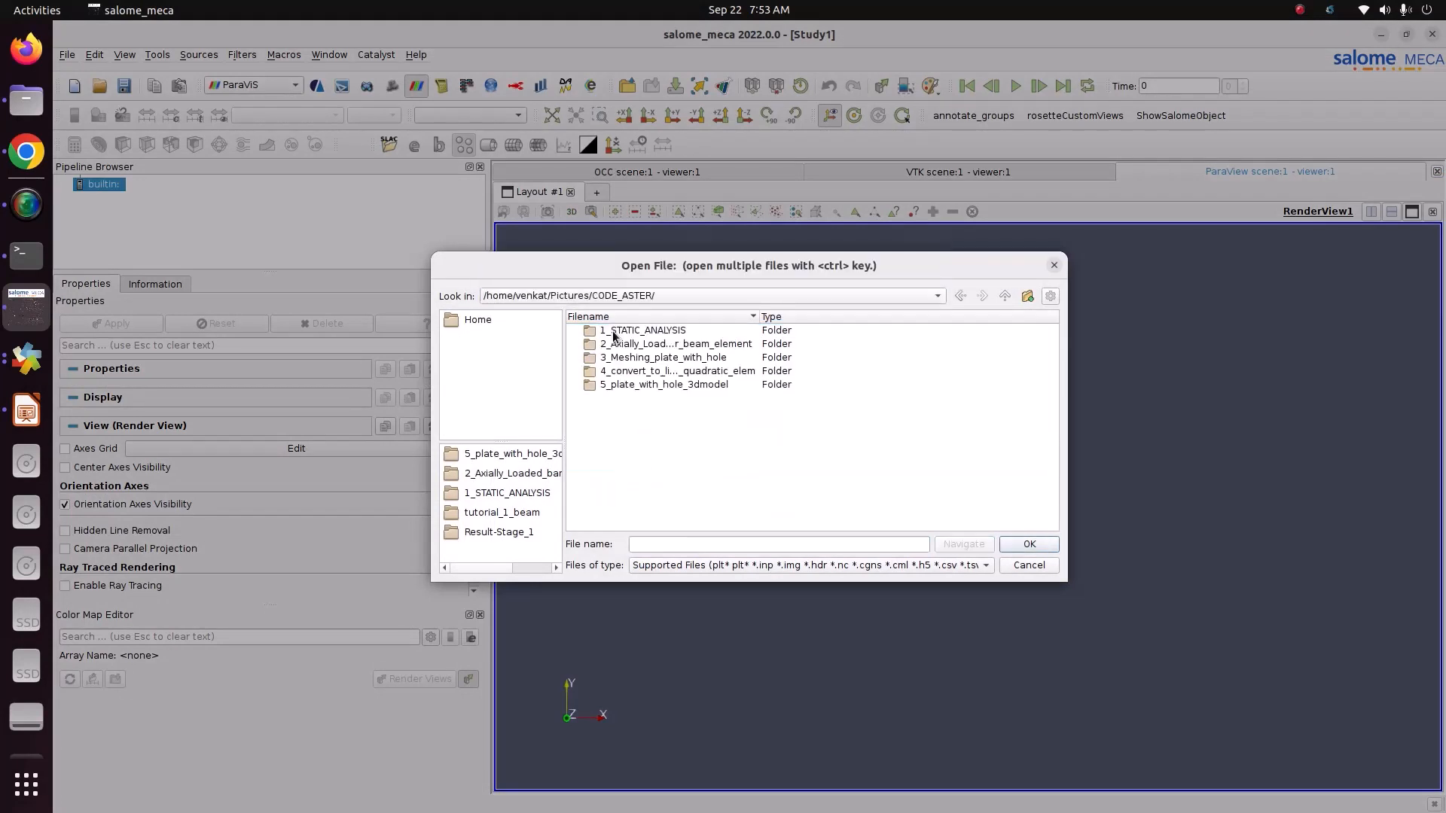
double_click(625, 385)
left_click(631, 426)
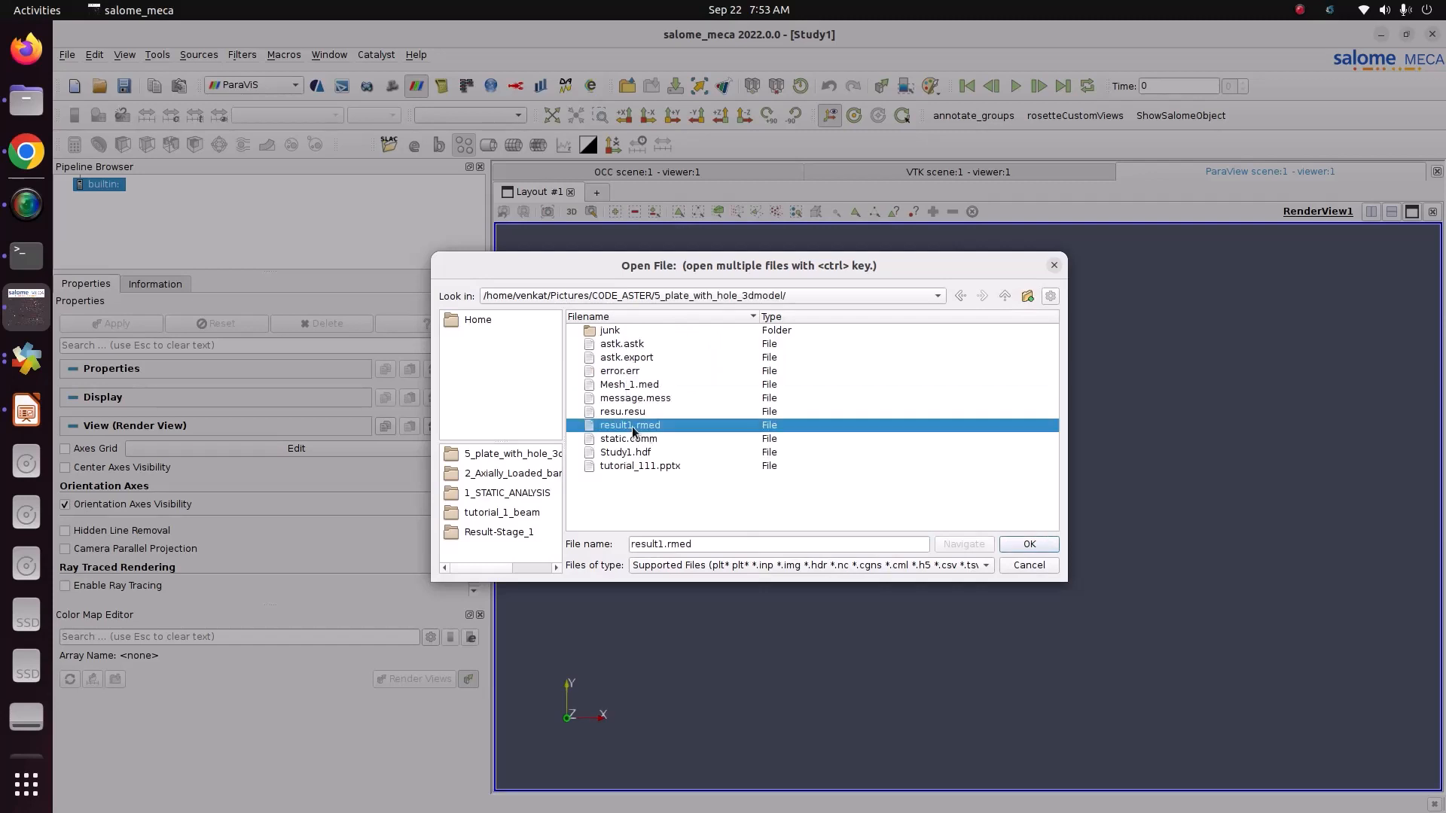
left_click(1045, 545)
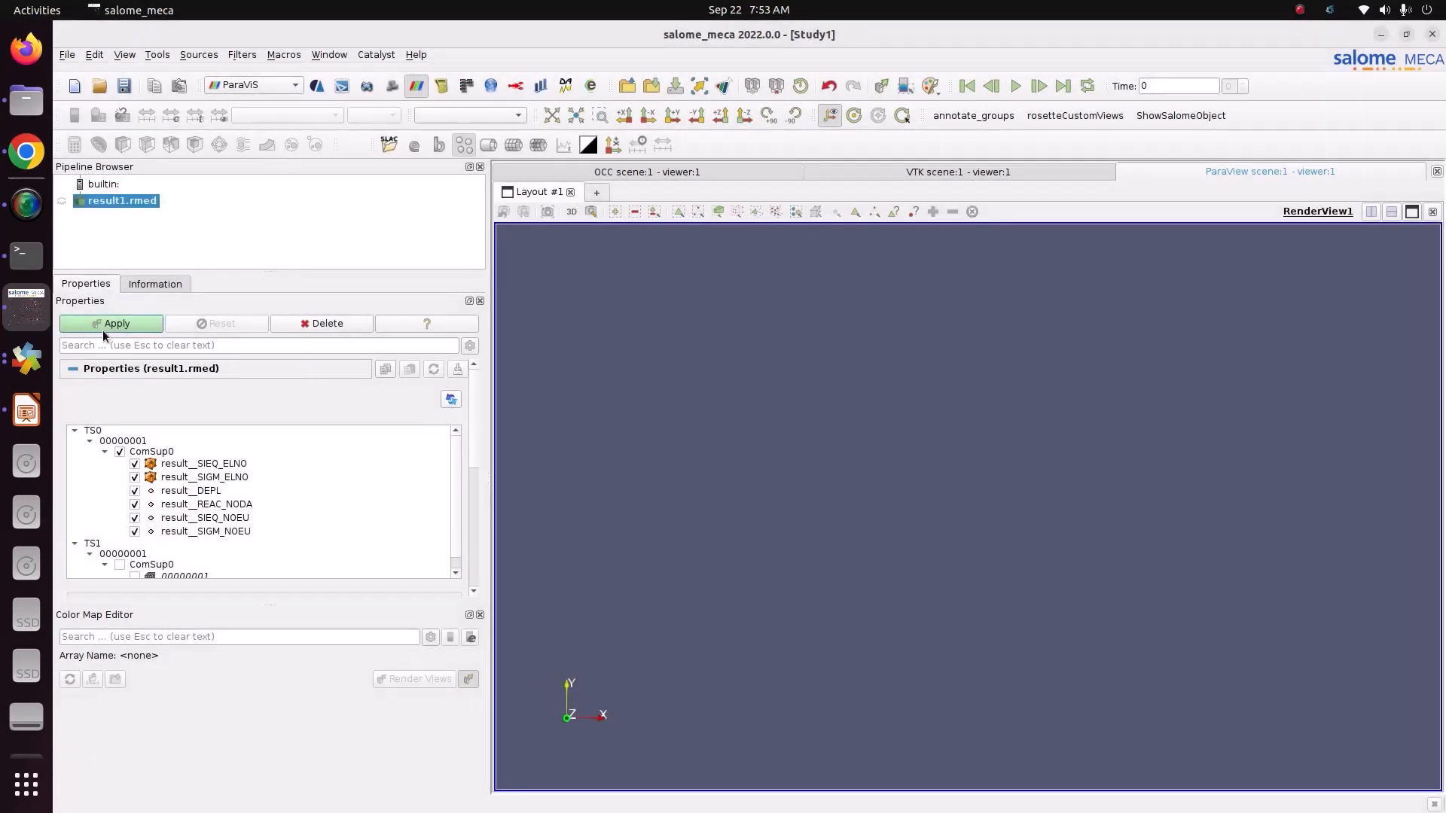
left_click(113, 324)
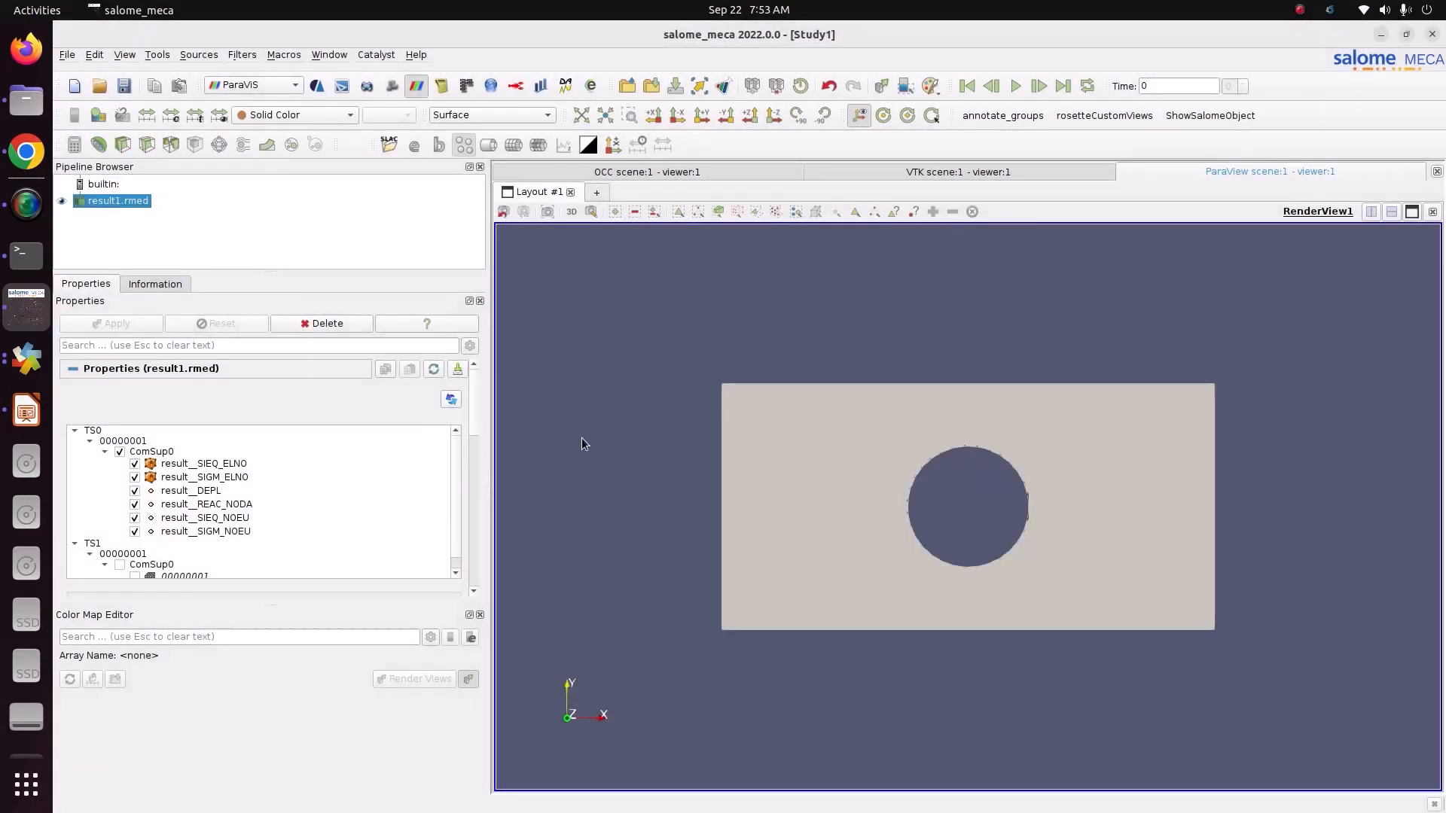
Step: Colour the plate by result__DEPL magnitude and move the colour legend to the upper left of the render view
left_click(312, 117)
left_click(314, 133)
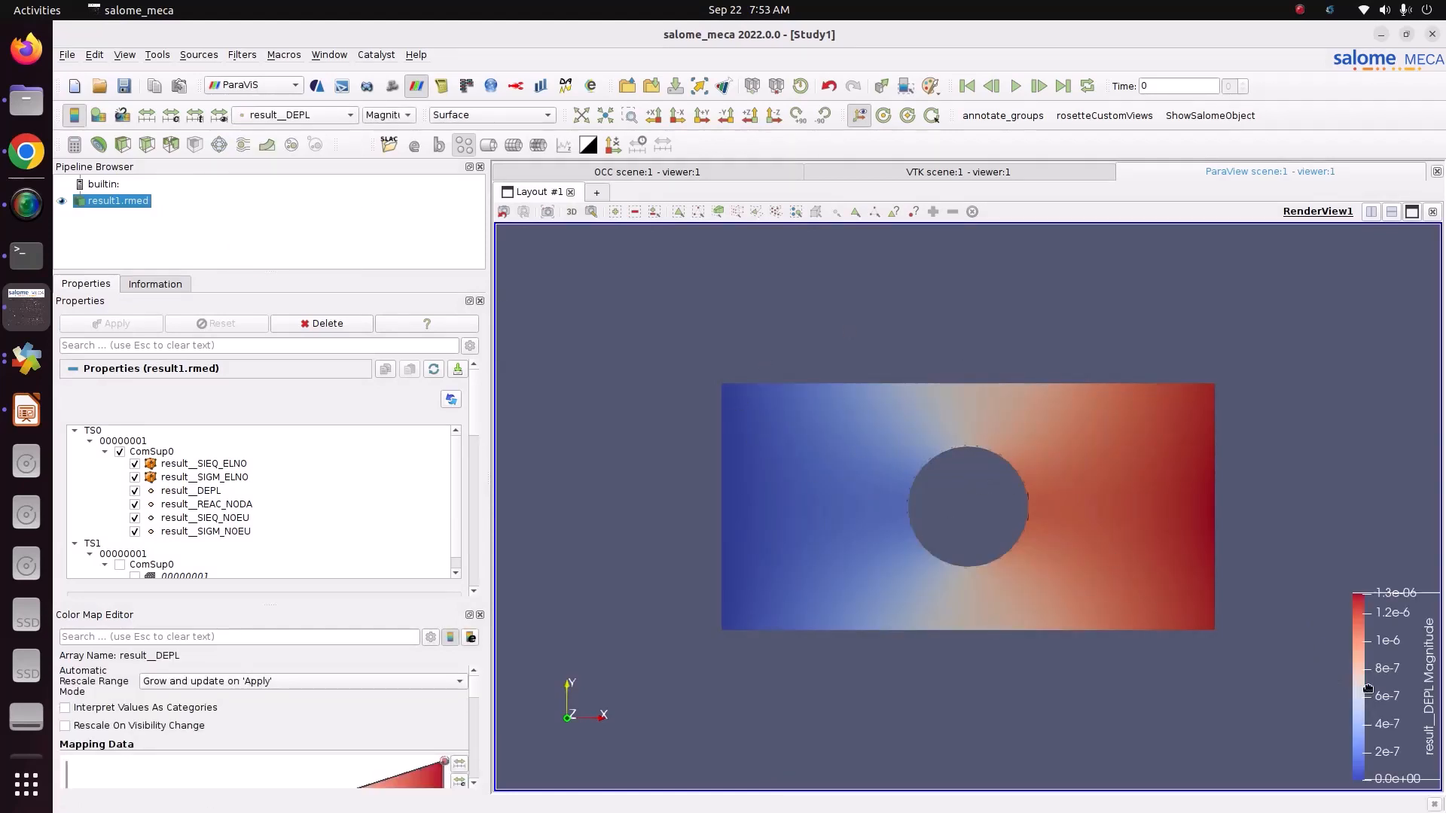
left_click_drag(1389, 715, 581, 369)
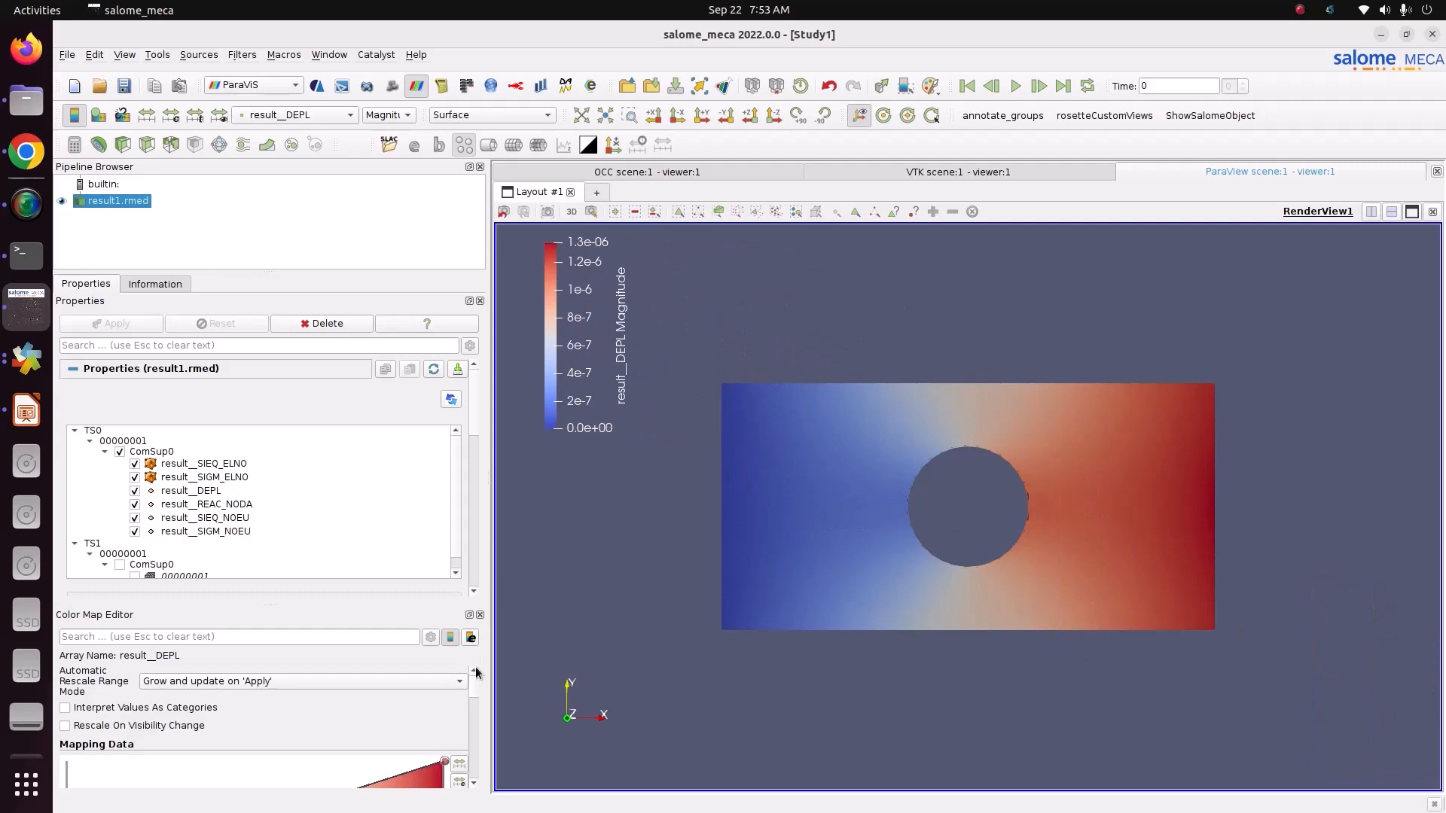
Step: Apply the Blue to Red Rainbow preset from the Rainbow group to the result__DEPL colour map
scroll(476, 685, "down", 3)
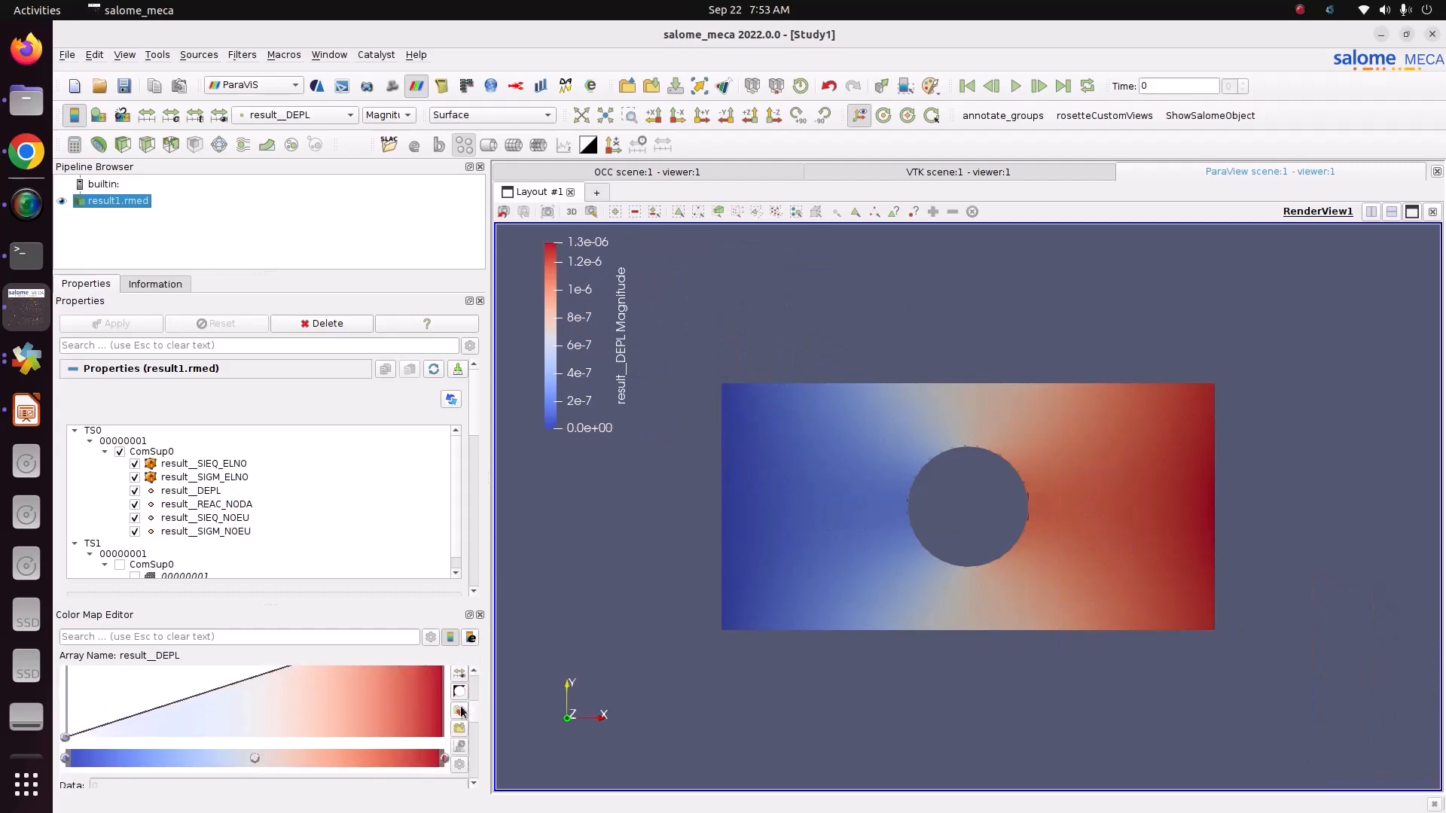
left_click(461, 711)
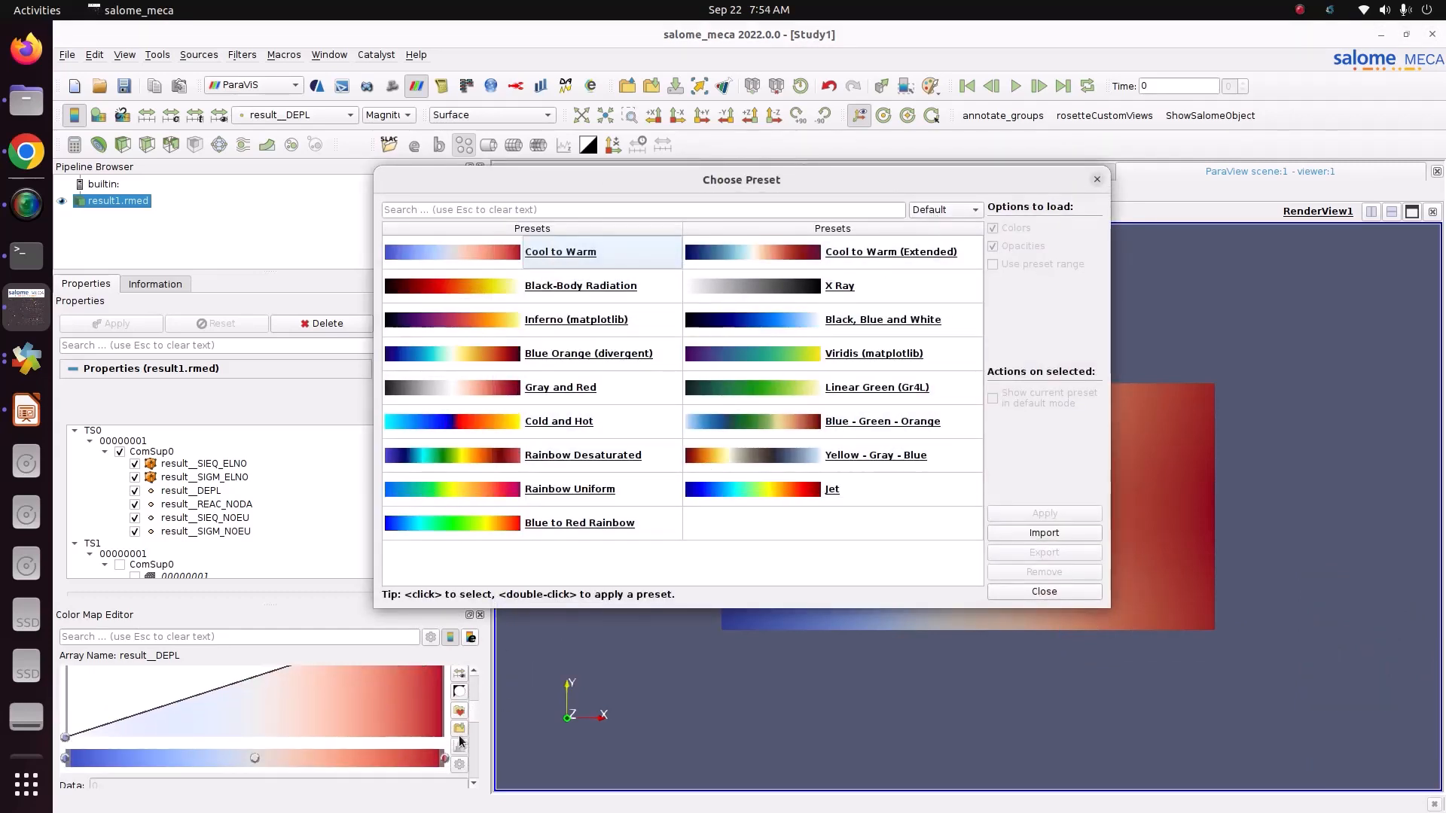
left_click(967, 208)
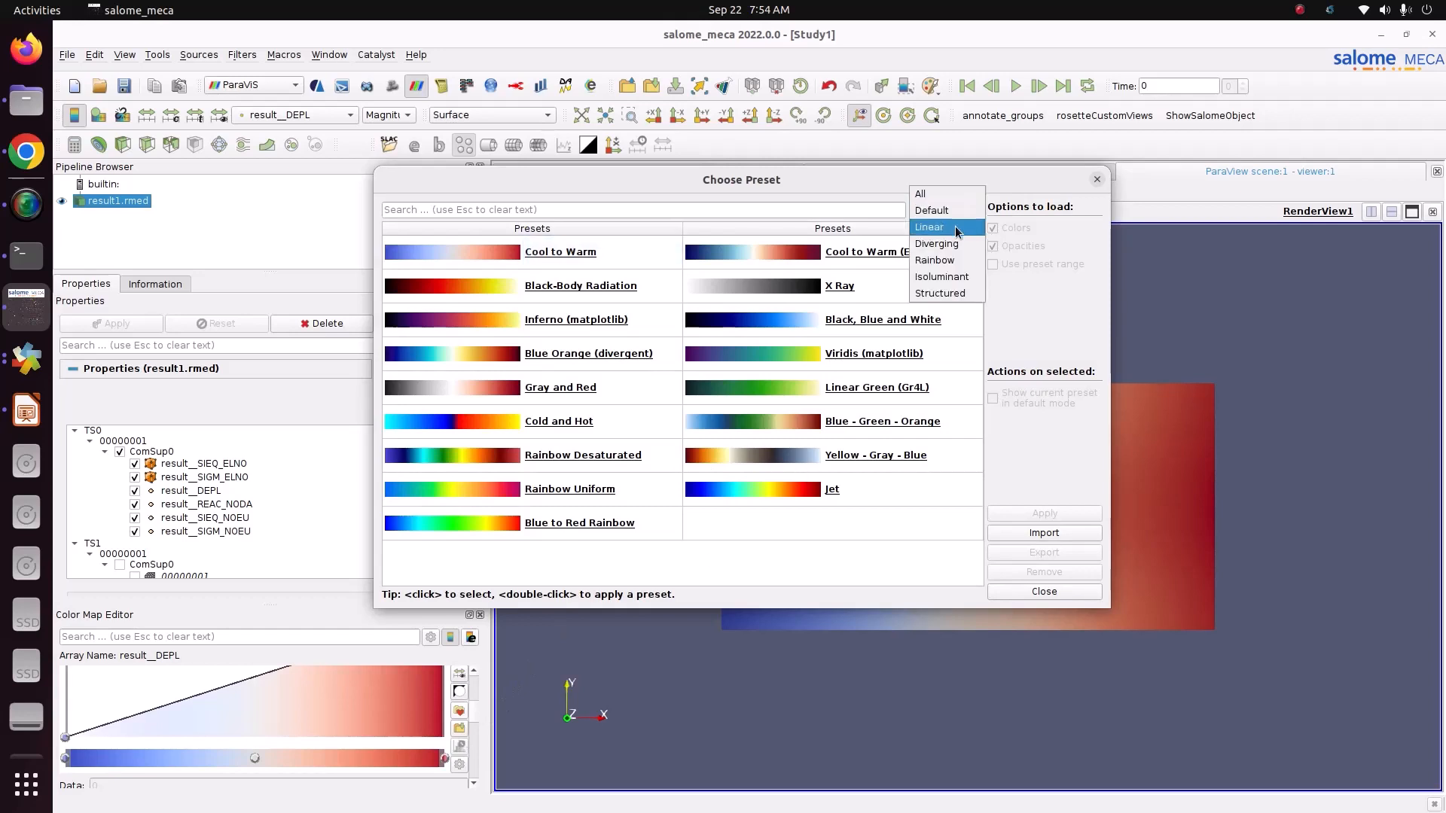
left_click(948, 264)
left_click(902, 287)
left_click(1042, 512)
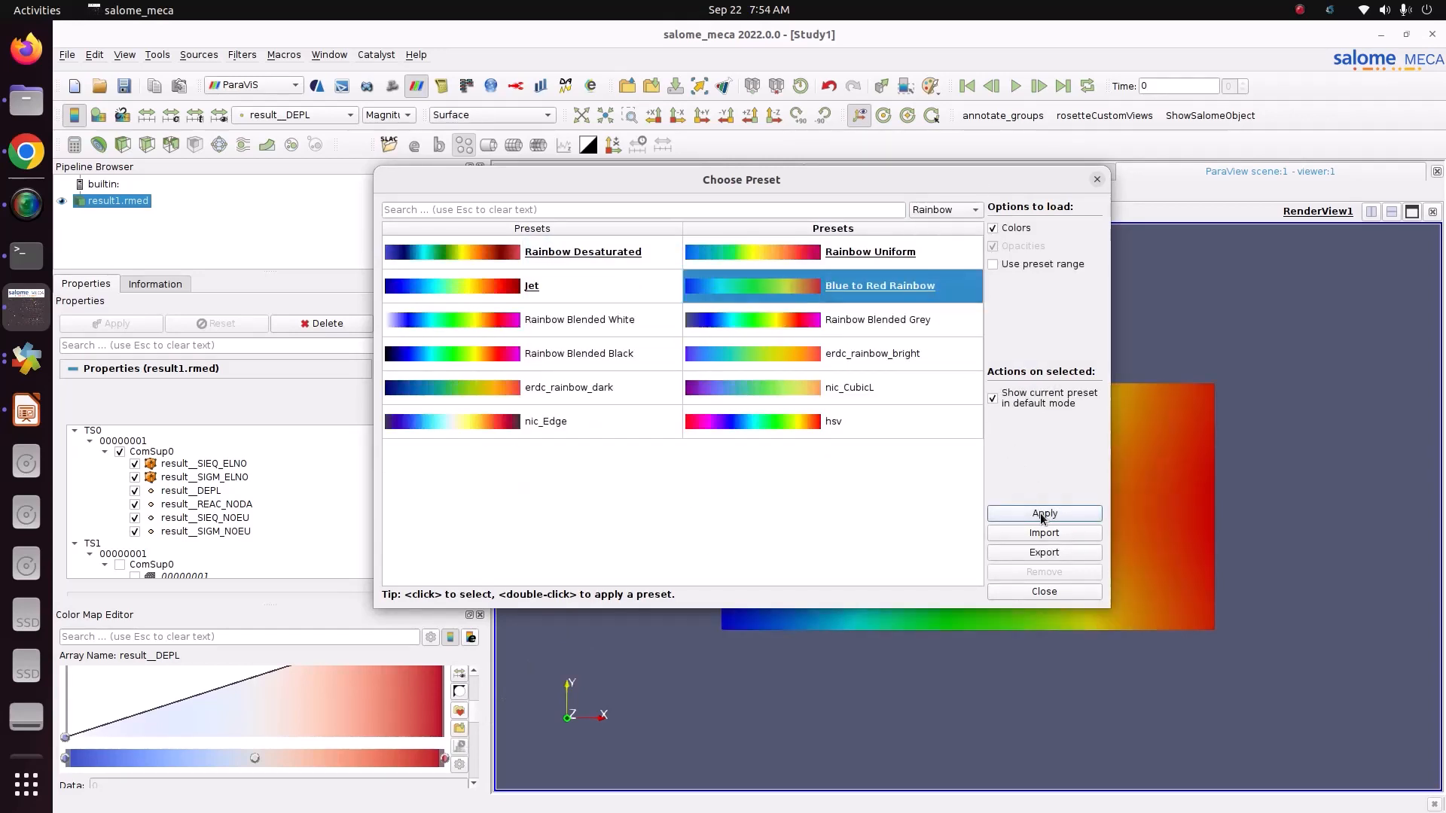
Step: Discretize the result__DEPL colour map into 12 table values and colour the plate by its DX component
left_click(1044, 592)
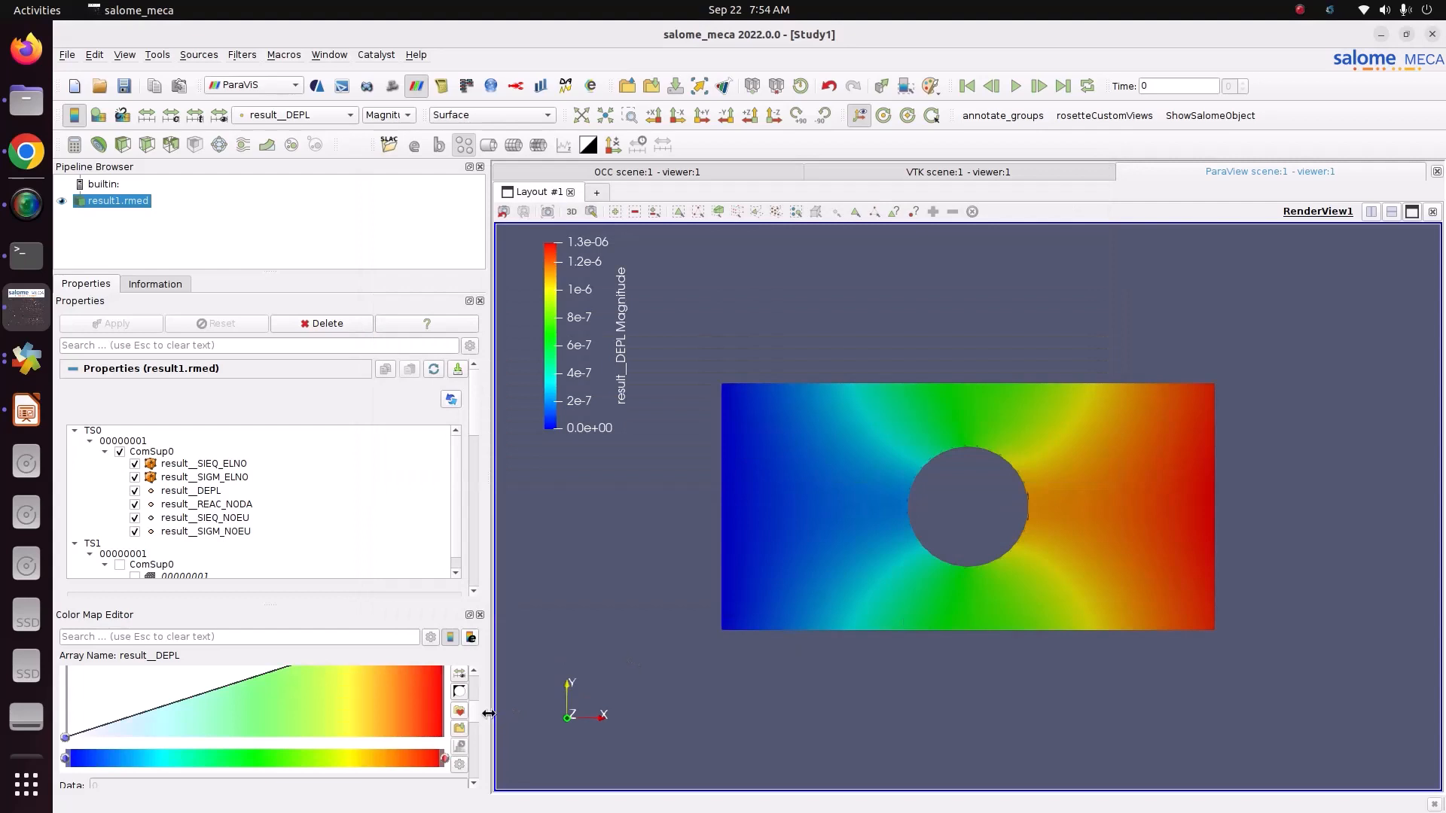
scroll(476, 711, "down", 10)
double_click(395, 764)
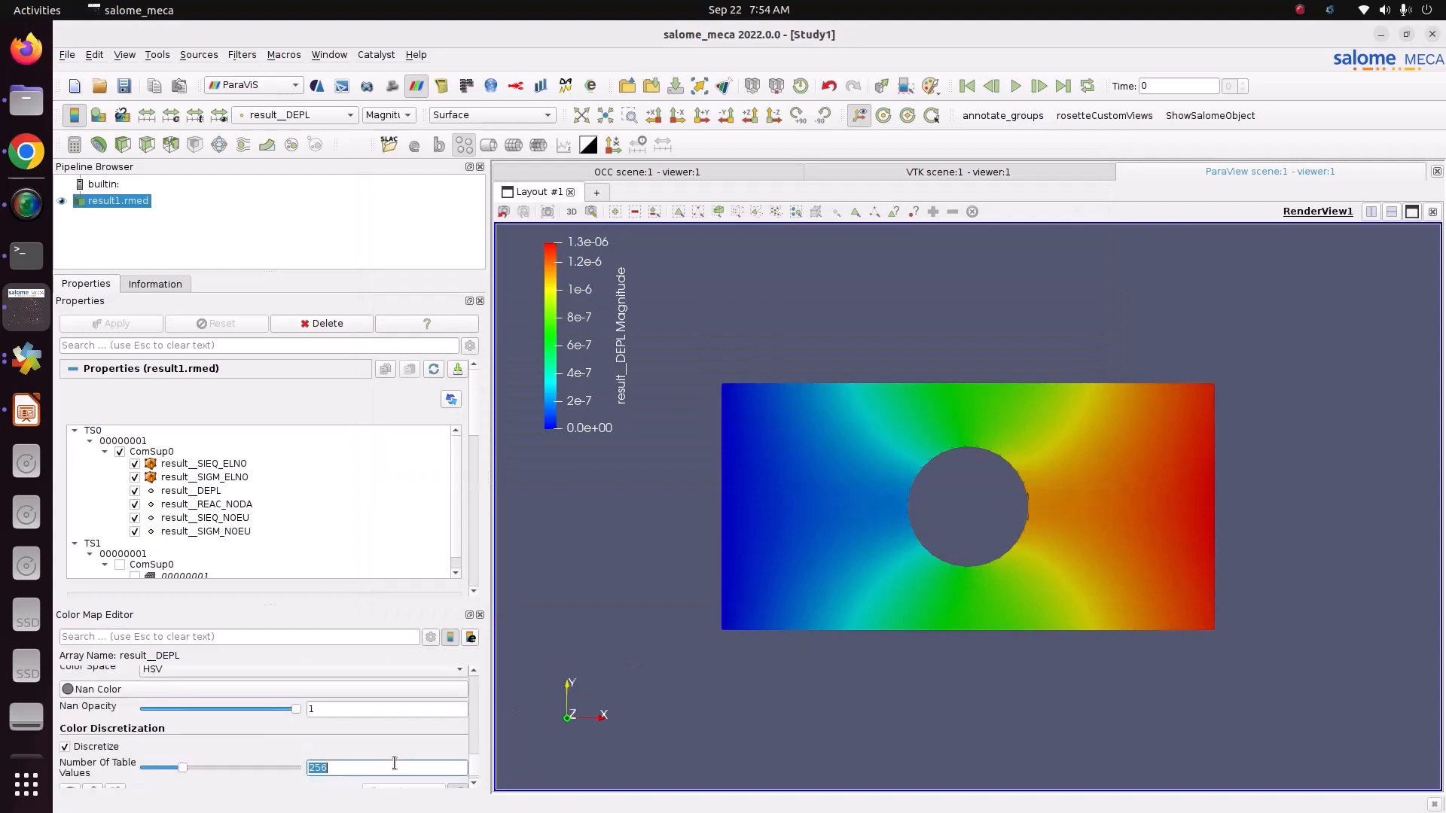
type("12")
key("Return")
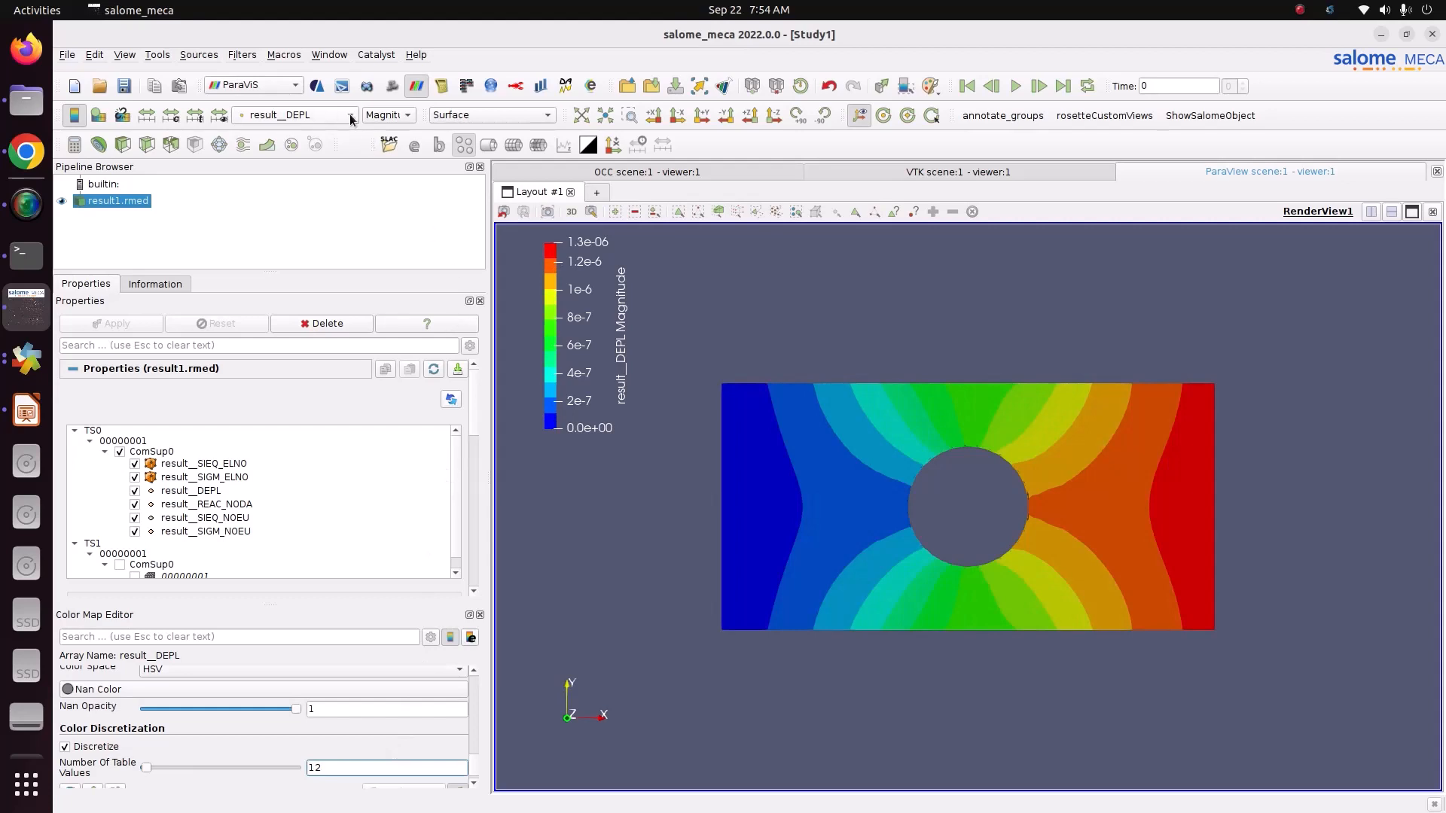
left_click(389, 115)
left_click(392, 136)
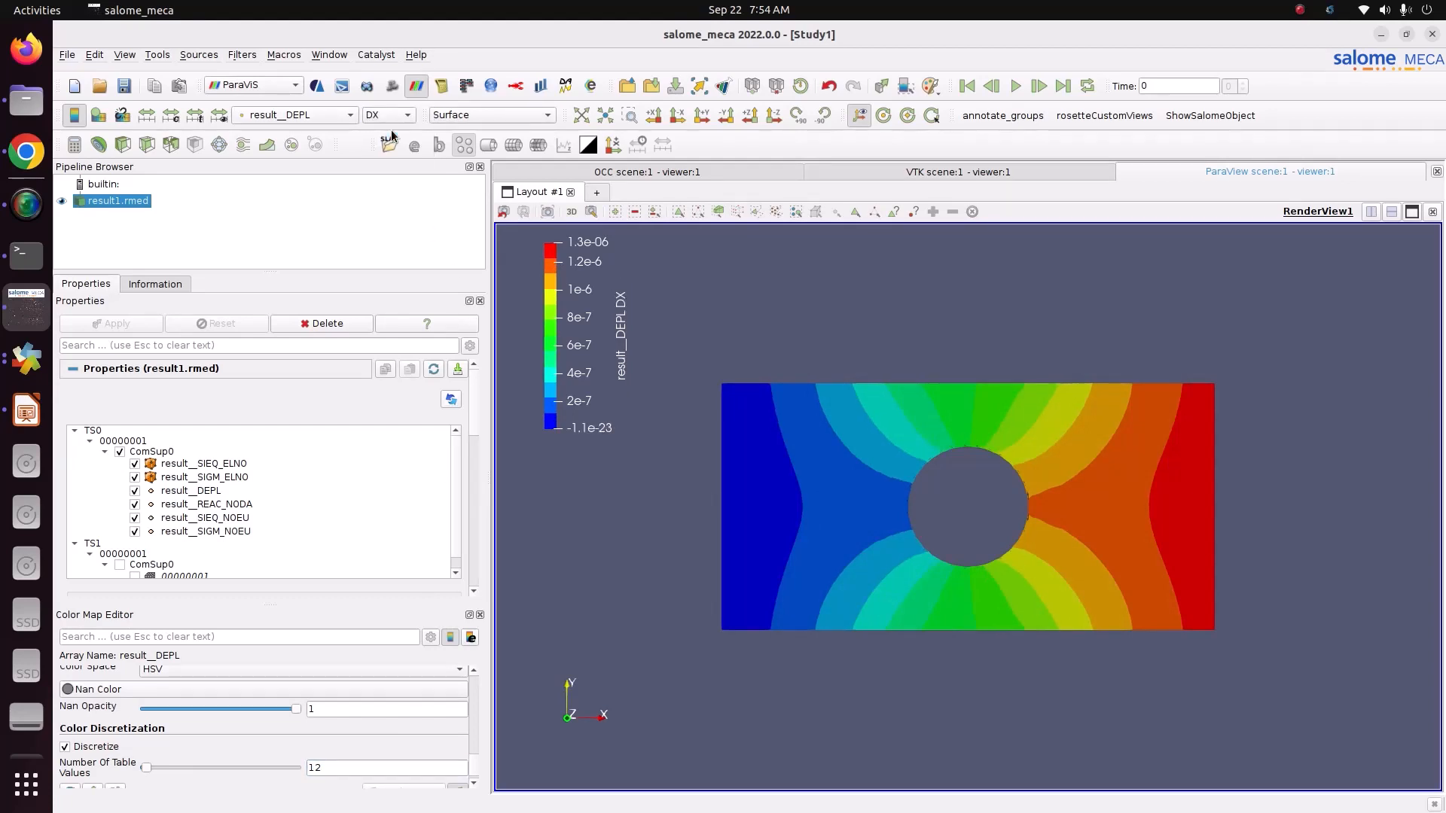
Step: Colour the plate by result__SIGM_NOEU and apply the Blue to Red Rainbow preset from the Rainbow group to its colour map
left_click(349, 115)
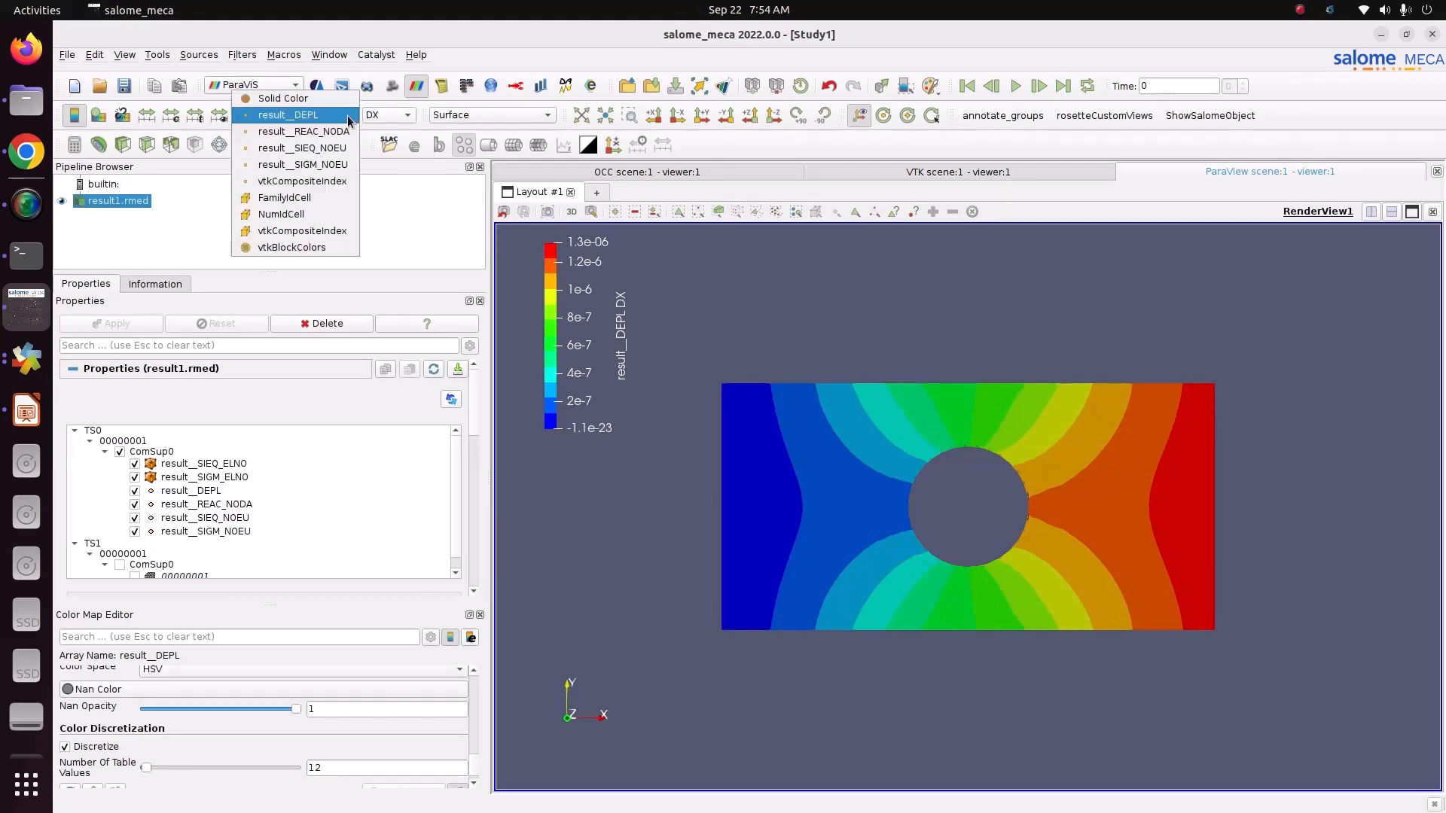
left_click(334, 165)
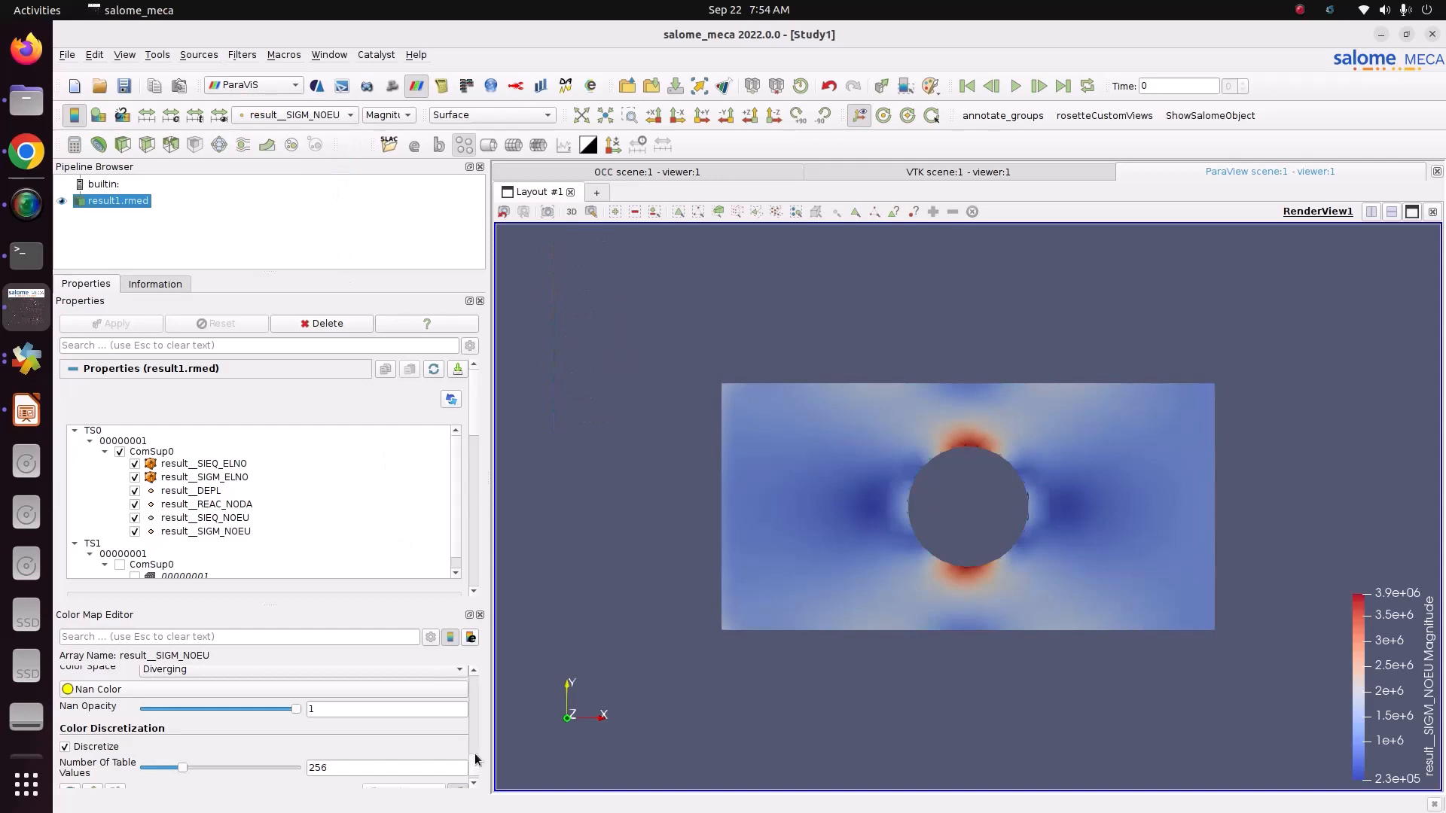
left_click_drag(475, 763, 470, 711)
left_click(459, 693)
left_click(945, 238)
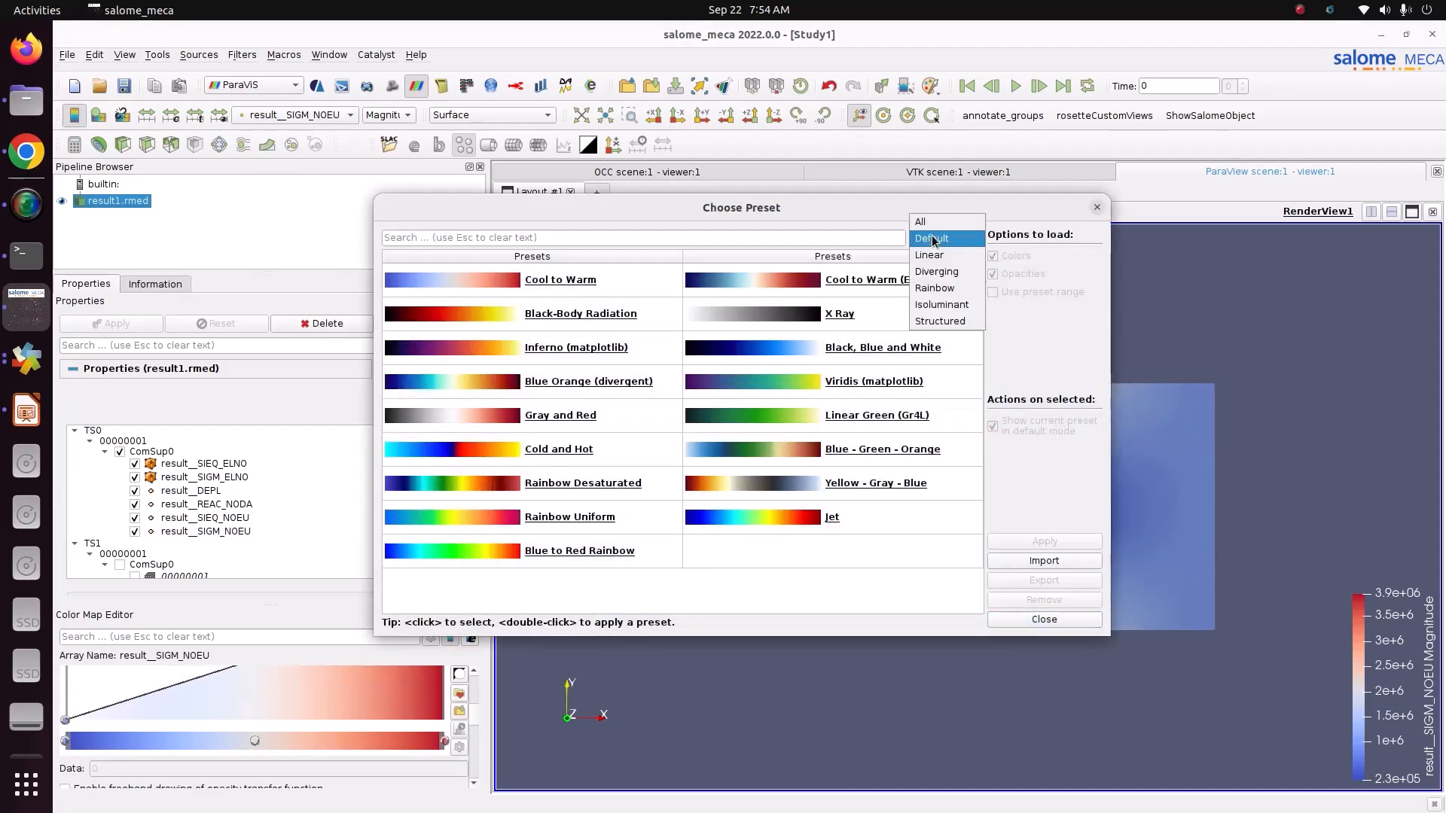
left_click(943, 287)
left_click(890, 313)
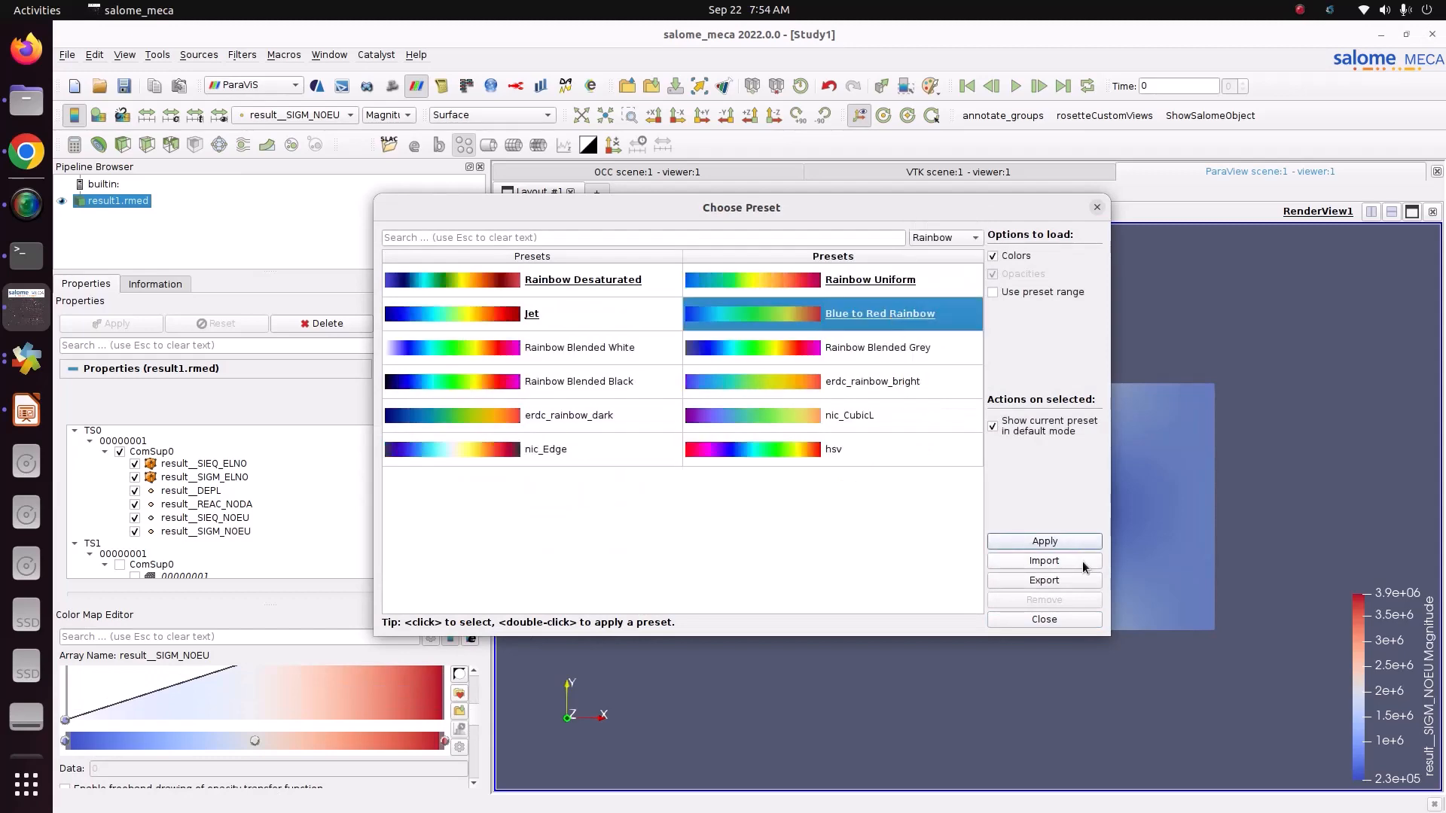
left_click(1046, 541)
left_click(1054, 619)
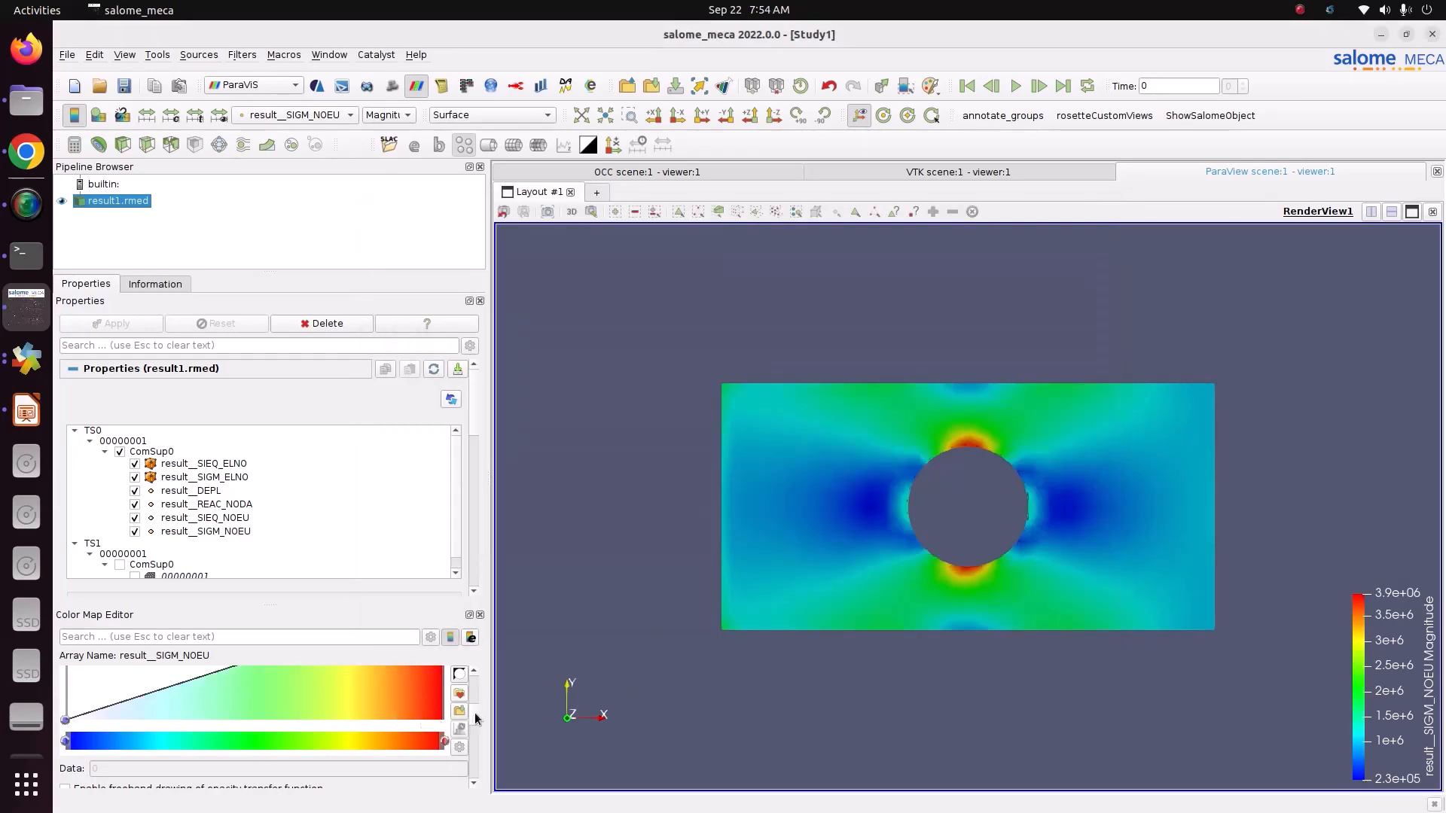
Step: Set the number of table values of the result__SIGM_NOEU colour map to 12
scroll(476, 719, "down", 5)
scroll(478, 762, "down", 2)
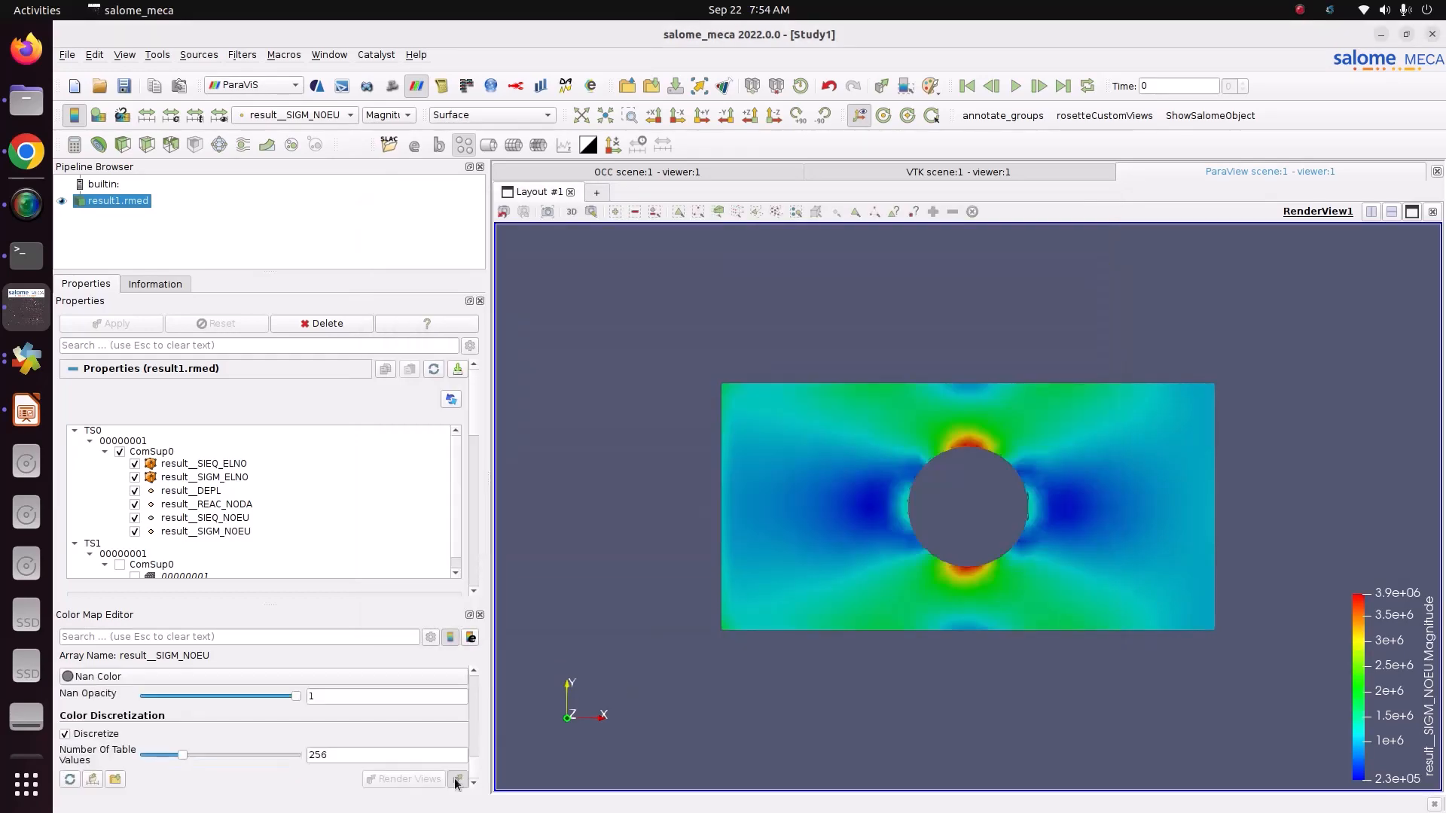
double_click(339, 756)
type("12")
key("Return")
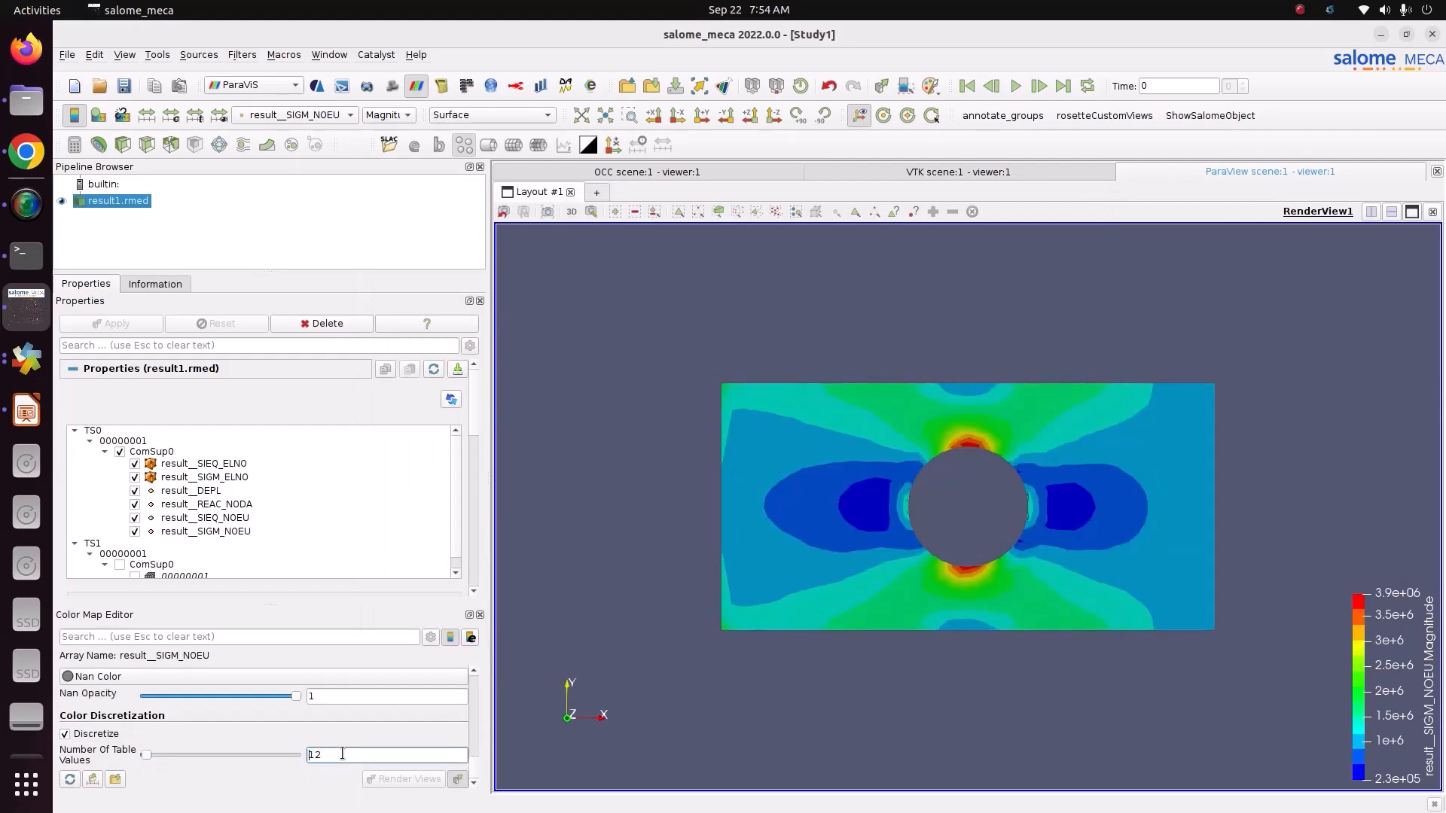
Step: Move the stress legend to the upper left of the render view and show the SIXX component of result__SIGM_NOEU
left_click_drag(1381, 696, 537, 351)
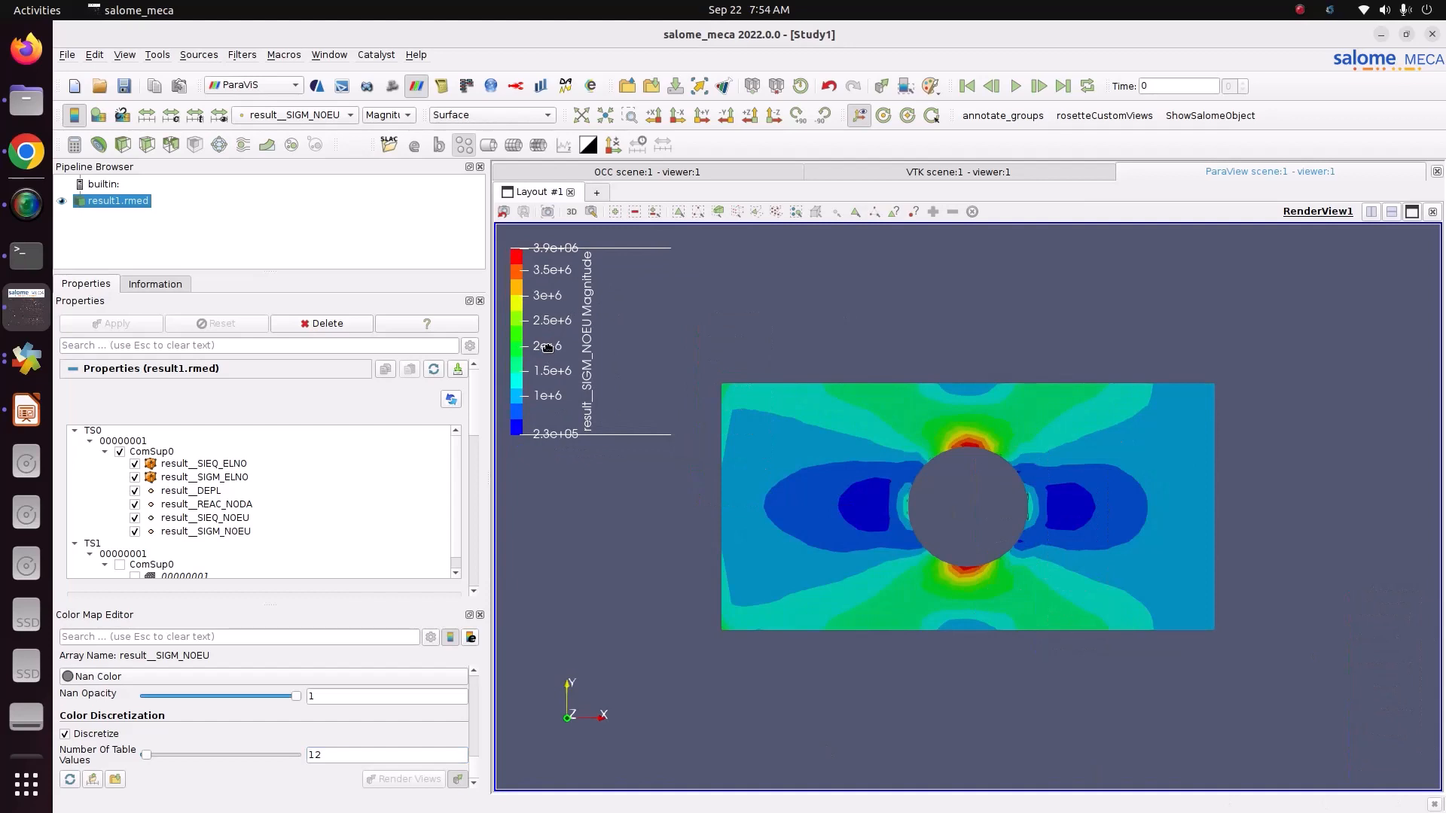
left_click(406, 116)
left_click(405, 133)
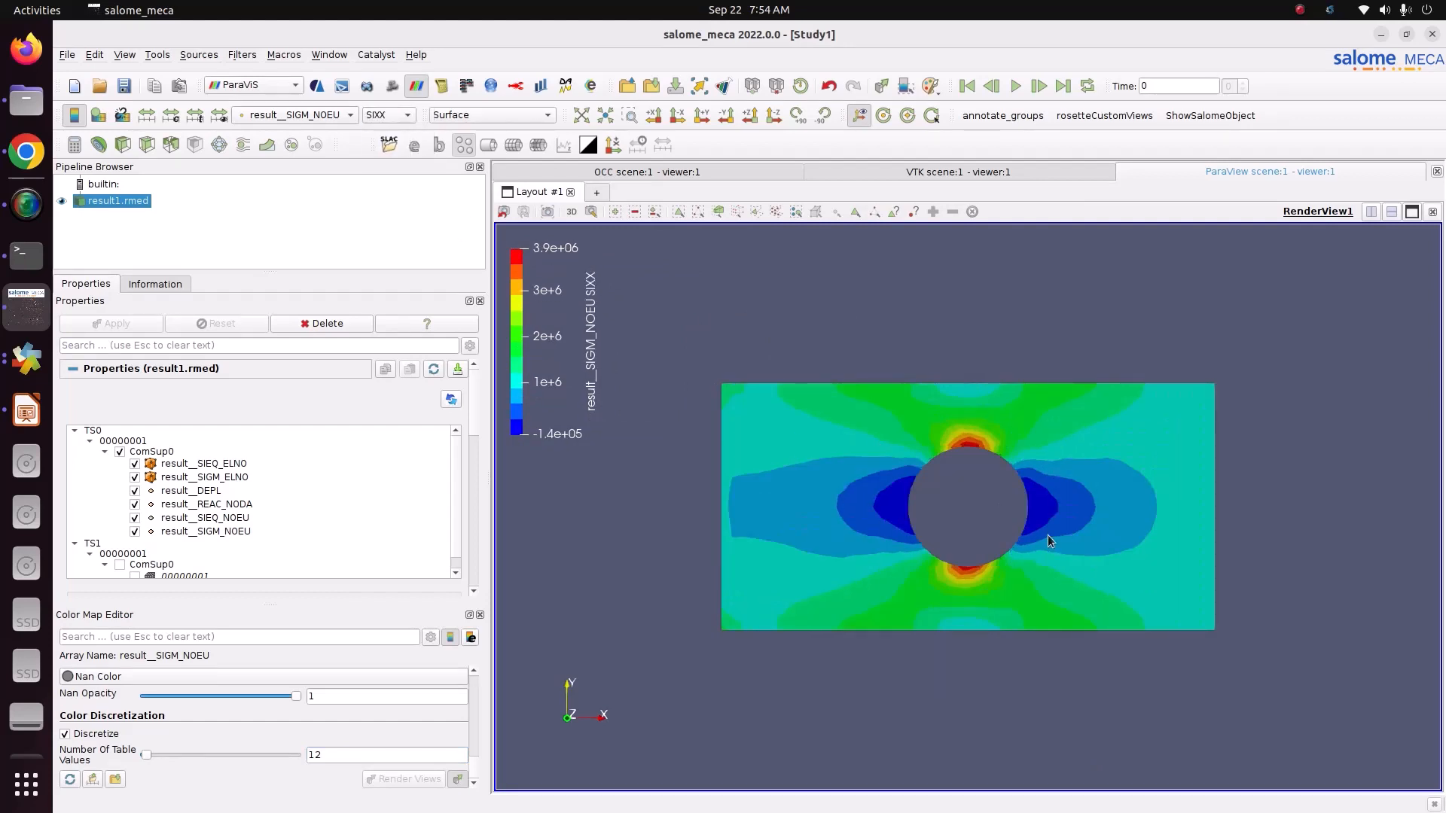
Step: Display the plate as Surface With Edges, seen at an oblique angle that shows its thickness
left_click_drag(1212, 482, 1082, 499)
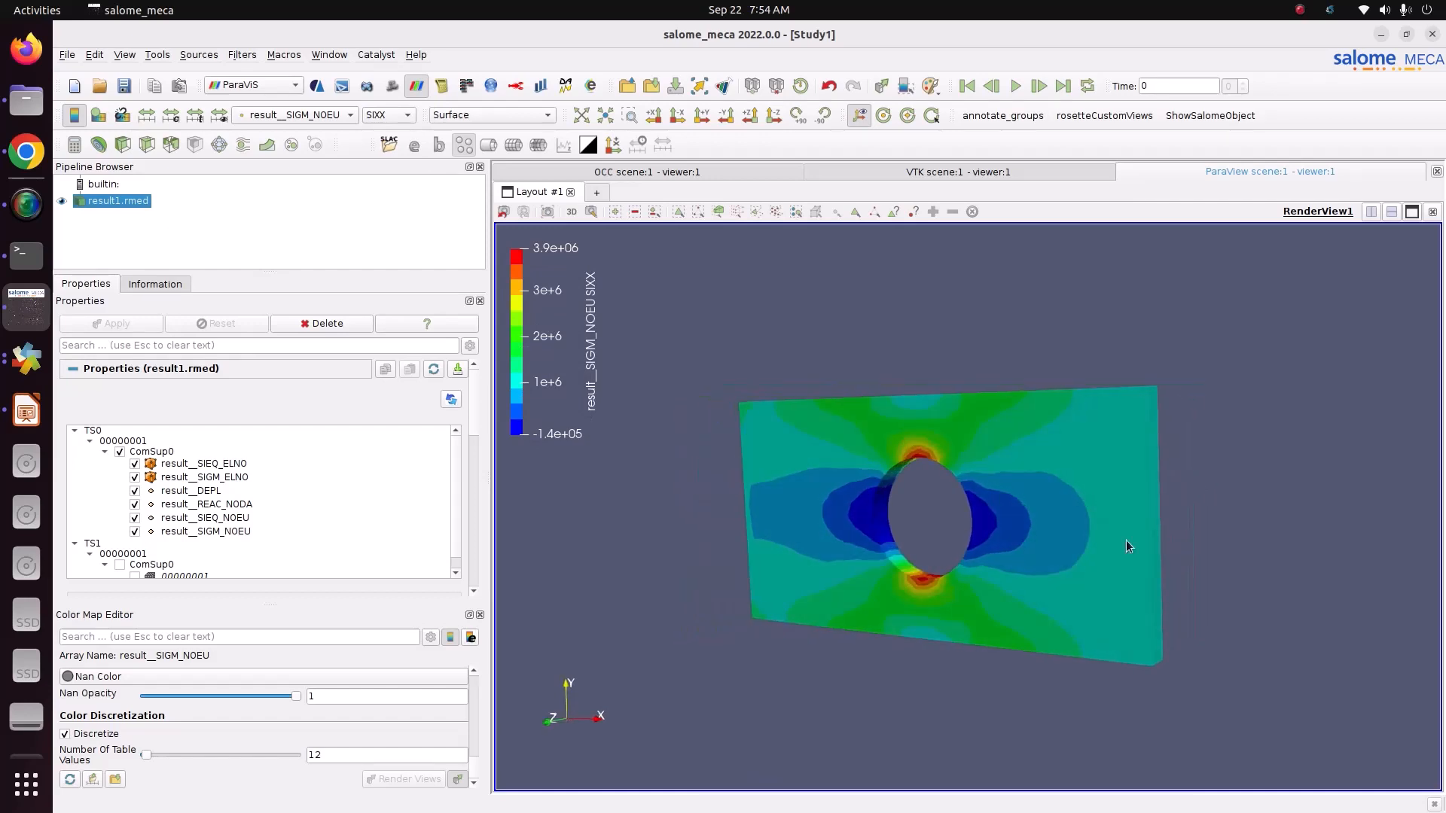
scroll(1127, 540, "up", 3)
left_click(494, 119)
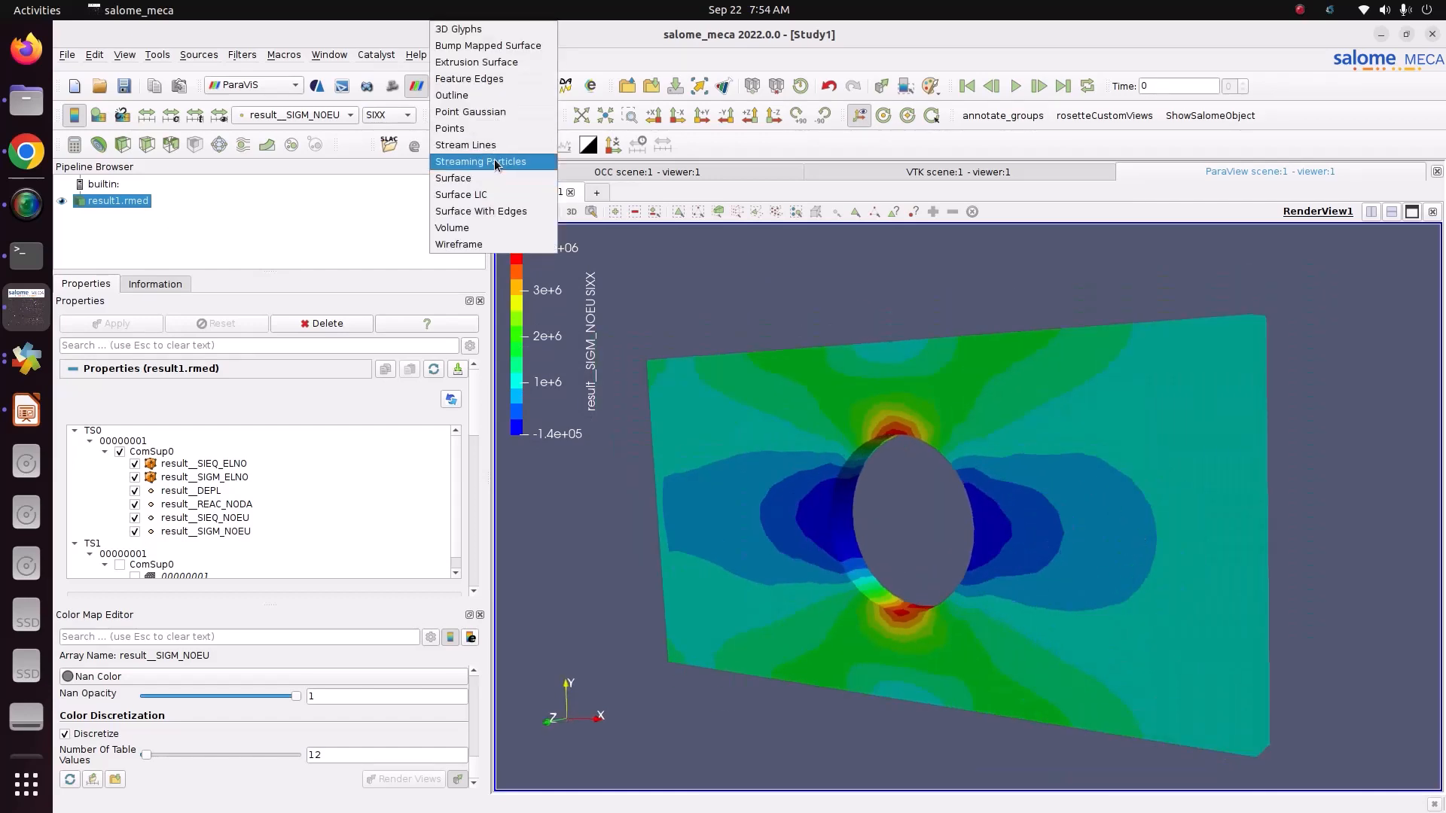
left_click(482, 211)
left_click_drag(1268, 540, 1240, 541)
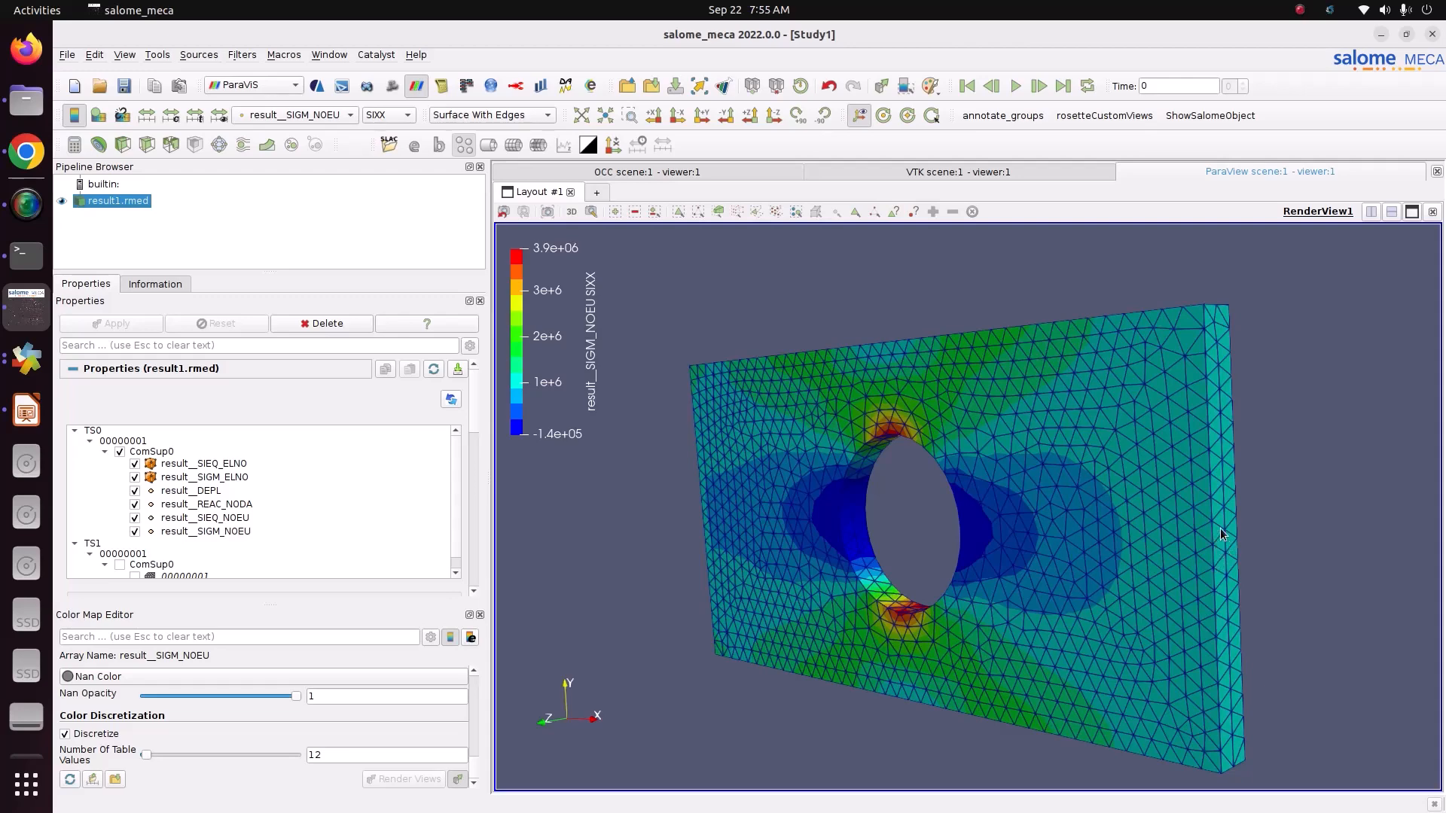
Step: Examine the SIXX stress around the hole's edge and inside its wall from several angles and close up
left_click_drag(981, 534, 1047, 517)
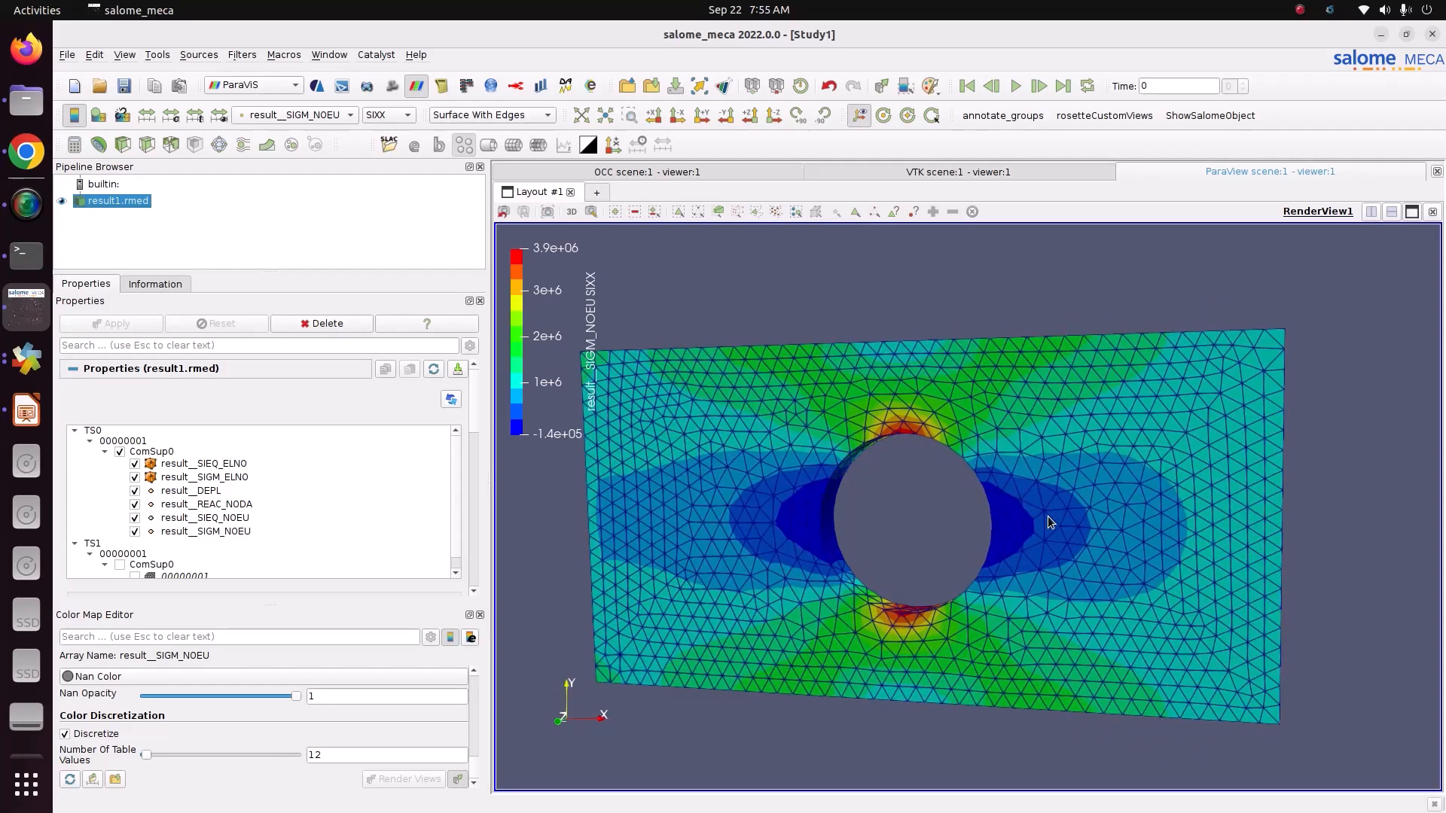
mouse_move(883, 435)
left_mouse_down()
mouse_move(887, 408)
mouse_move(901, 424)
left_mouse_up()
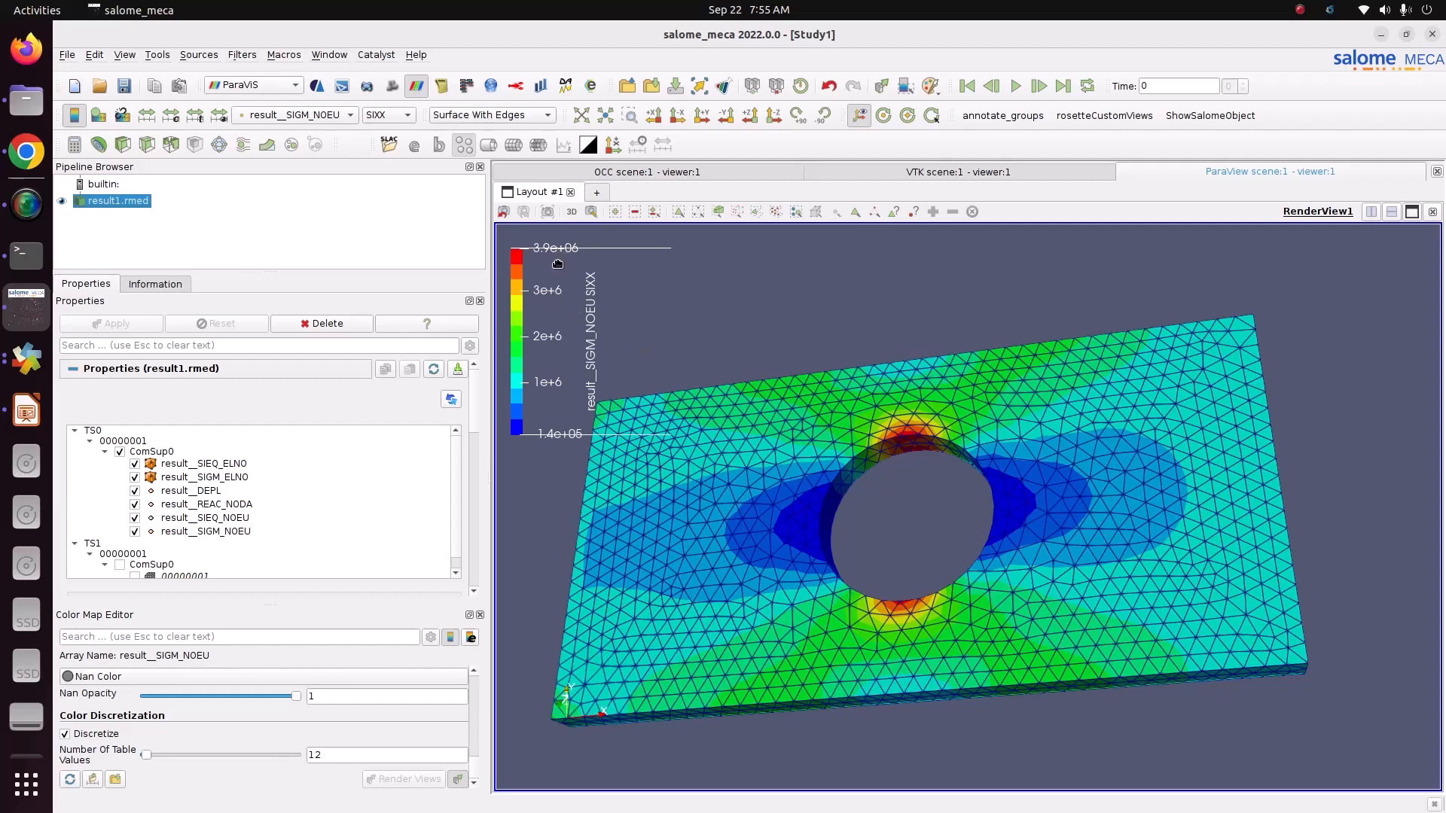
left_click_drag(852, 425, 860, 395)
scroll(857, 431, "up", 3)
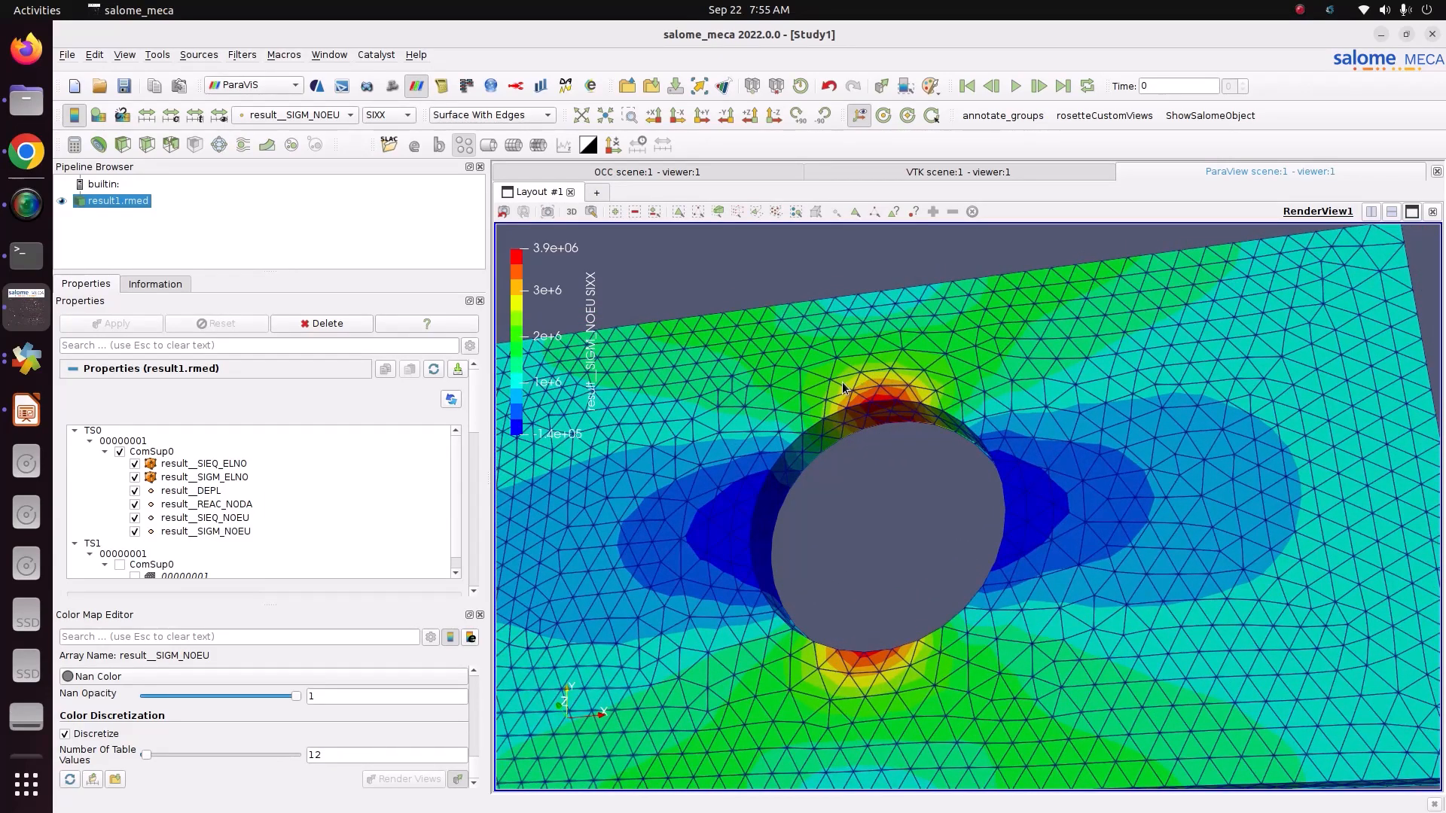
left_click_drag(839, 419, 854, 452)
scroll(854, 451, "up", 3)
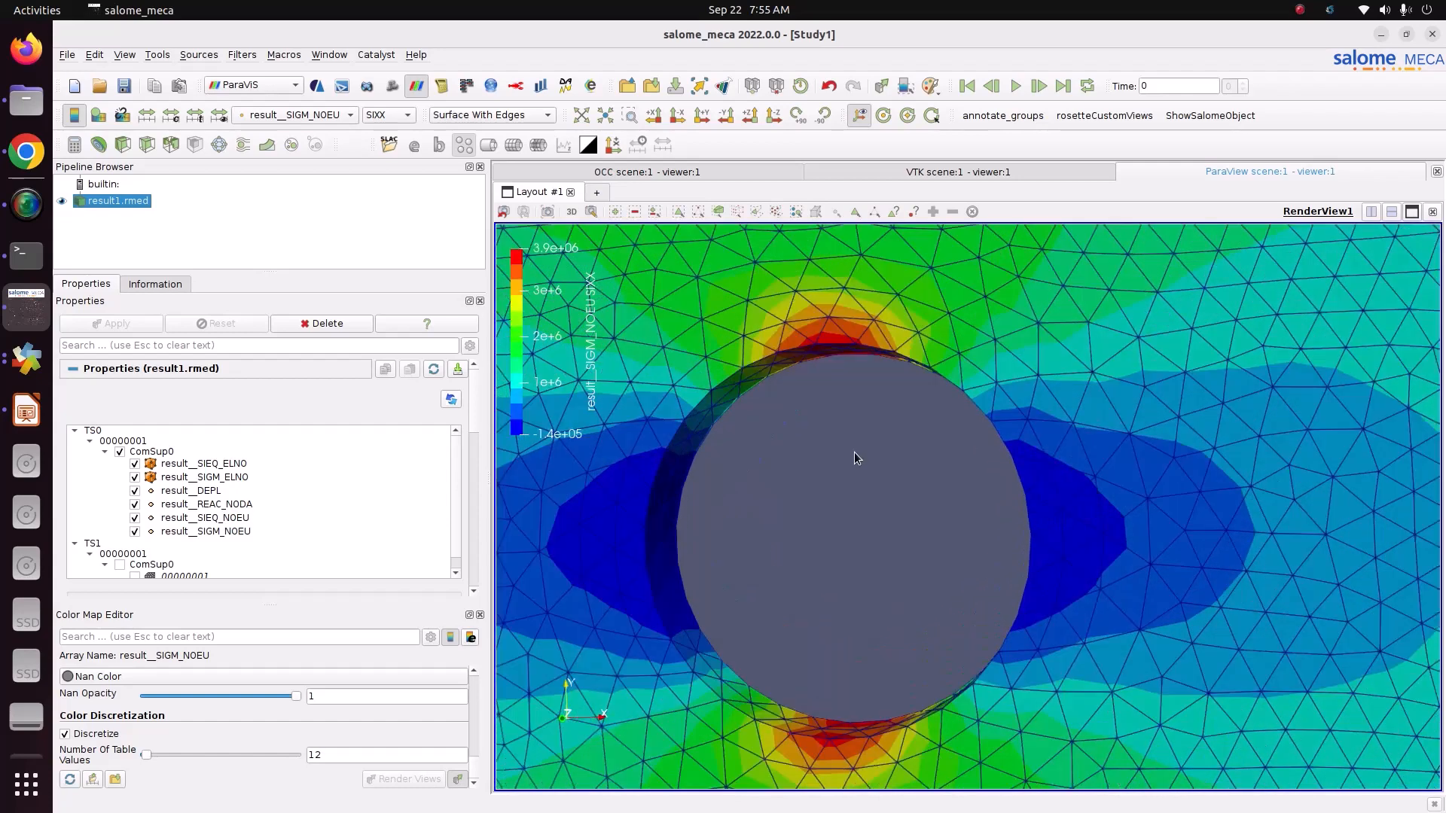
scroll(854, 452, "down", 4)
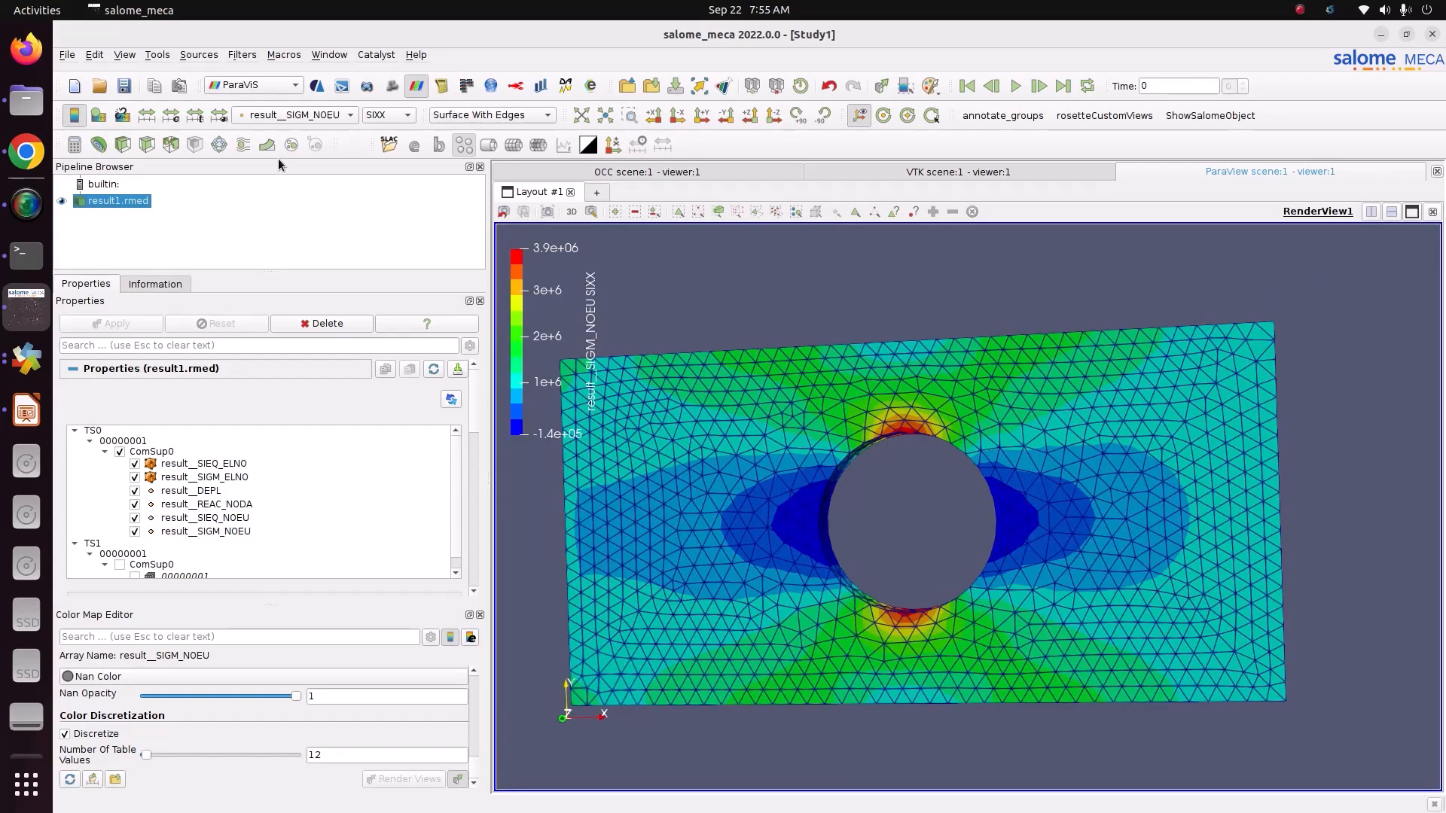
Step: Colour the plate by the VMIS component of result__SIEQ_NOEU
left_click(297, 111)
left_click(304, 95)
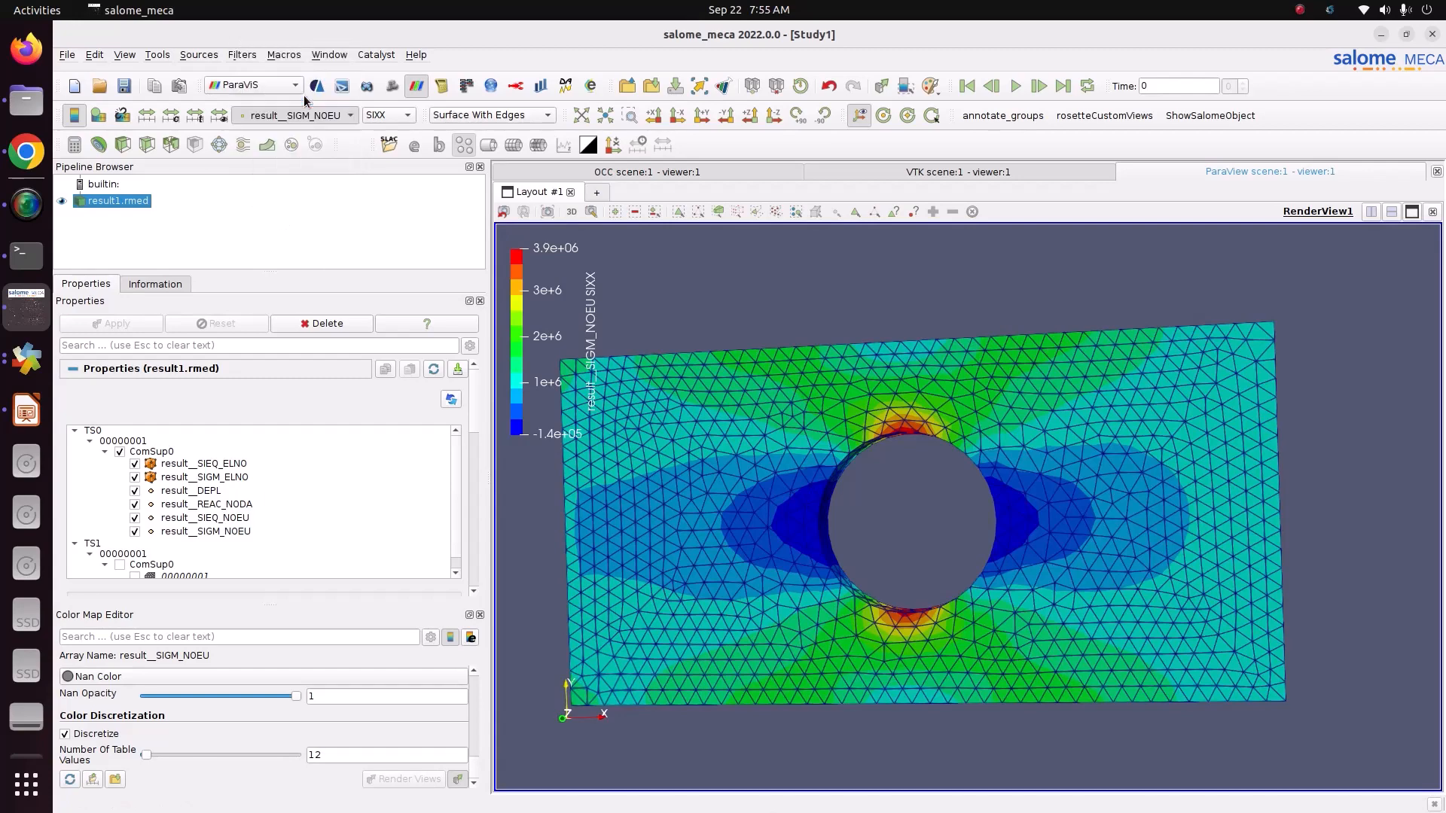
left_click(398, 115)
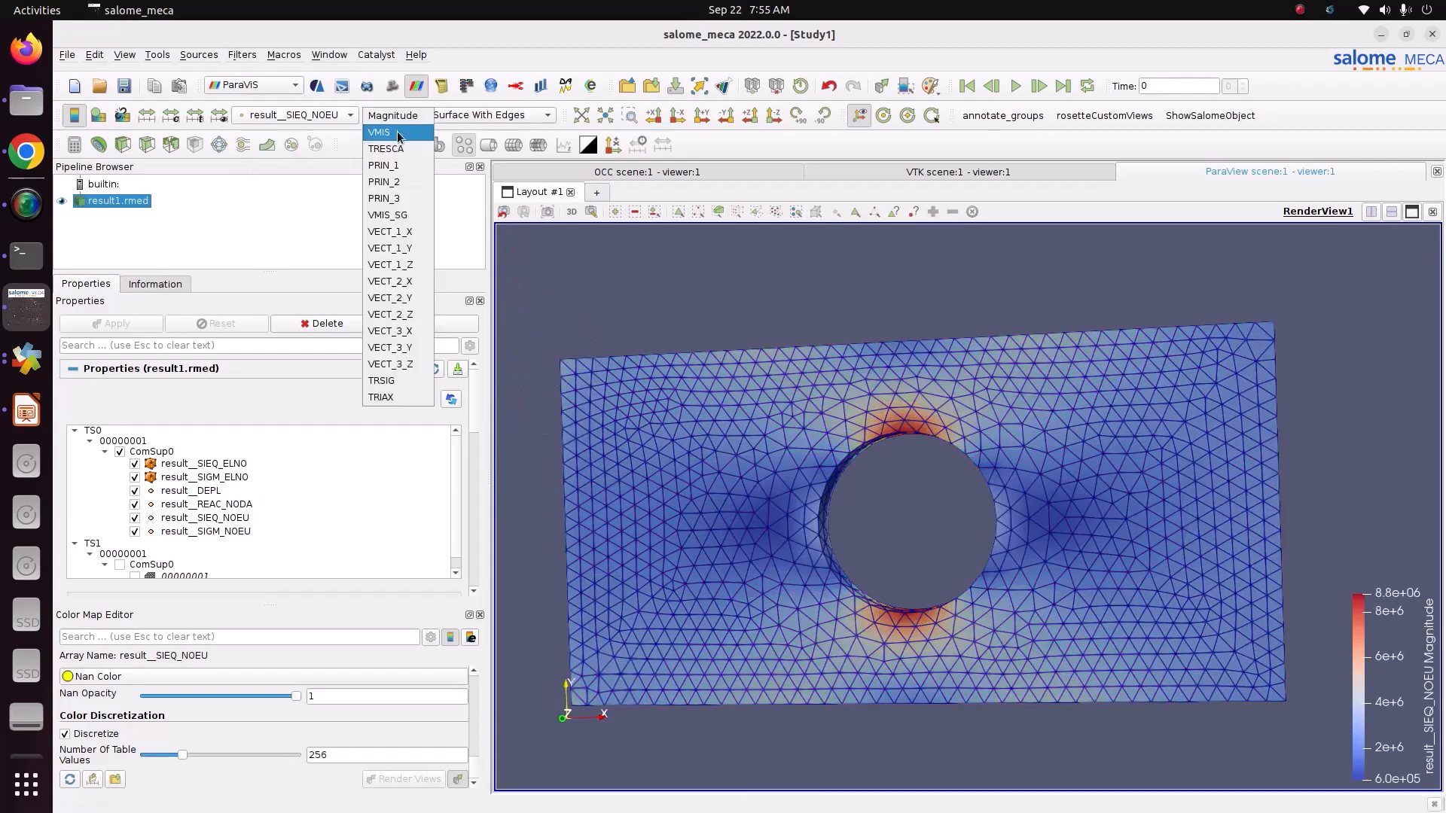
left_click(397, 132)
left_click_drag(1024, 486, 1070, 497)
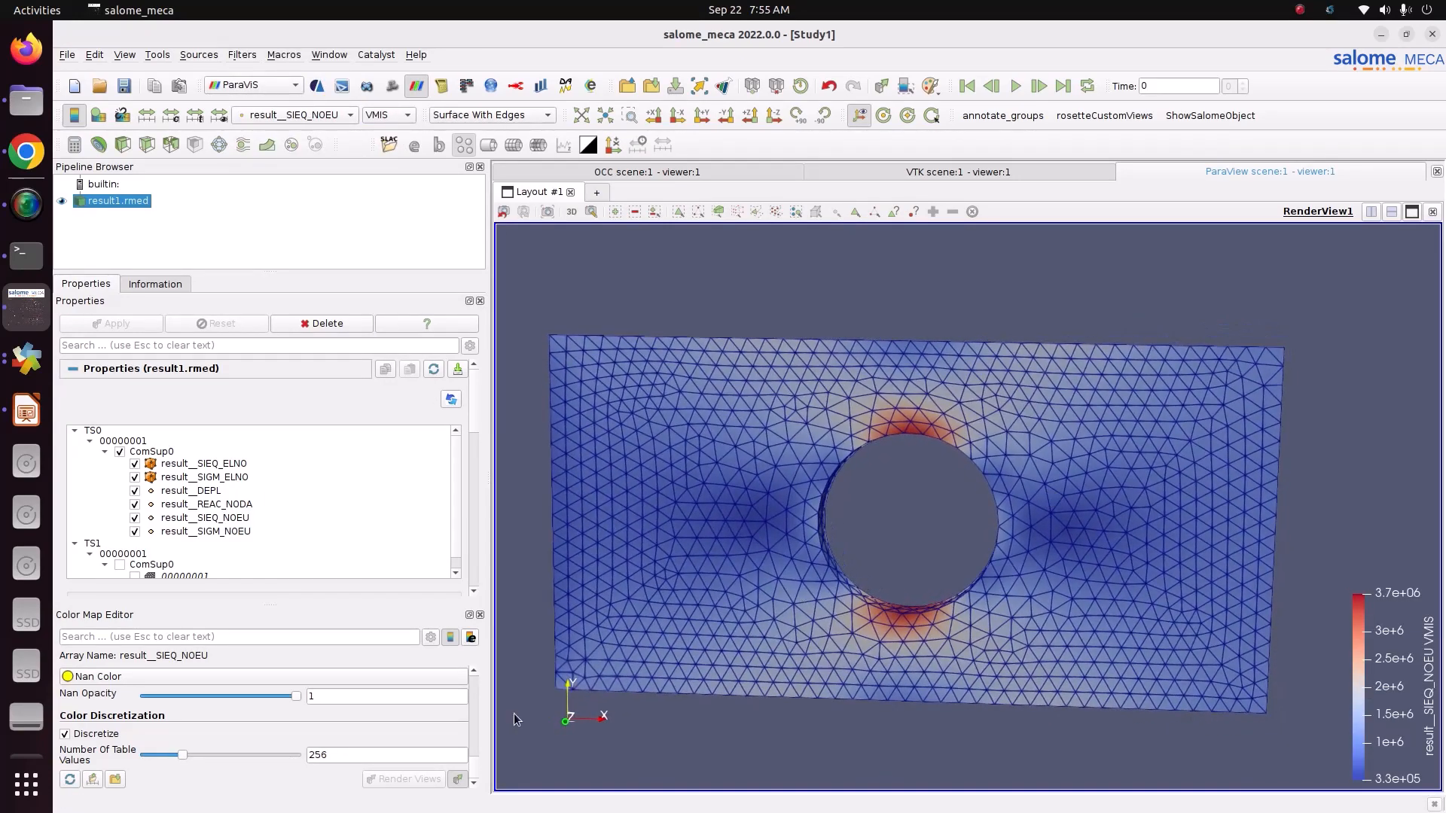
Step: Apply the Blue to Red Rainbow preset from the Rainbow group to the result__SIEQ_NOEU colour map
scroll(472, 761, "up", 3)
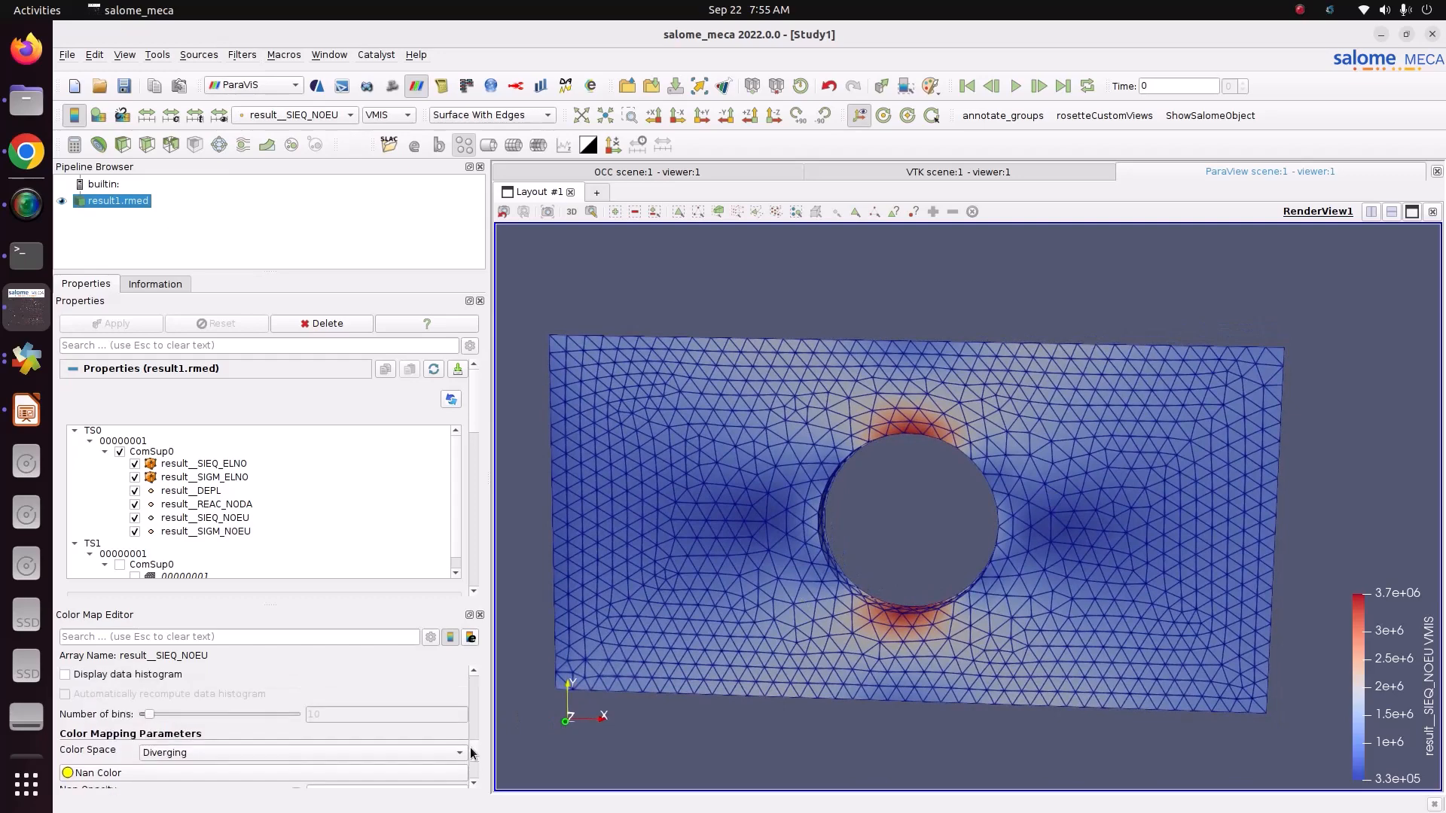
scroll(471, 742, "up", 5)
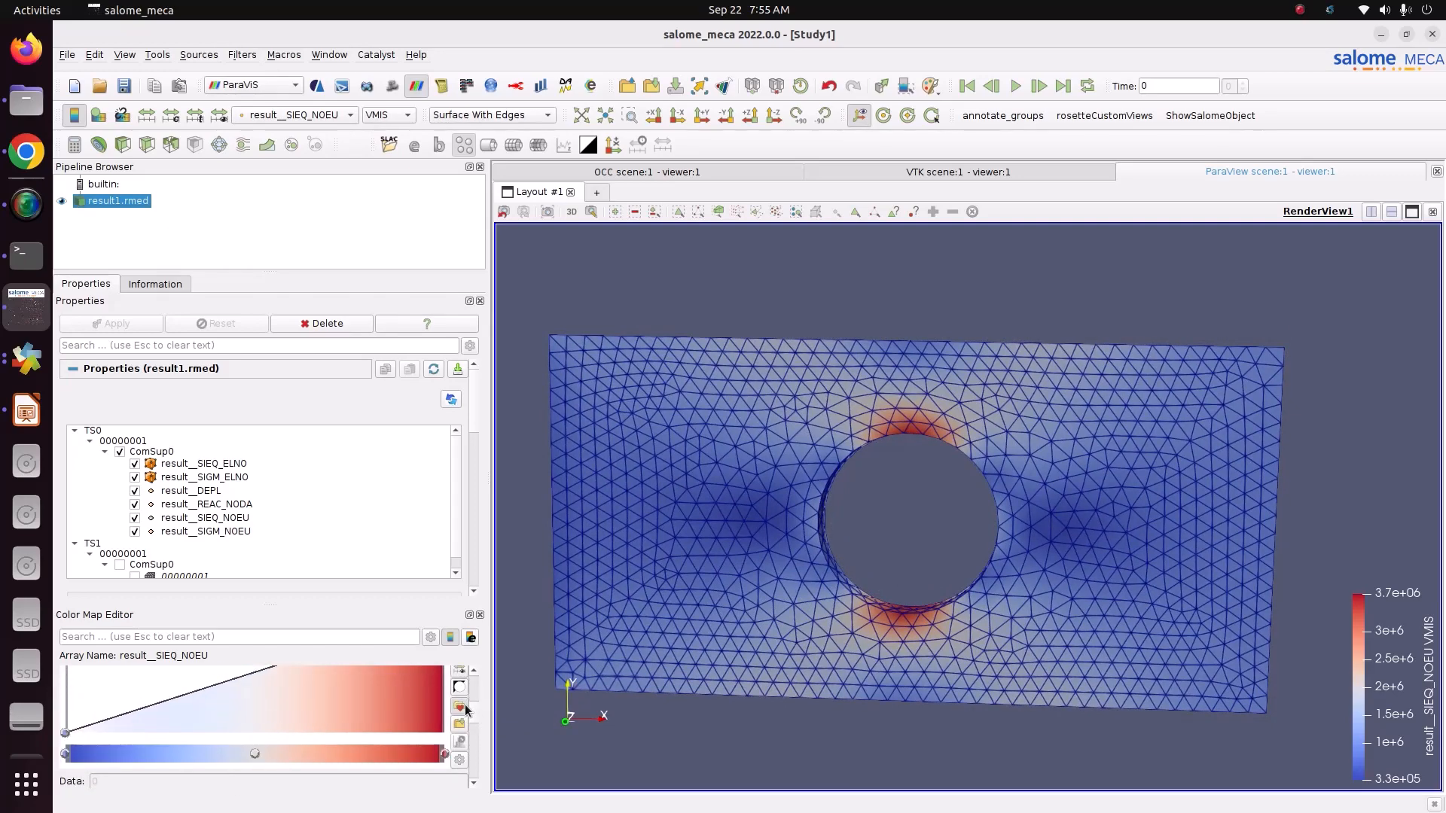
left_click(459, 707)
left_click(934, 240)
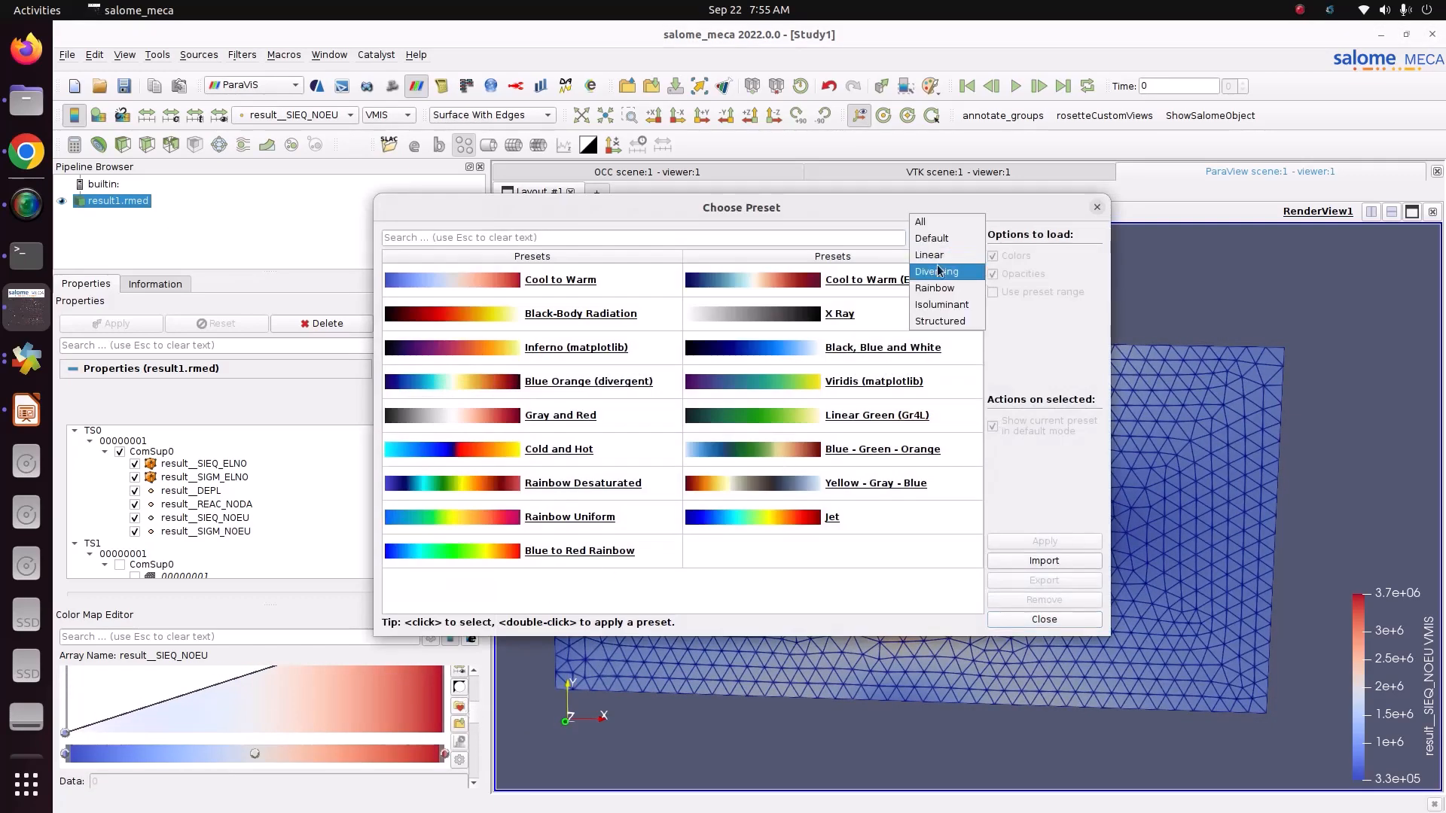
left_click(940, 290)
left_click(834, 329)
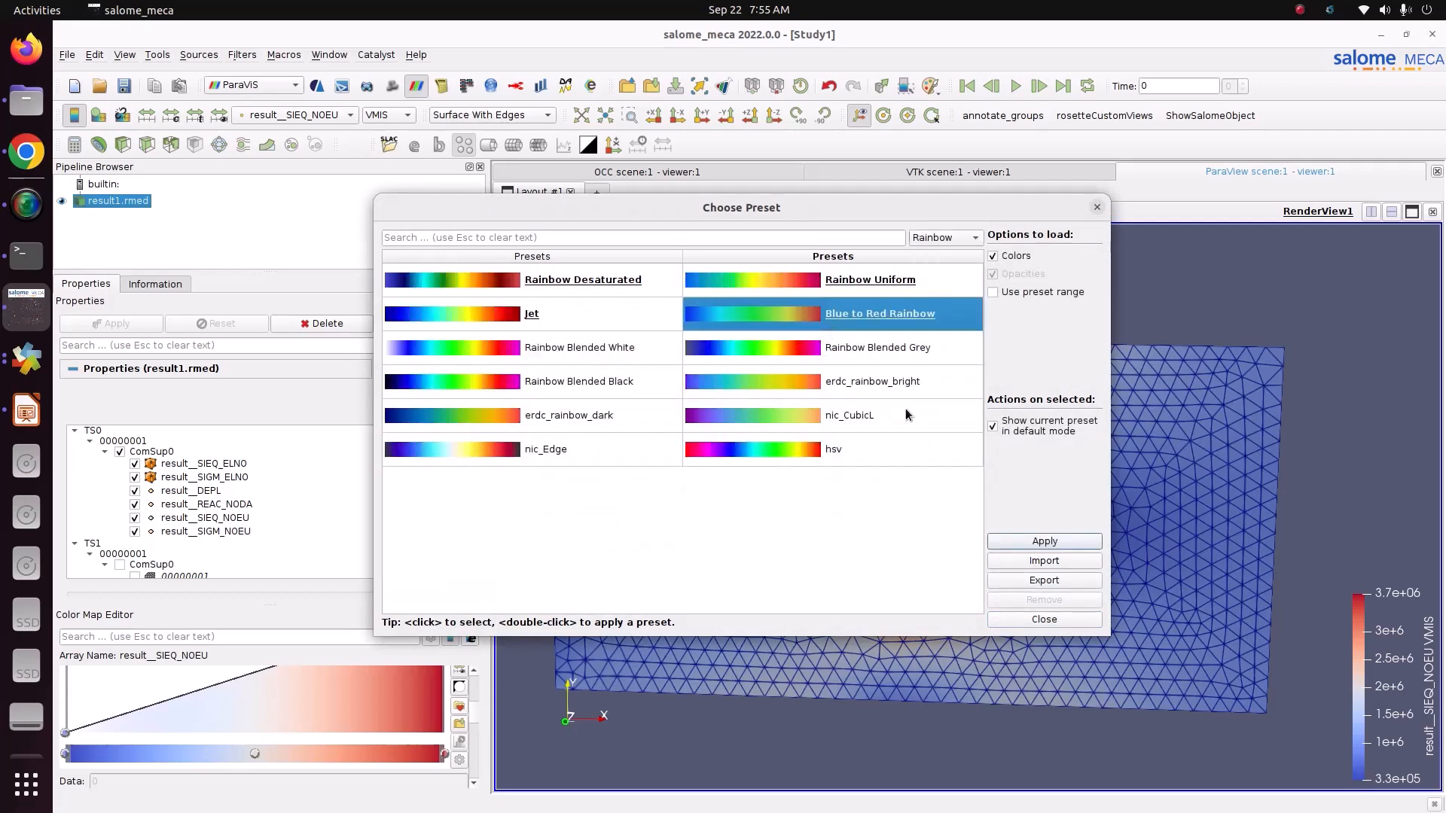
left_click(1010, 541)
left_click(1043, 619)
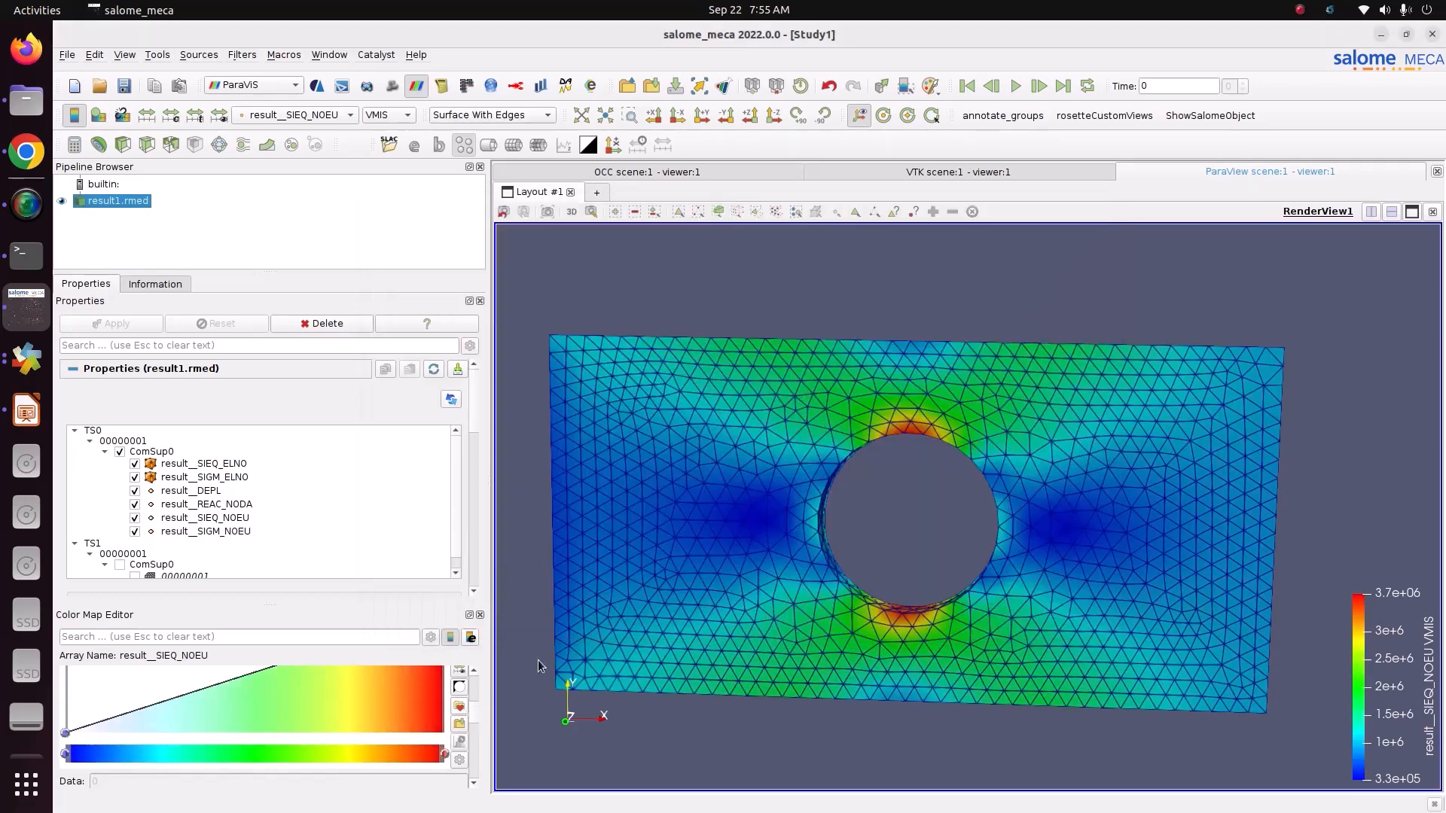
Step: Set the number of table values of the result__SIEQ_NOEU colour map to 12
left_click_drag(476, 710, 476, 774)
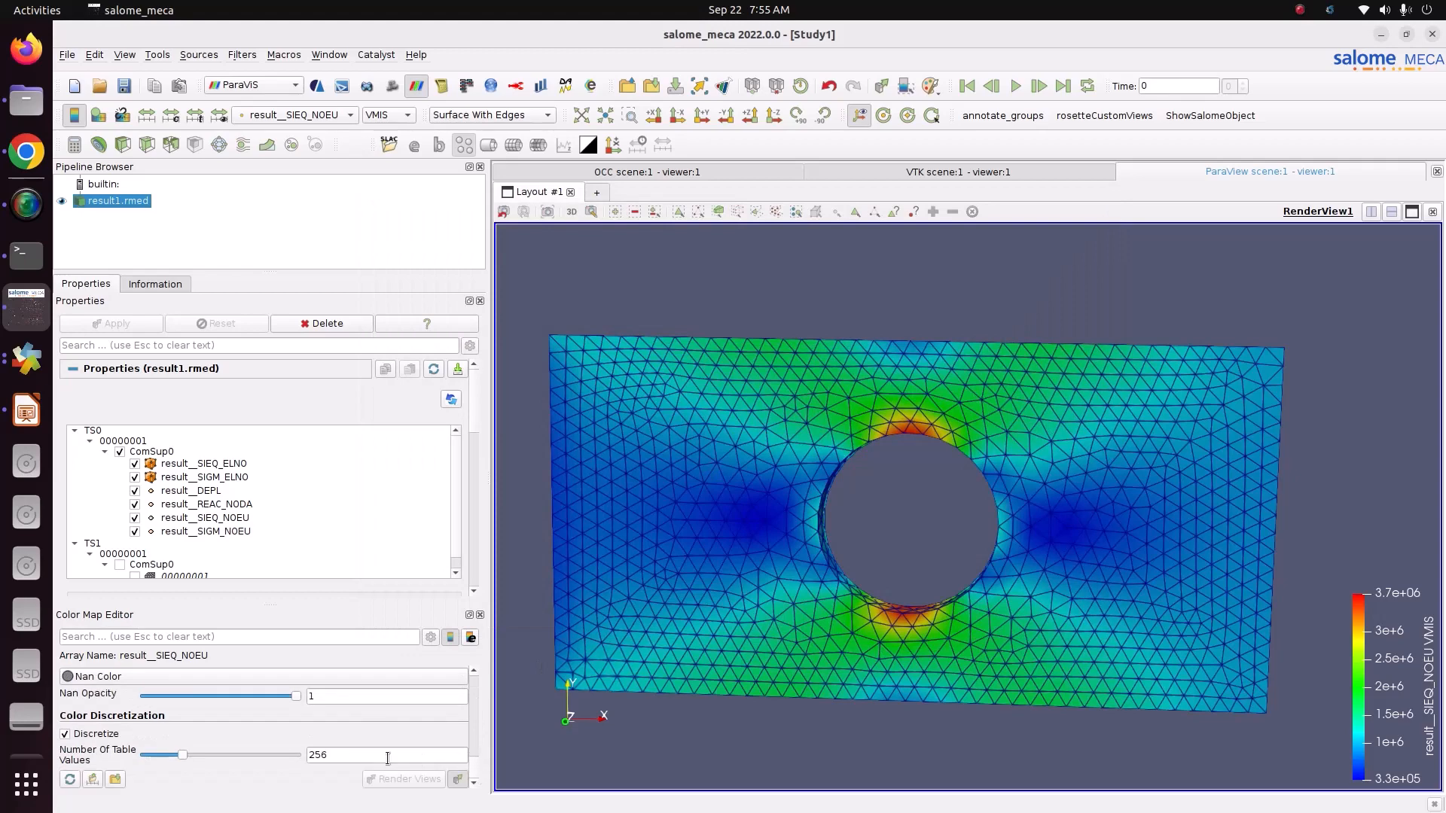
double_click(387, 756)
type("12")
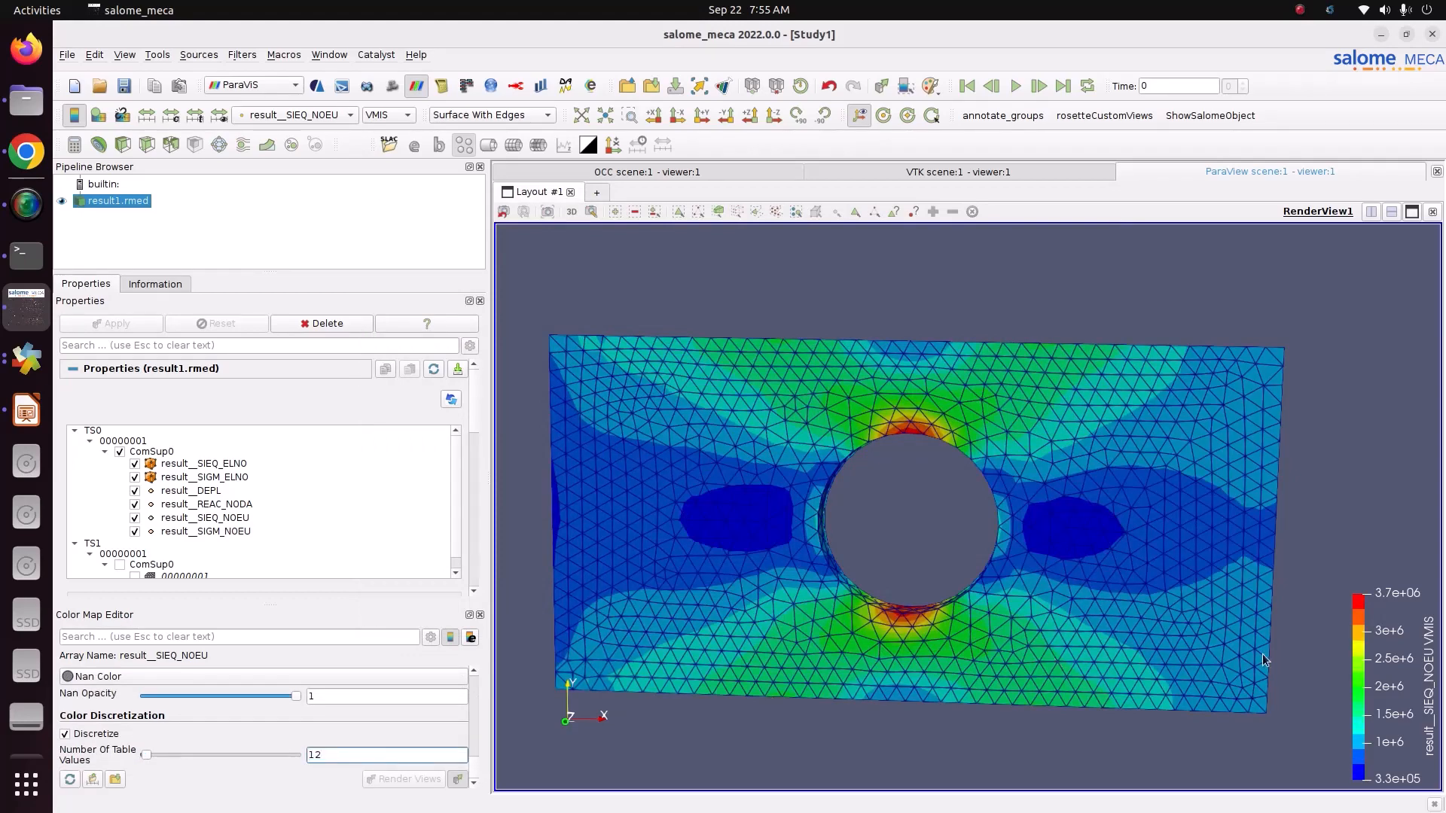
Step: Move the VMIS legend to the upper left of the render view and show the plate face-on in the XY plane
left_click_drag(1374, 704, 488, 347)
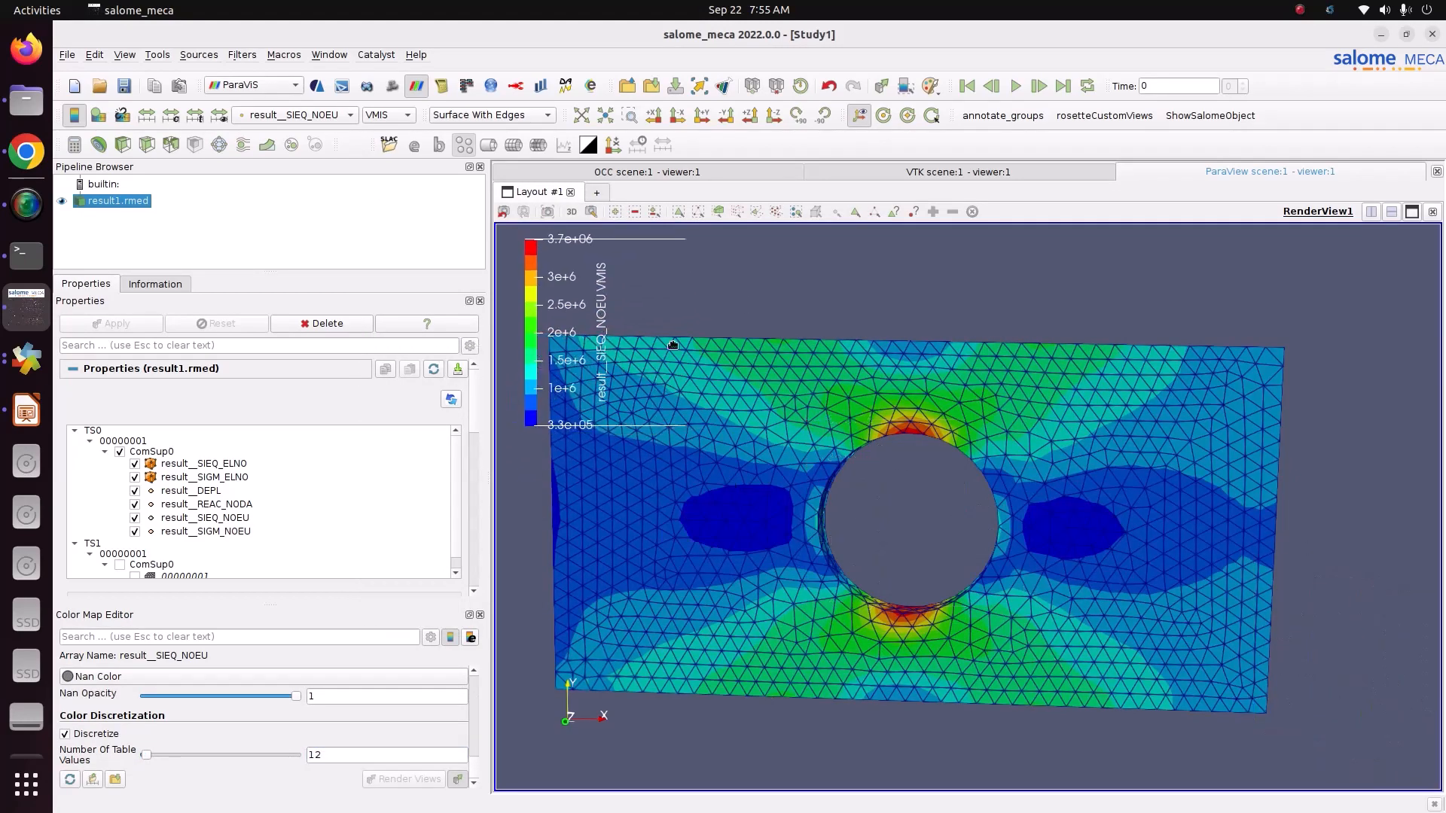
left_click(773, 115)
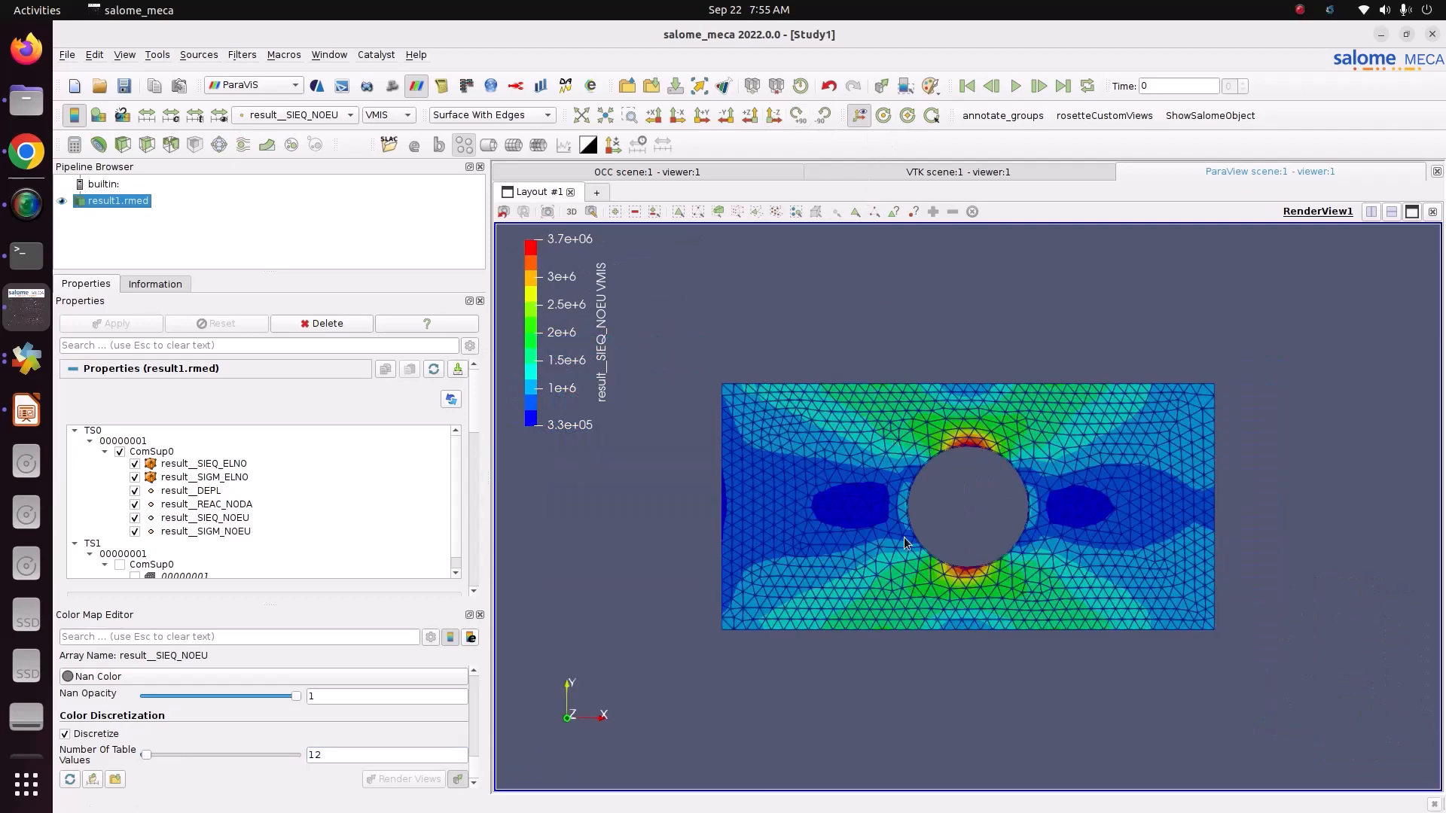
scroll(904, 537, "up", 4)
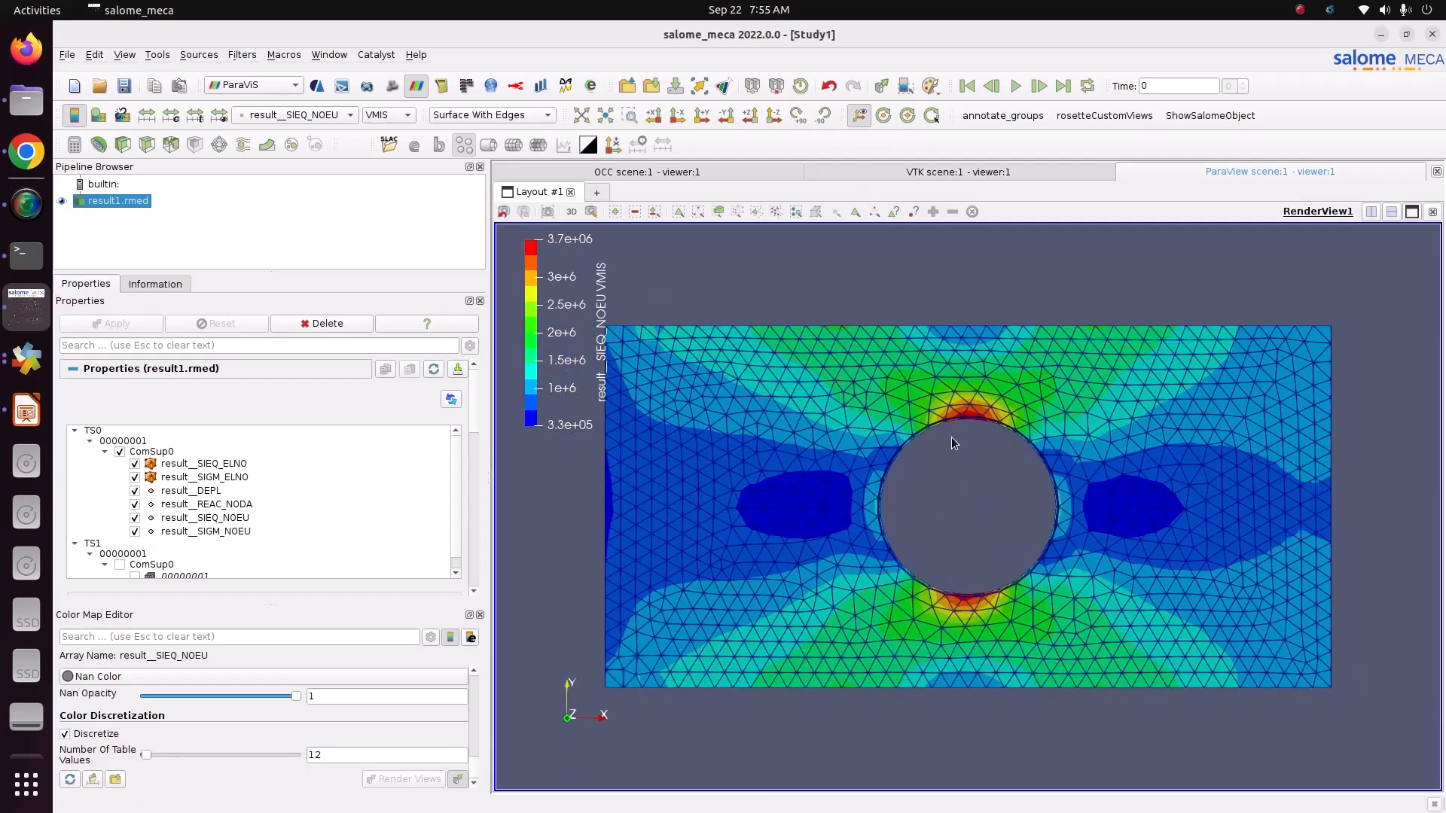
Step: Colour the plate by result__DEPL and warp it by the result__DEPL vectors with a scale factor of about 23059
left_click(340, 117)
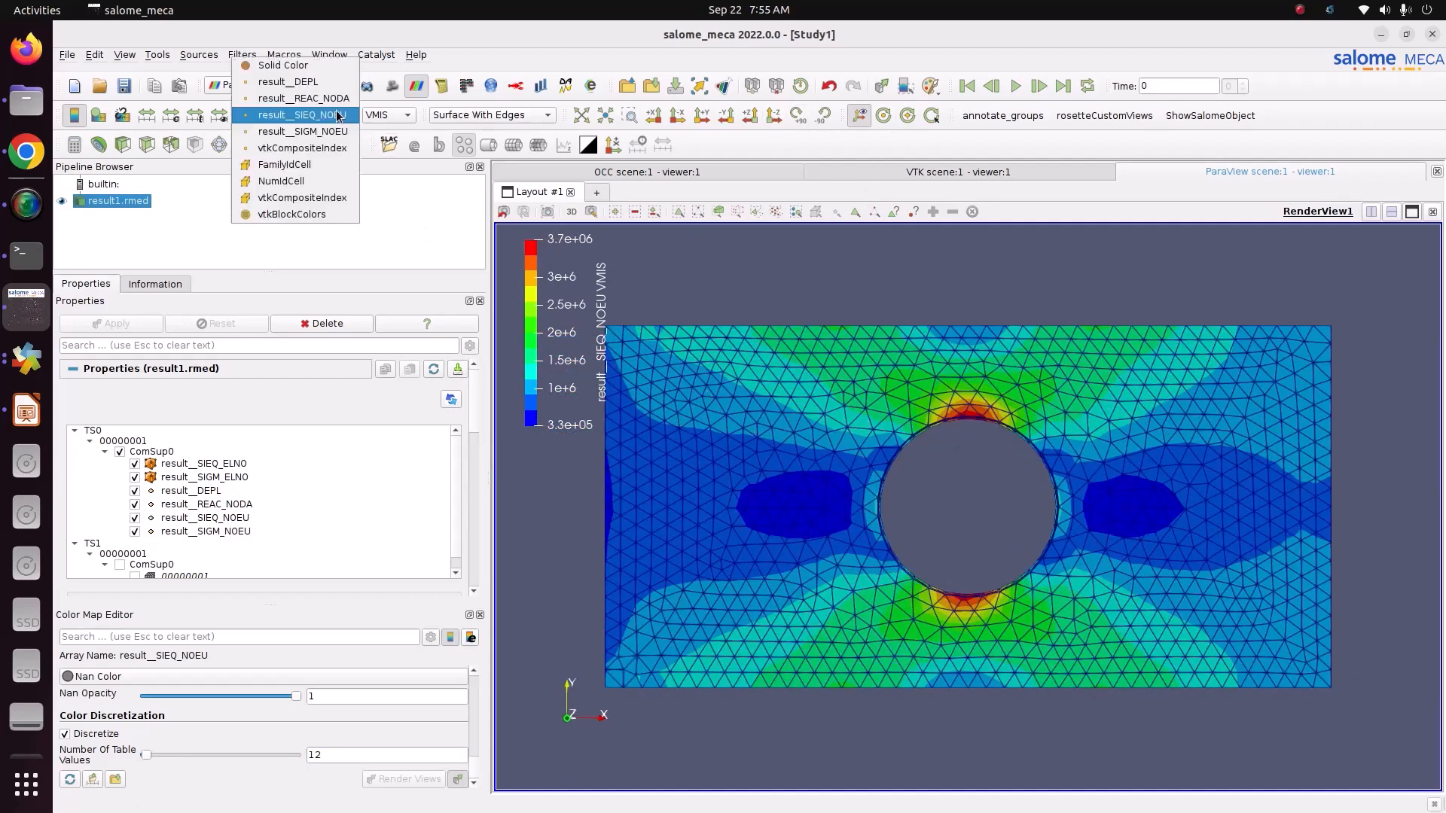
left_click(341, 86)
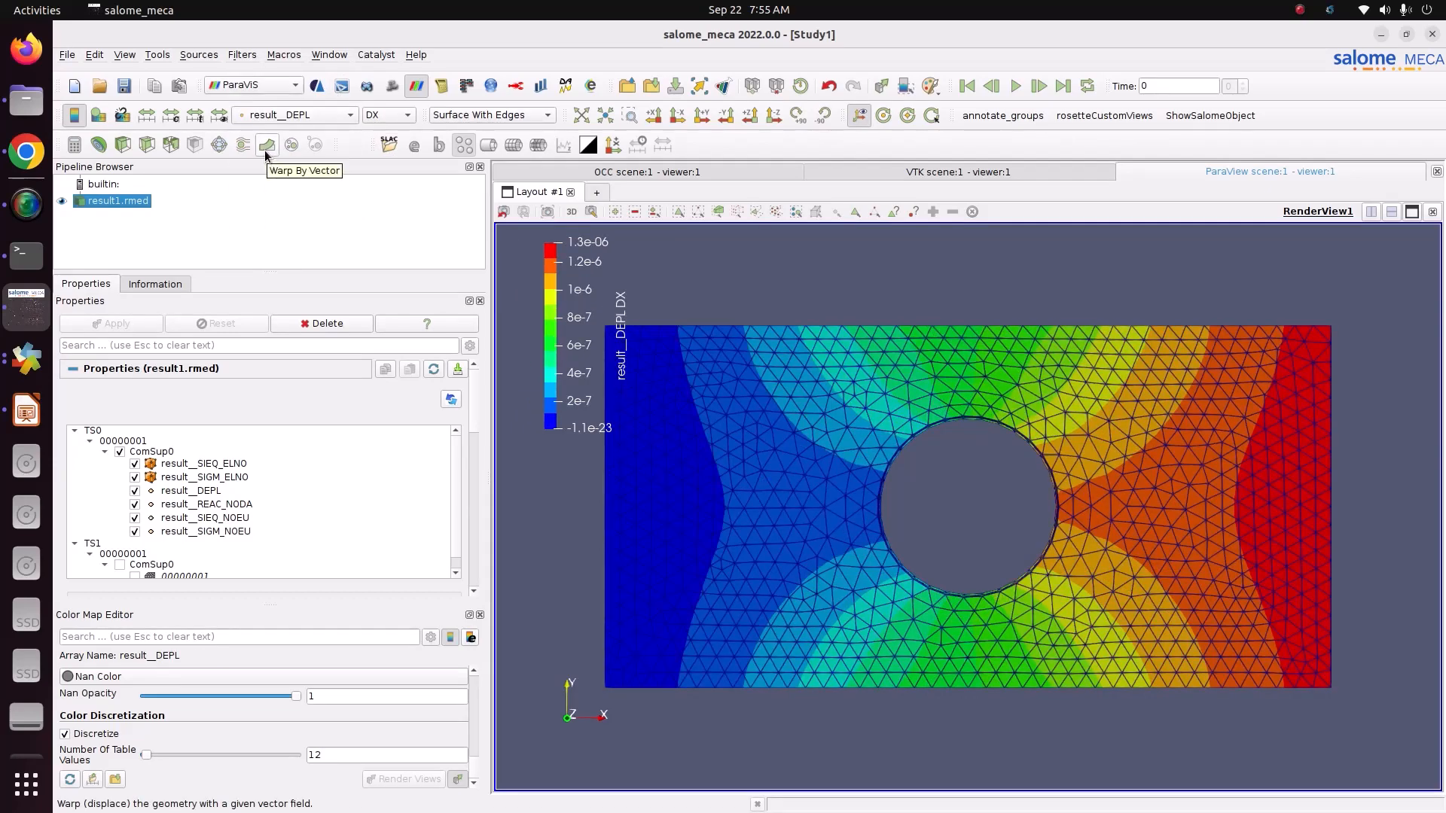
left_click(266, 146)
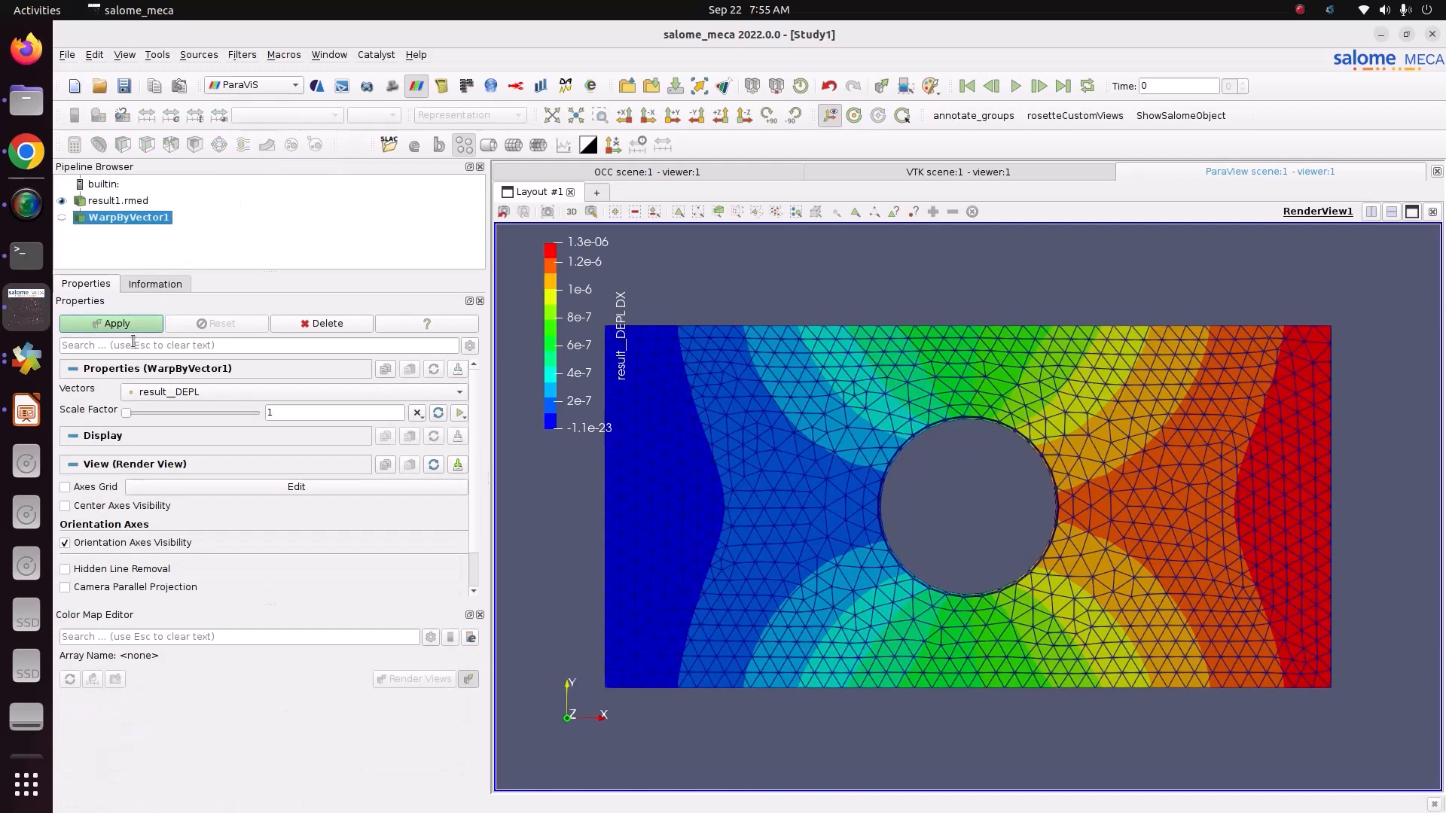
left_click_drag(128, 412, 187, 413)
left_click(147, 323)
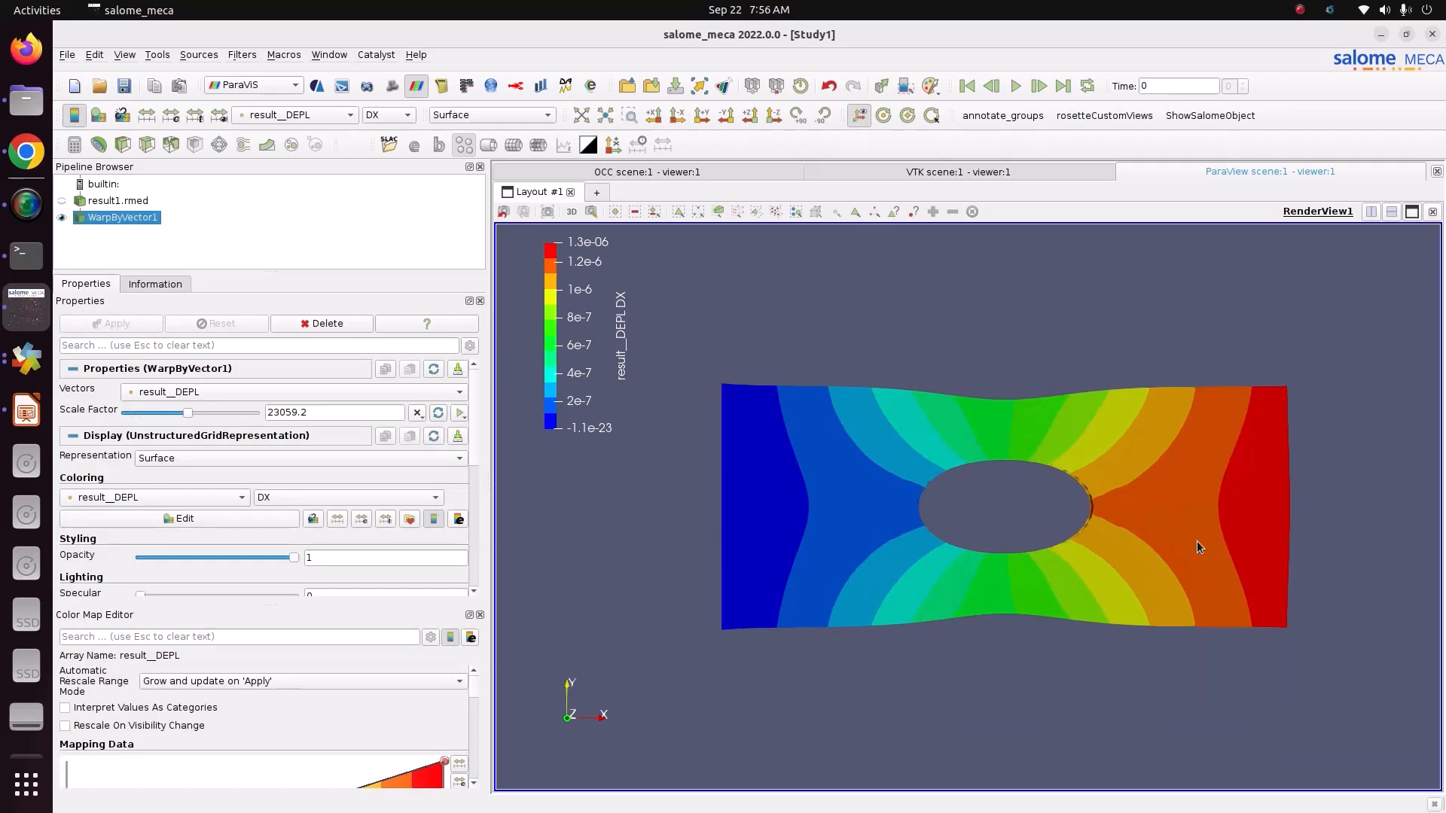
scroll(1199, 547, "up", 2)
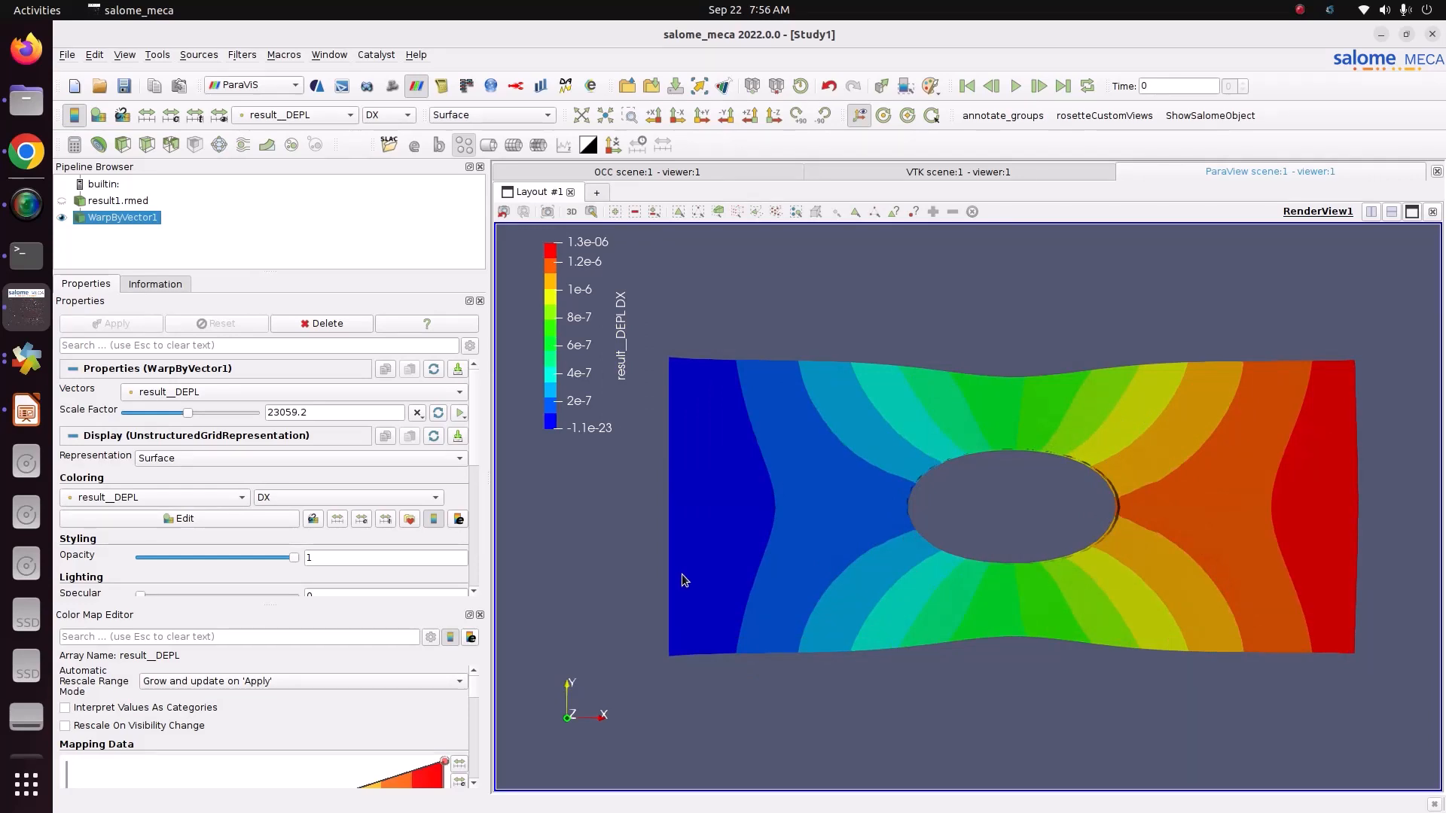
Step: Create an animation of the warp's scale factor ramping from 0 to 48040.08559 over 20 frames
left_click(460, 413)
left_click(468, 431)
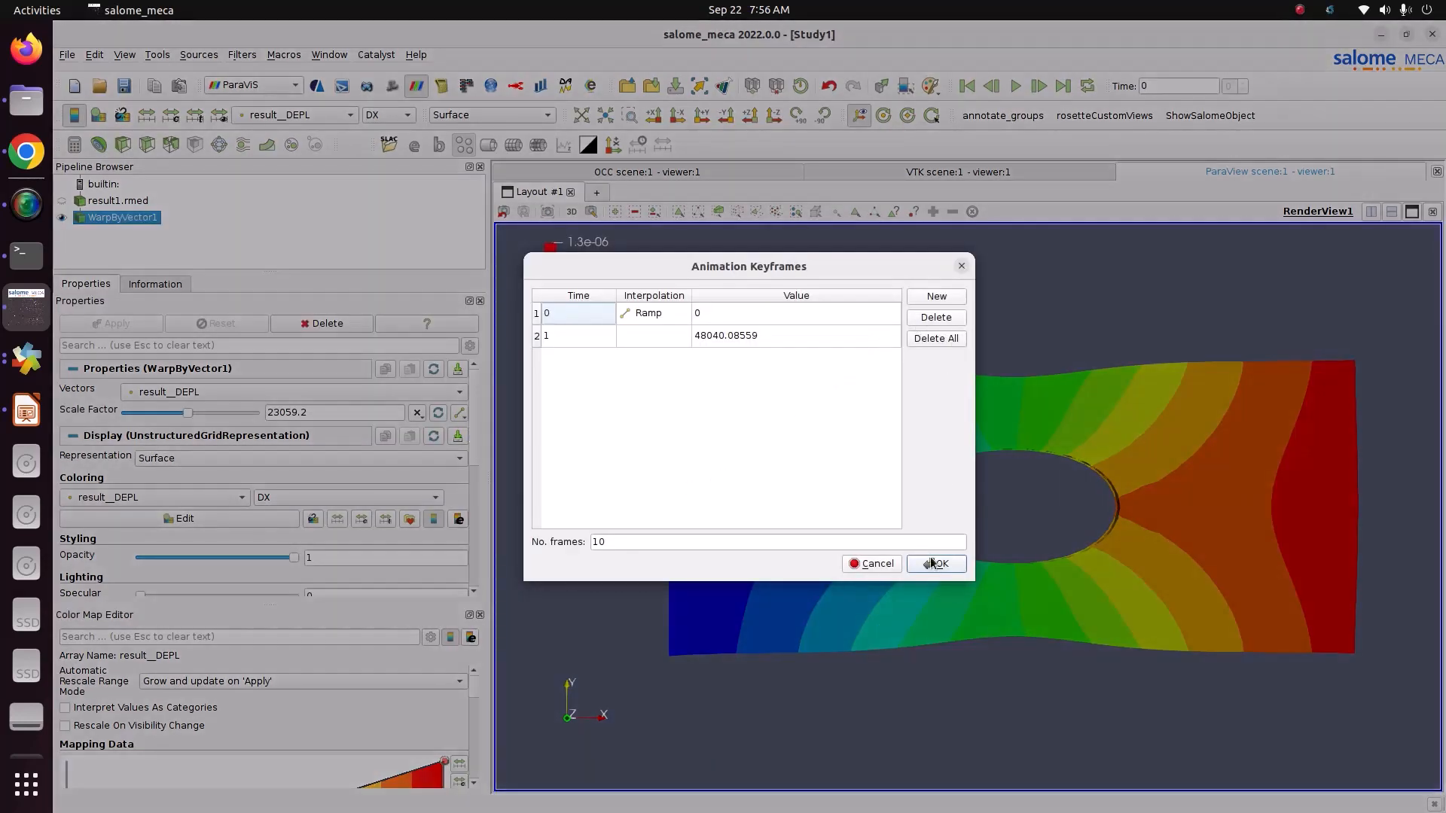
left_click_drag(611, 545, 578, 538)
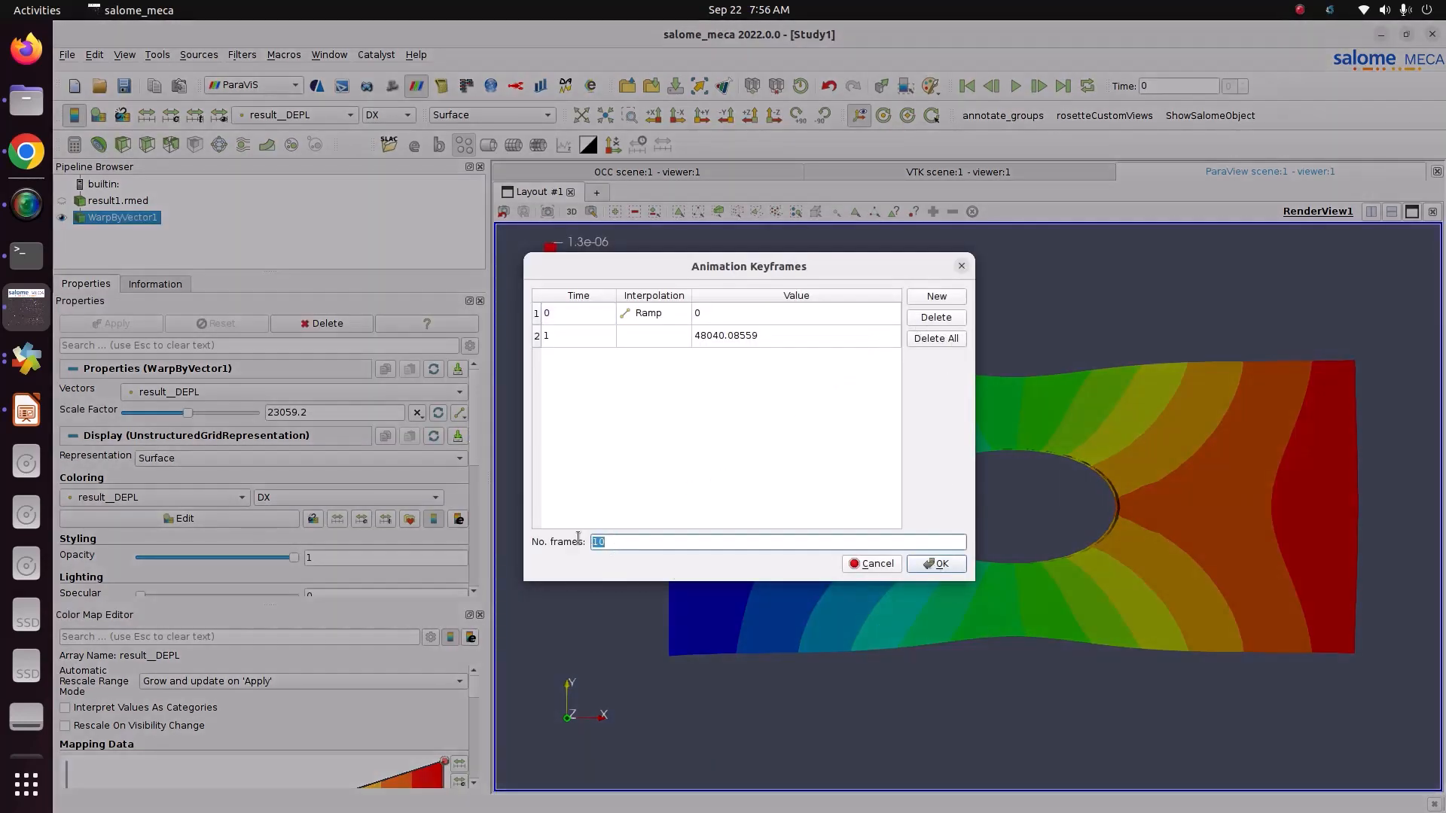
type("20")
left_click(936, 564)
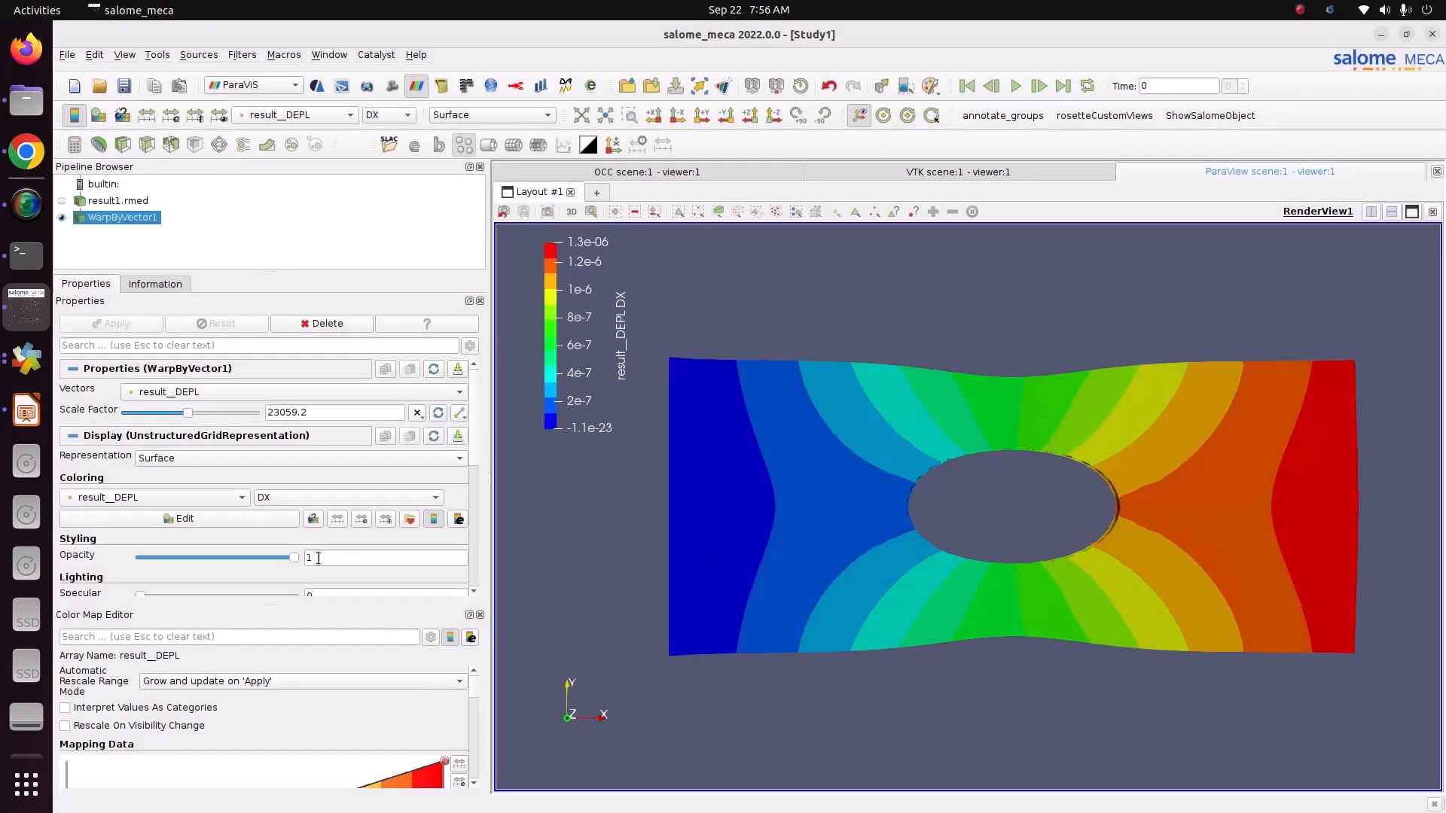
Step: Play the warp animation from the first frame, once through and again in a loop
left_click(963, 89)
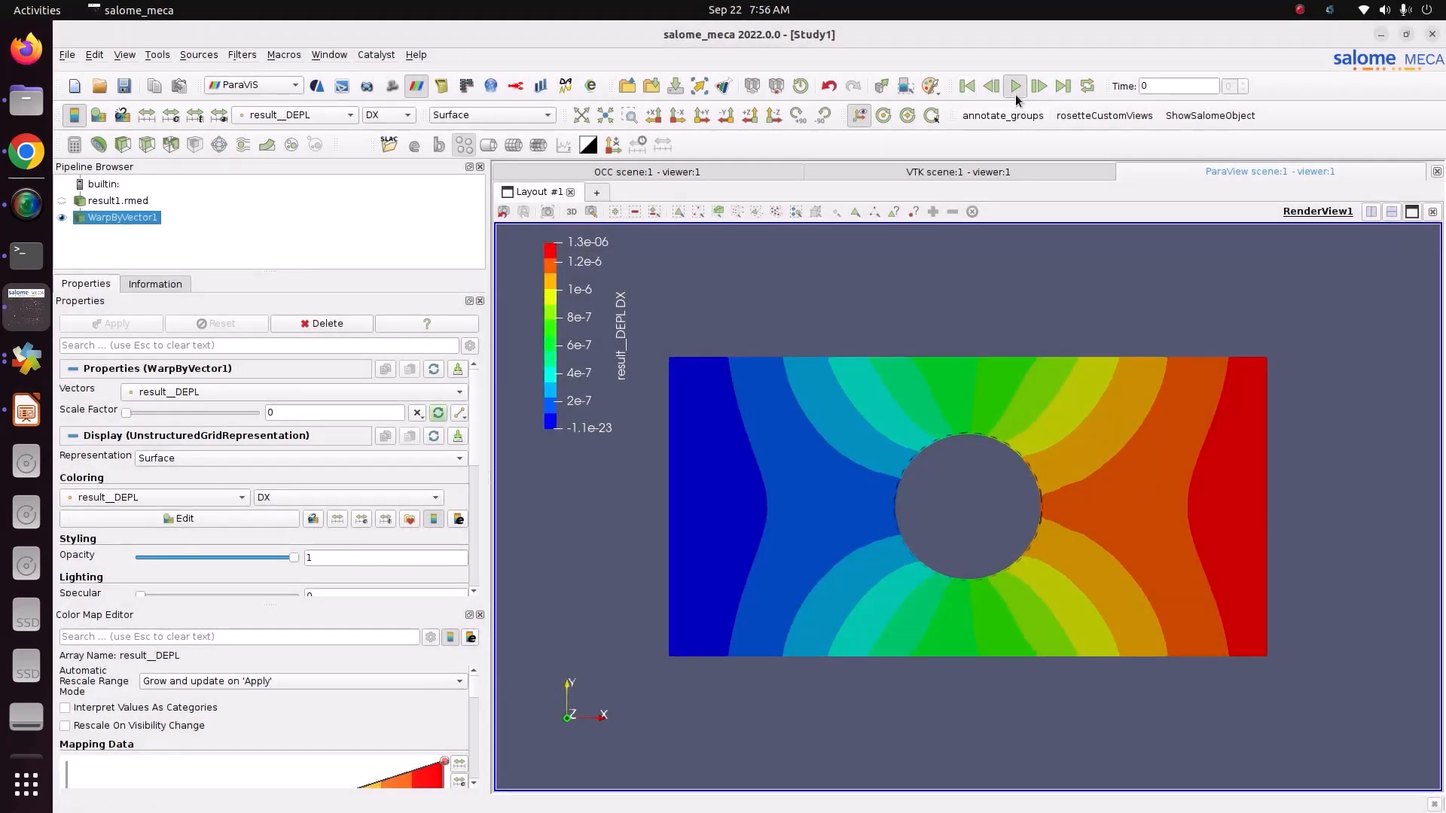
left_click(1015, 91)
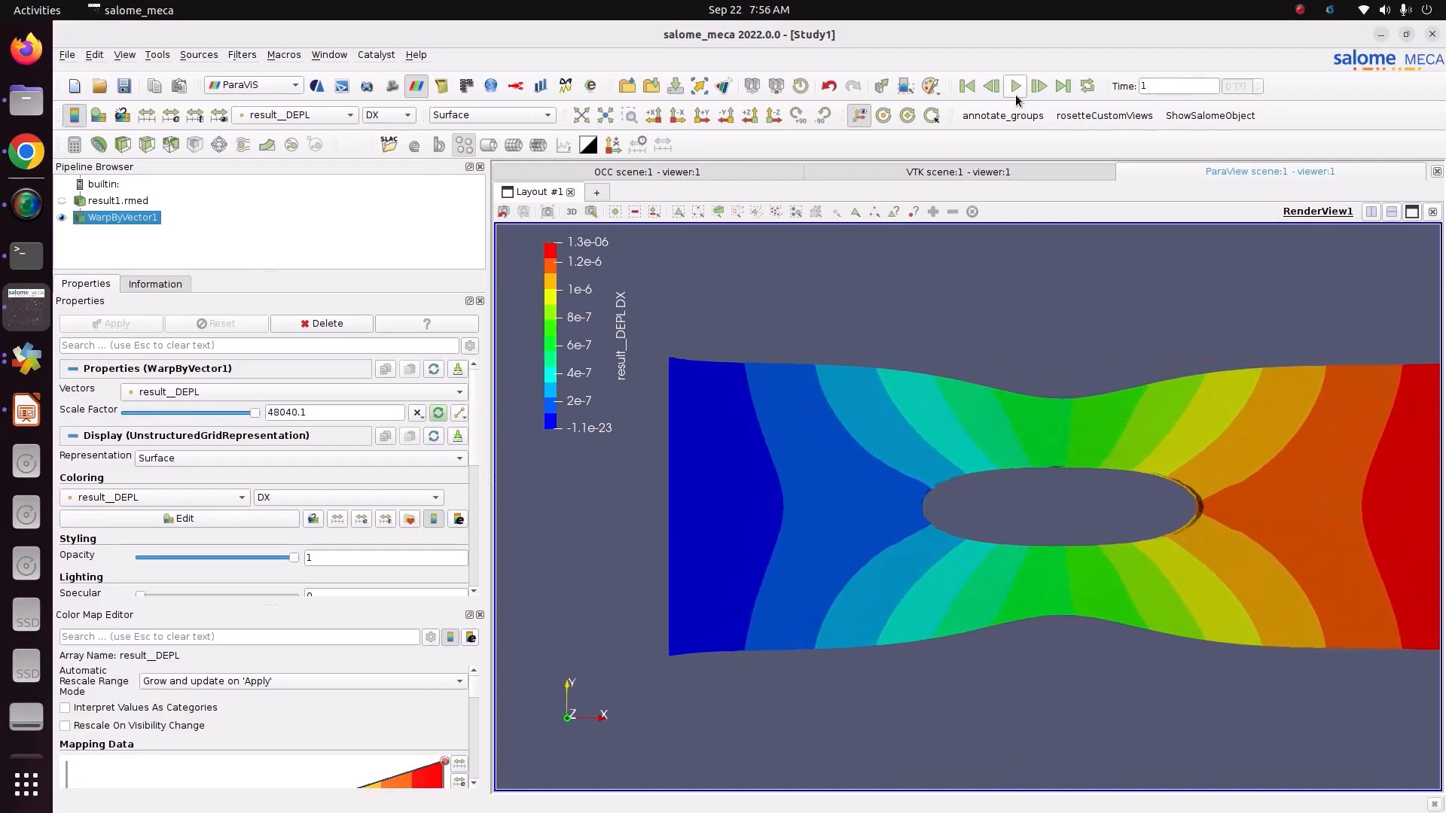
left_click(1082, 90)
left_click(1014, 90)
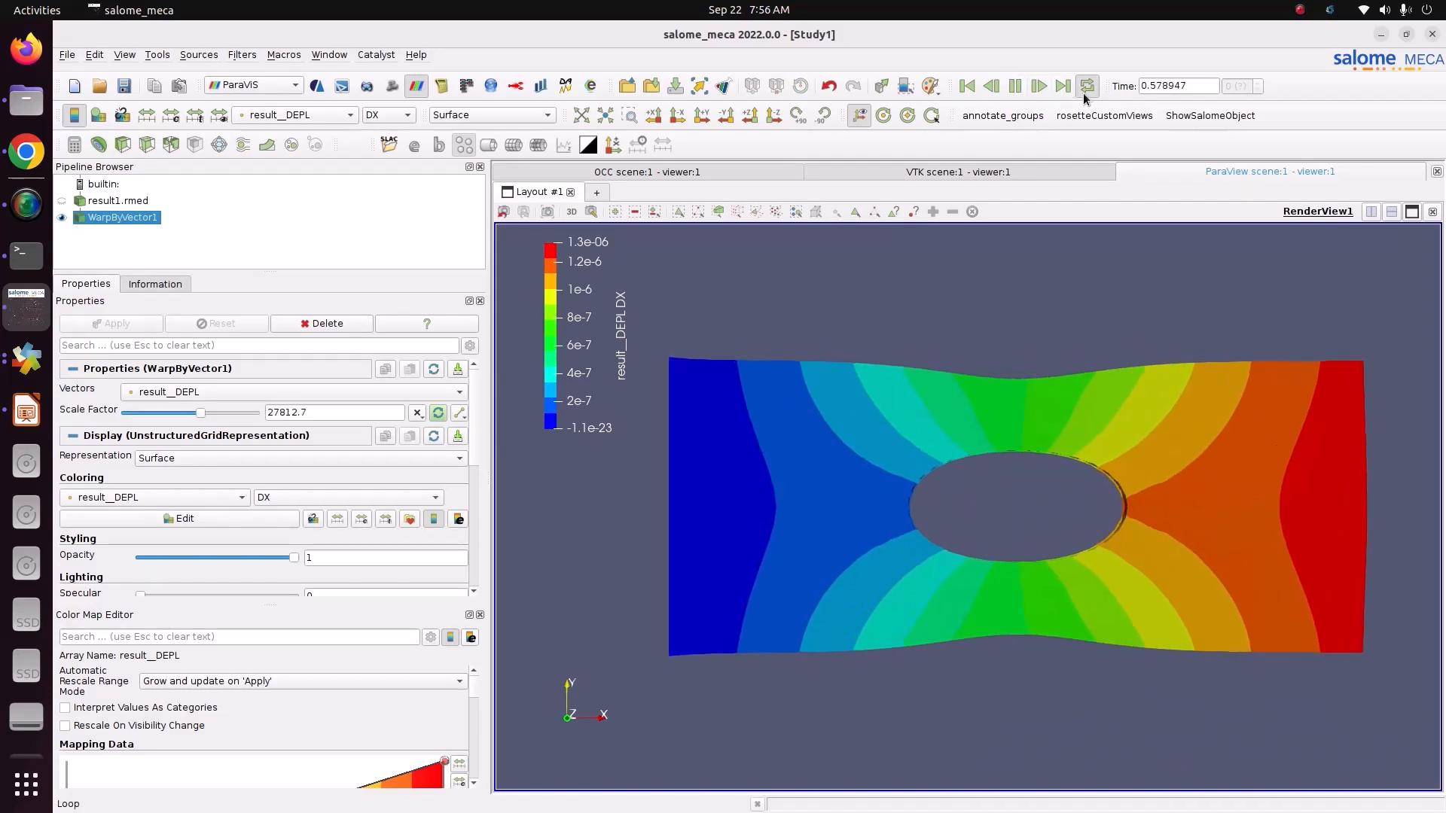
Step: Turn off looping, stop the warp animation and return it to the first frame
left_click(1085, 88)
left_click(1016, 85)
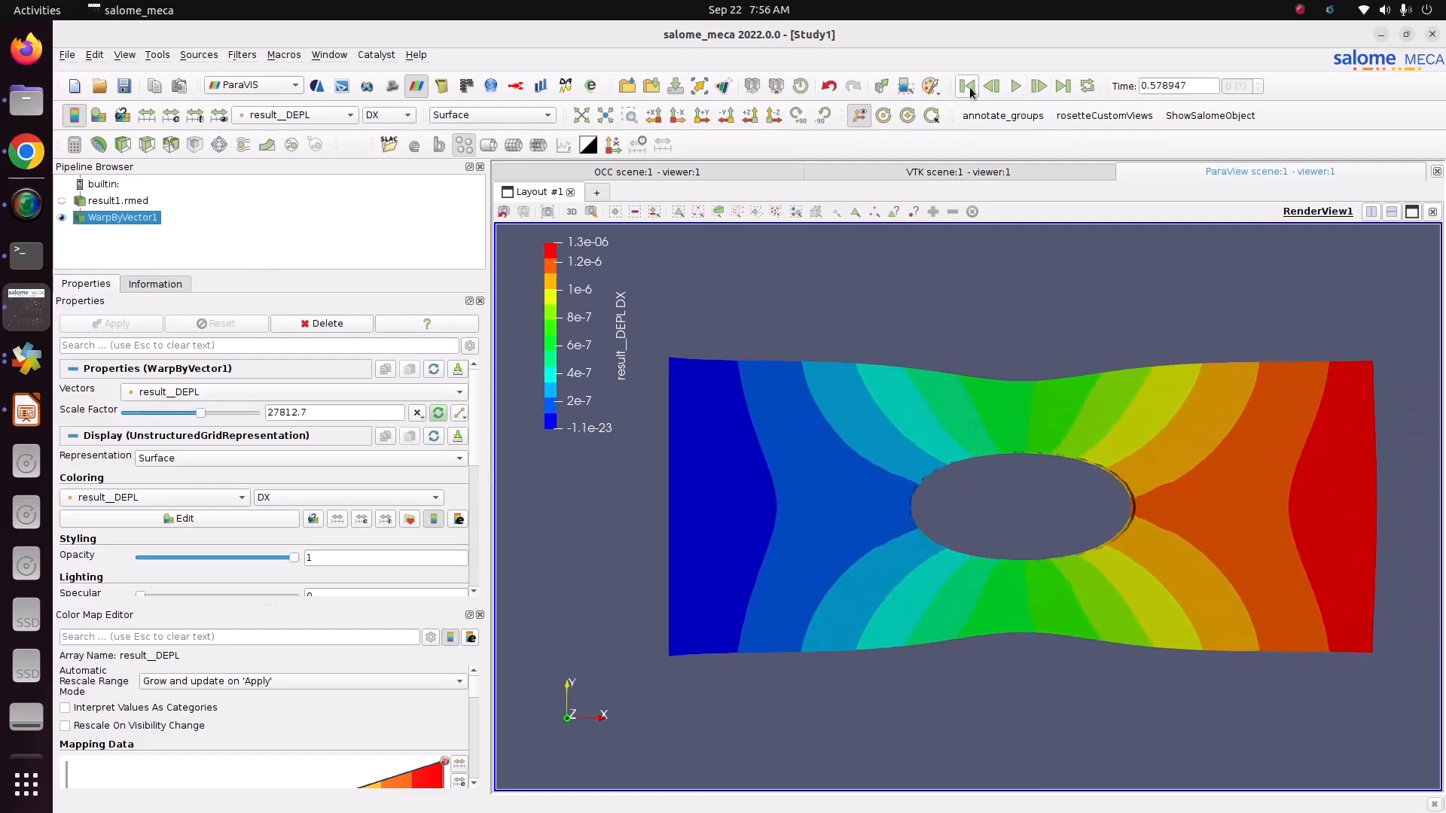
left_click(968, 86)
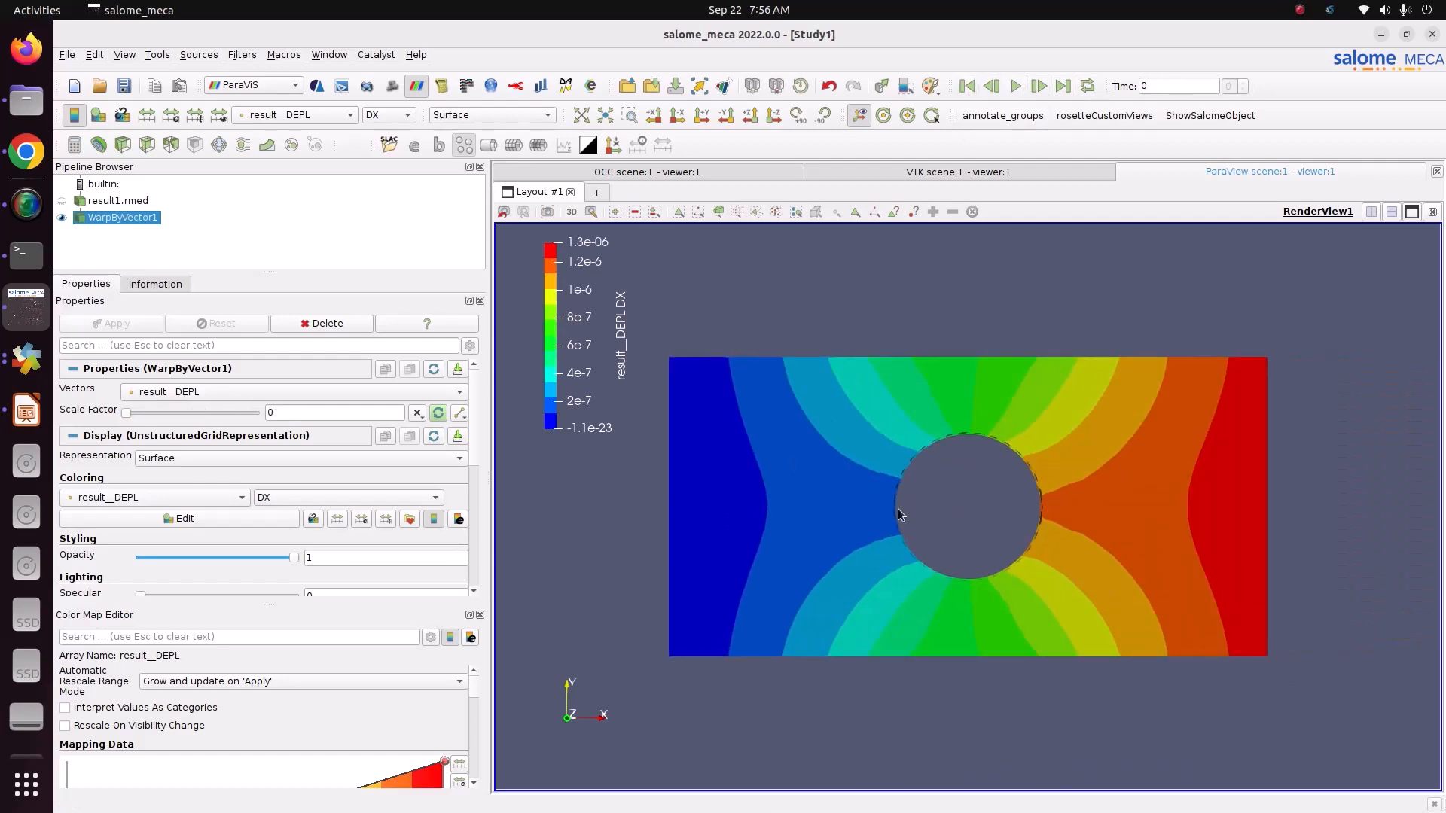